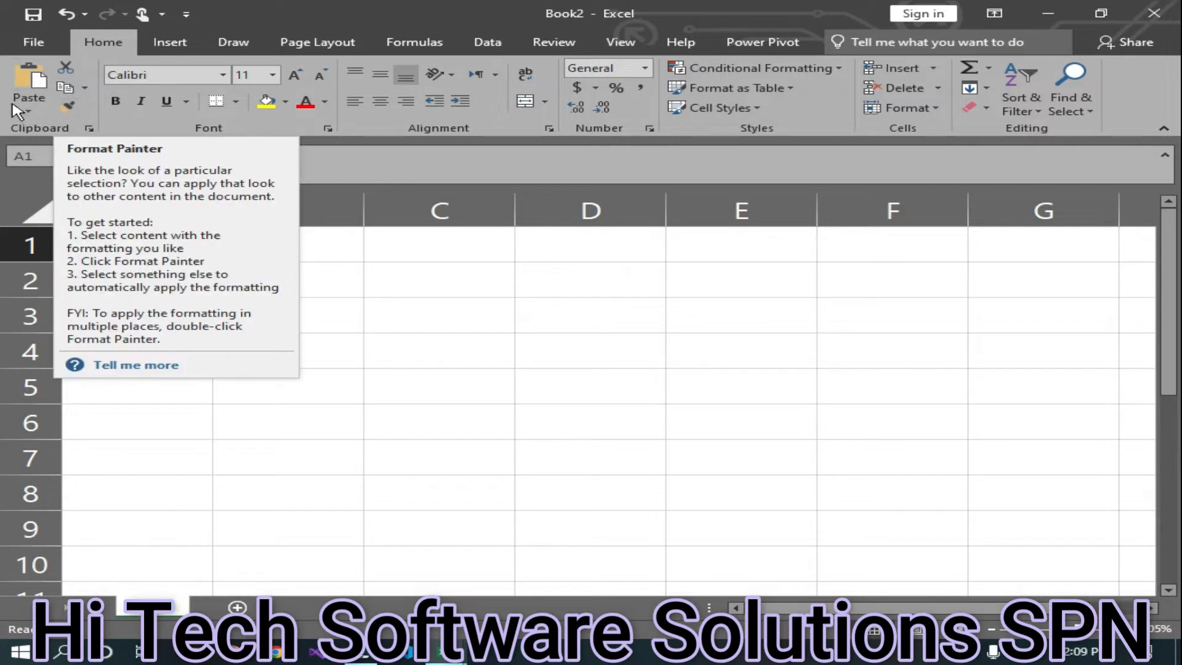
- Clear every item from the Office clipboard and close its pane
left_click(89, 129)
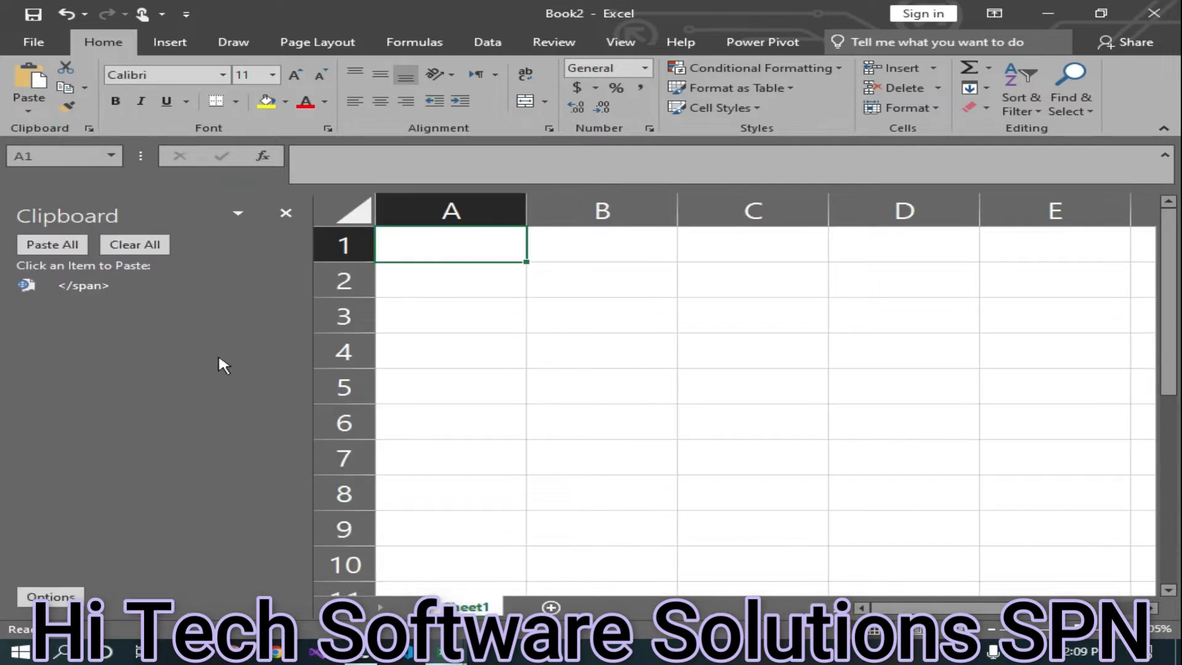
left_click(135, 245)
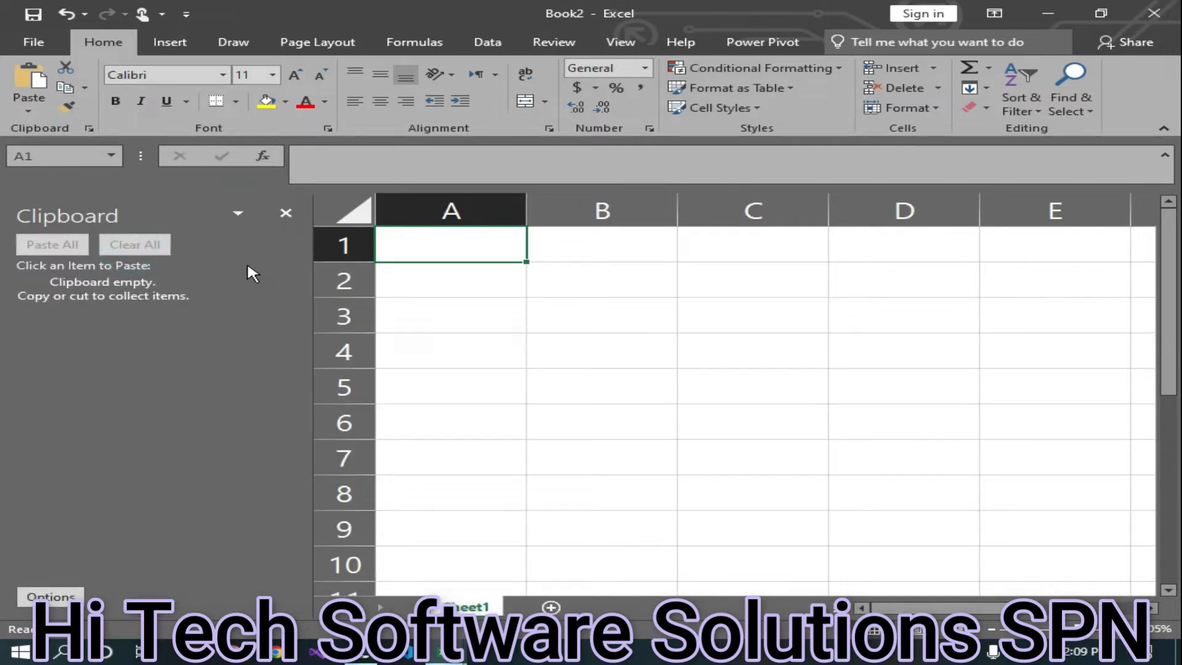
left_click(285, 213)
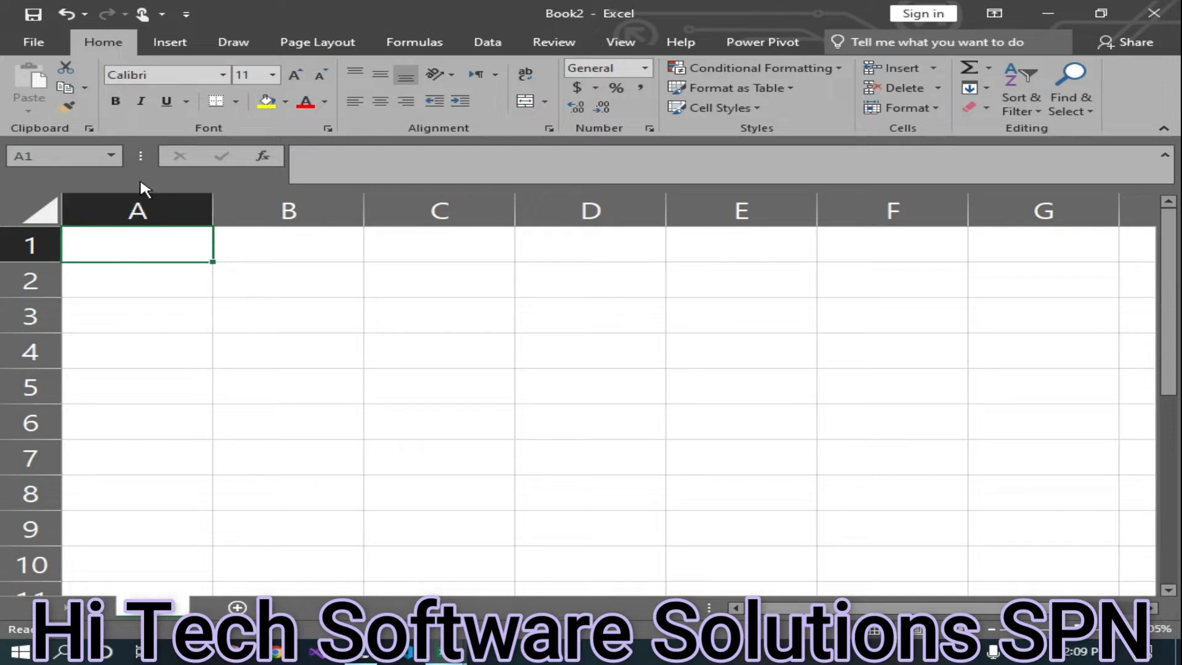
- Enter 123 in cell A1 and reselect the cell
double_click(126, 238)
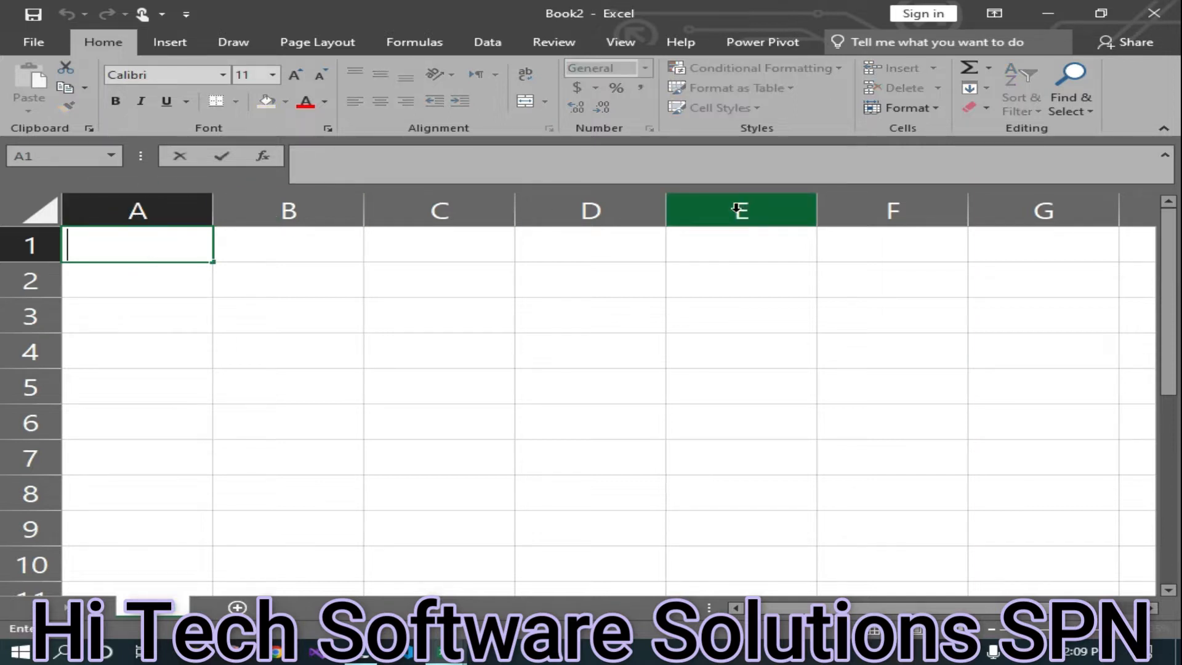
type("1223")
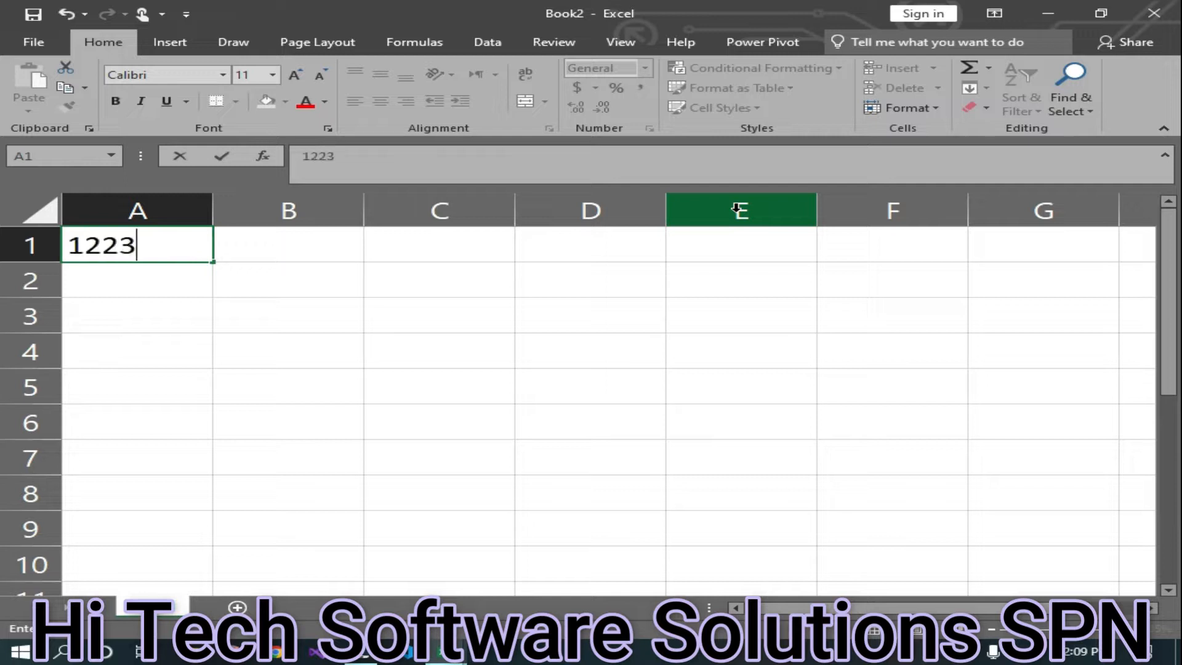
key("BackSpace")
type("3")
left_click(155, 308)
left_click(124, 243)
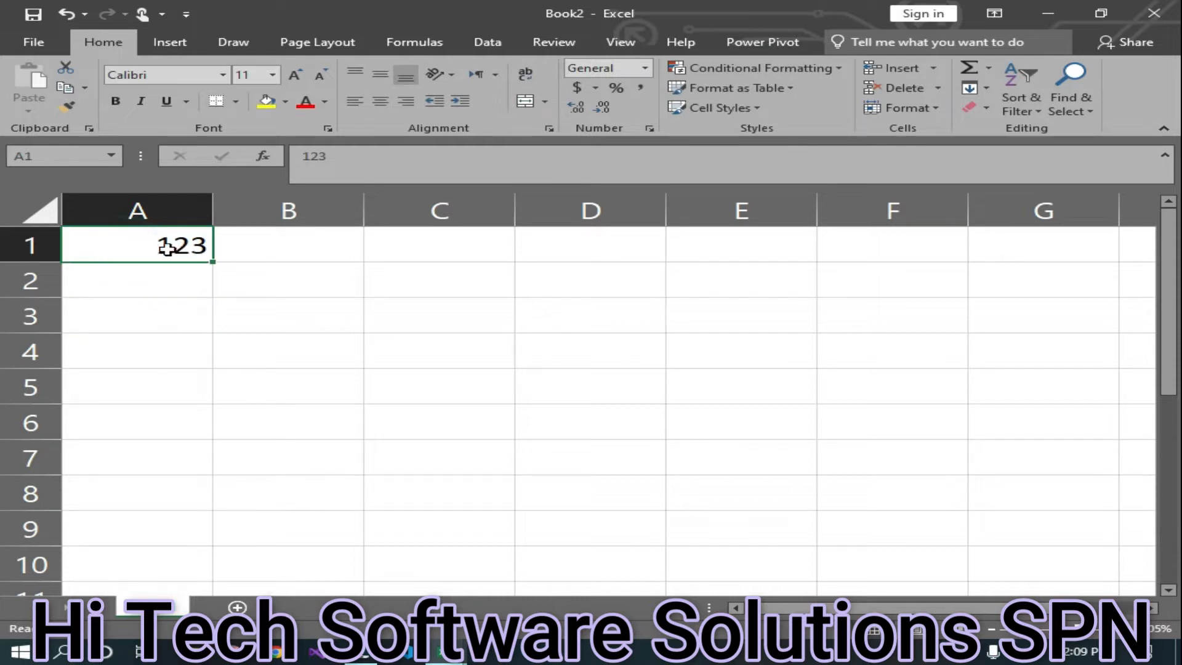
- Copy cell A1 to the clipboard
double_click(125, 248)
double_click(125, 248)
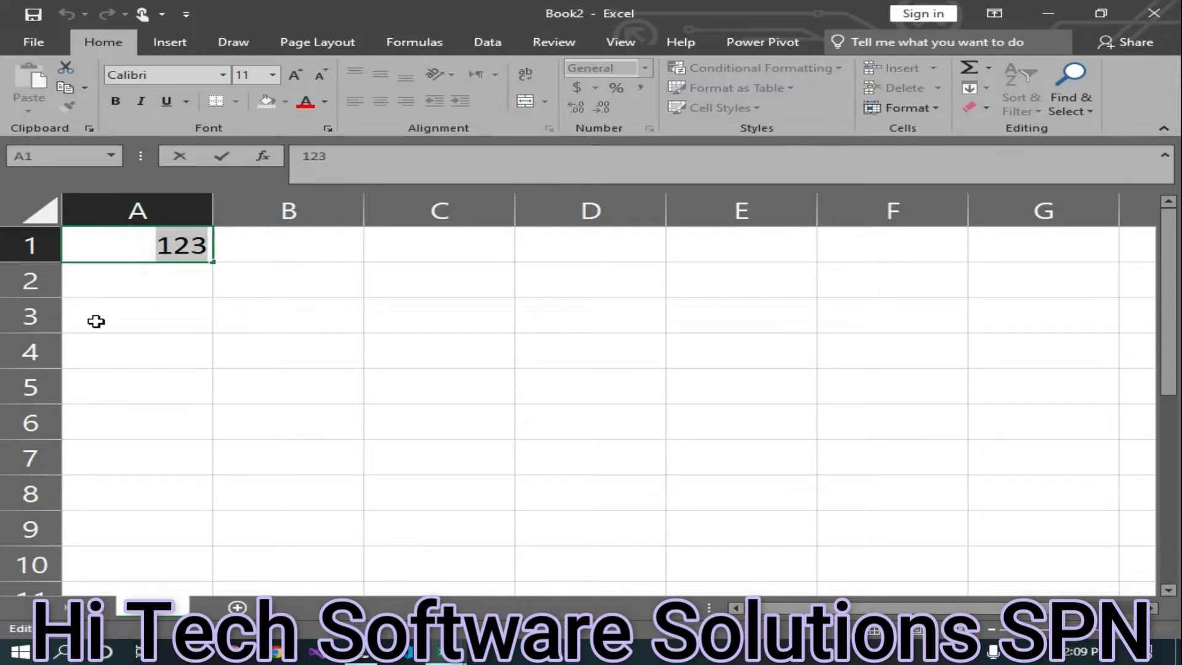
left_click(130, 267)
left_click(108, 247)
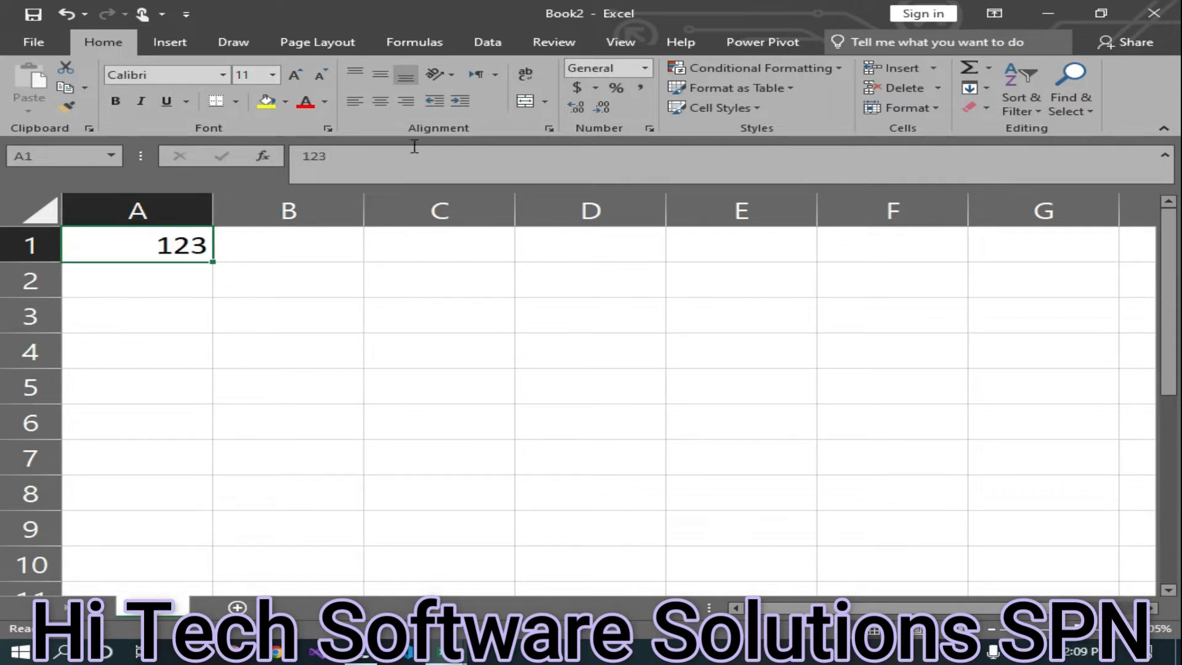
left_click(42, 150)
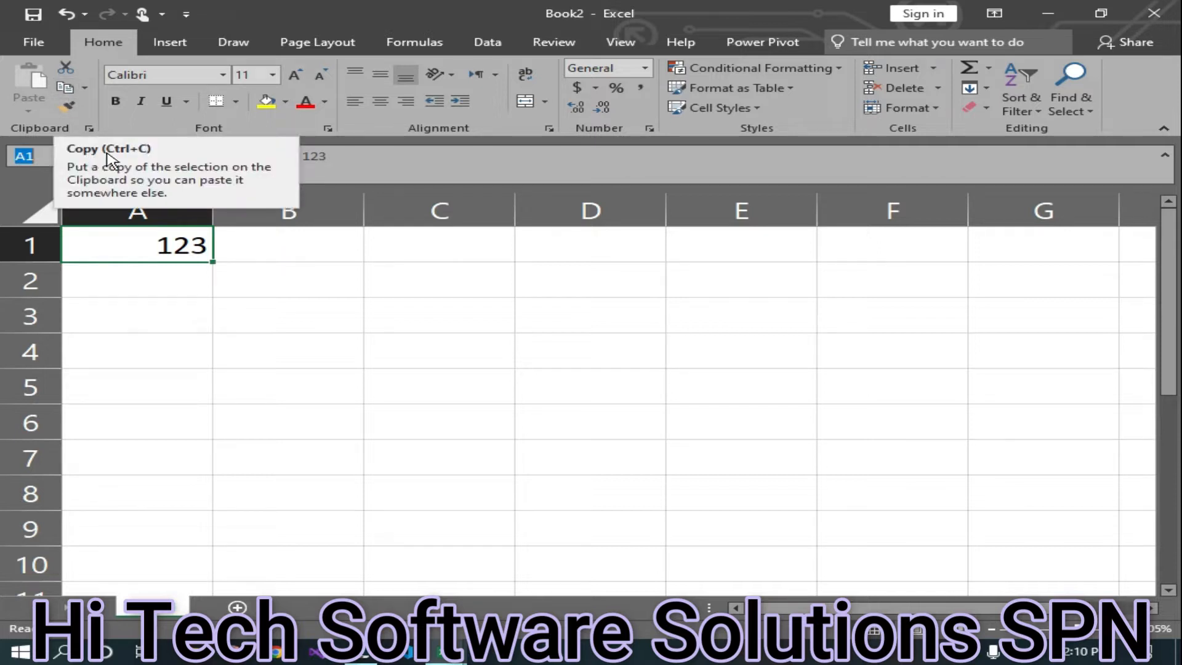
left_click(68, 91)
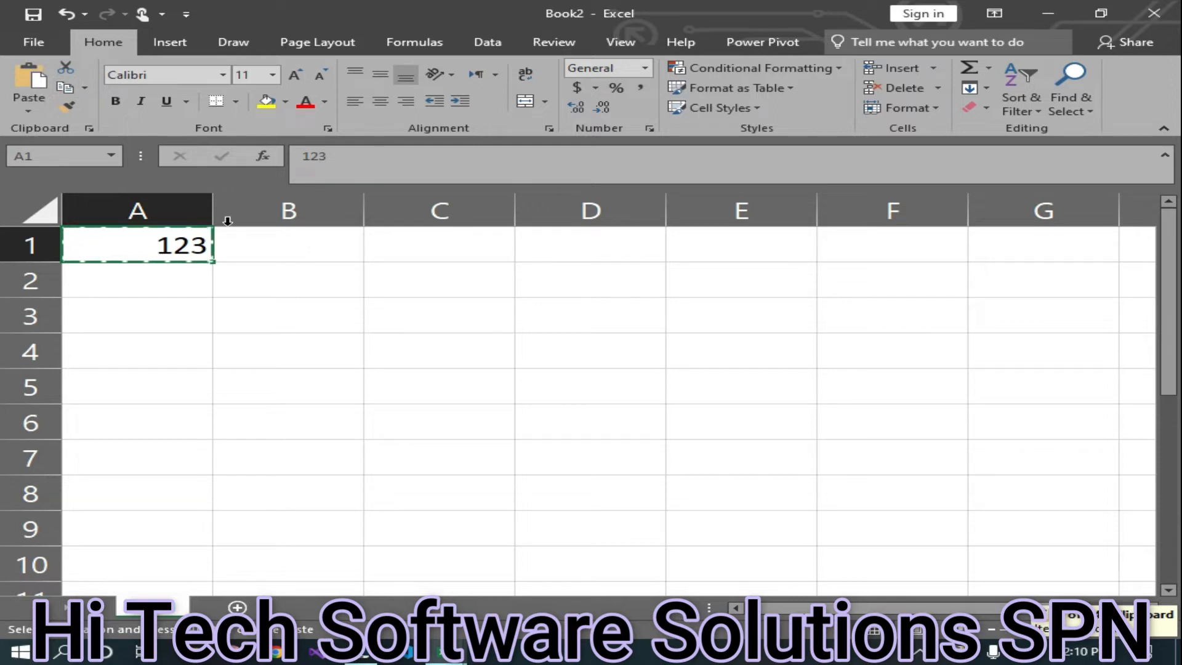
- Paste the copied cell into B2
scroll(150, 335, "up", 3)
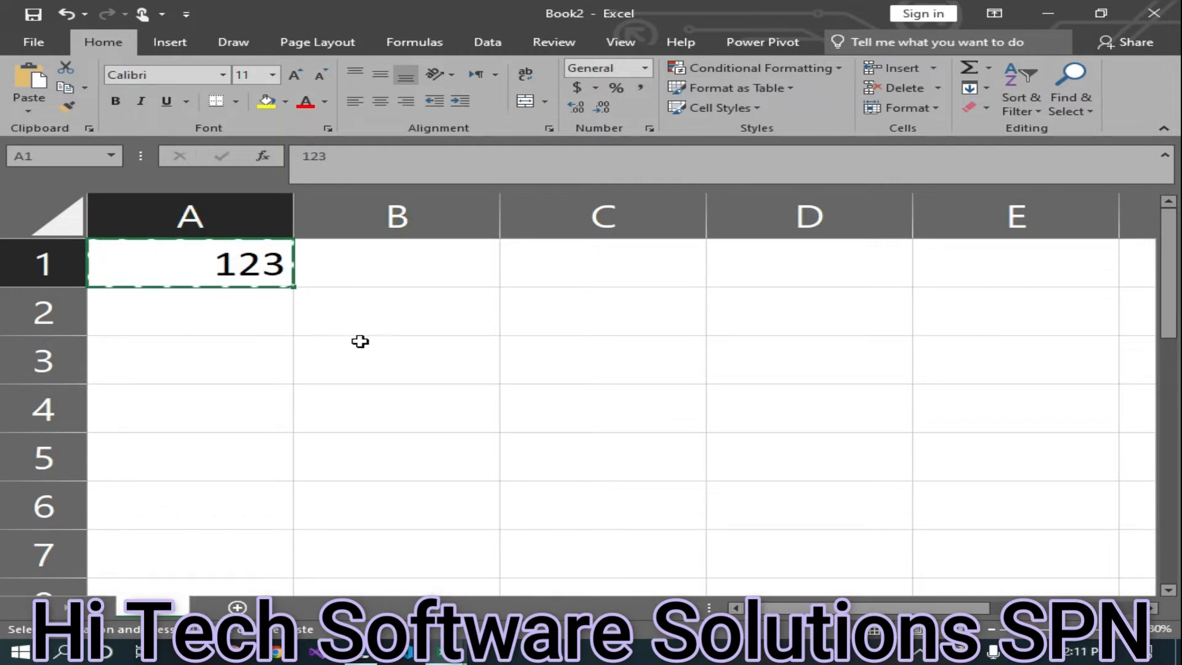
left_click(382, 305)
left_click(622, 315)
left_click(414, 306)
right_click(416, 306)
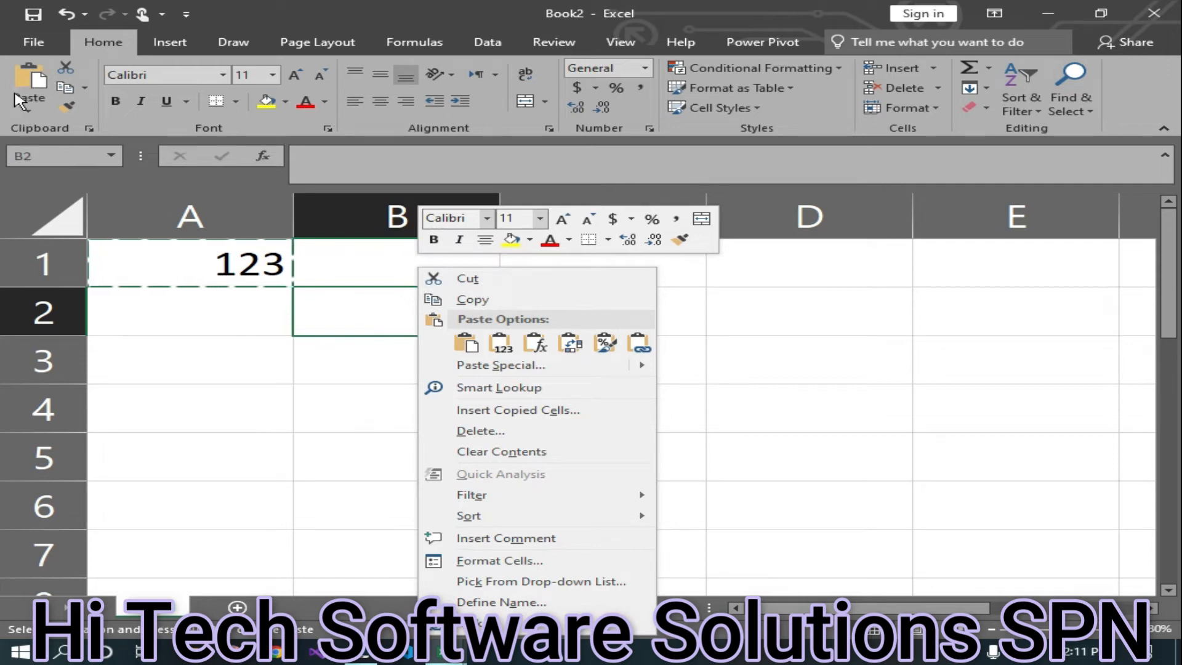
left_click(25, 77)
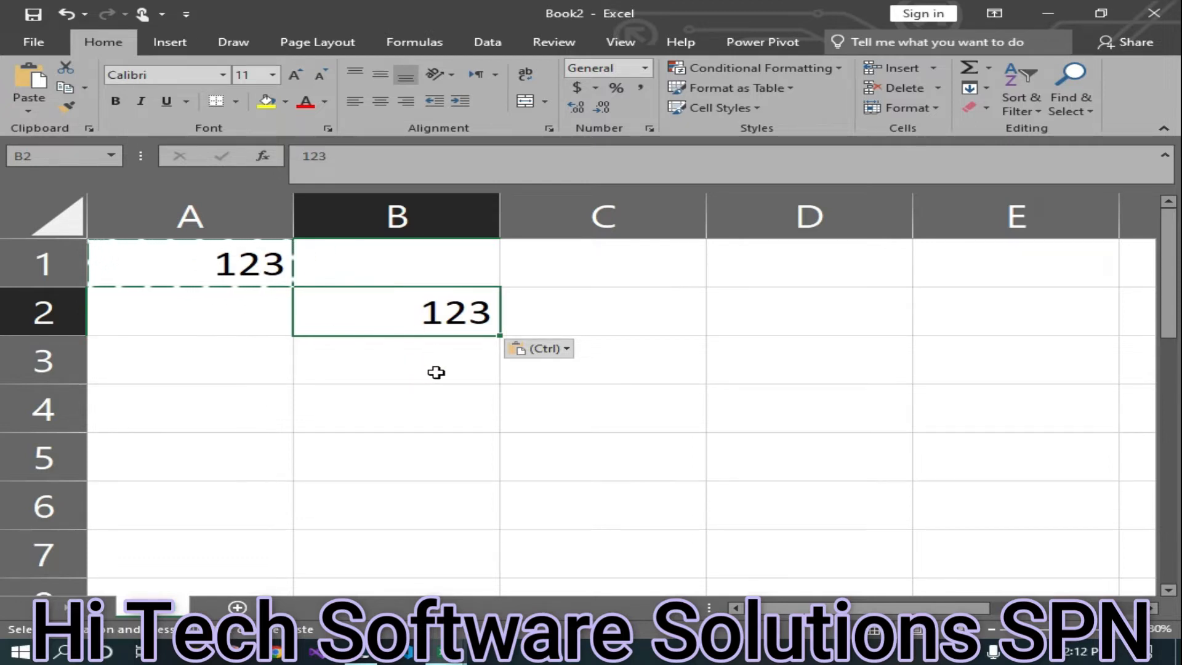
- Paste the copied cell into B1 and B3 as well
right_click(374, 267)
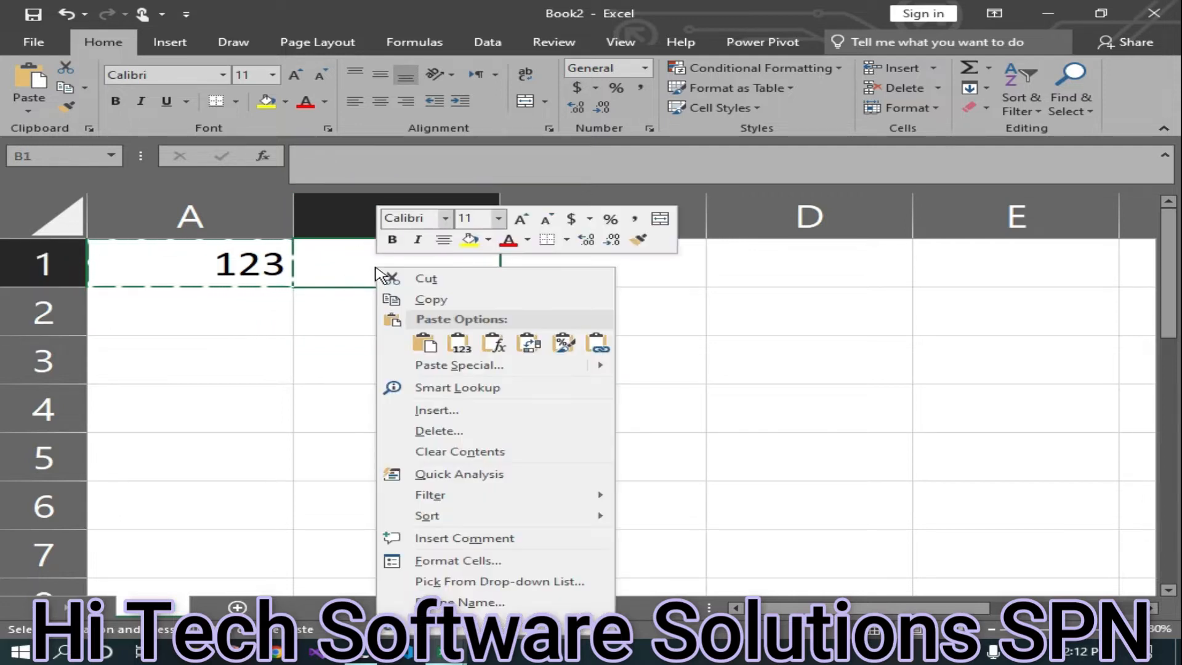
left_click(424, 342)
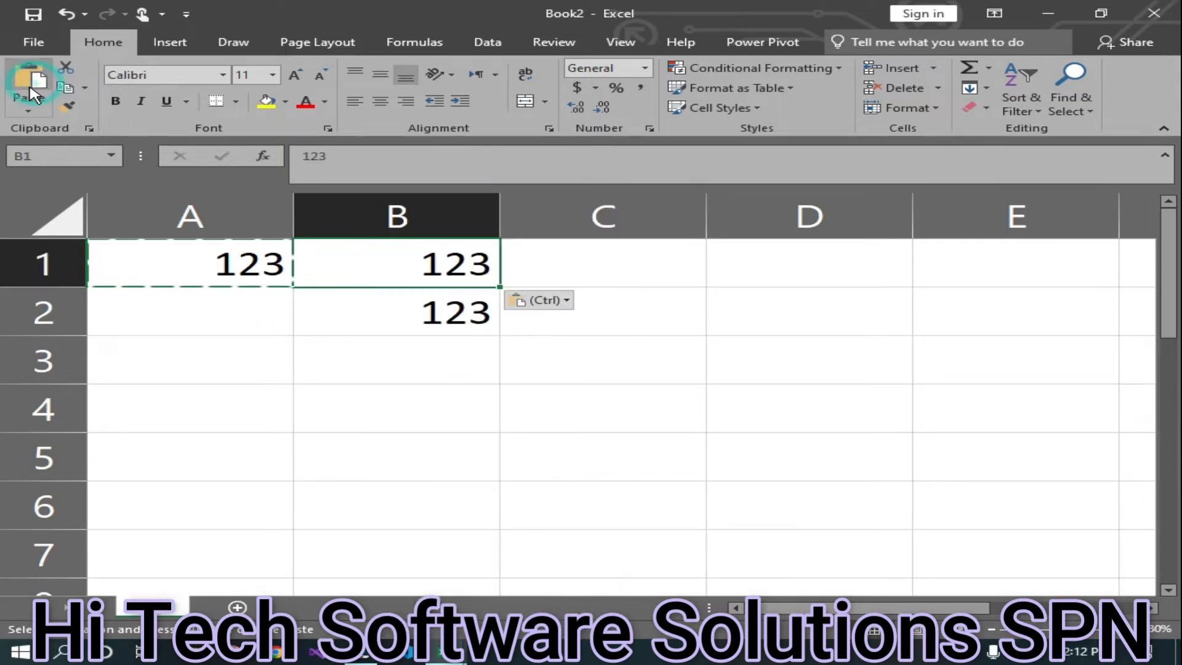
left_click(365, 347)
key("ctrl+v")
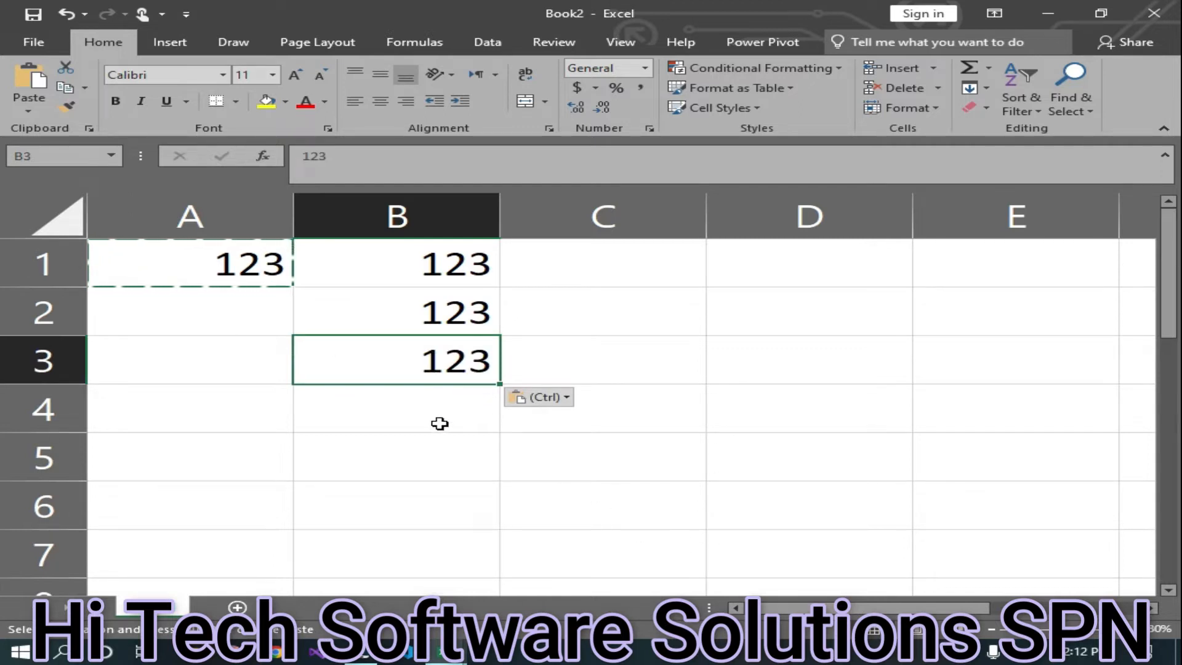
- Fill C1:C5 and the cells of column B from B4 downward by pasting the copied cell
left_click_drag(576, 270, 706, 481)
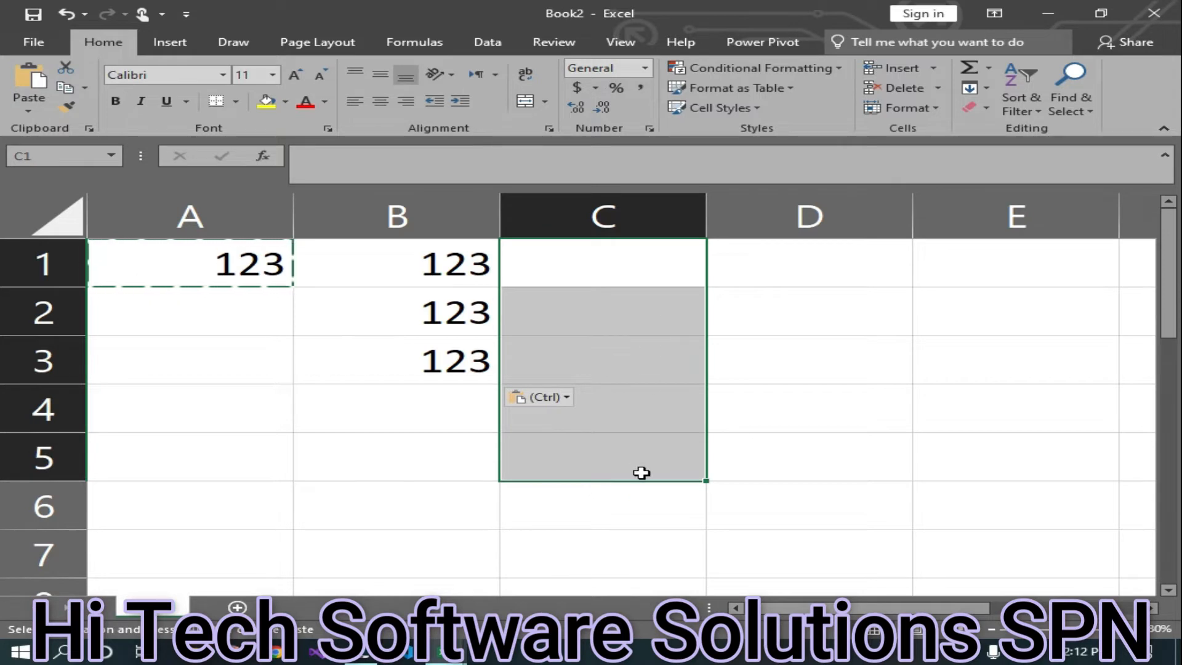
key("ctrl+v")
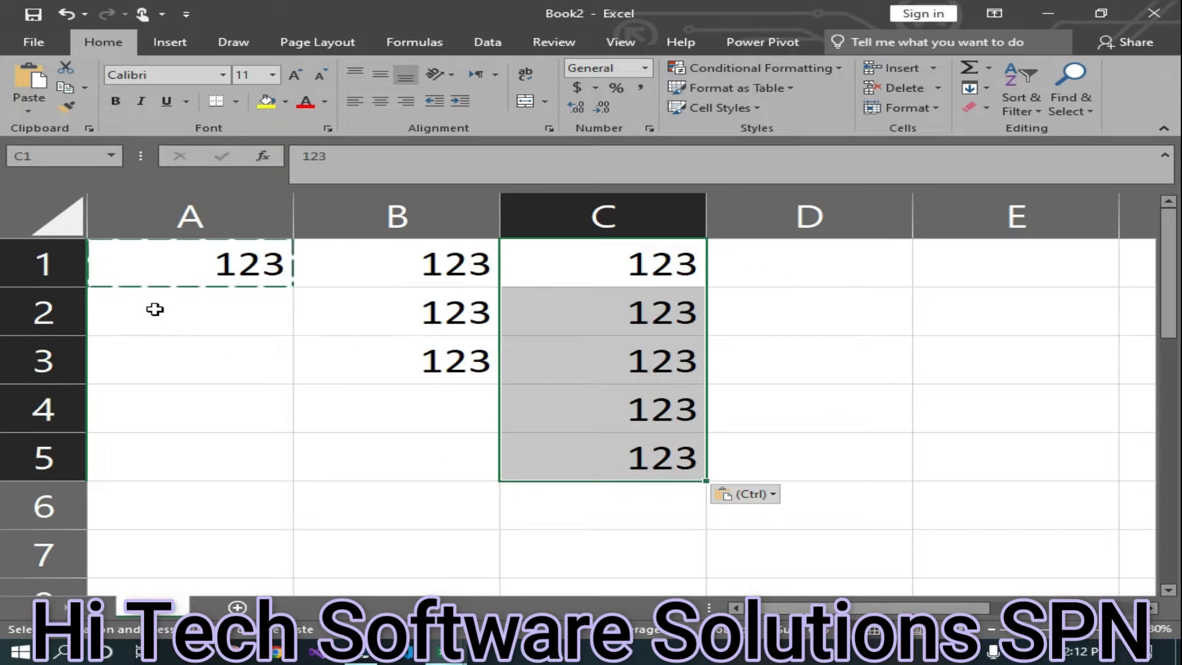
left_click_drag(344, 406, 405, 484)
key("ctrl+v")
scroll(837, 330, "up", 2)
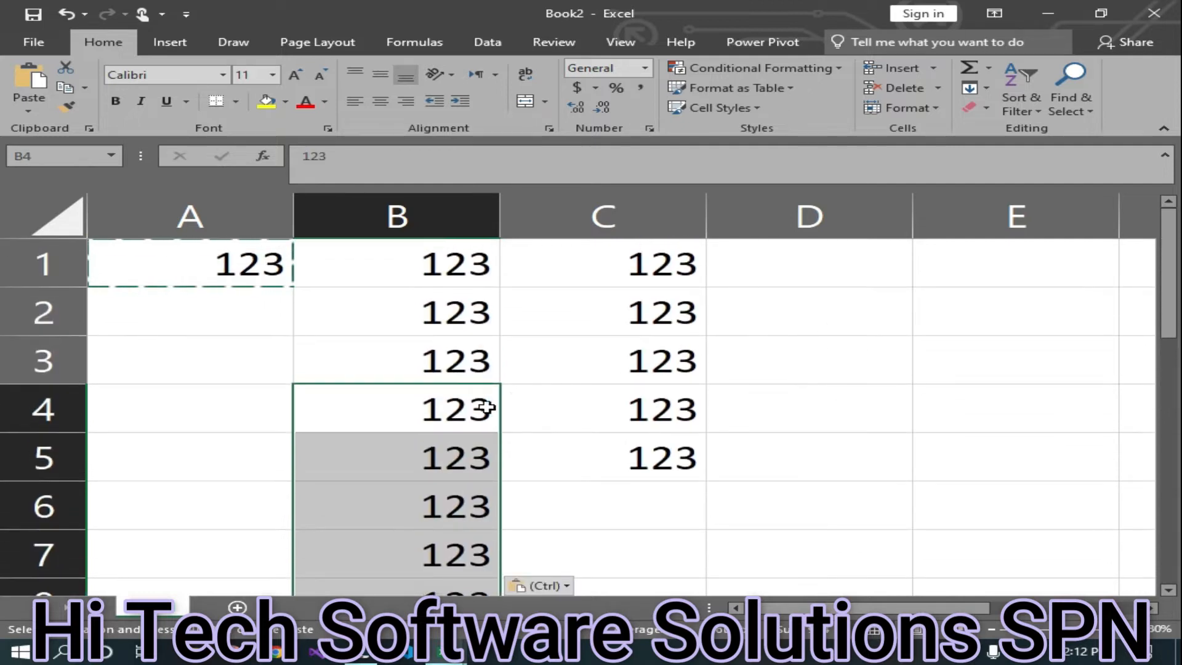
- Paste the copied cell into the range C6:C11
left_click(606, 453)
scroll(467, 394, "down", 4)
scroll(467, 401, "up", 4)
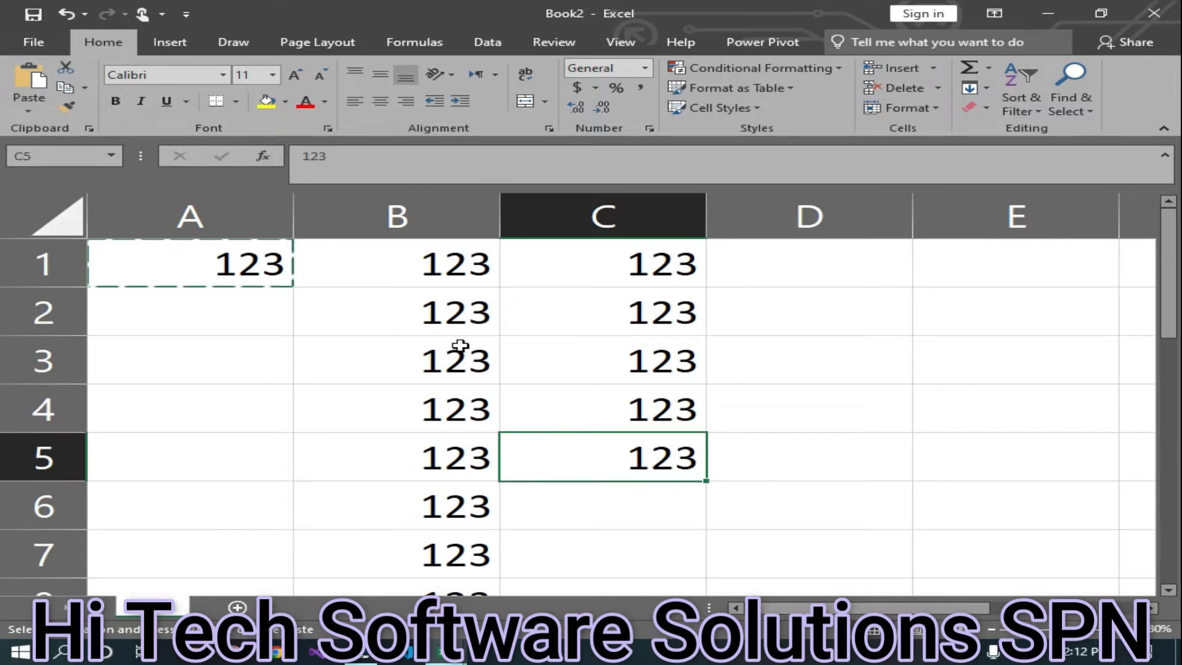
left_click_drag(539, 509, 579, 548)
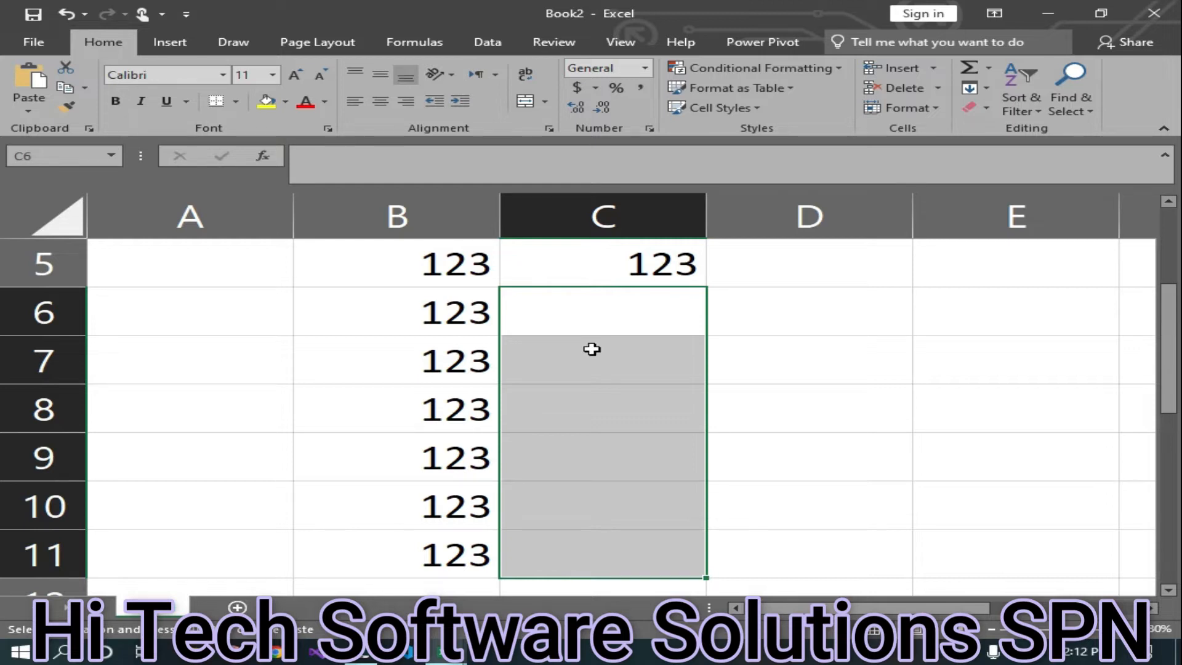
right_click(561, 372)
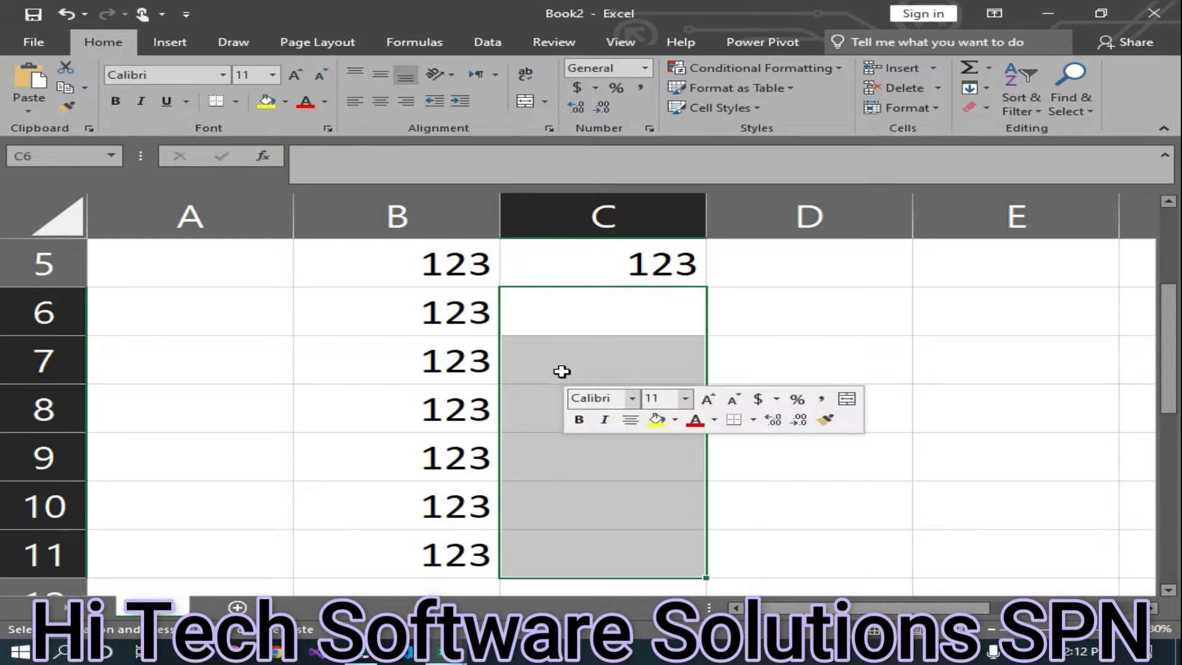
right_click(561, 371)
left_click(611, 80)
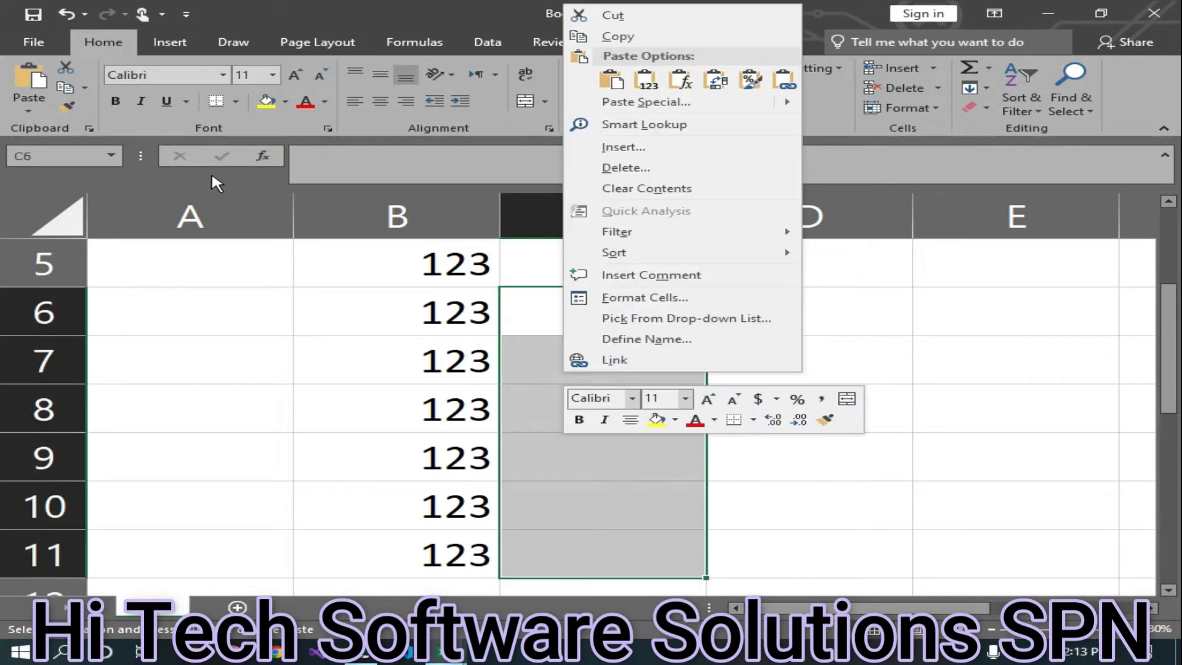
left_click(30, 93)
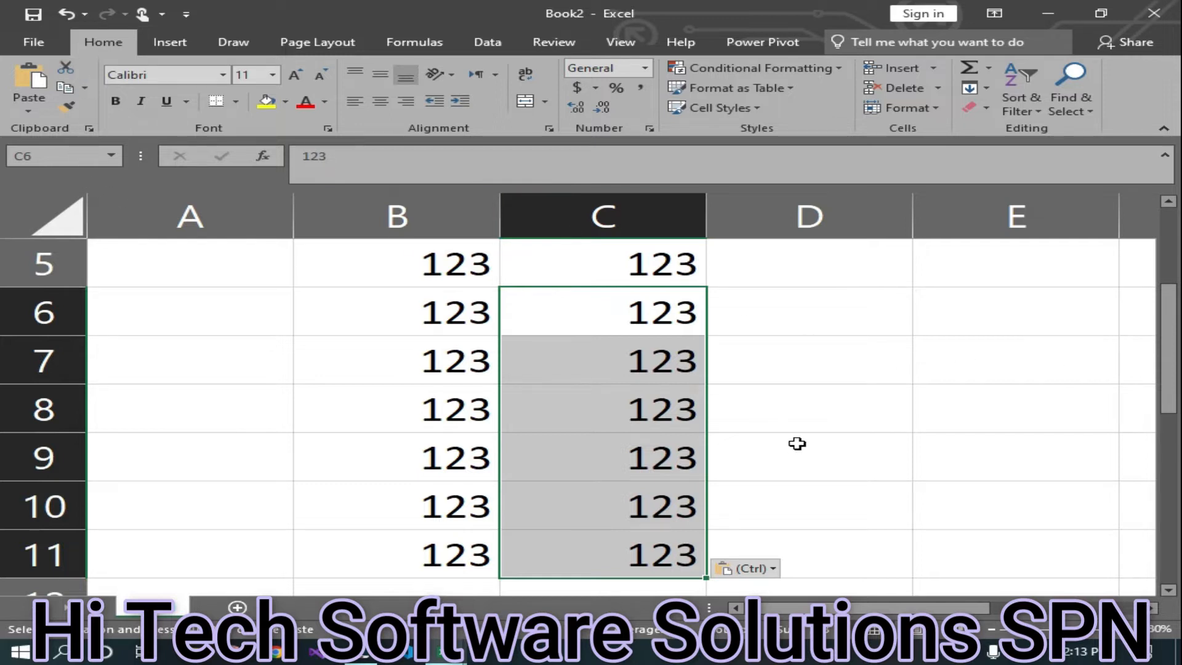
- Move the content of cell A1 to A4 by cutting and pasting it, closing the clipboard pane on the way
left_click(802, 395)
scroll(474, 404, "up", 2)
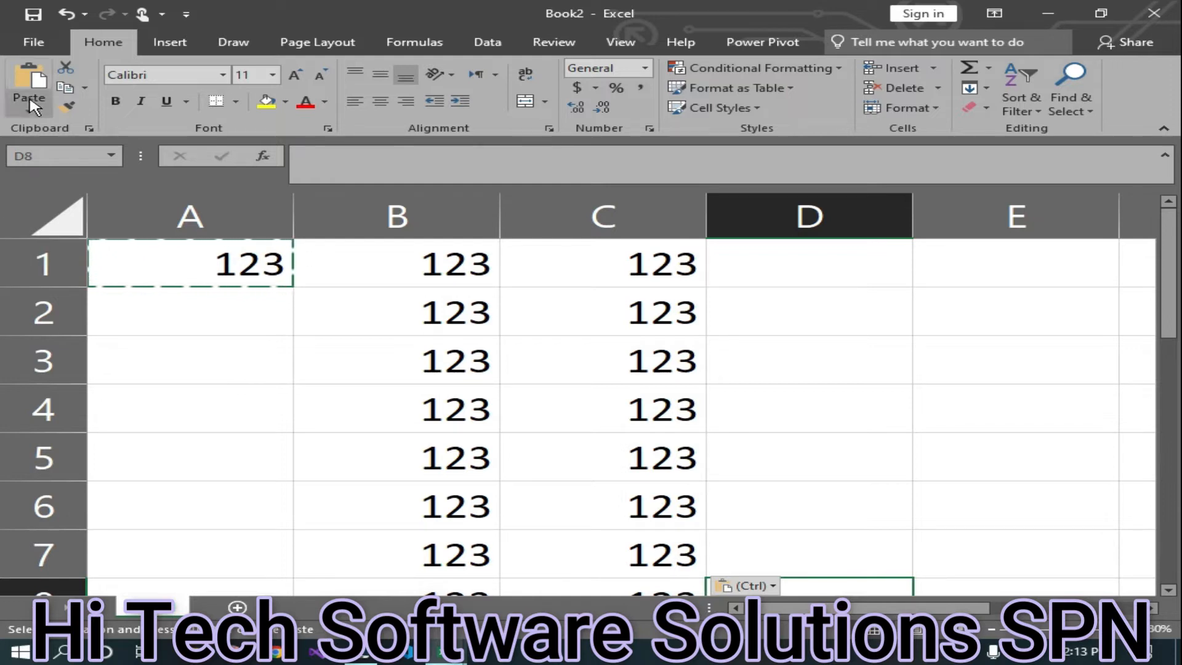
left_click(57, 69)
scroll(225, 335, "up", 2)
left_click(164, 267)
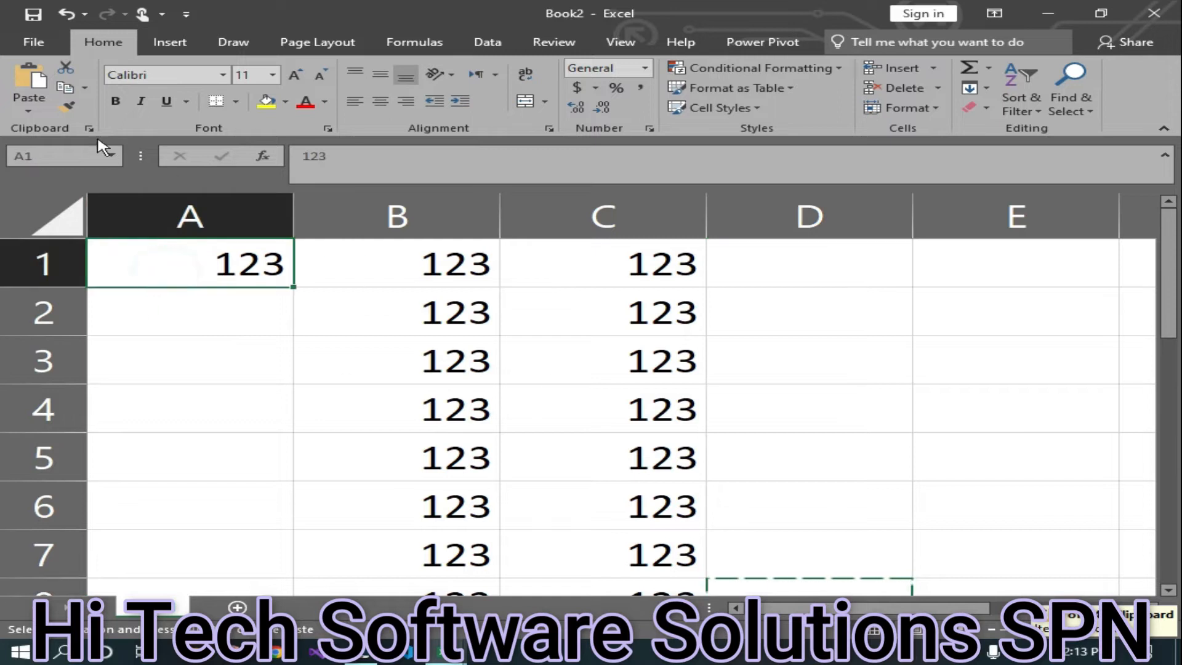
left_click(60, 70)
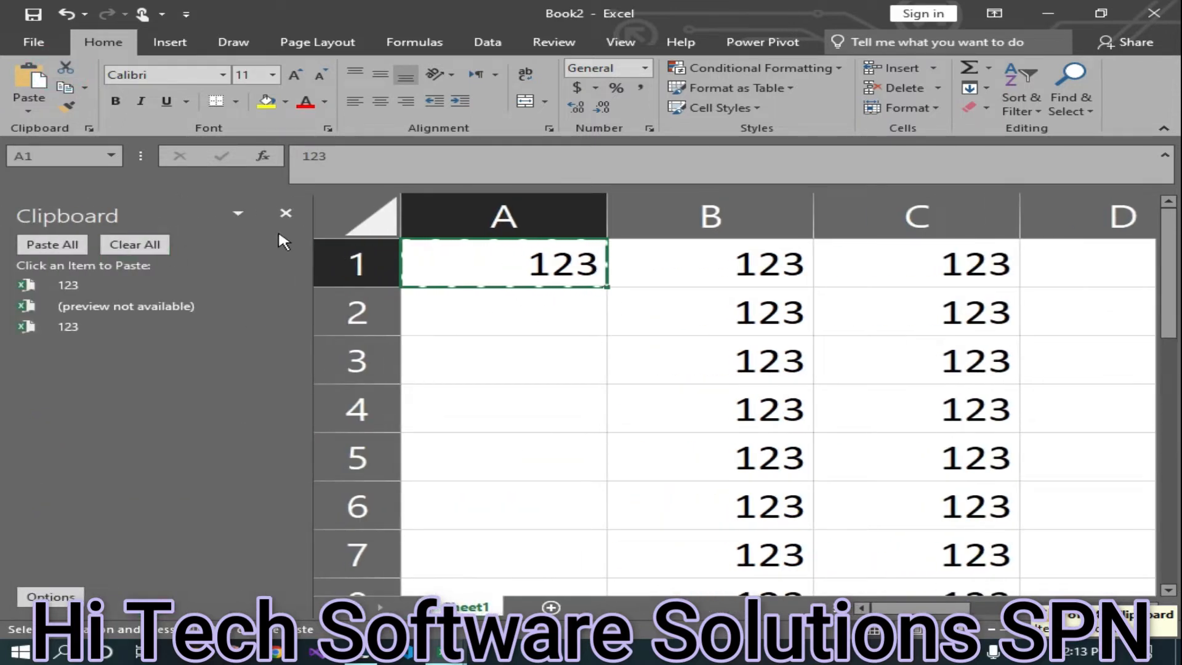
left_click(284, 212)
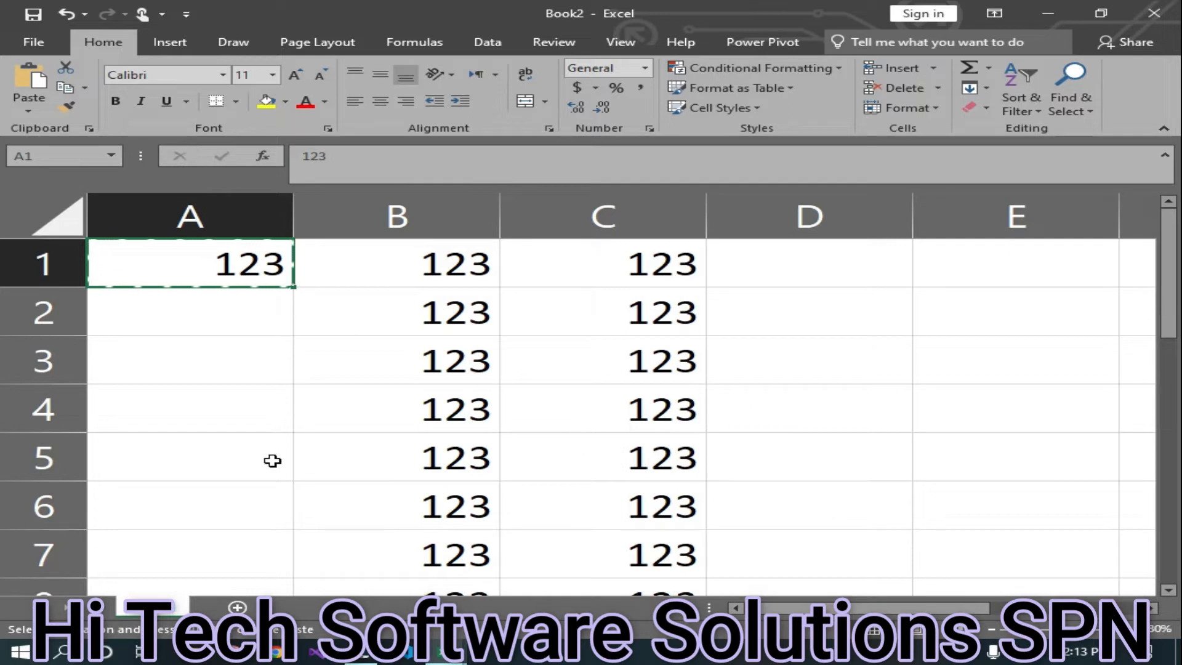
left_click(162, 400)
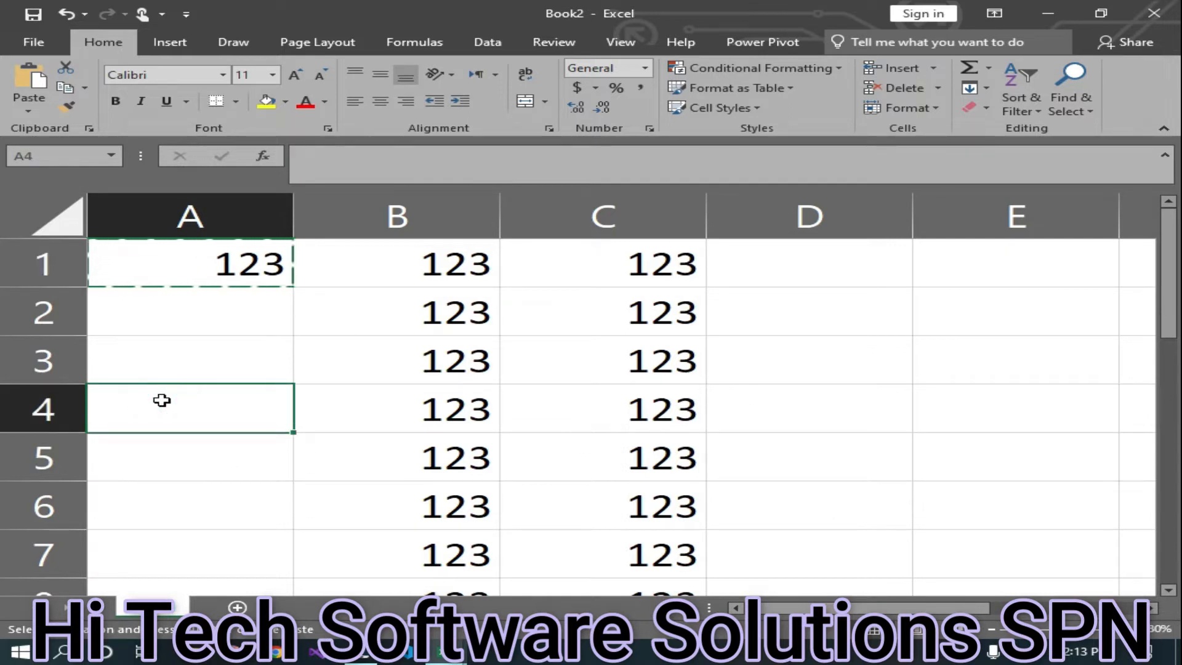
left_click(23, 82)
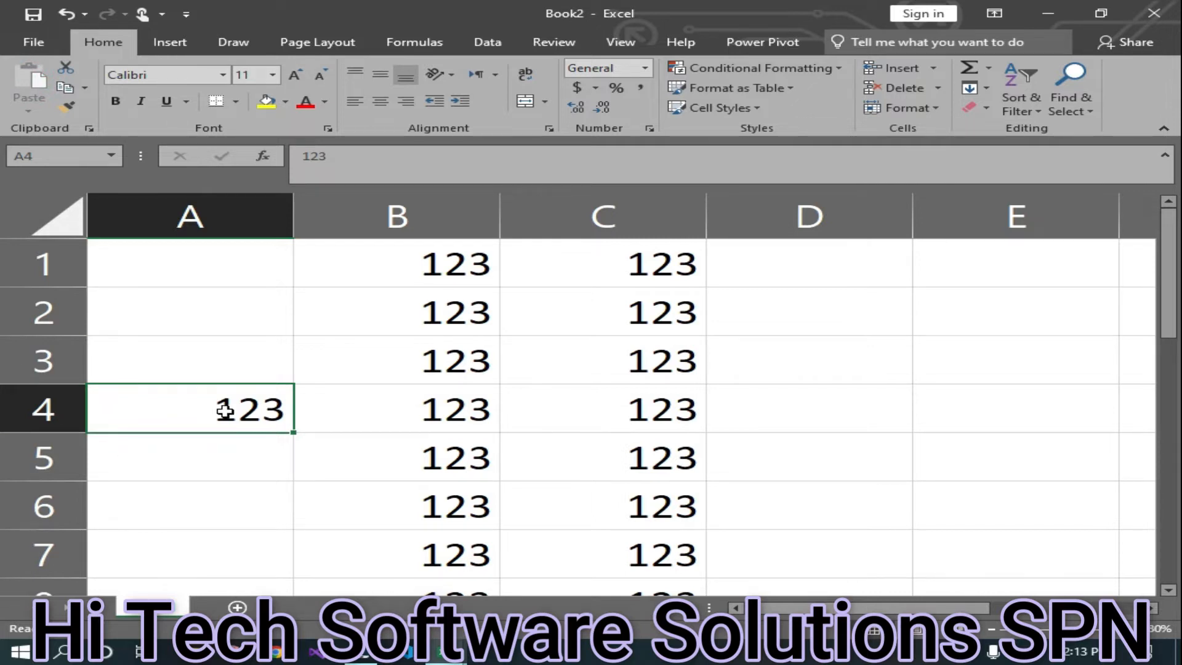
- Cut and paste the values of B1:B6 into D1:D6 and those of C2:C6 into A3:A7
left_click_drag(373, 257, 361, 492)
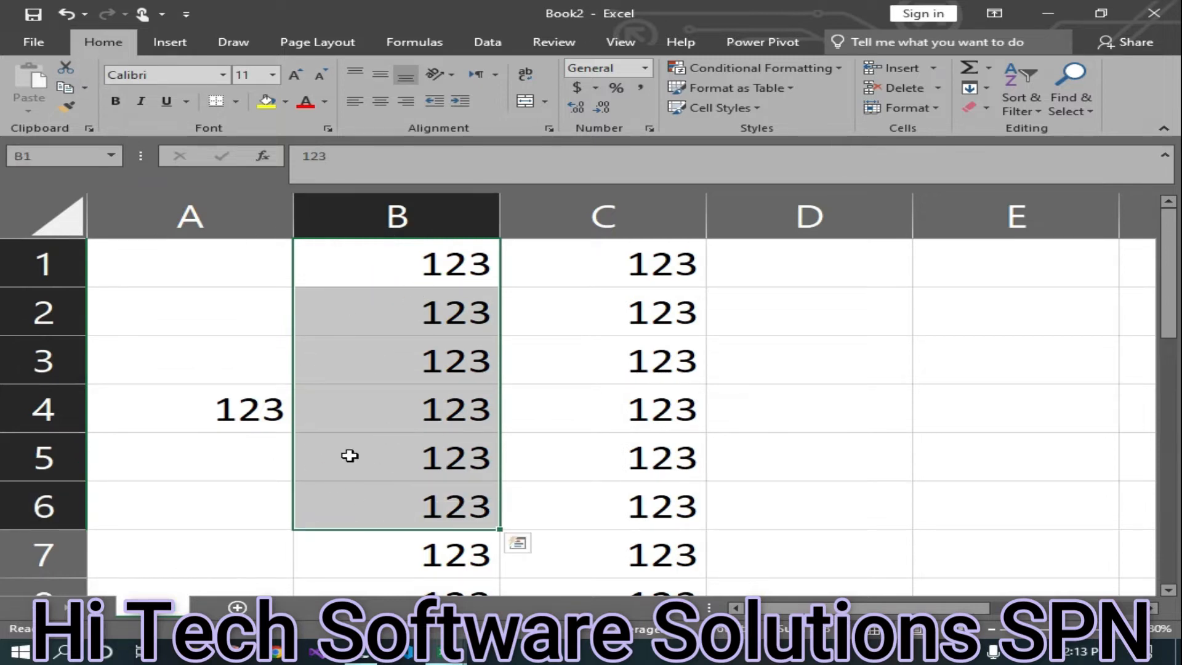
left_click(63, 69)
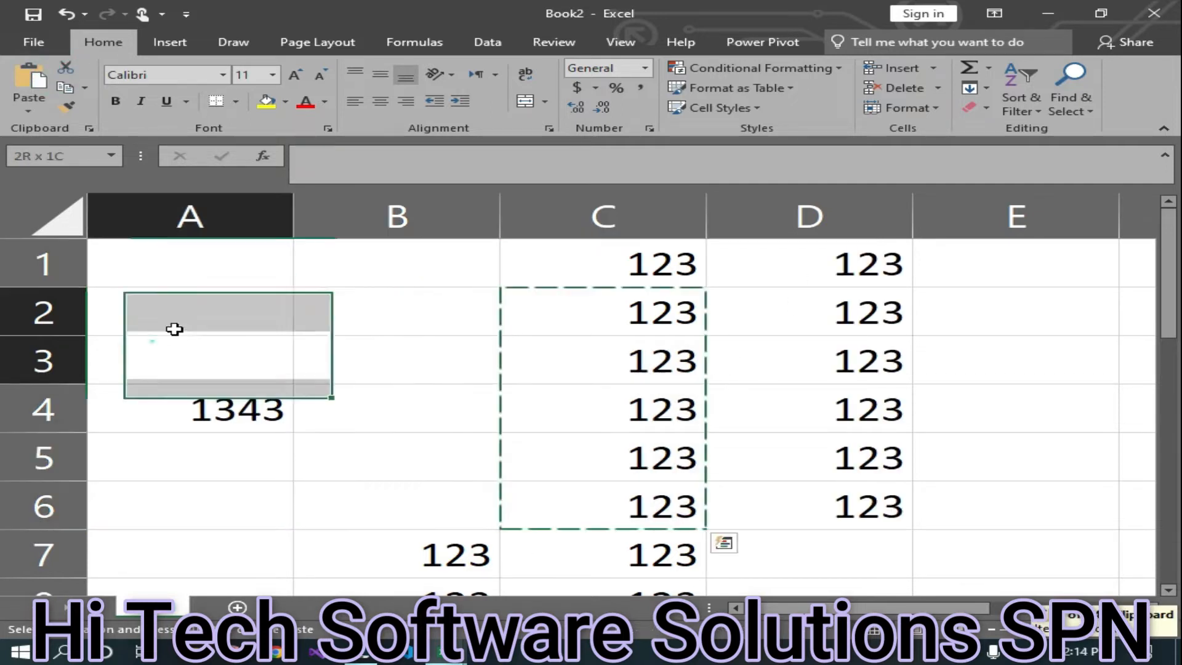
left_click_drag(174, 329, 153, 364)
right_click(151, 371)
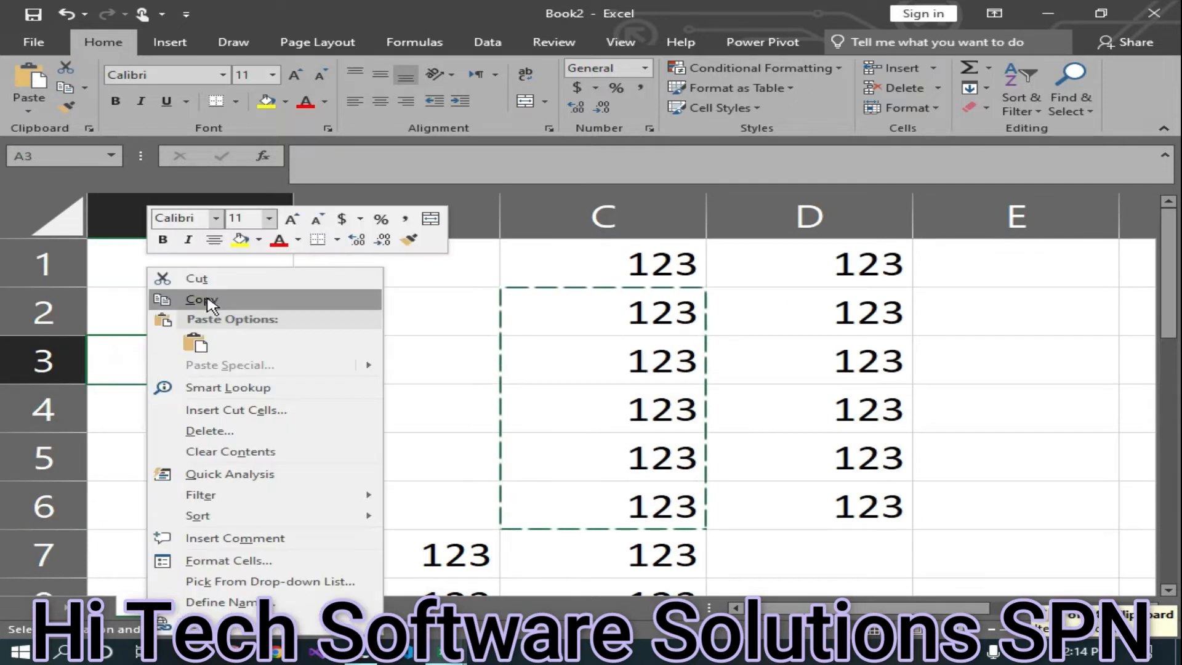
left_click(196, 343)
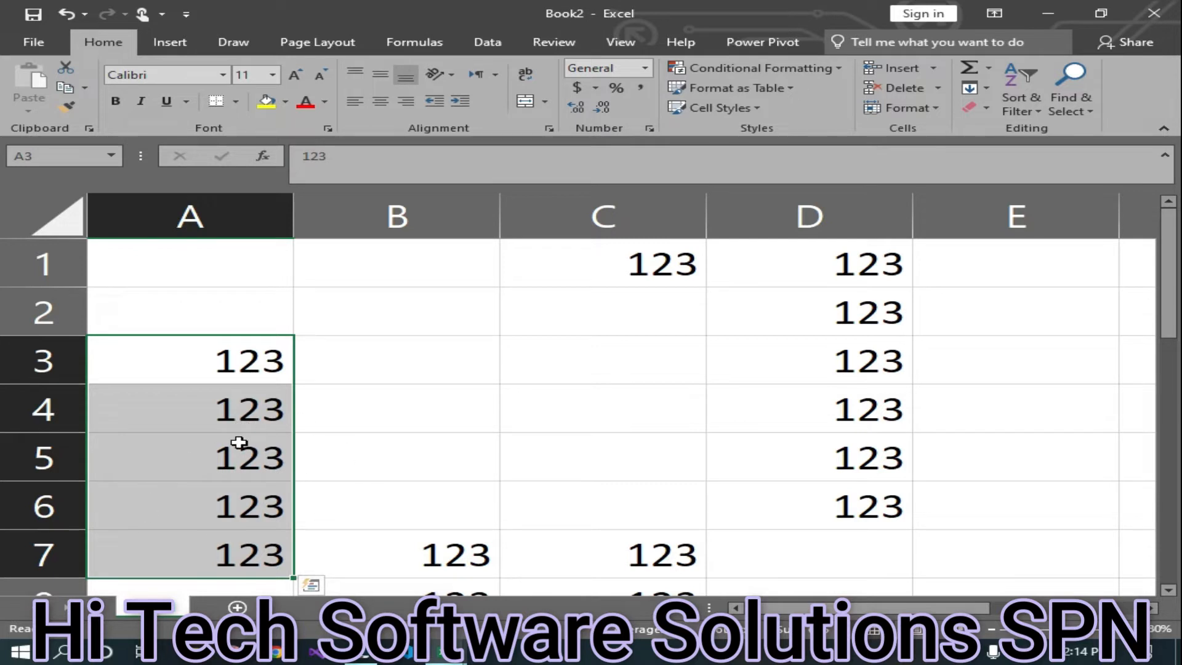
left_click(435, 504)
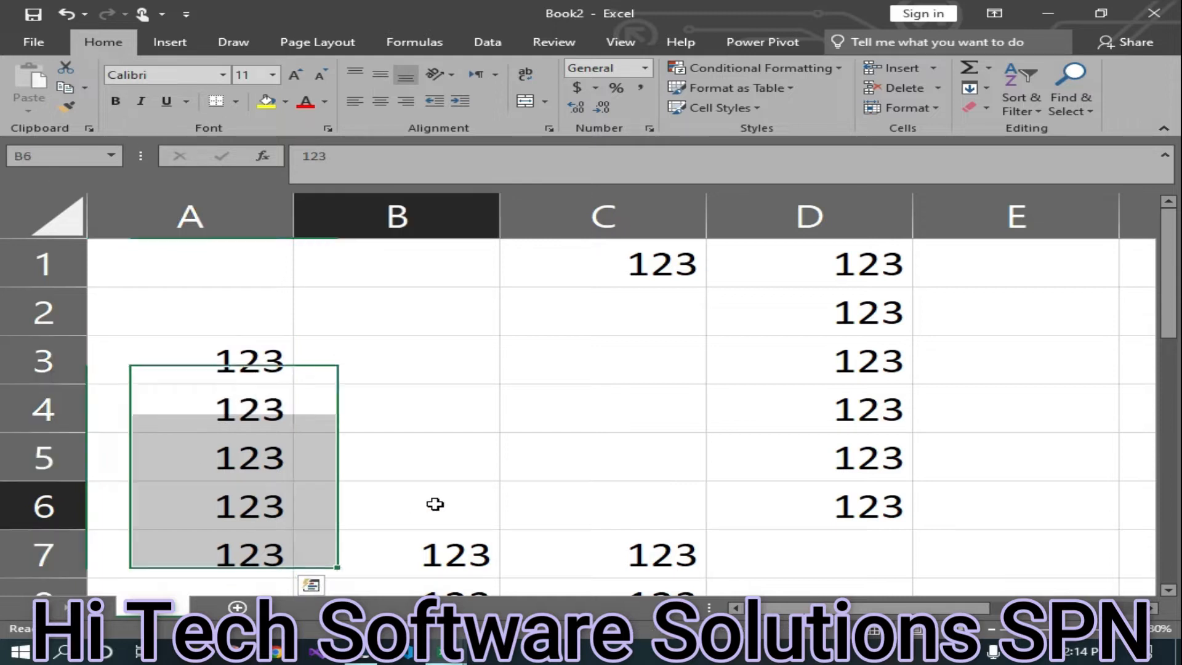
- Format cell A3 with a yellow fill, the Arial Black font and a red font colour
left_click_drag(161, 357, 158, 557)
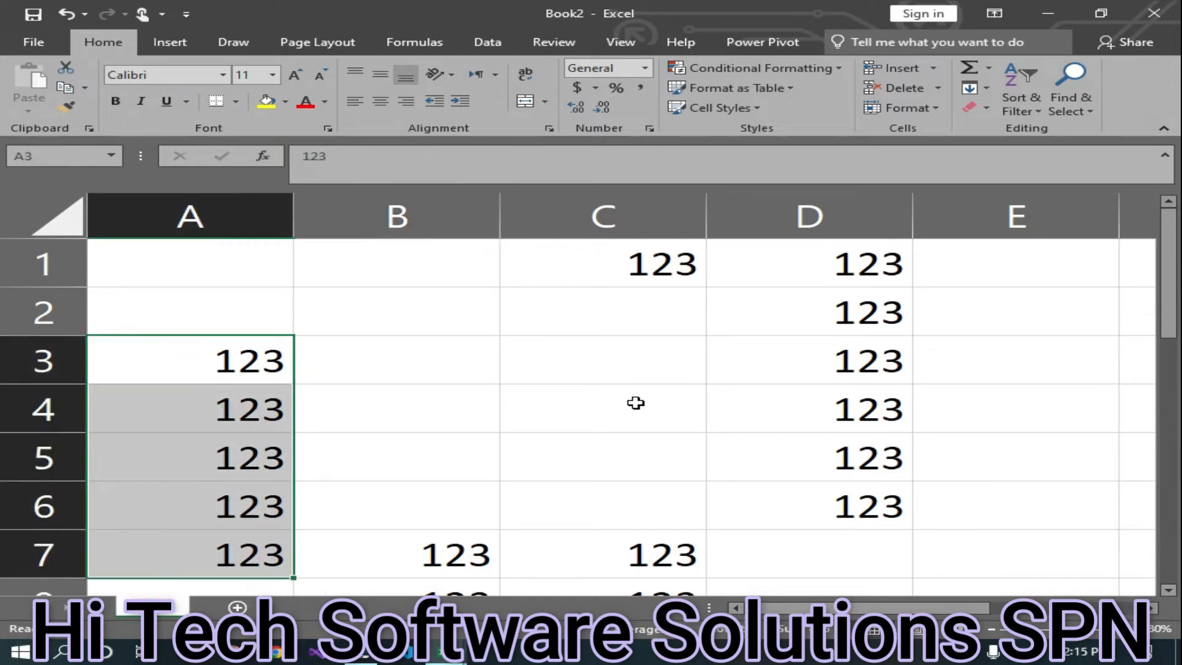
left_click(567, 396)
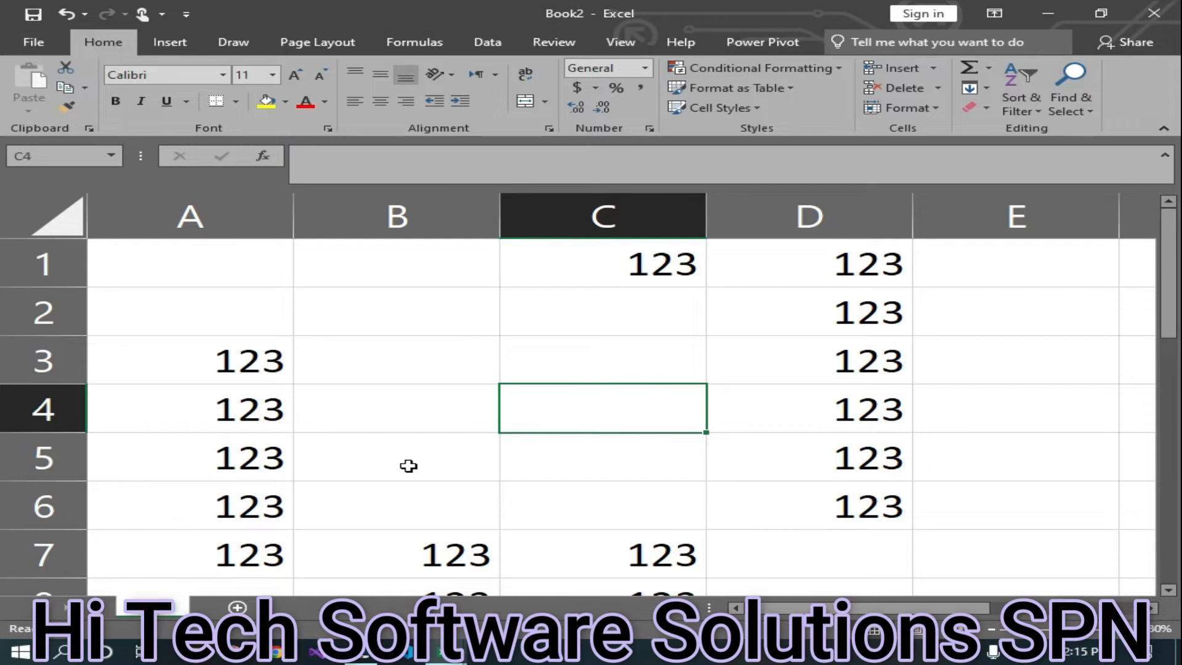
left_click(192, 361)
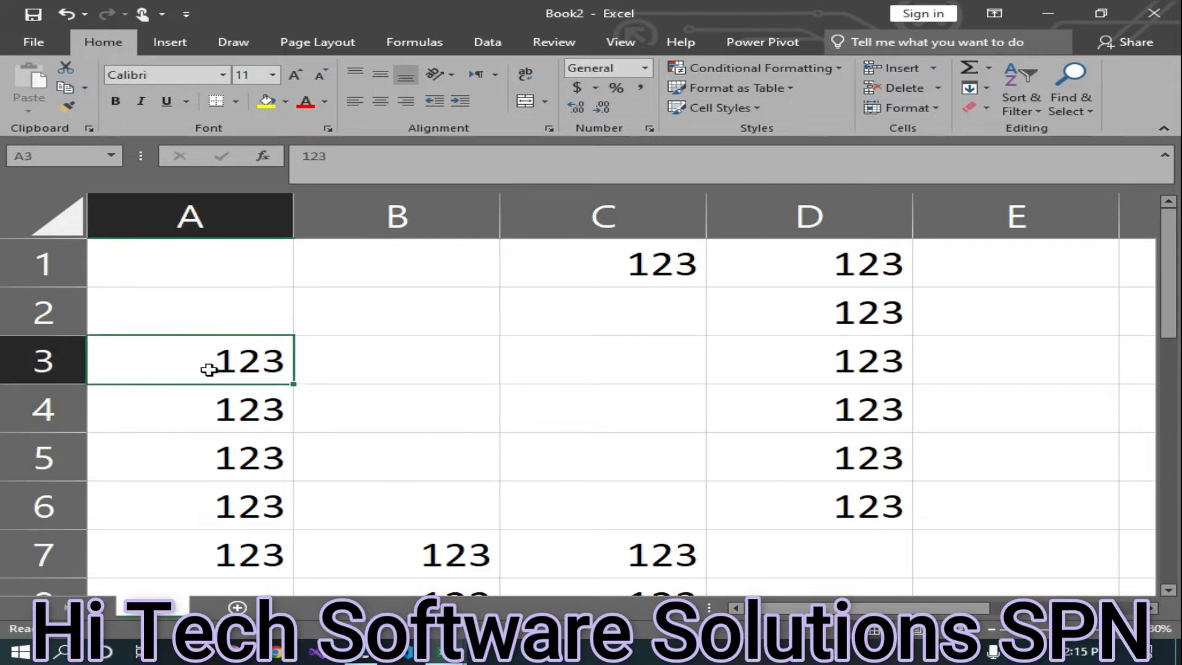
left_click(266, 106)
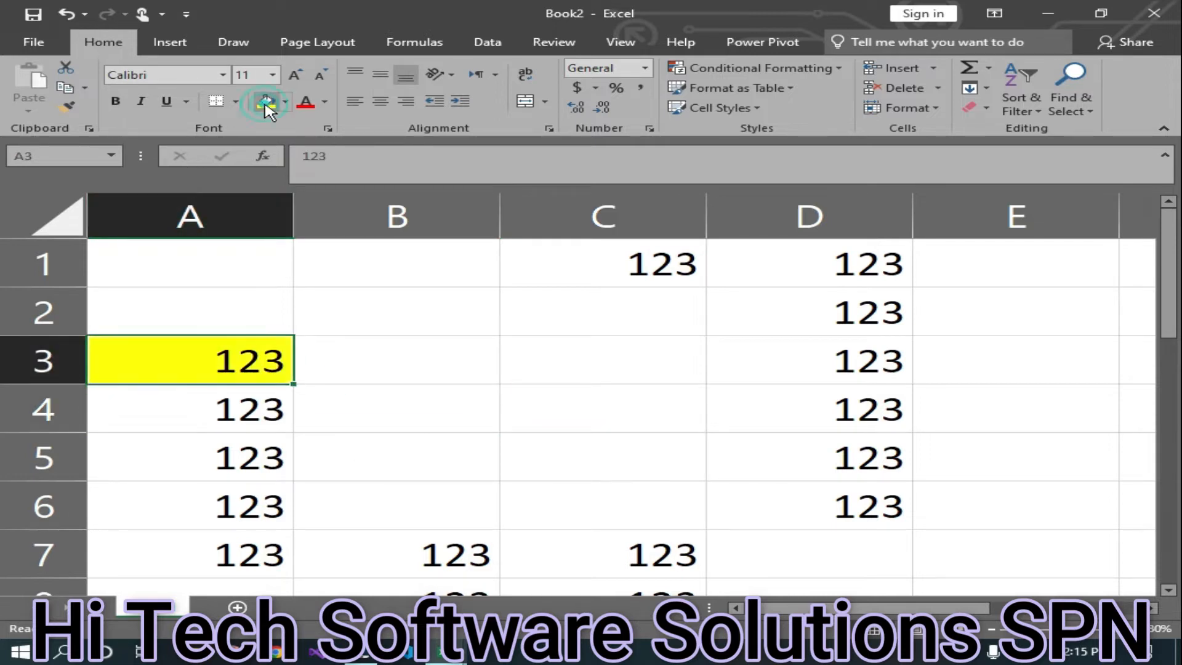
left_click(223, 74)
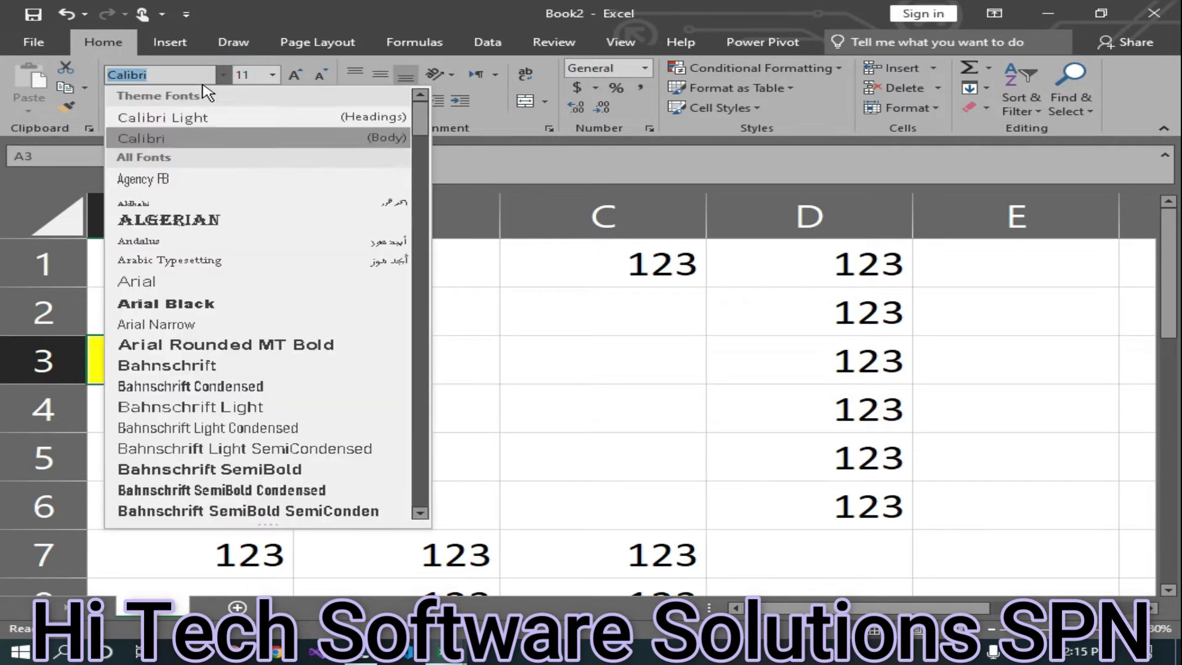
left_click(182, 304)
left_click(436, 392)
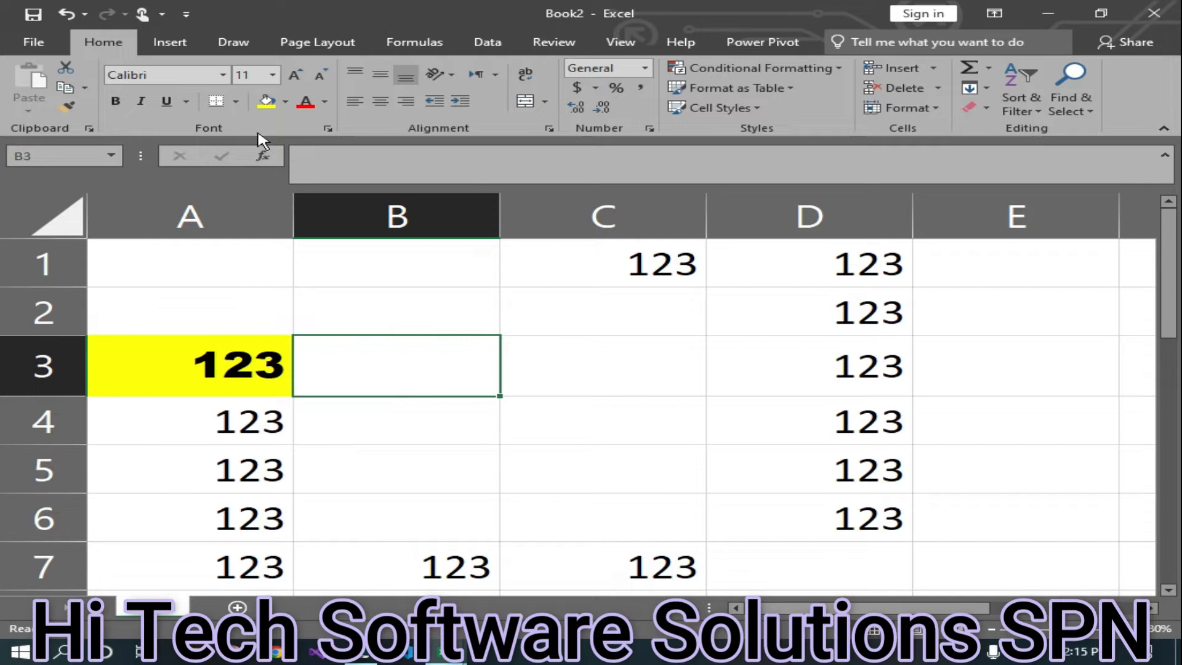
left_click(183, 346)
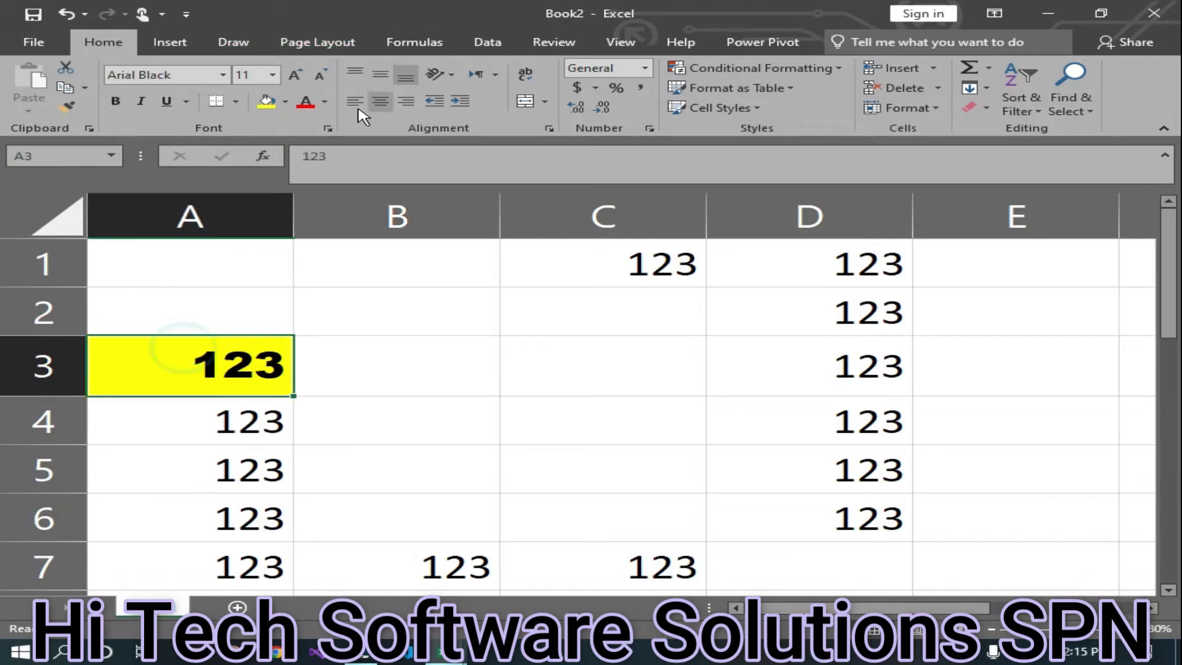
left_click(306, 102)
left_click(458, 417)
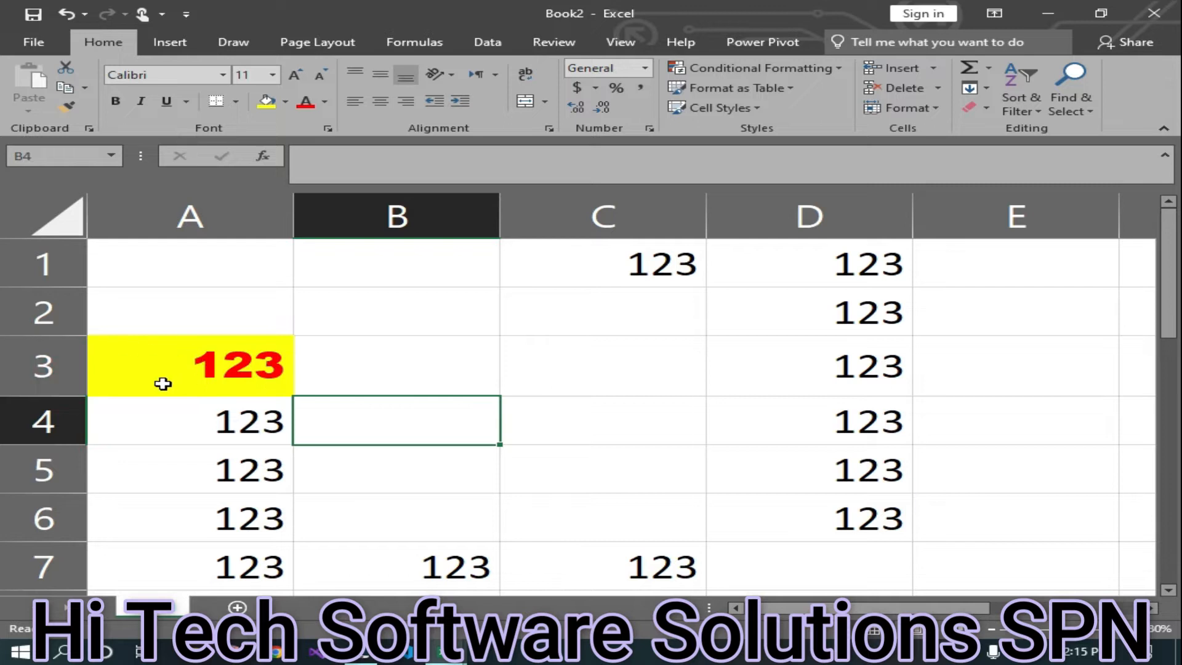
left_click(496, 524)
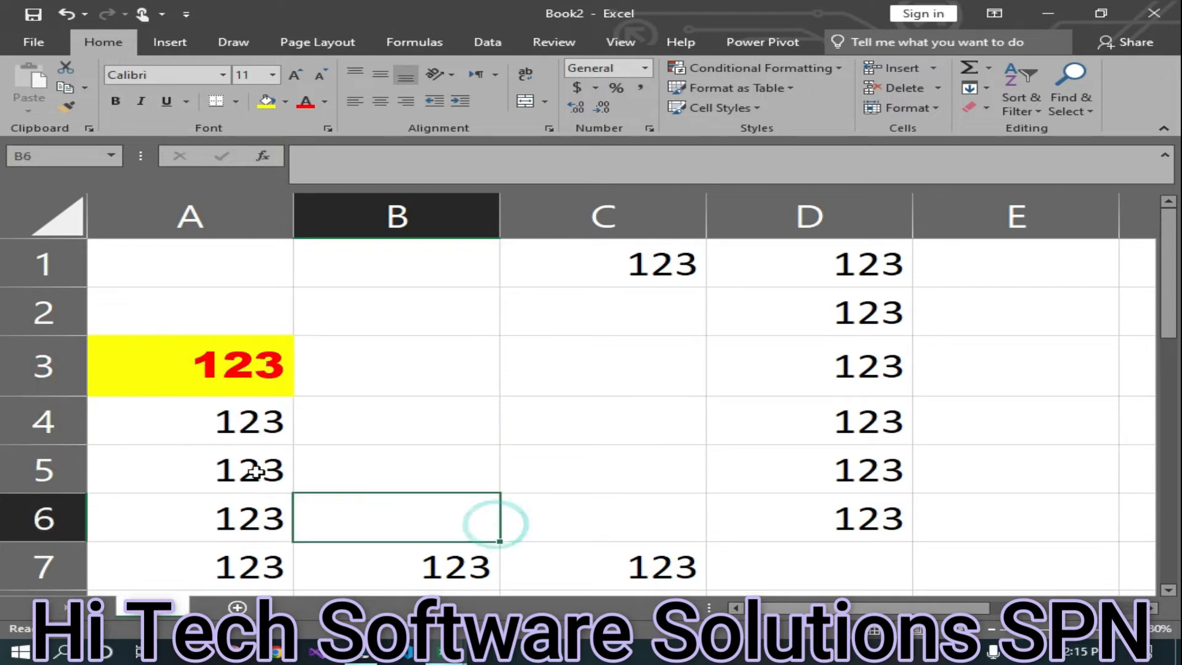
left_click(170, 357)
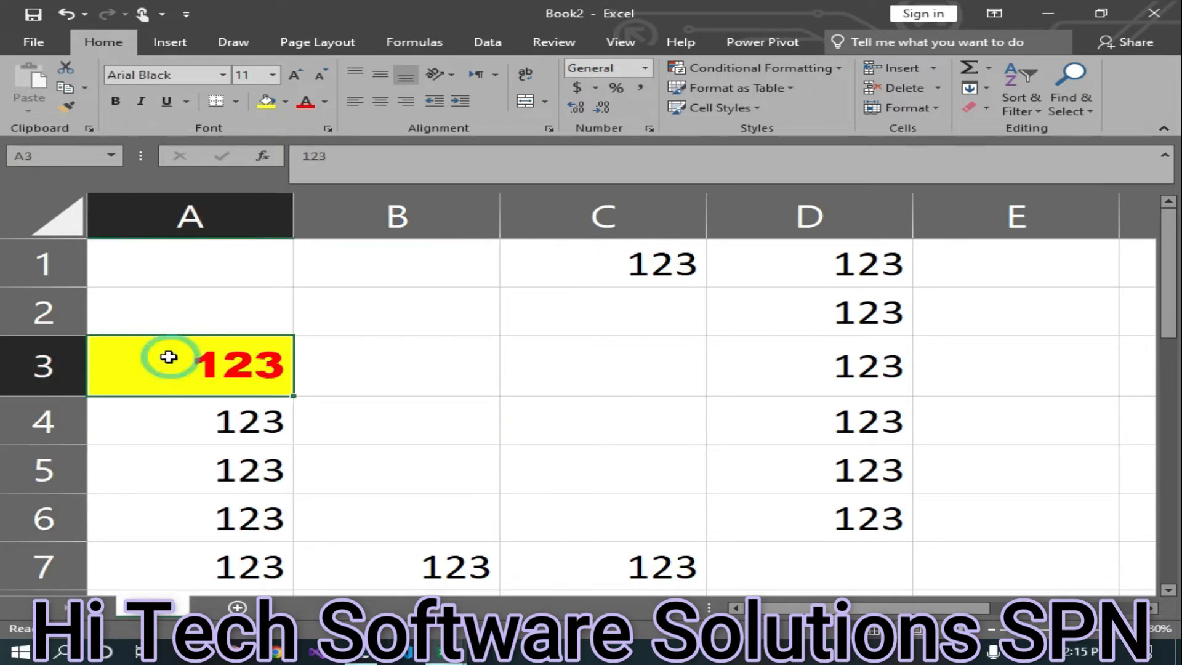
left_click(162, 412)
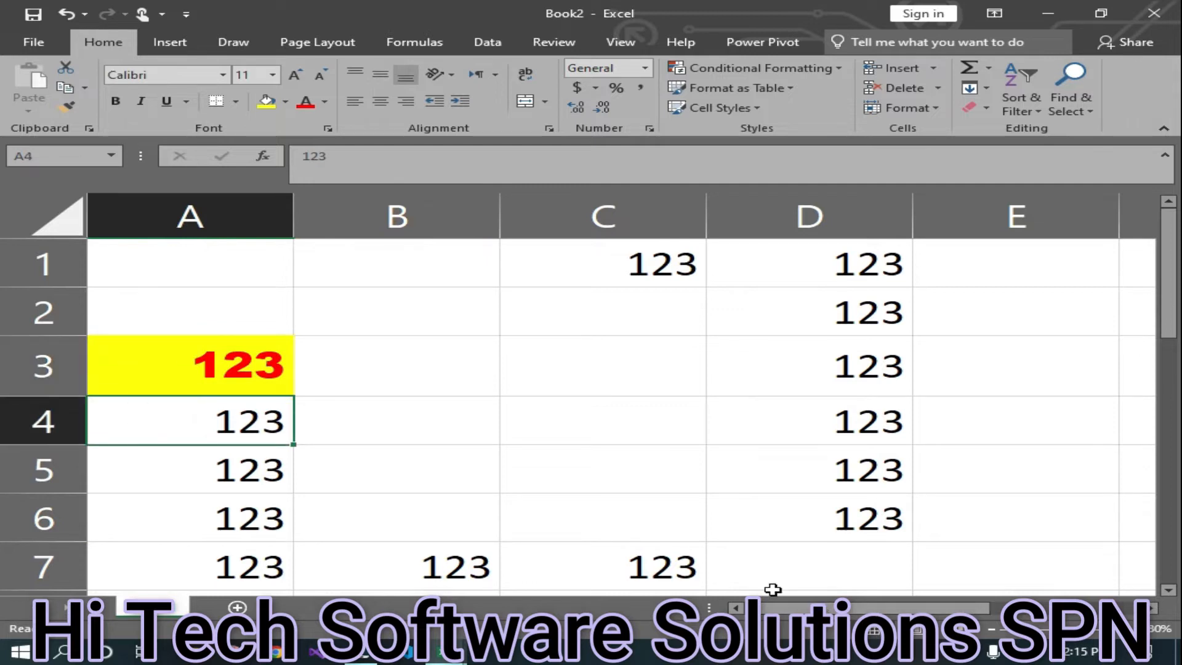
left_click(324, 422)
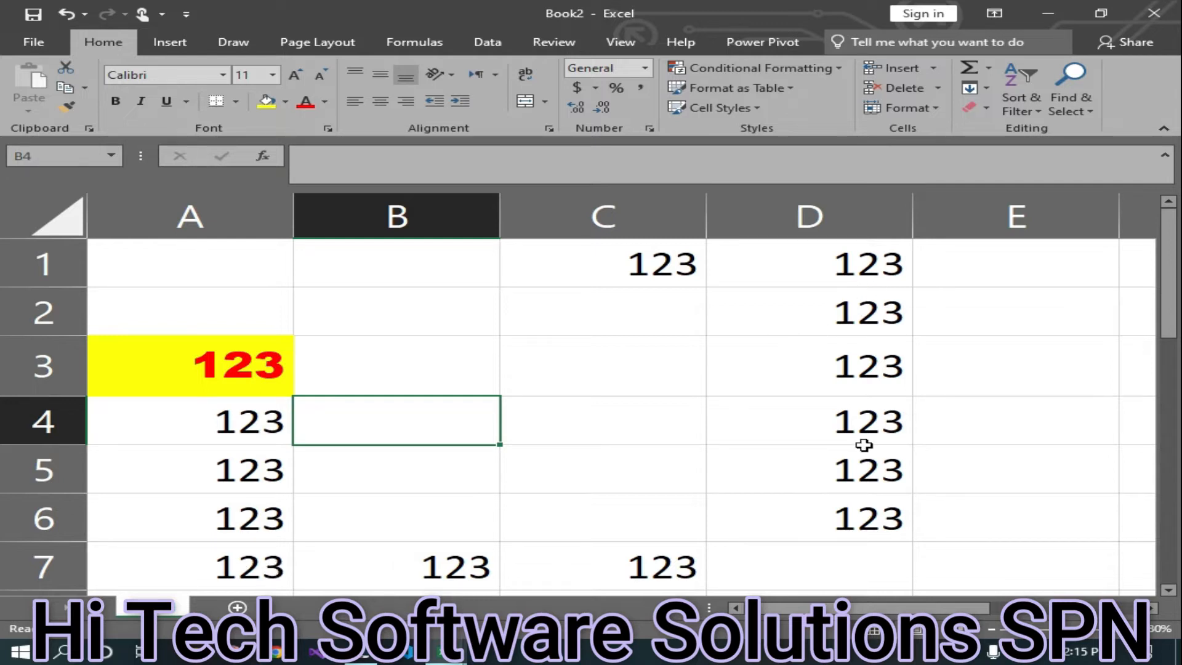
- Copy the formatting of cell A3 to the range D1:D3 with Format Painter
left_click(193, 361)
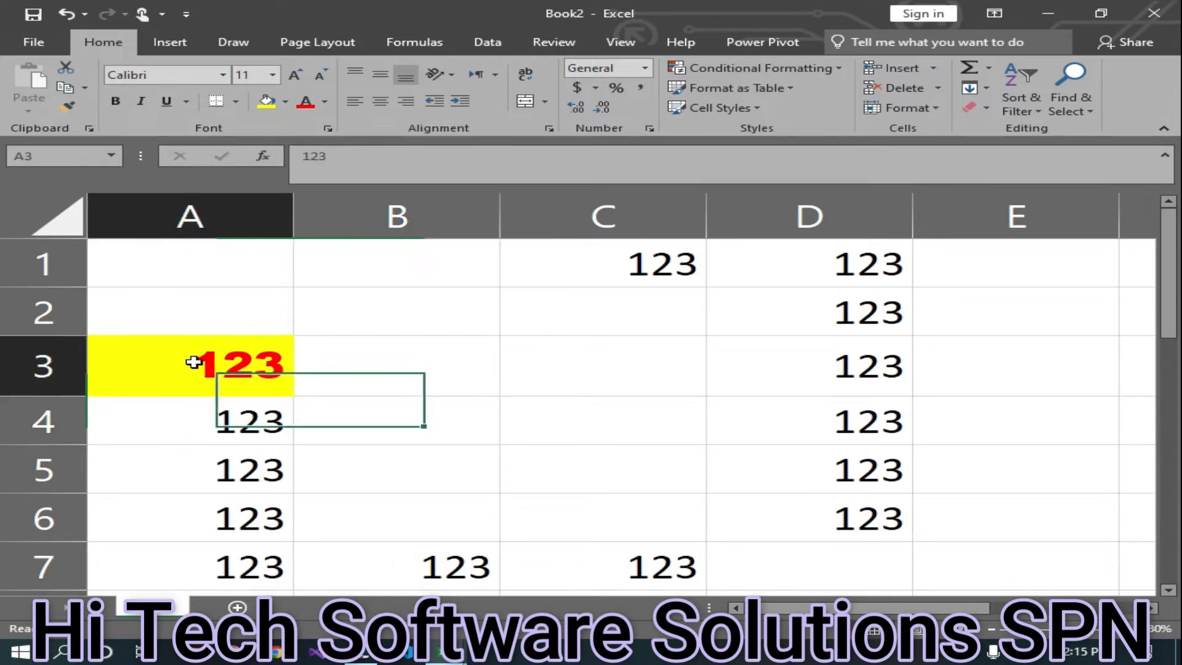
left_click(69, 115)
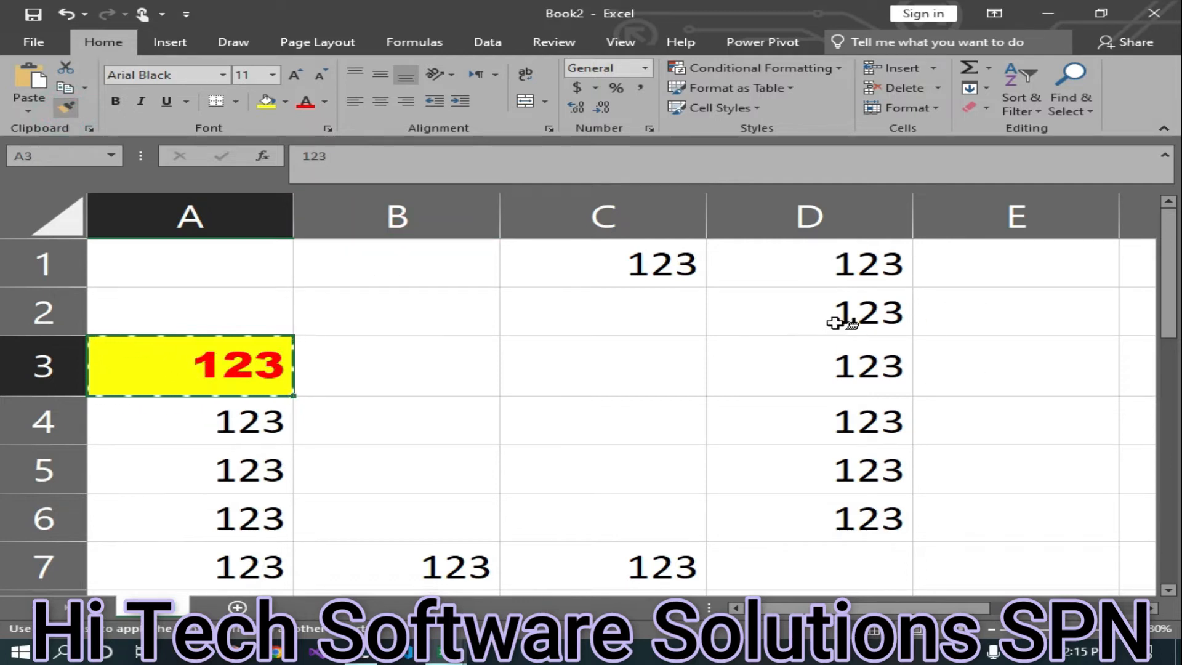
left_click(745, 253)
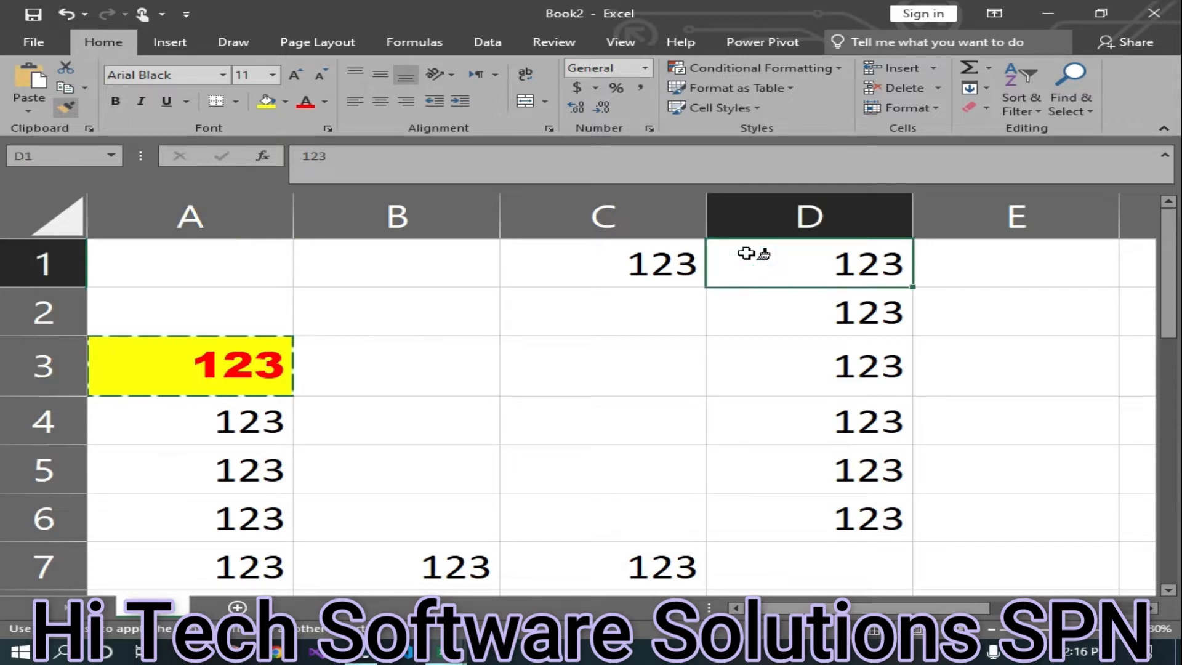
left_click_drag(746, 253, 746, 351)
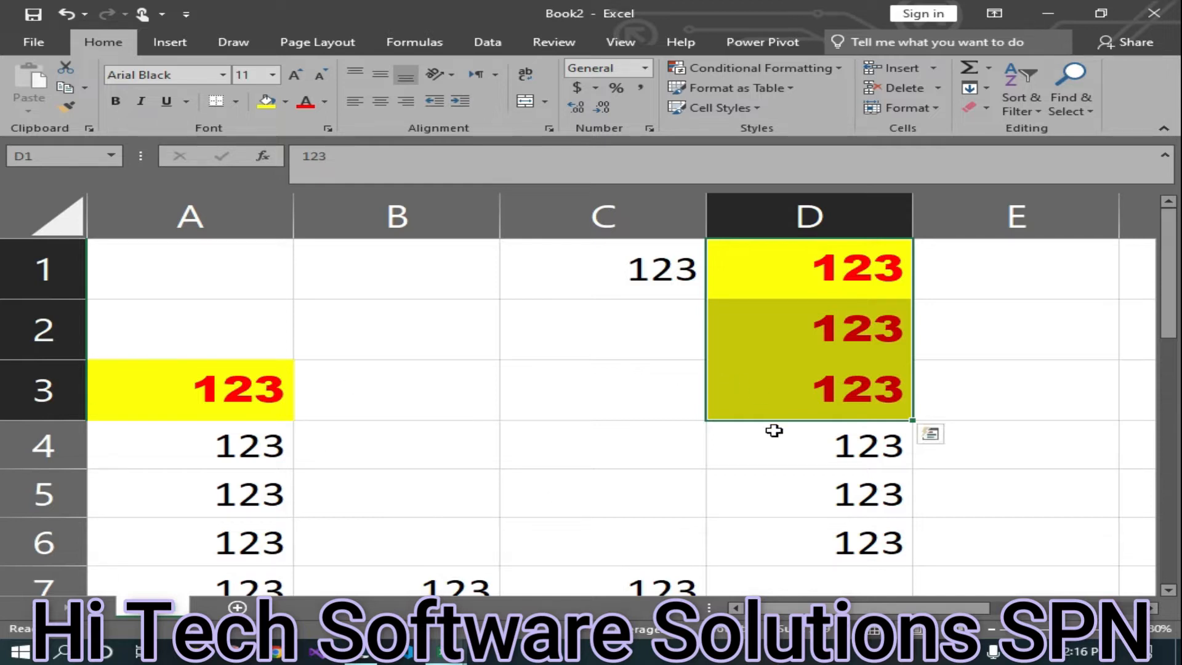
left_click(668, 449)
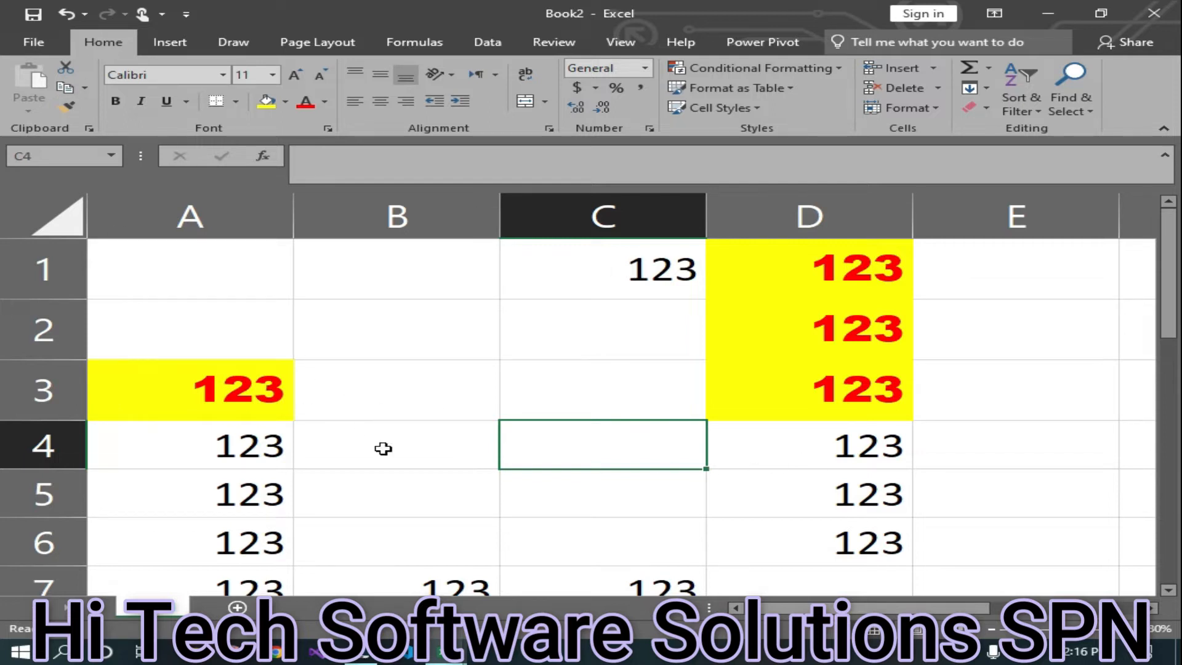
- Copy the formatting of cell A3 to cell D5 with Format Painter
left_click(211, 406)
left_click(64, 106)
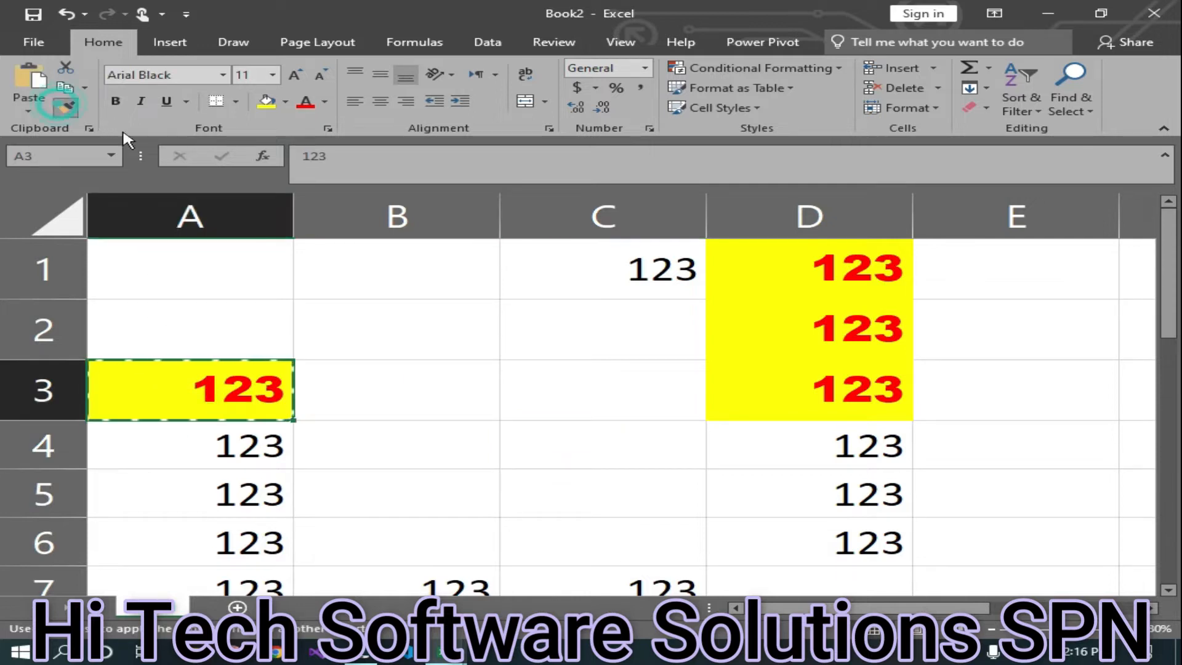
left_click(781, 492)
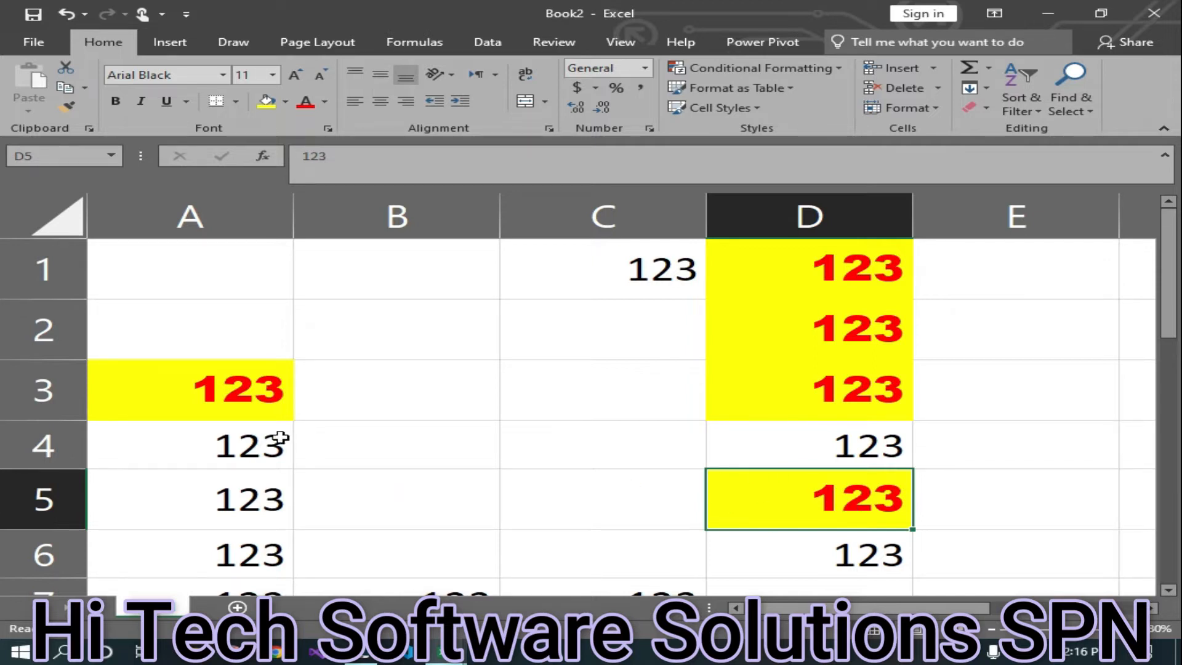
- Copy the formatting of cell D5 to the range B7:B11 with Format Painter
left_click(64, 107)
scroll(210, 337, "down", 2)
scroll(264, 337, "up", 1)
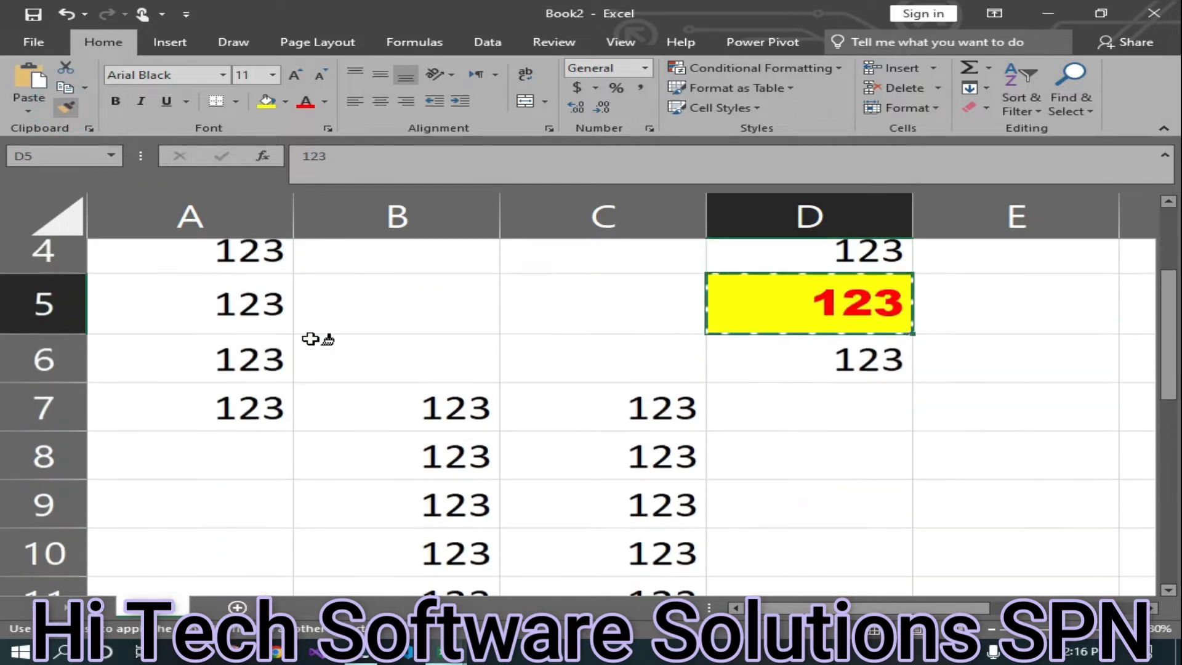
scroll(443, 443, "down", 1)
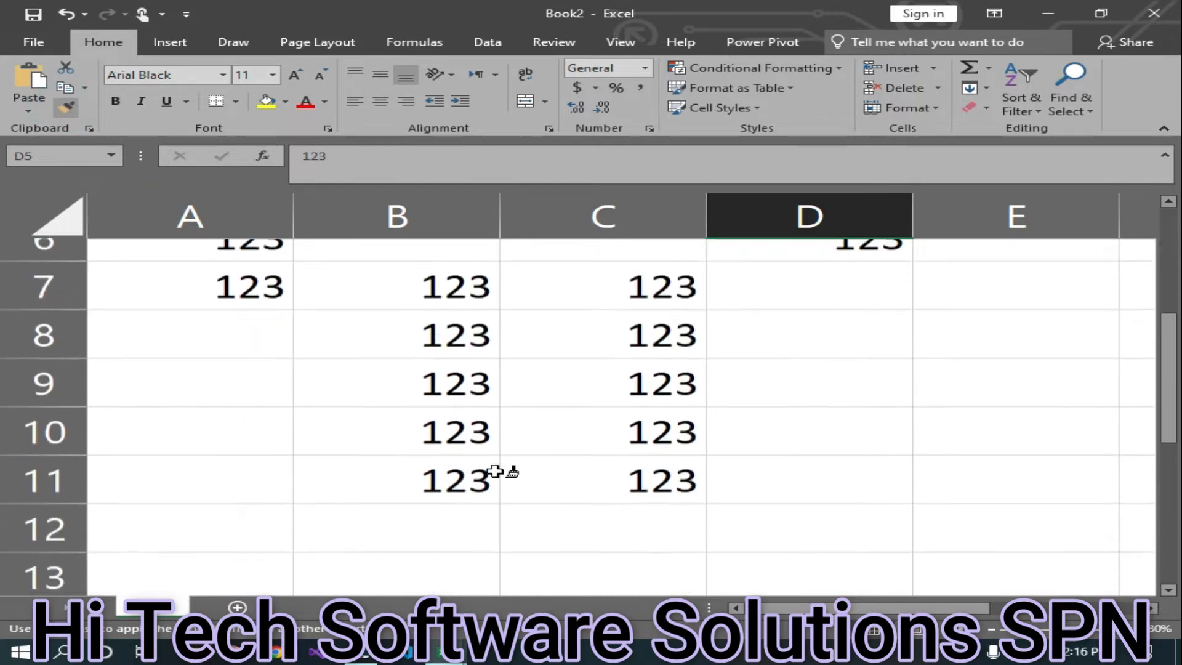
left_click(373, 265)
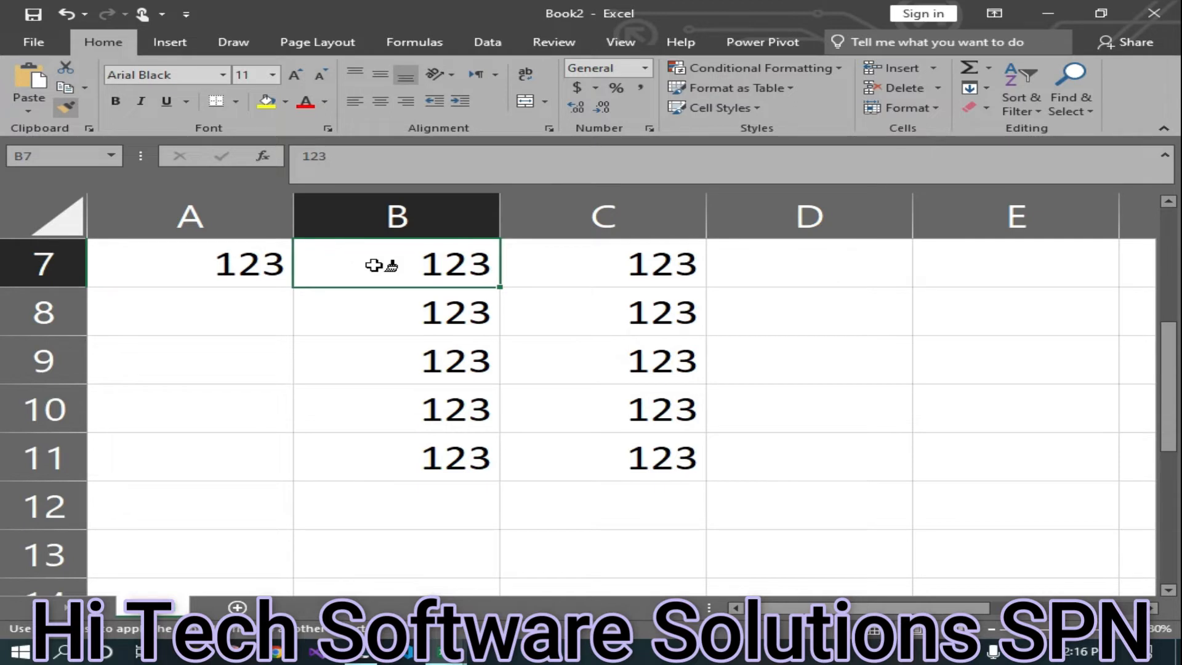
left_click_drag(379, 278, 396, 465)
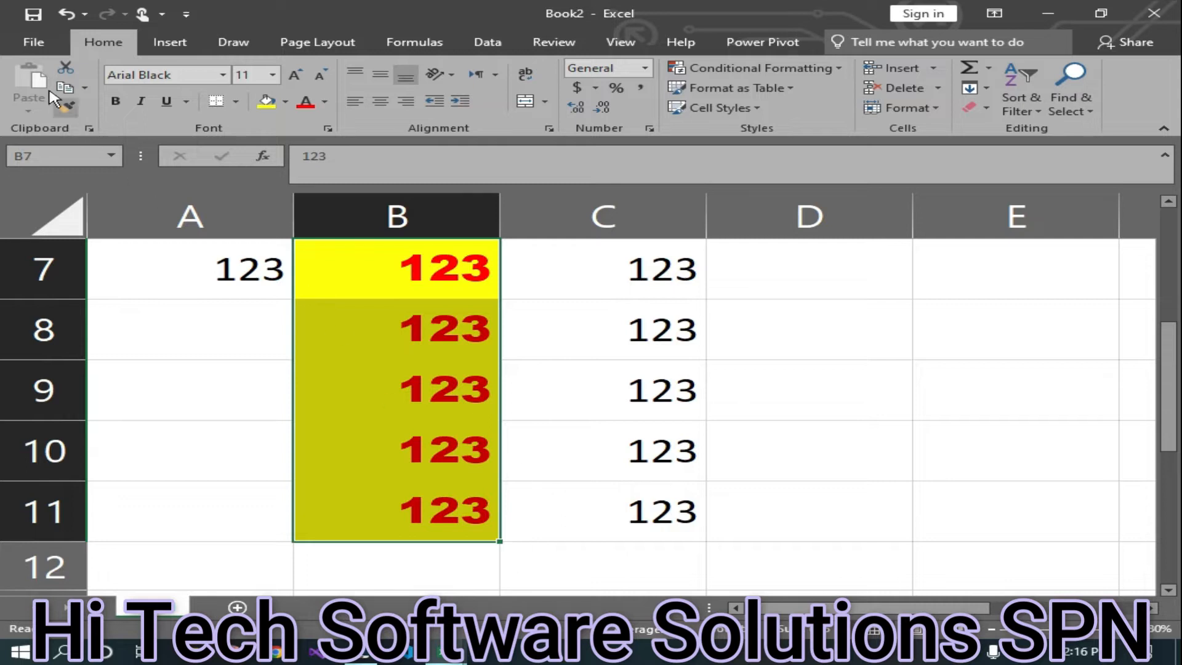
- Copy the formatting of B7:B11 to column C starting at C8, and that of A3 to A5, with Format Painter
left_click(66, 106)
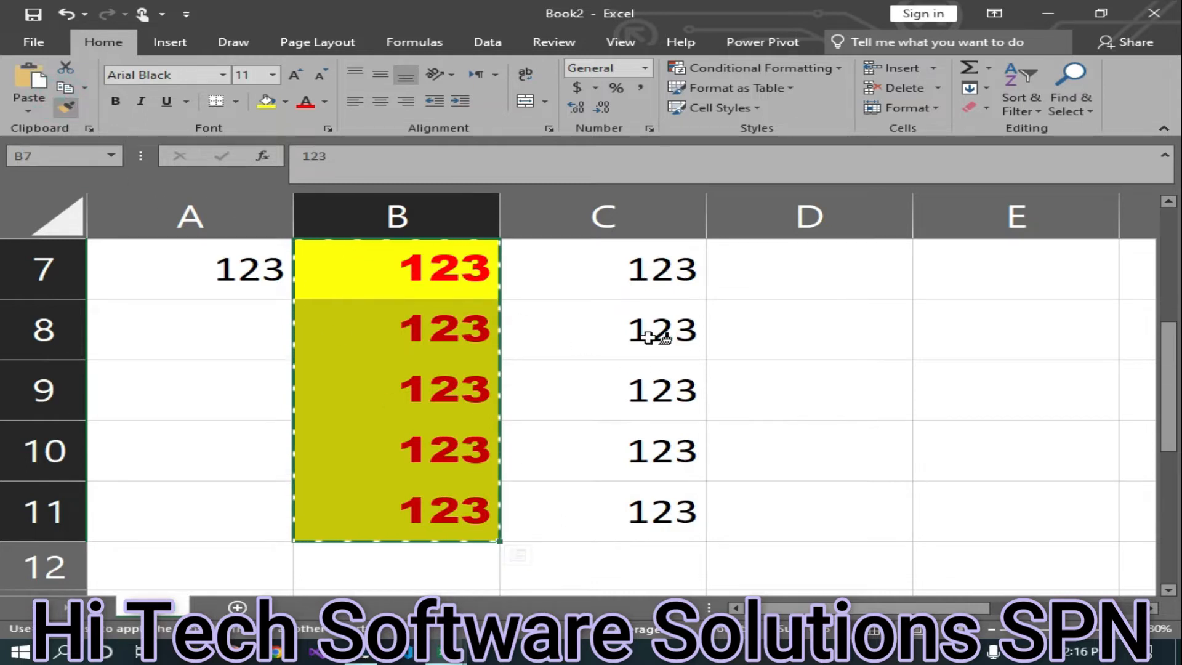
left_click(580, 336)
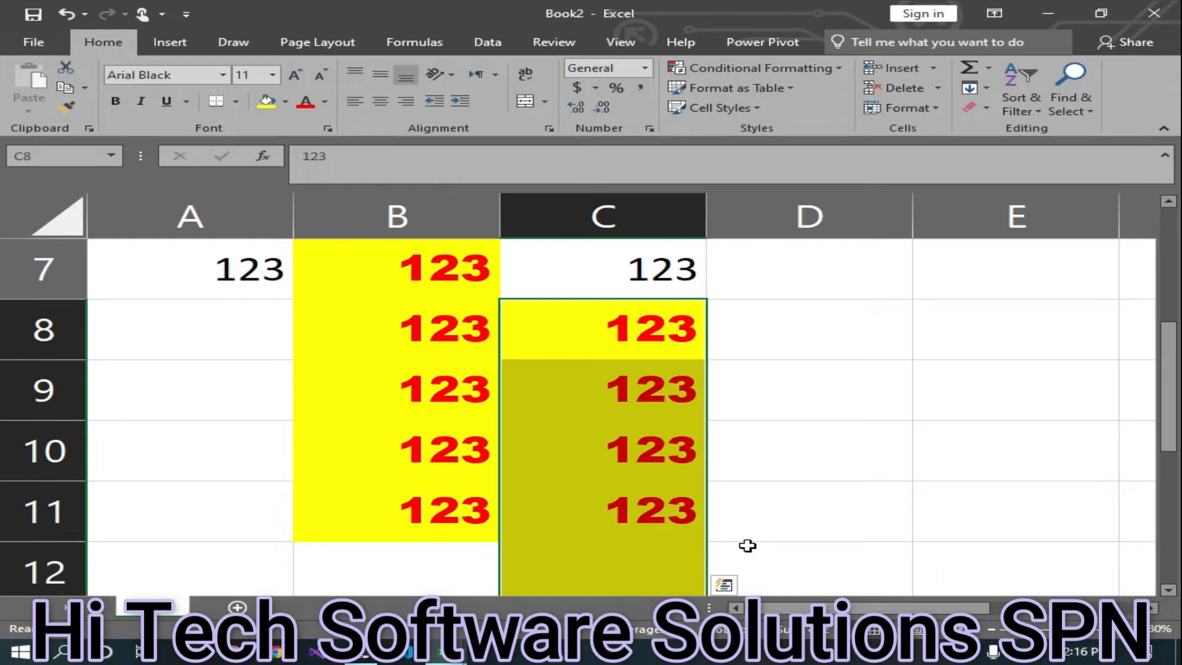
scroll(911, 338, "up", 2)
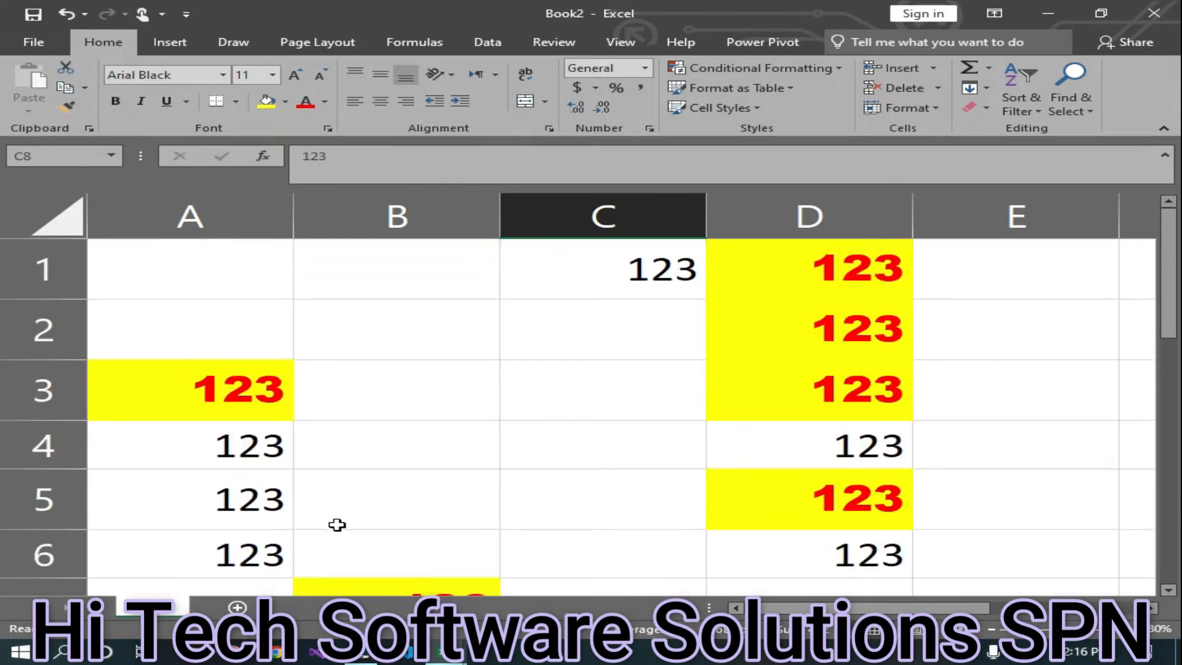
left_click(206, 374)
left_click(66, 105)
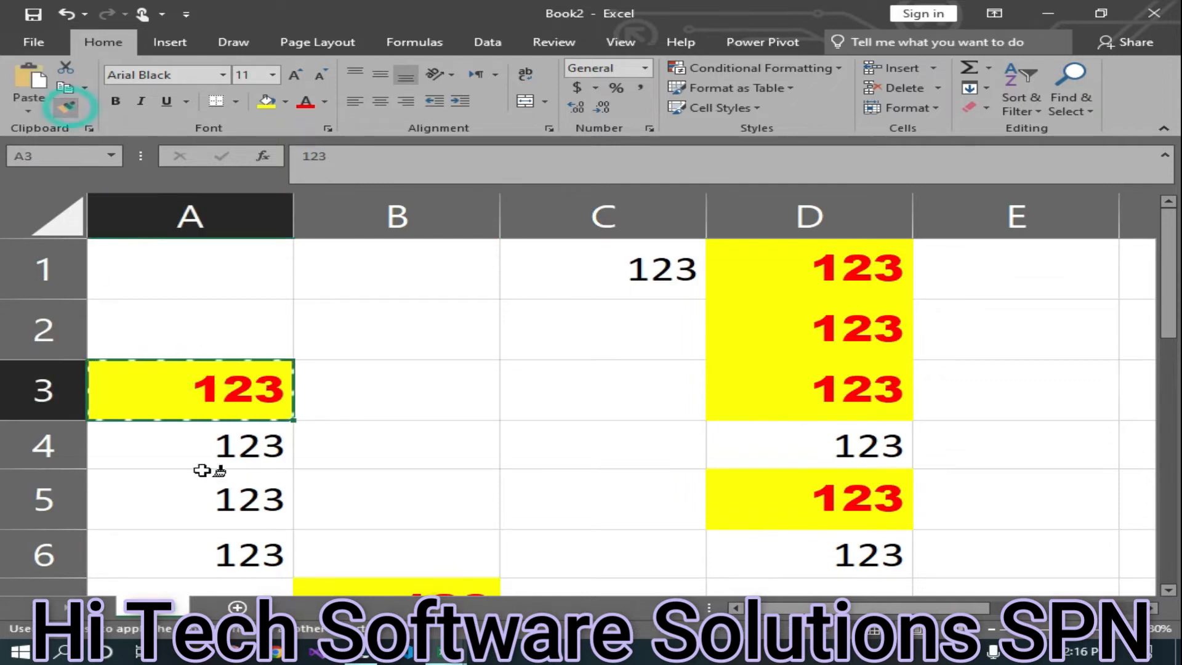
left_click(185, 497)
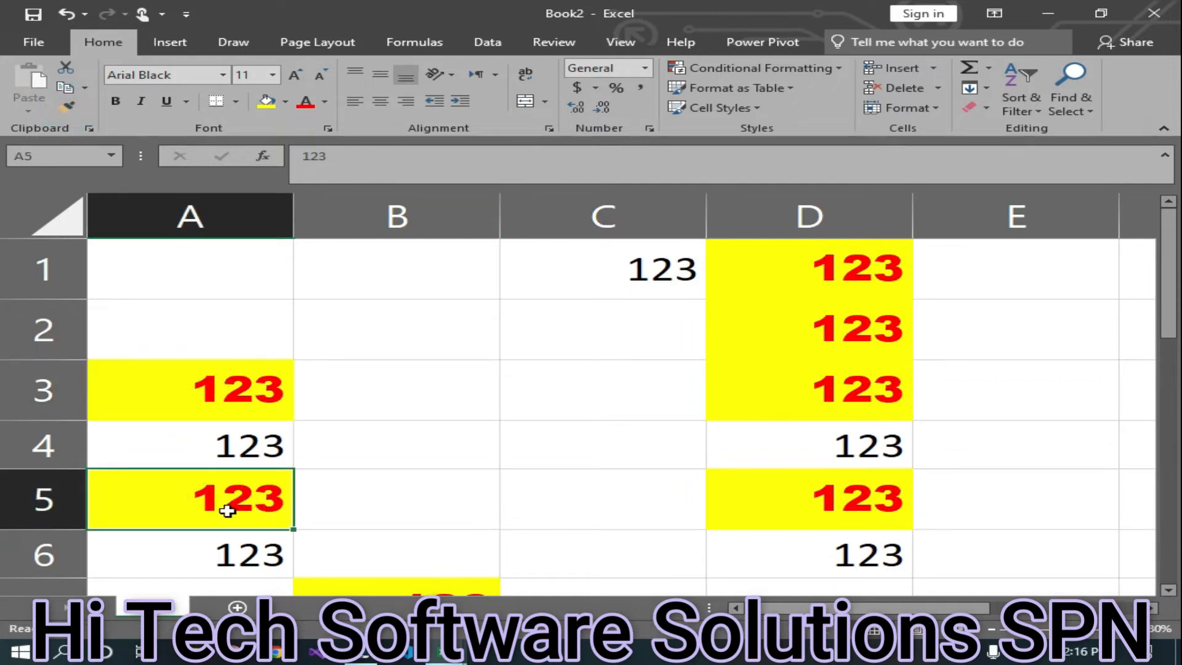
- Undo the formatting copied to A5 and to column C from C8 downward
scroll(443, 480, "down", 2)
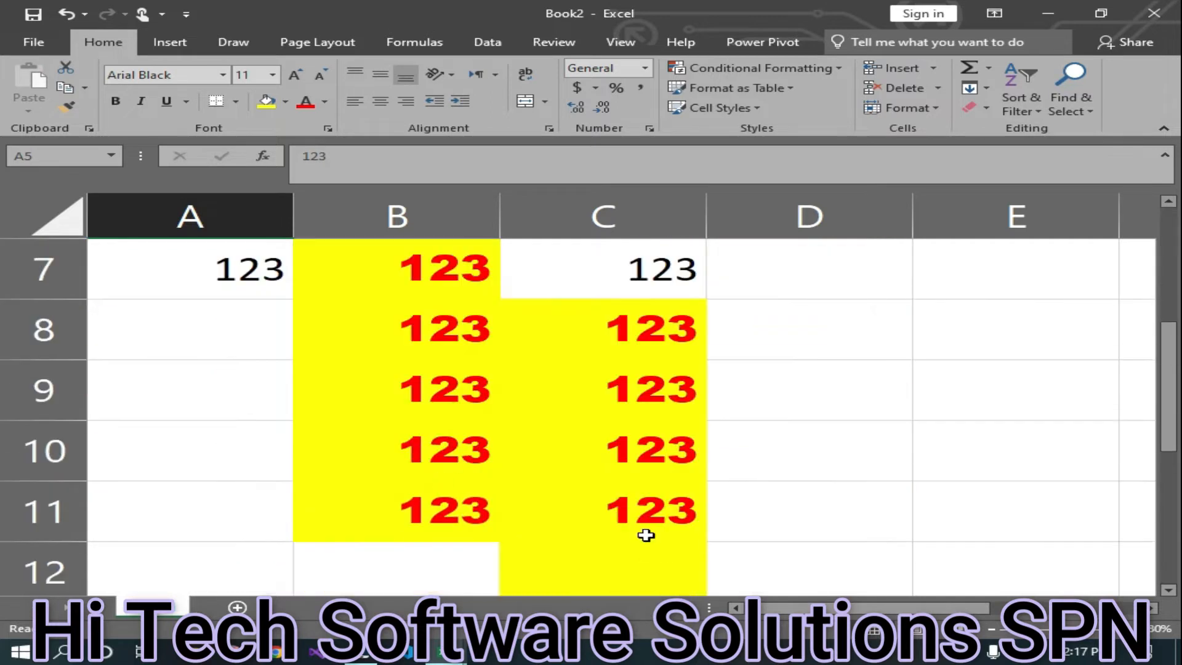
key("ctrl+z")
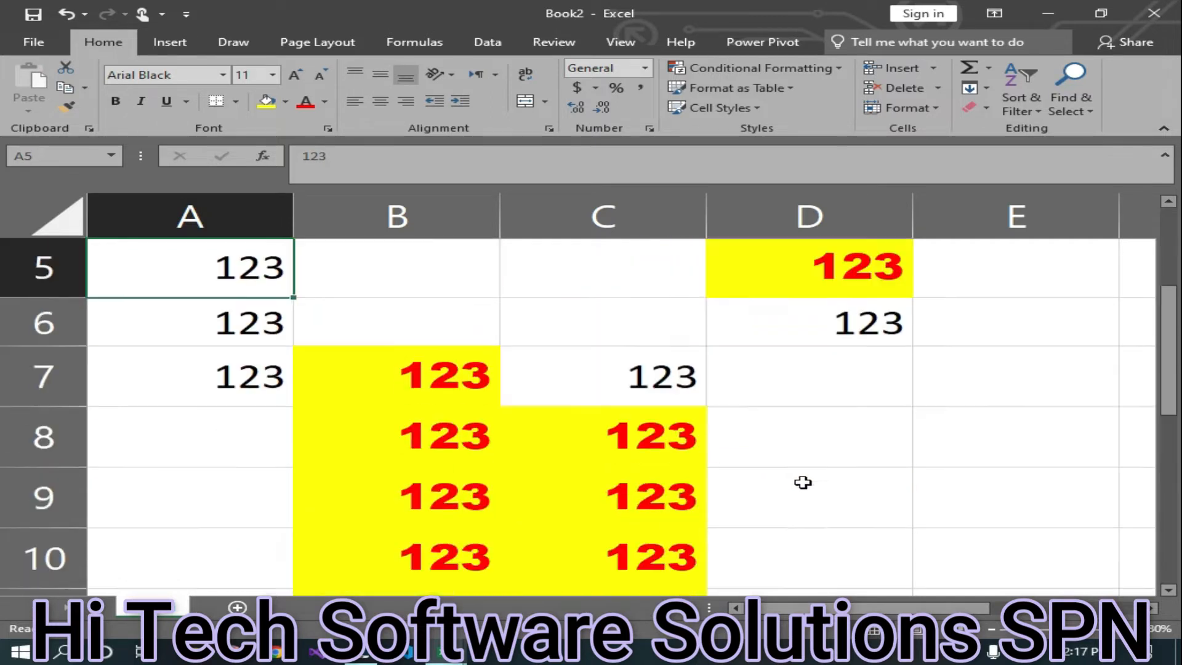
scroll(802, 482, "up", 1)
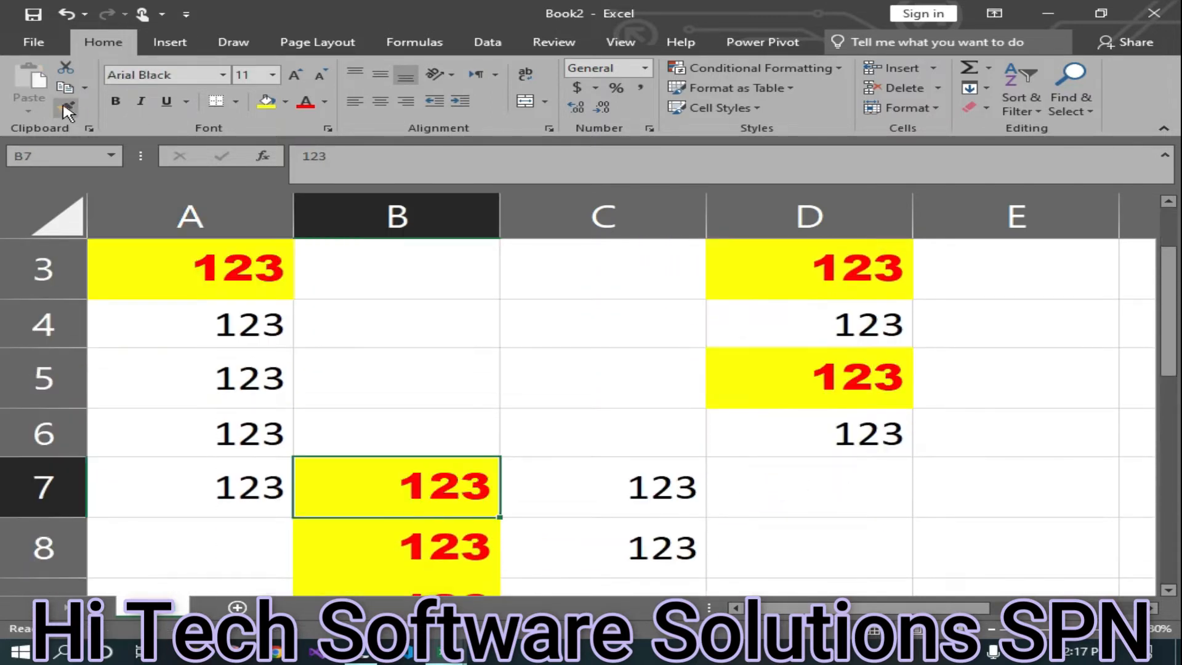
- Copy the formatting of cell B7 to cell C7 with Format Painter
left_click(66, 110)
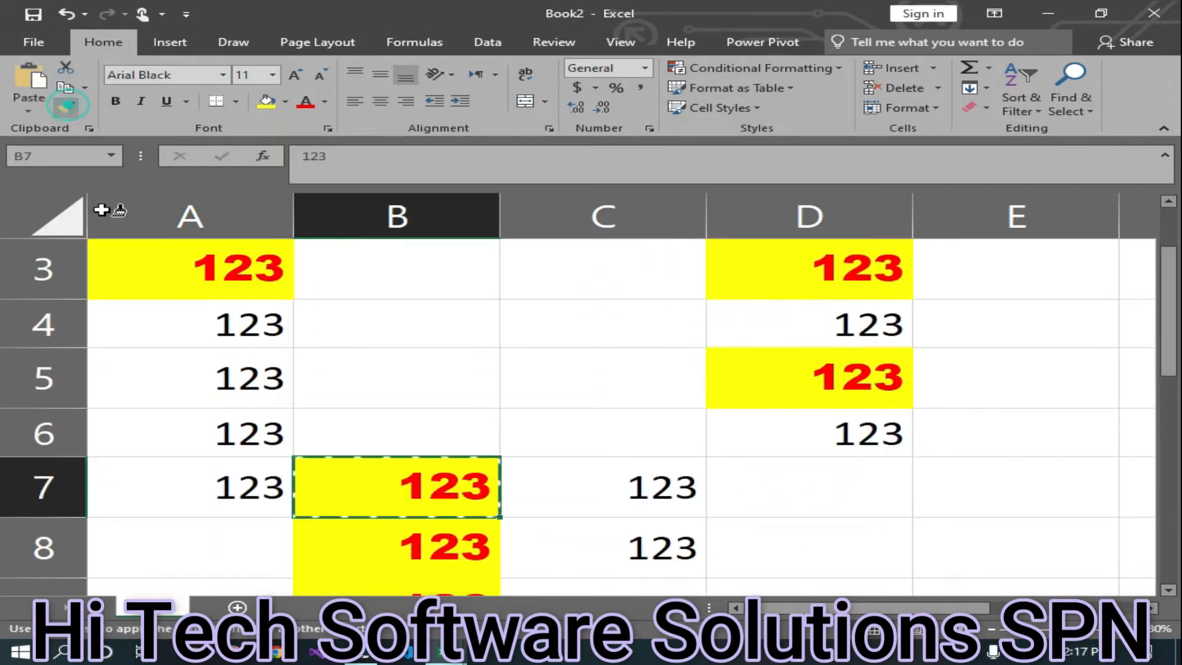
left_click(557, 484)
left_click(835, 522)
- Copy the formatting of the range B7:B11 to the cells C8:C12 with Format Painter
scroll(455, 480, "down", 2)
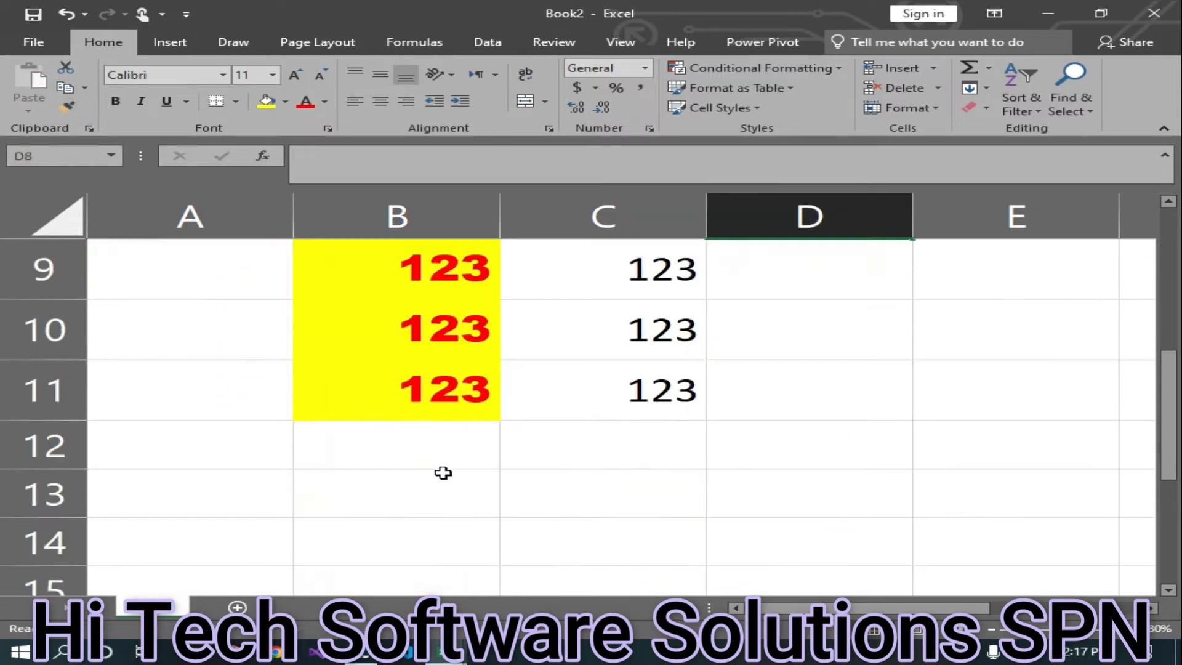
scroll(430, 431, "up", 1)
left_click_drag(372, 315, 406, 545)
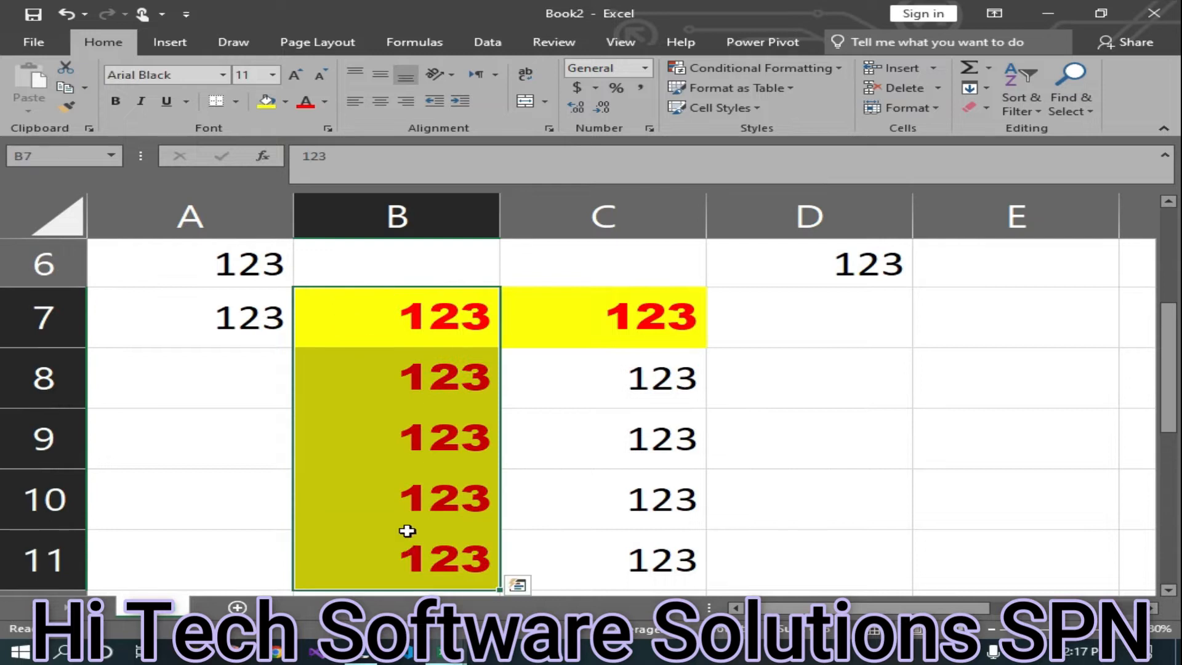
left_click(66, 106)
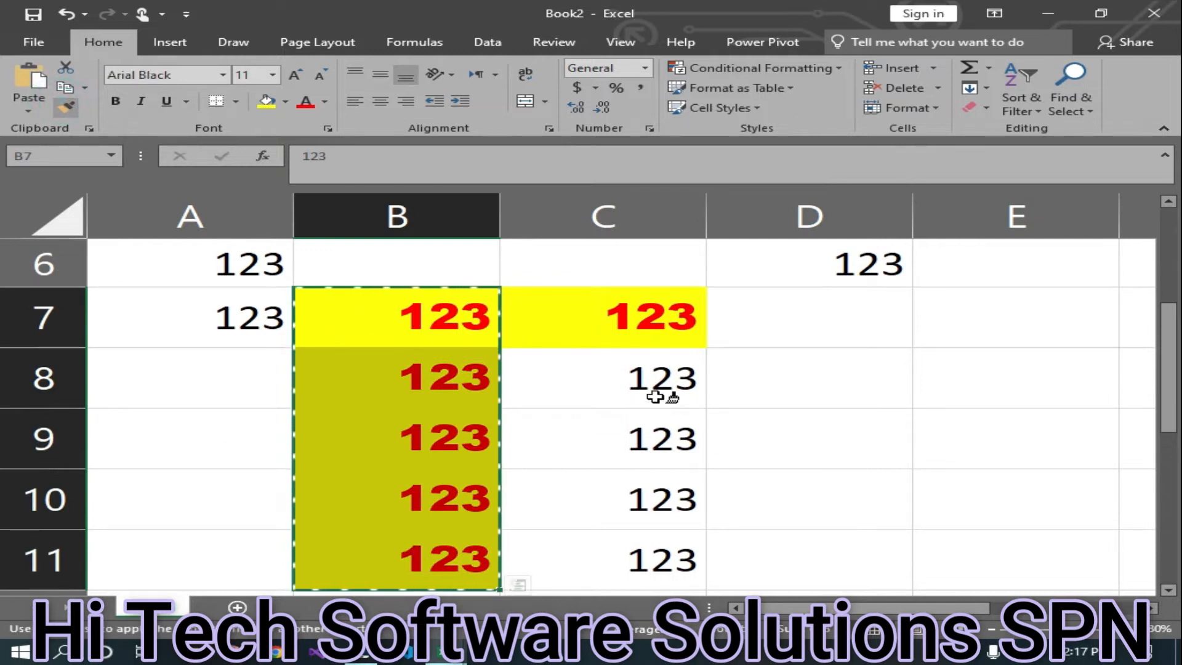
left_click(606, 374)
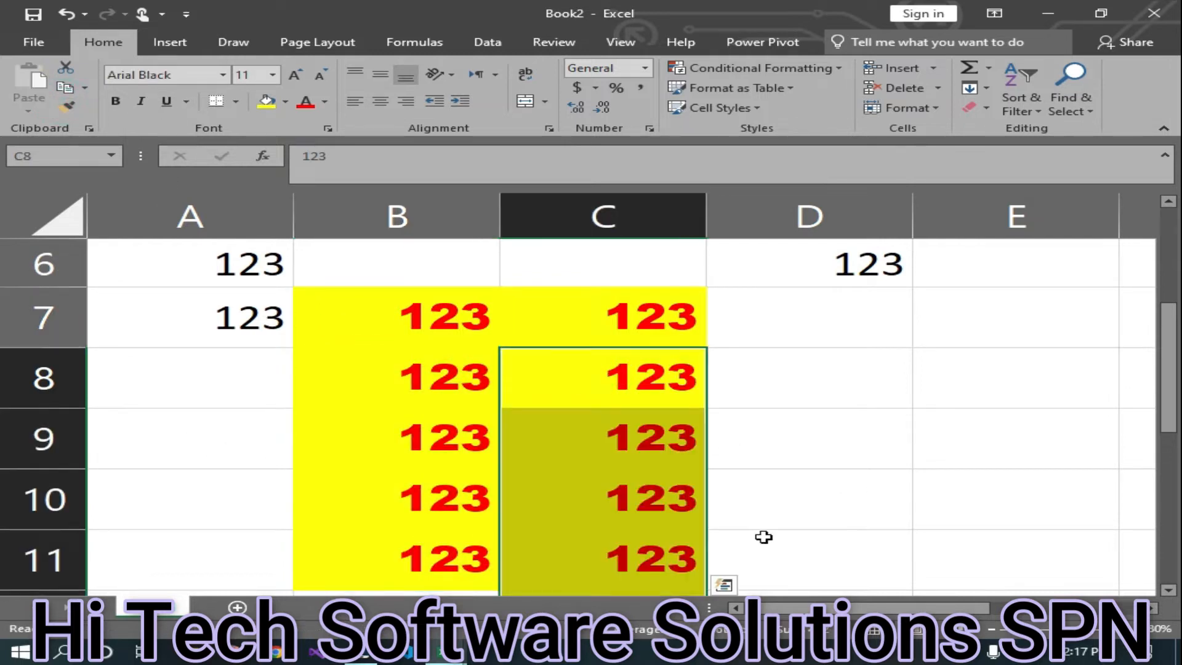
scroll(763, 536, "down", 2)
scroll(691, 406, "up", 1)
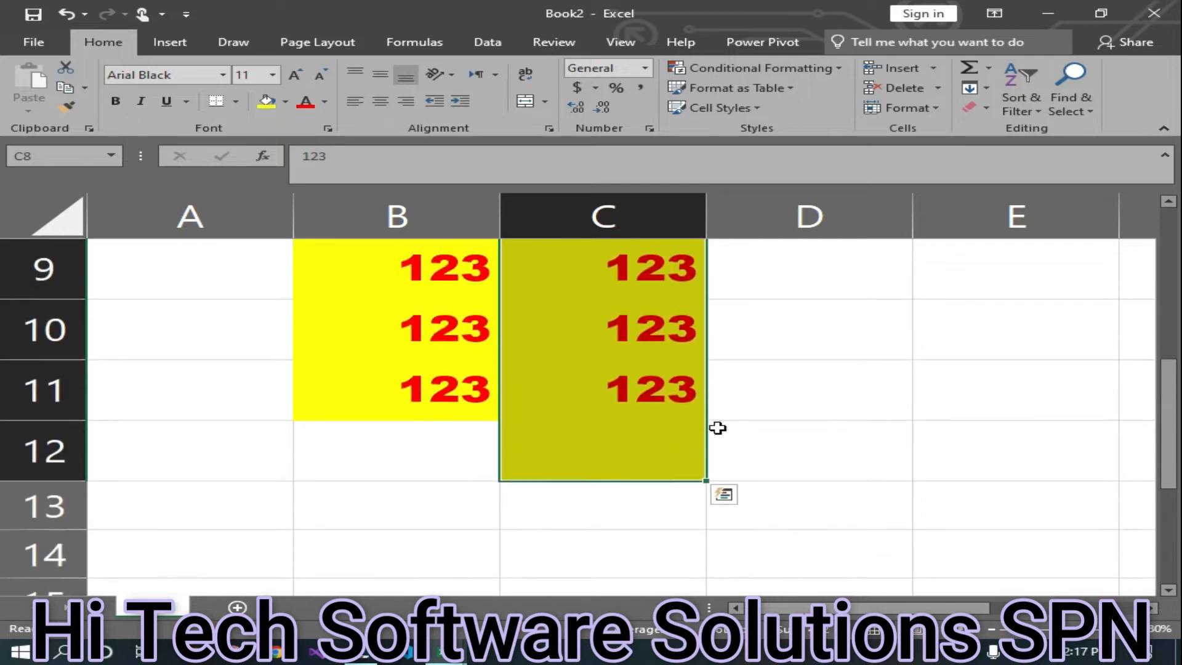
left_click(599, 446)
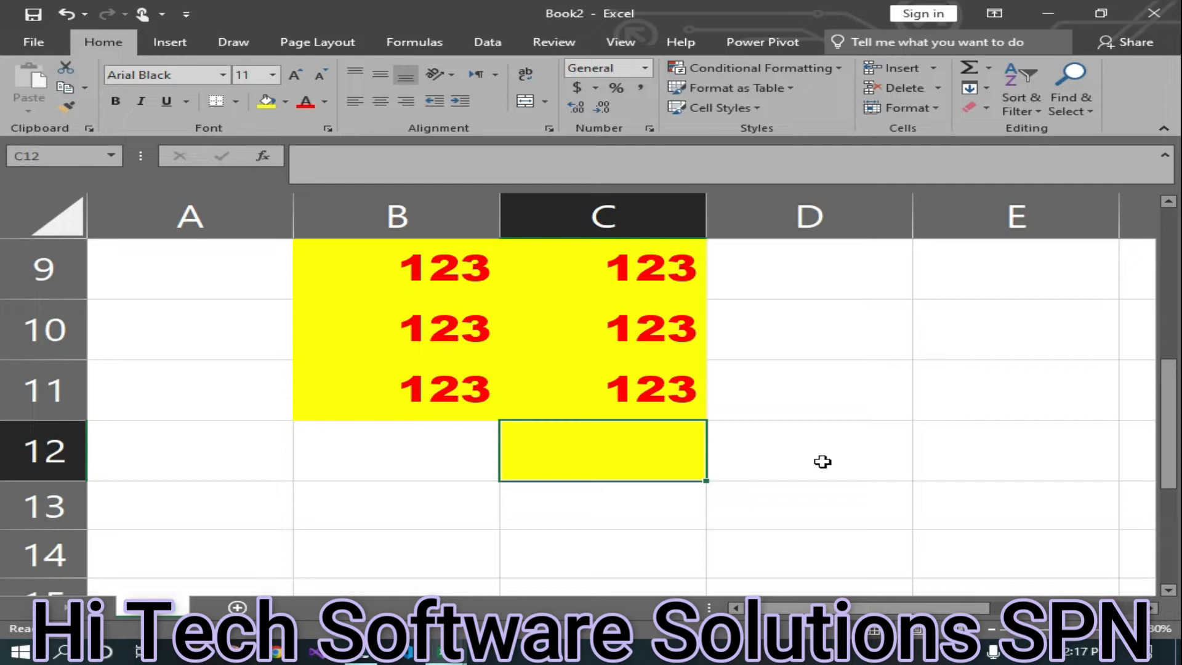
- Copy the formatting of cell B7 to cell A4 with Format Painter
scroll(443, 369, "up", 3)
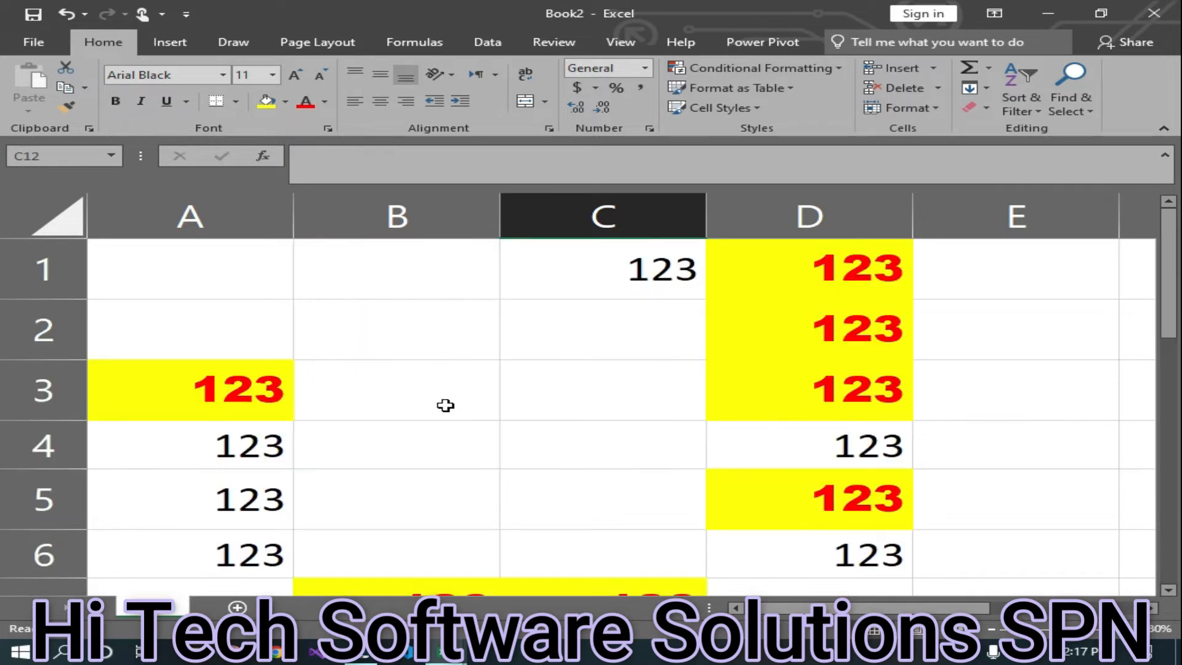
scroll(404, 404, "down", 1)
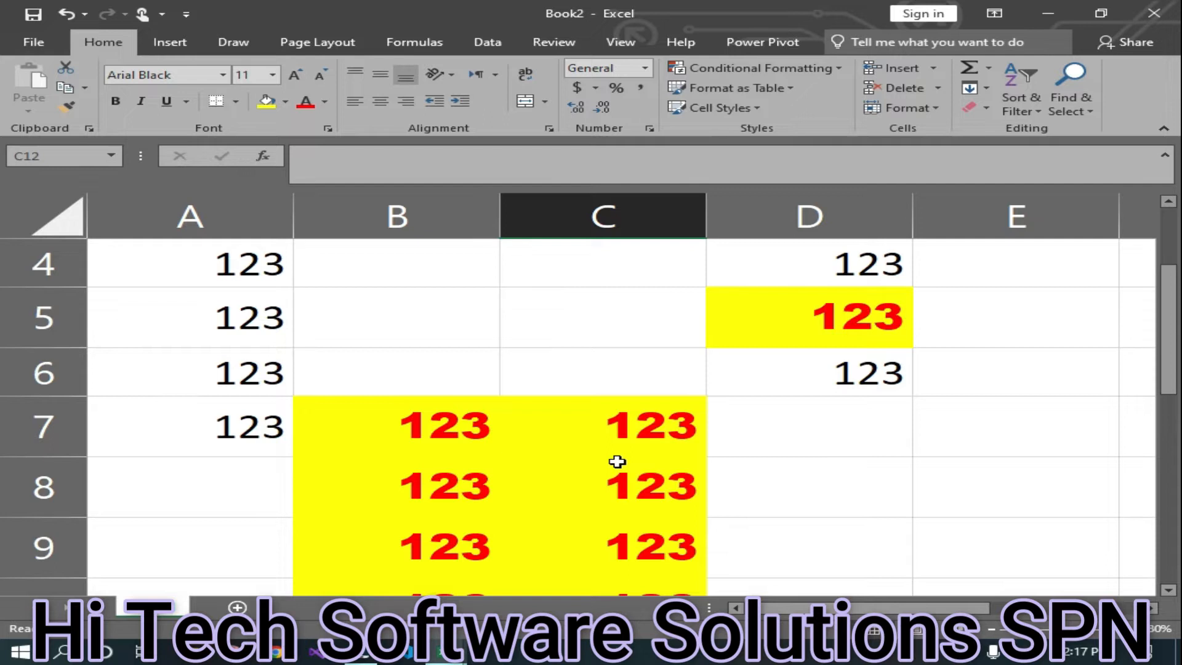
scroll(610, 460, "down", 1)
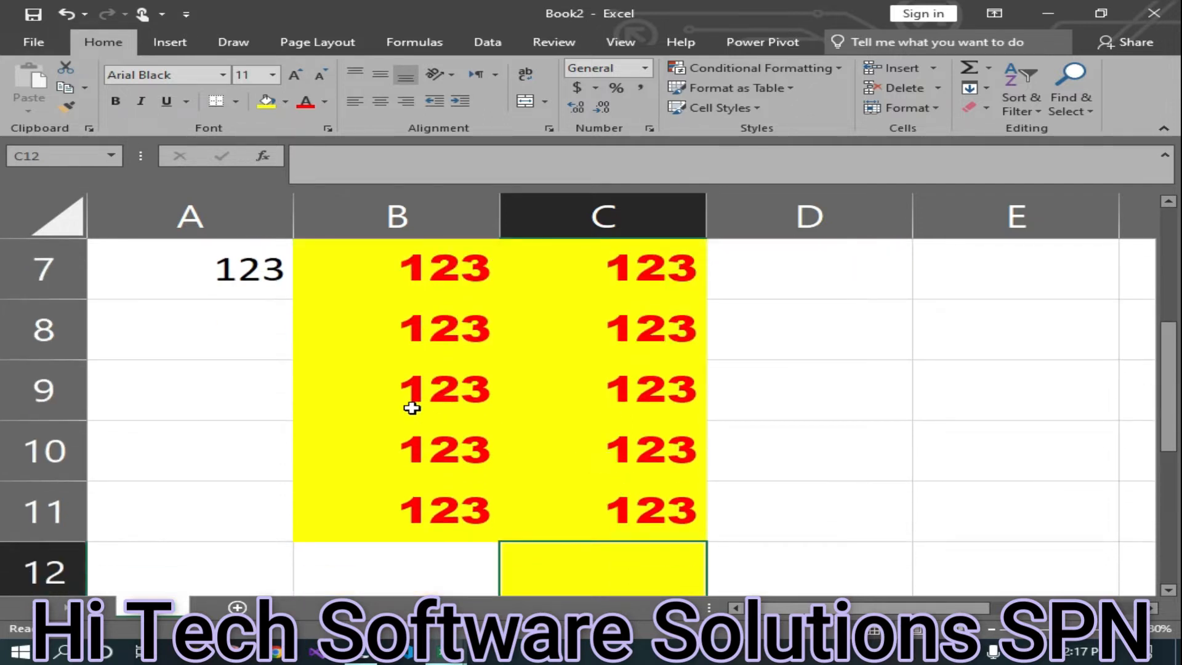
scroll(409, 401, "up", 1)
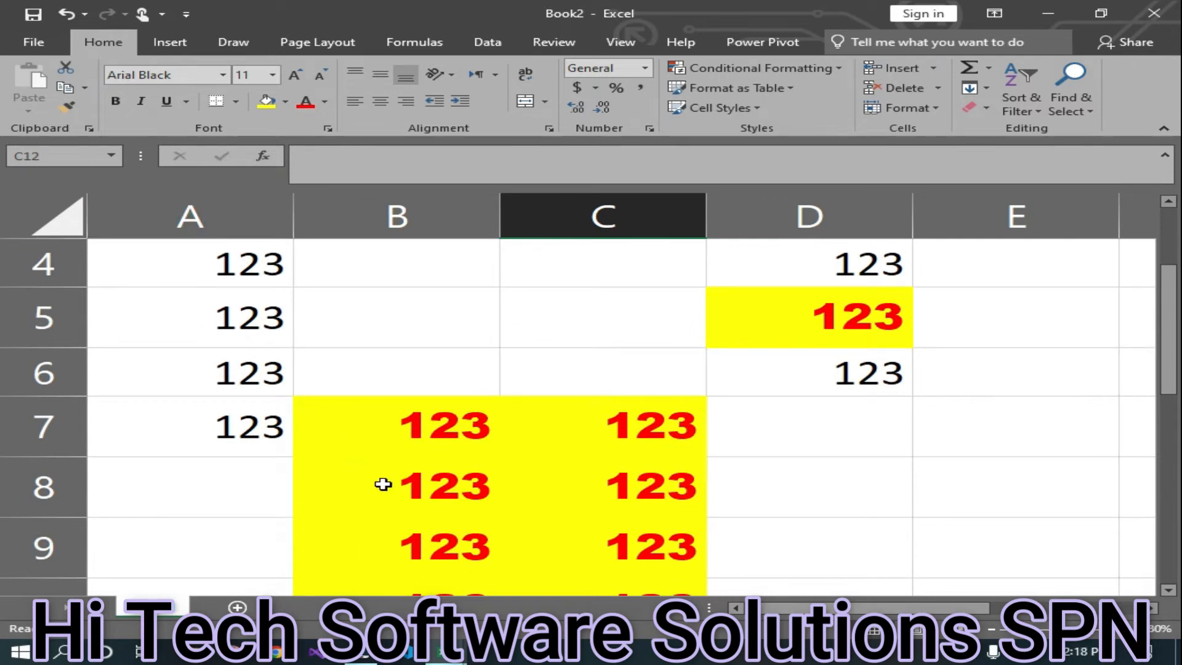
left_click(386, 422)
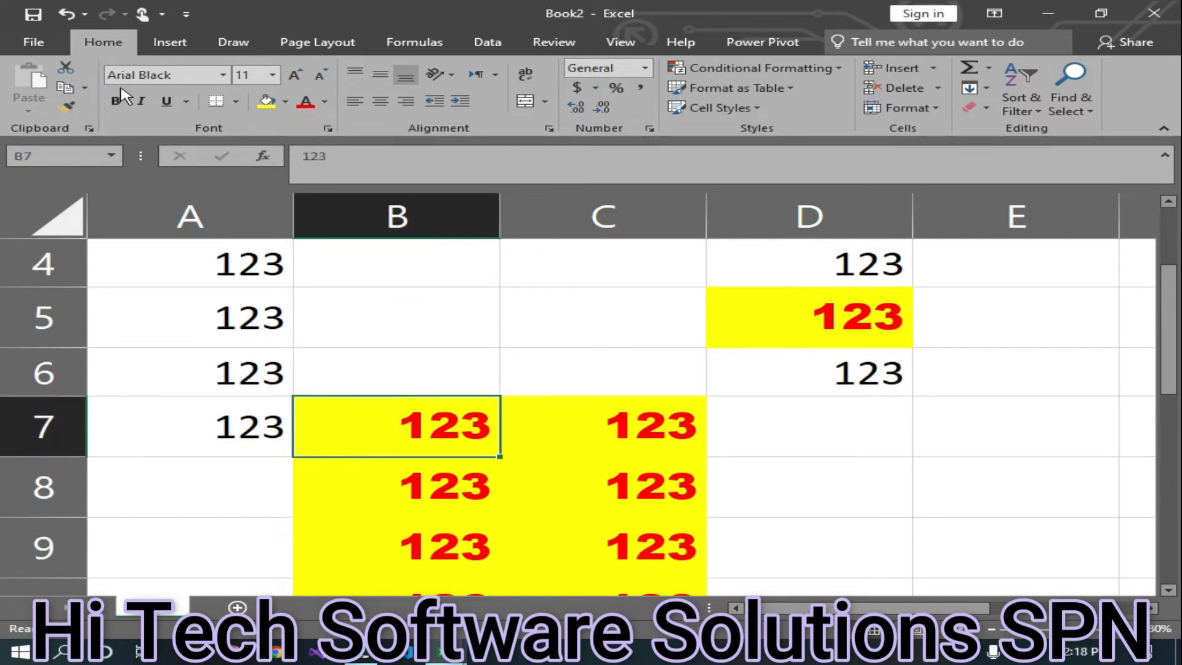
left_click(66, 106)
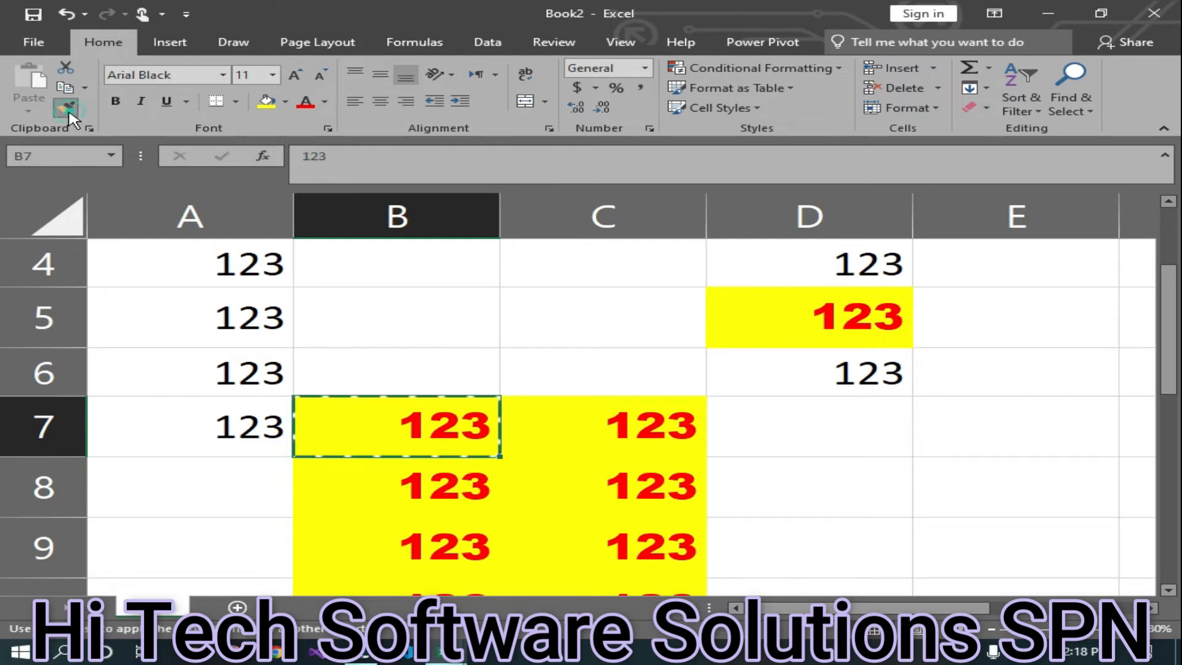
left_click(152, 269)
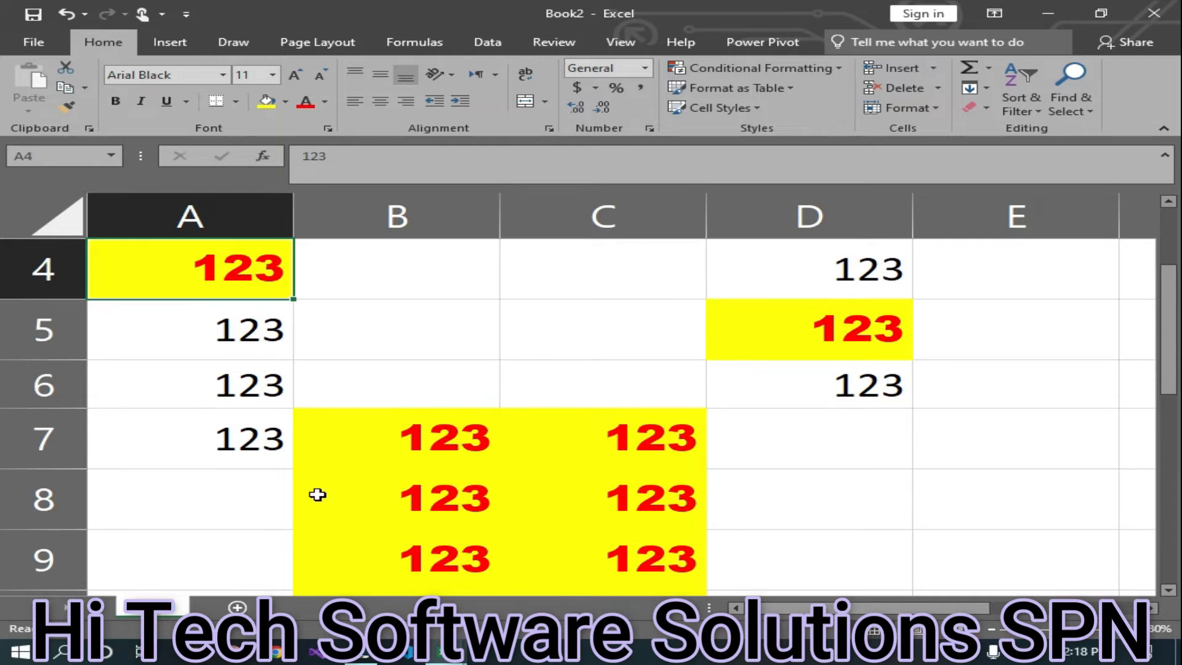
- Copy the formatting of the range B7:B10 to the cells A5:A8 with Format Painter
scroll(453, 412, "down", 1)
left_click_drag(350, 264, 354, 405)
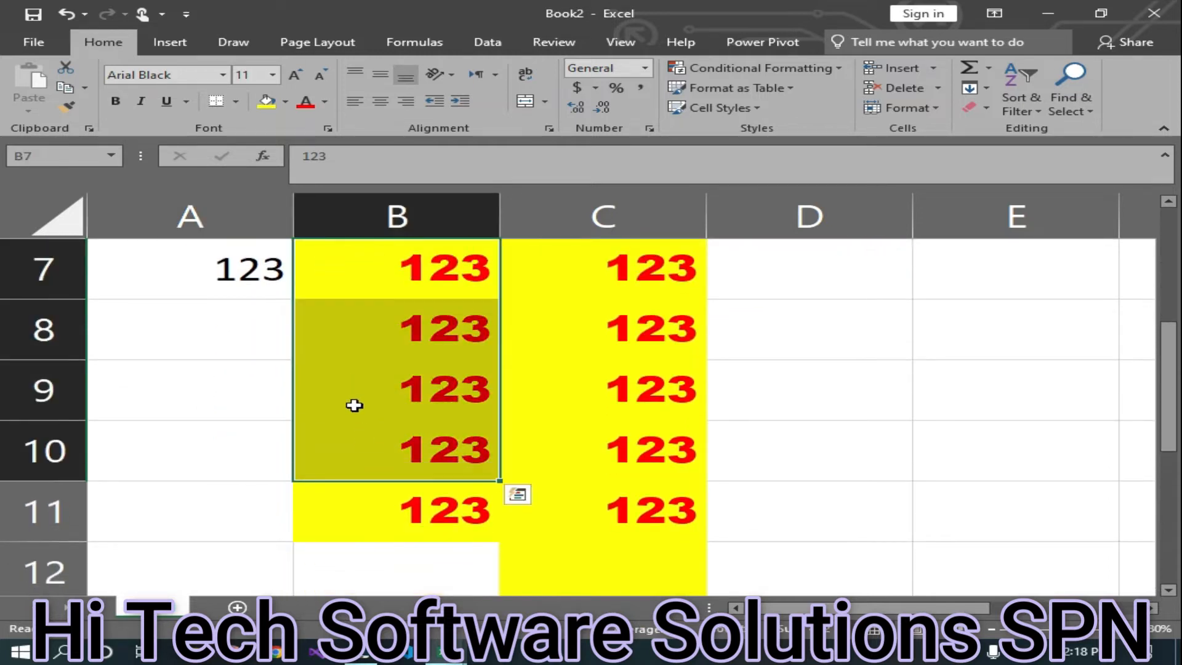
left_click(67, 106)
scroll(618, 380, "up", 2)
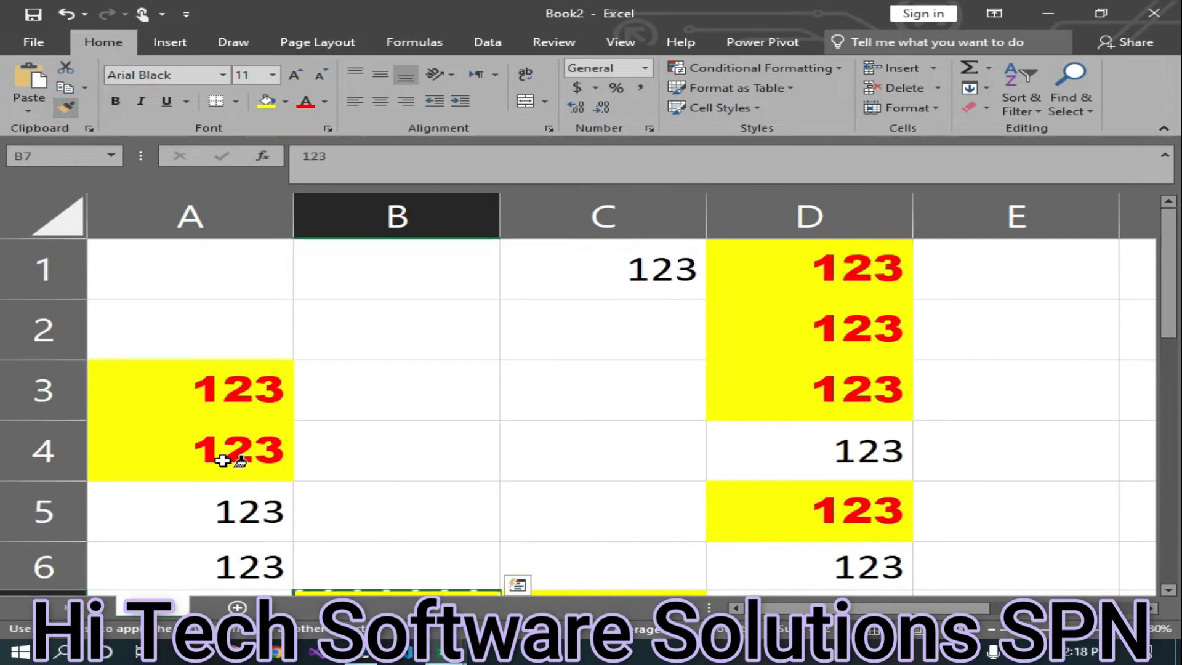
scroll(222, 460, "down", 1)
left_click(113, 322)
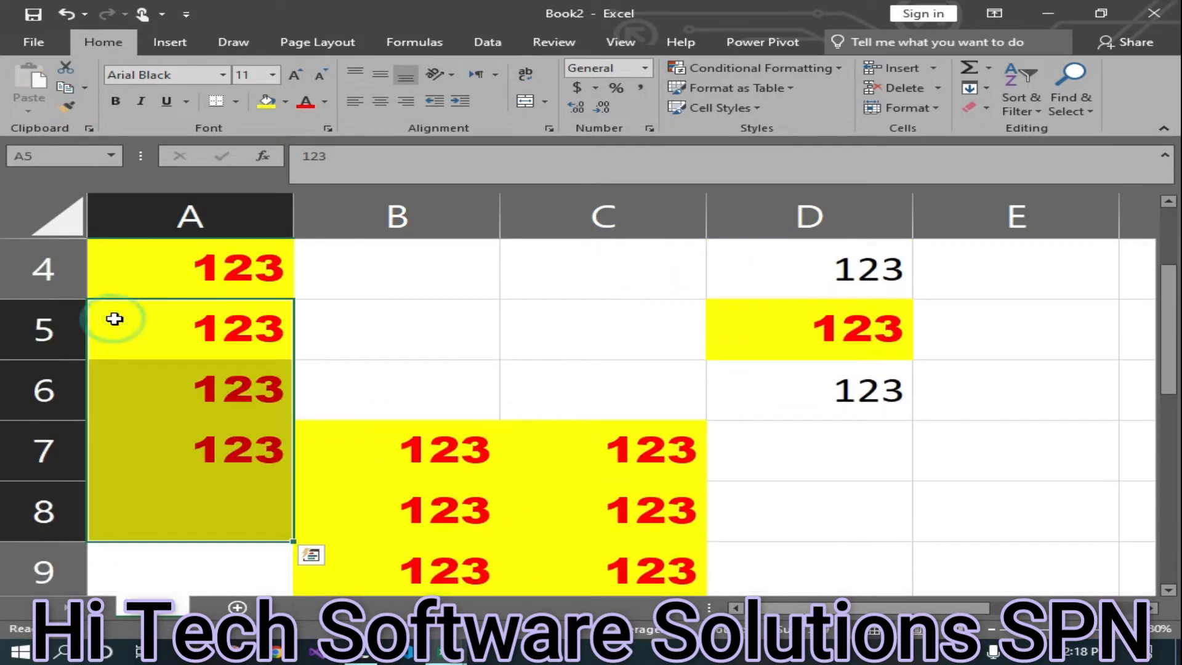
left_click(440, 340)
left_click(152, 333)
left_click_drag(154, 439, 151, 467)
left_click(169, 527)
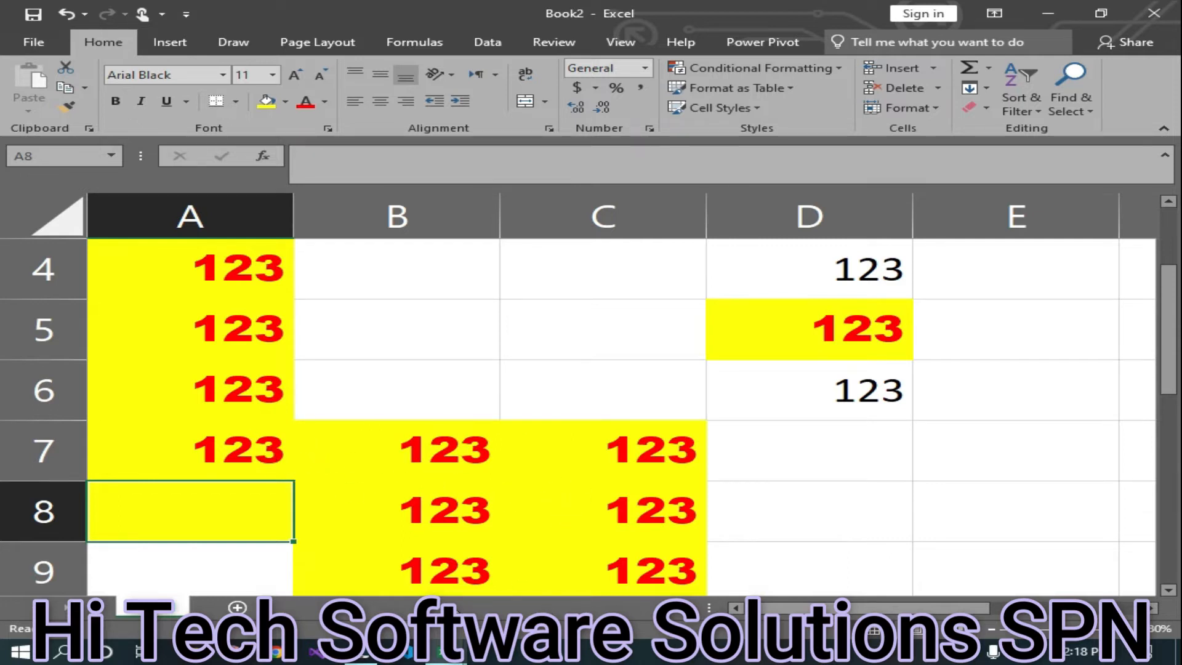
left_click_drag(144, 293, 145, 452)
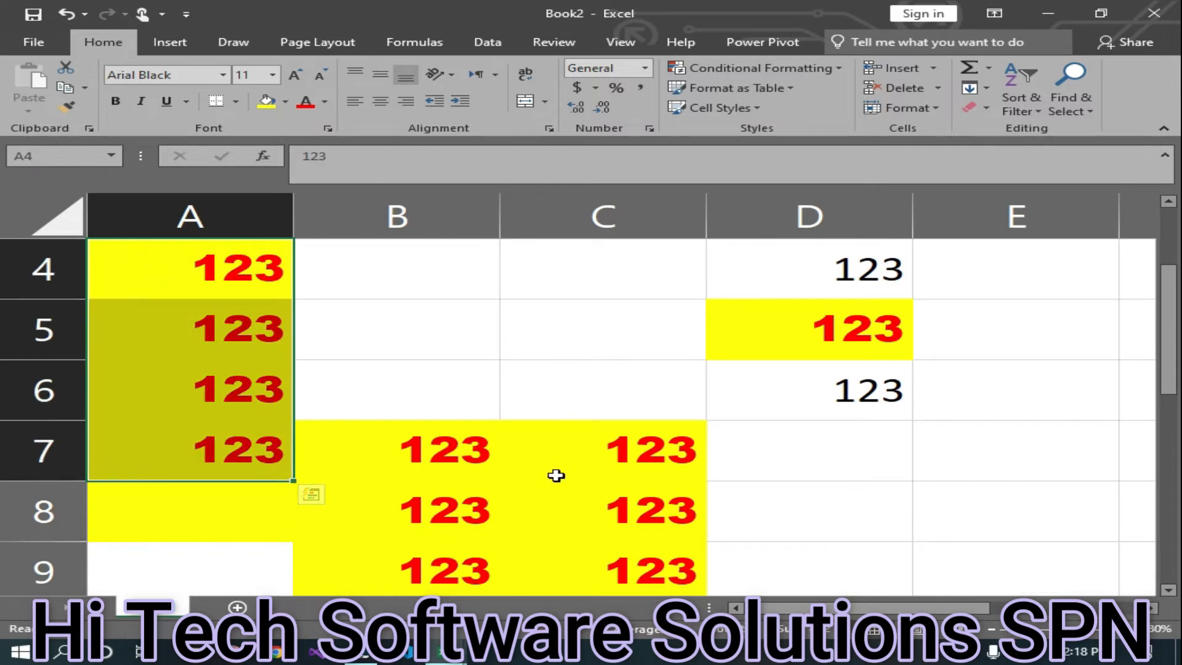
left_click(423, 344)
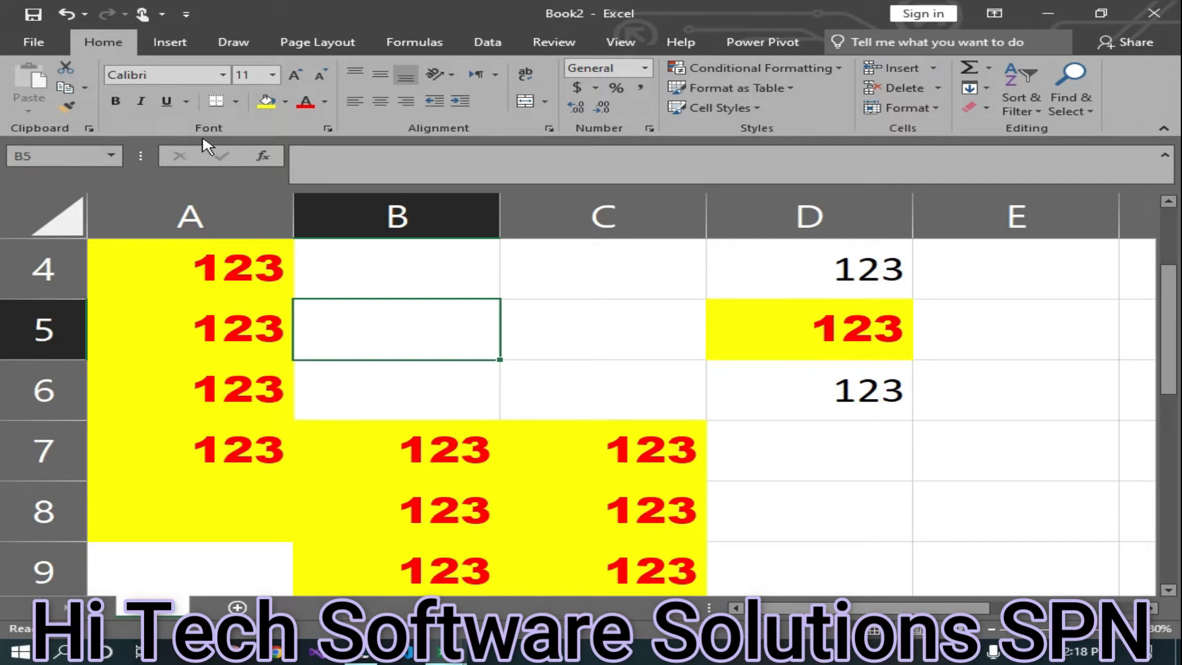
left_click(222, 75)
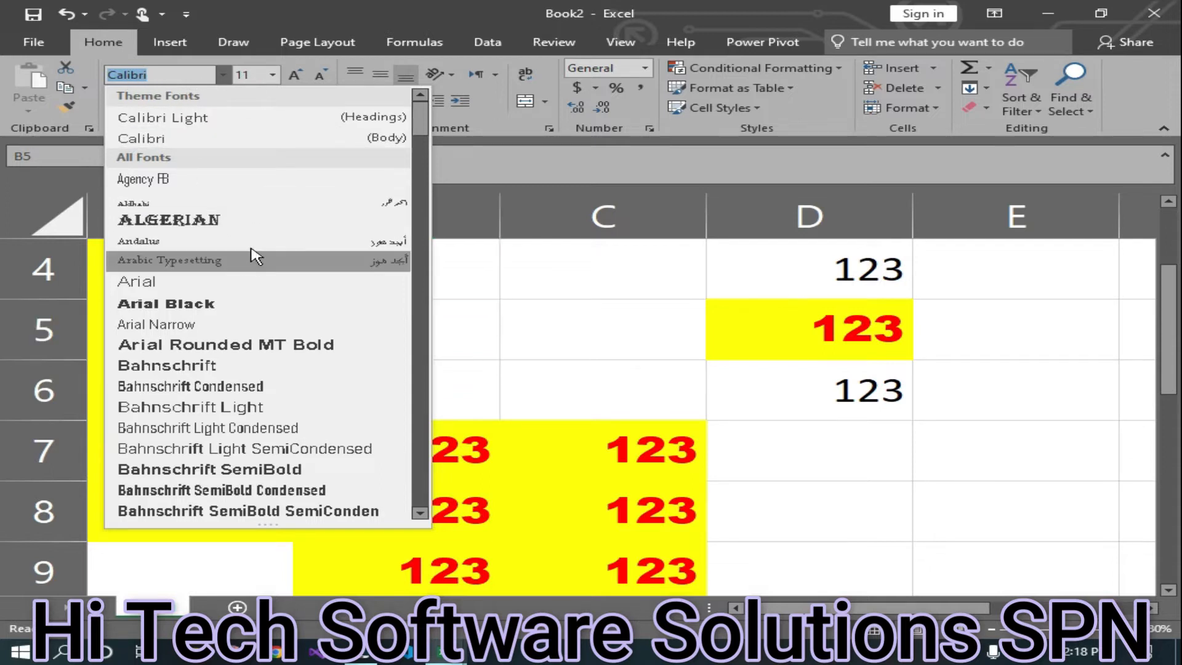
left_click(582, 322)
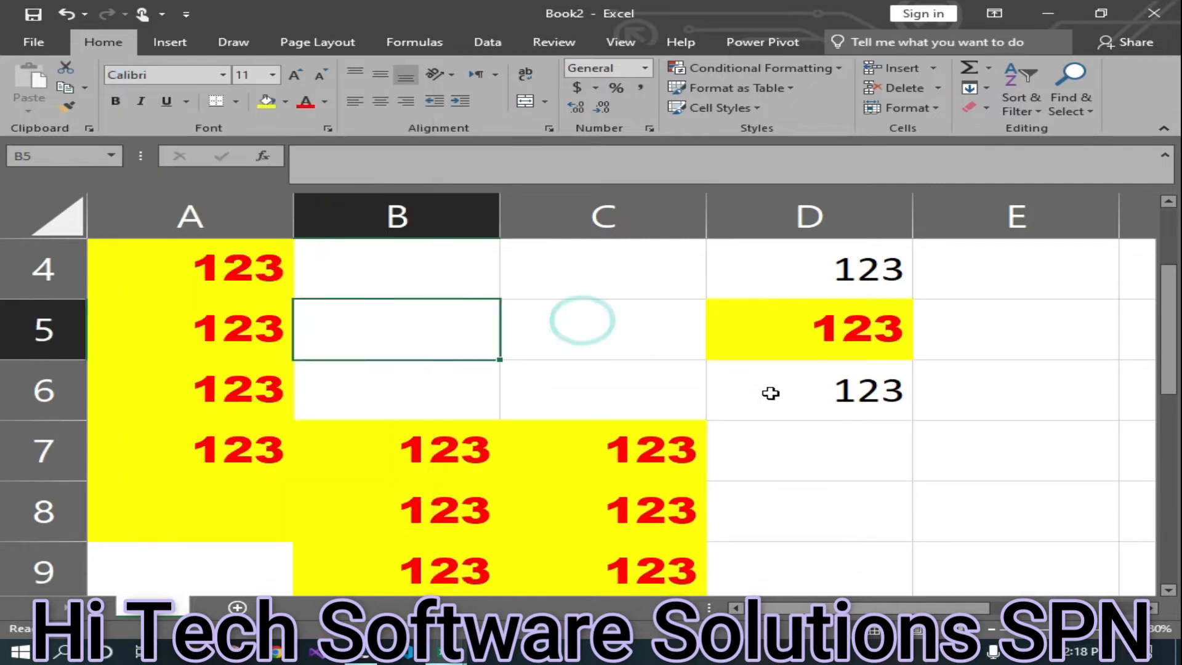
- Change the font of cell D6 to Matura MT Script Capitals
left_click(770, 390)
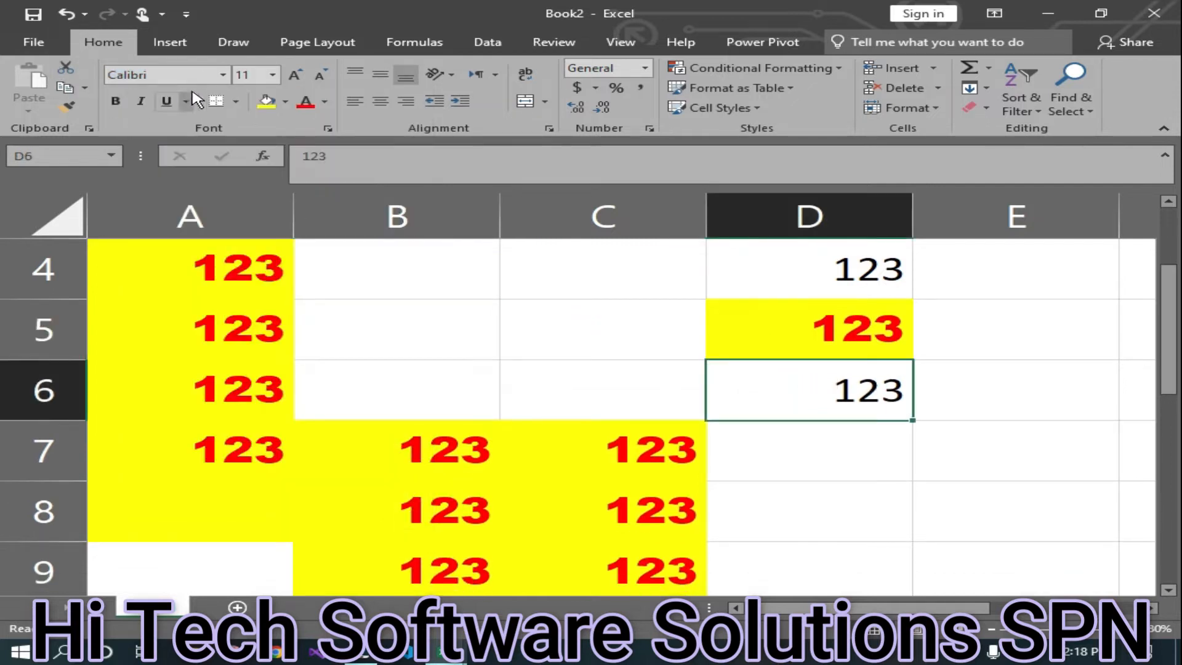
left_click(222, 74)
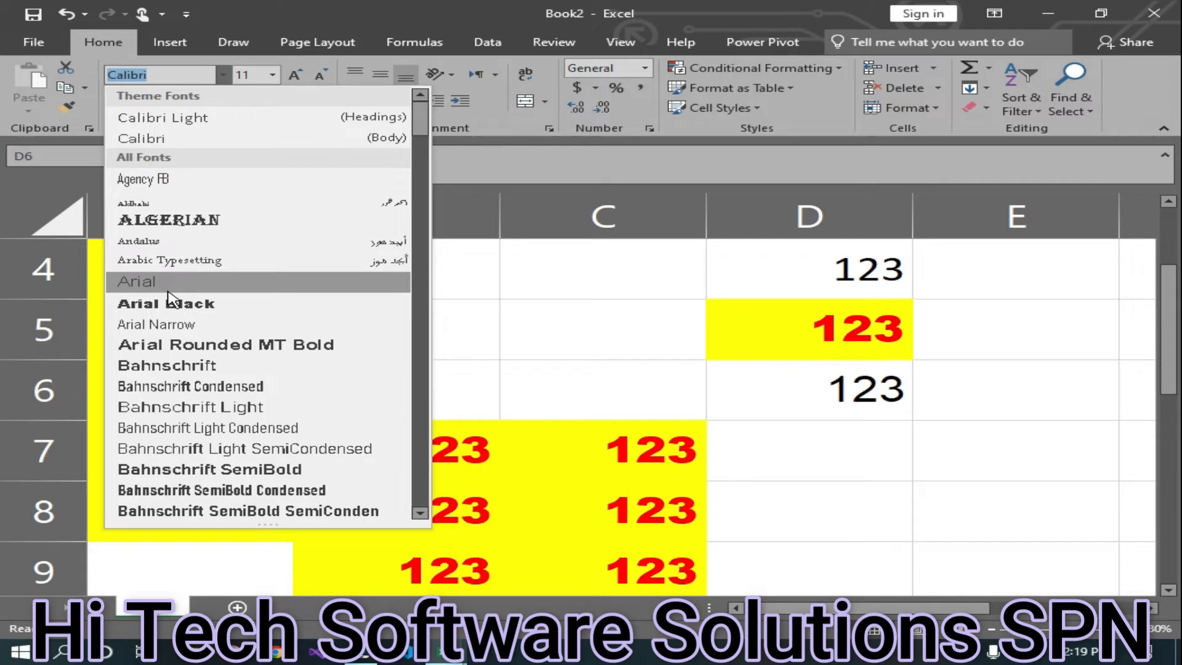
scroll(171, 454, "down", 20)
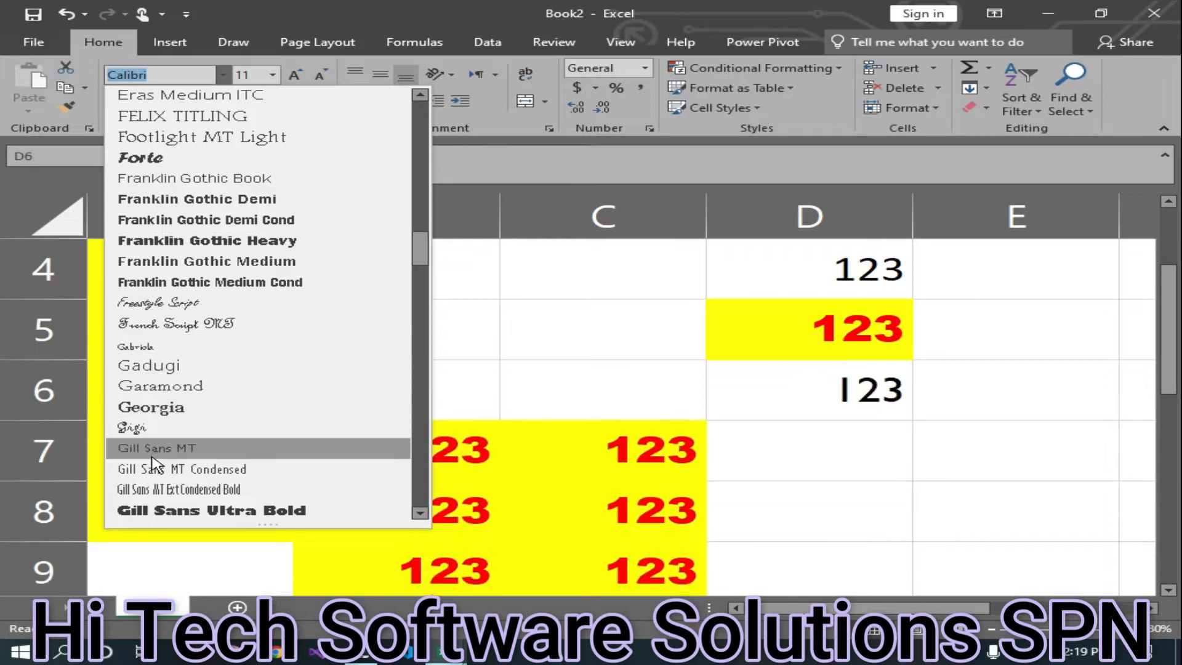
scroll(158, 443, "down", 15)
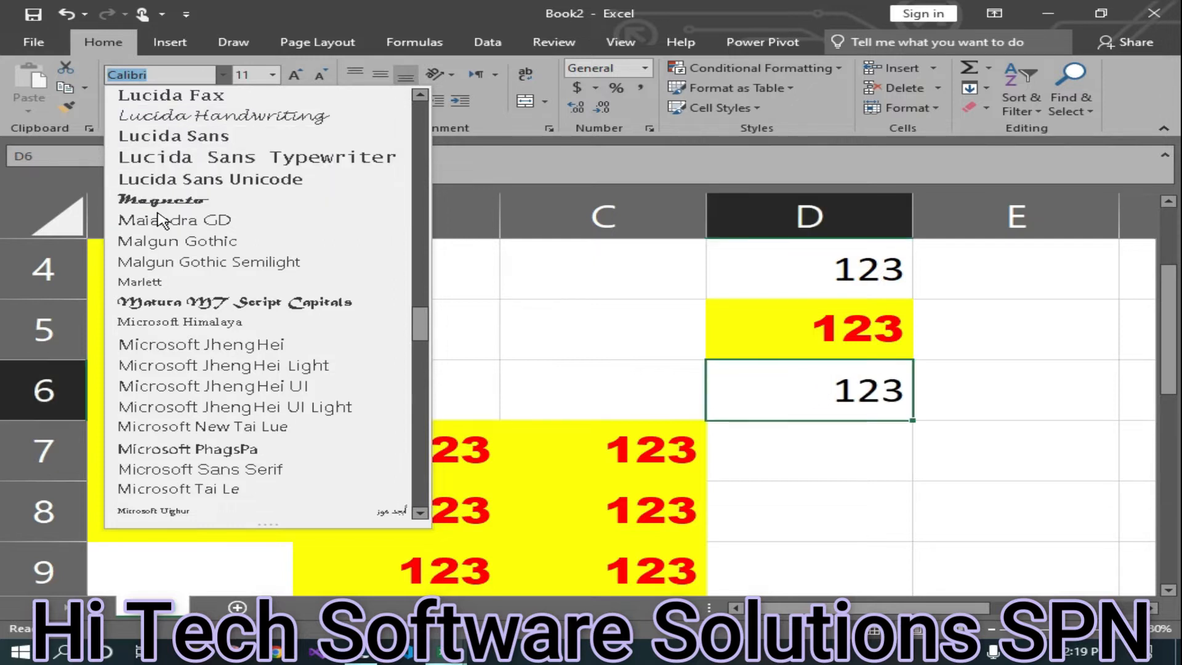
left_click(239, 302)
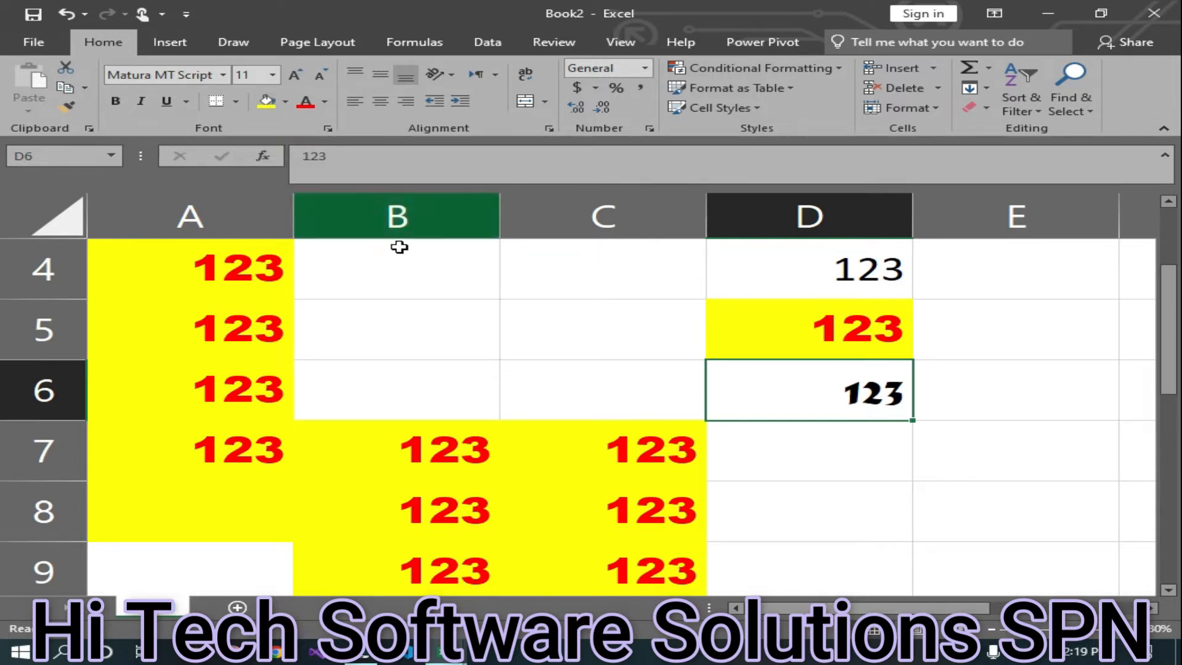
left_click_drag(574, 441, 581, 563)
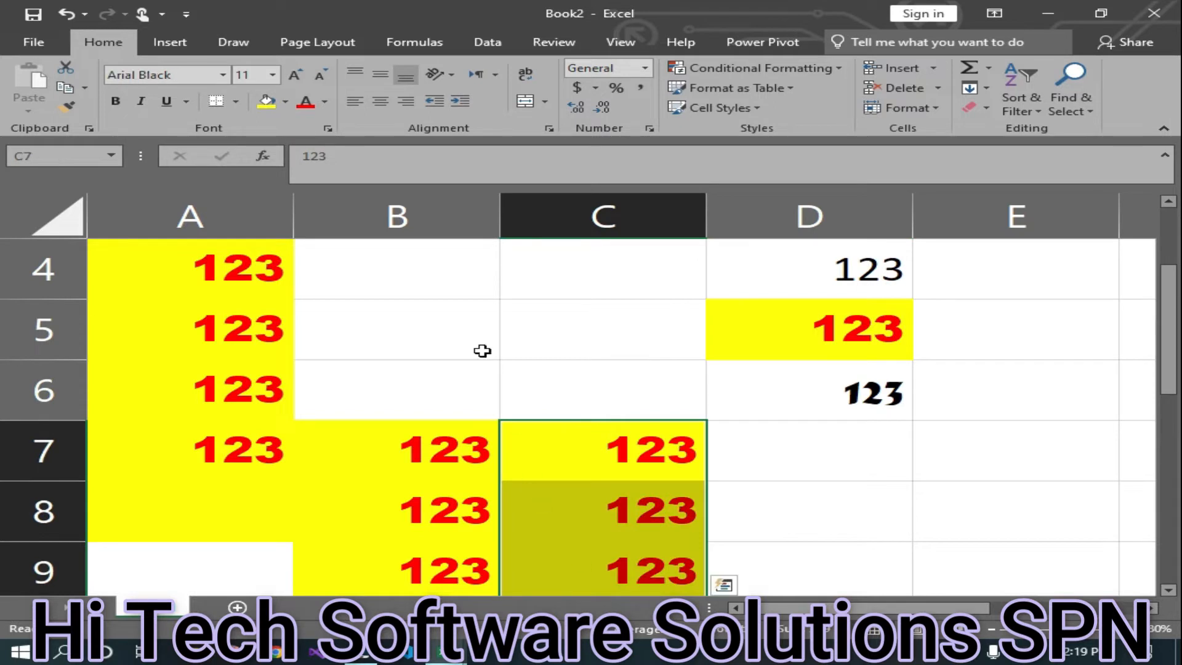
scroll(850, 462, "down", 2)
scroll(773, 389, "up", 1)
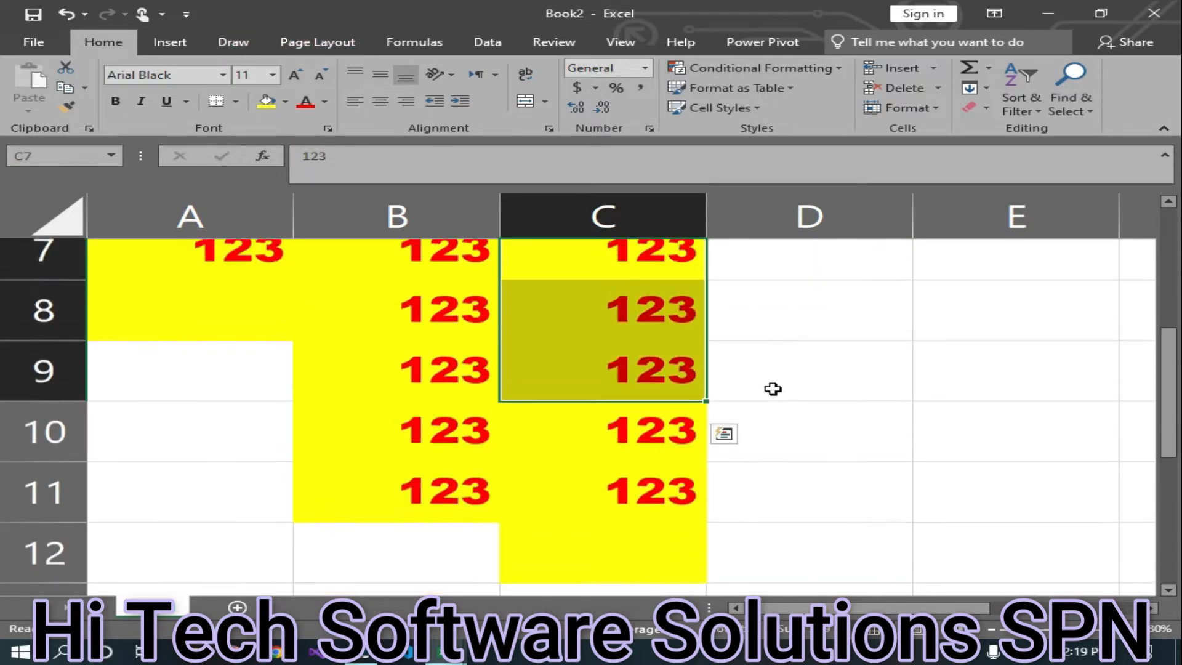
scroll(810, 356, "up", 1)
scroll(802, 464, "down", 1)
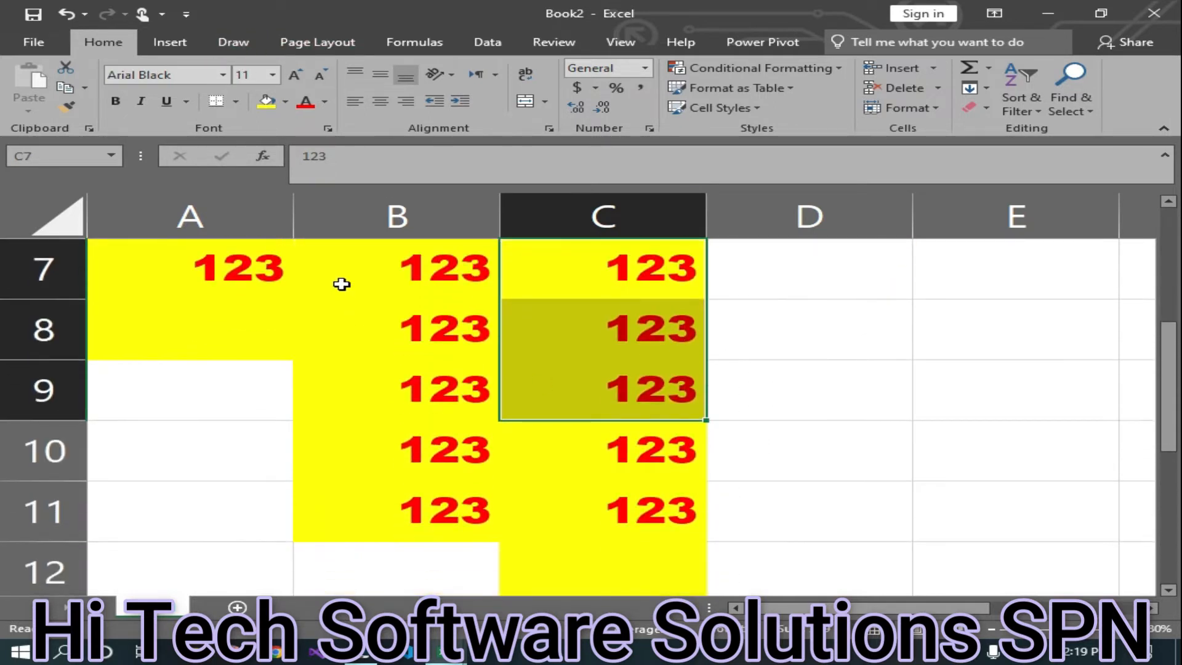
left_click(338, 250)
double_click(367, 242)
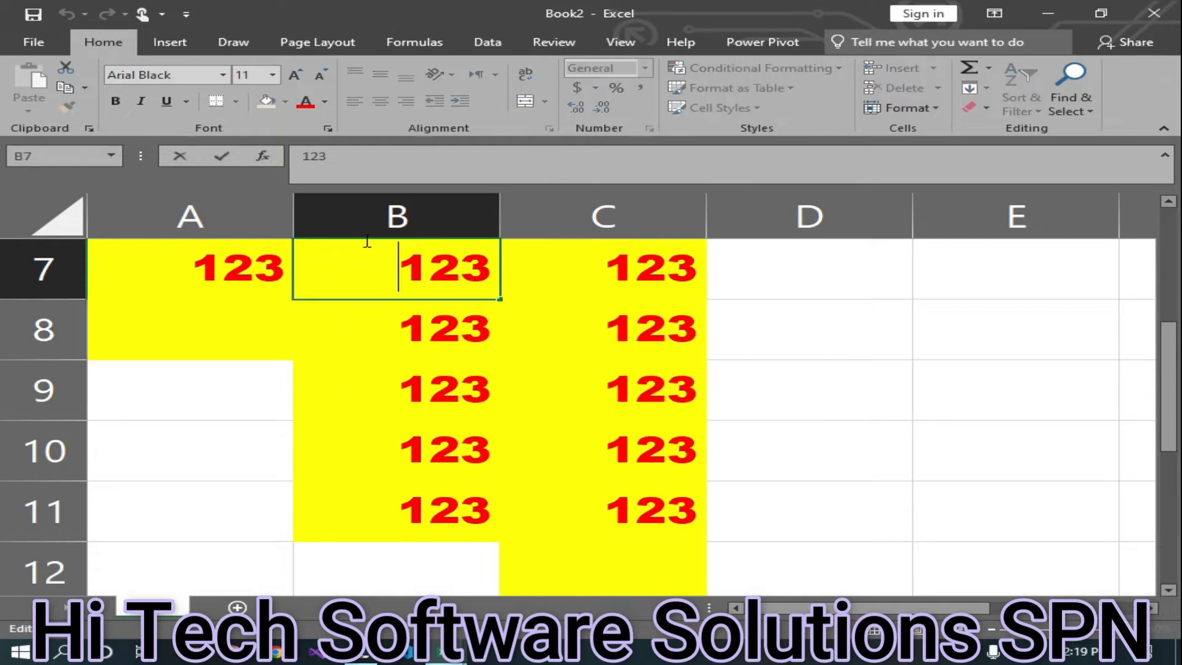
left_click(353, 338)
left_click(336, 268)
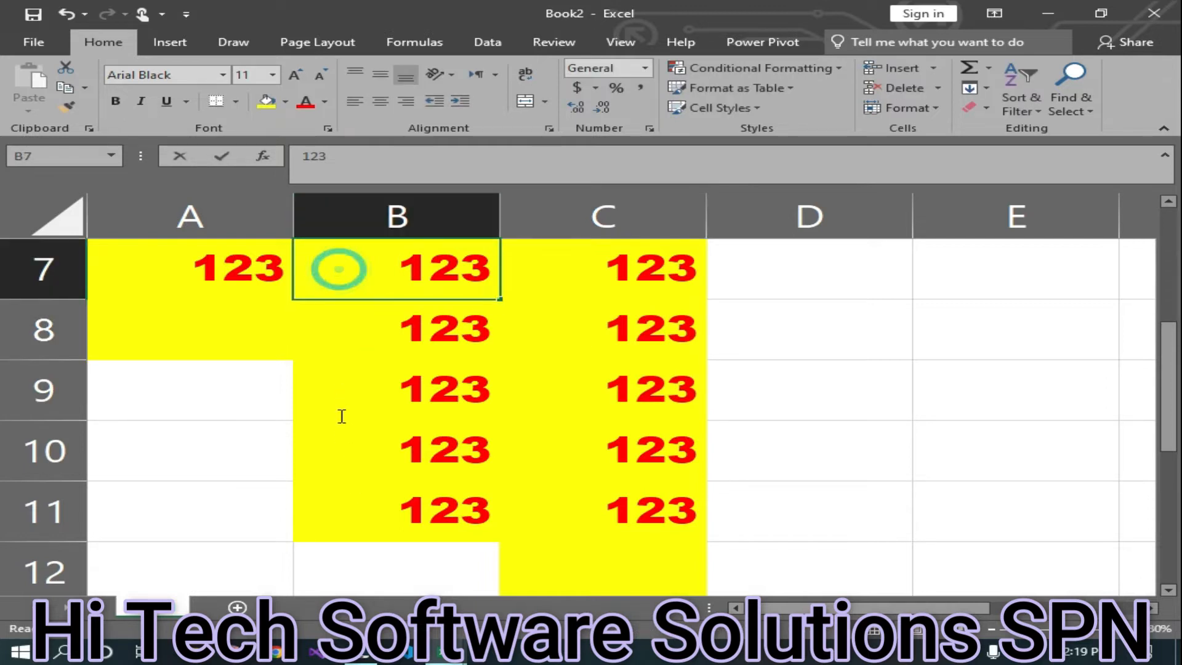
left_click(339, 373)
left_click(338, 265)
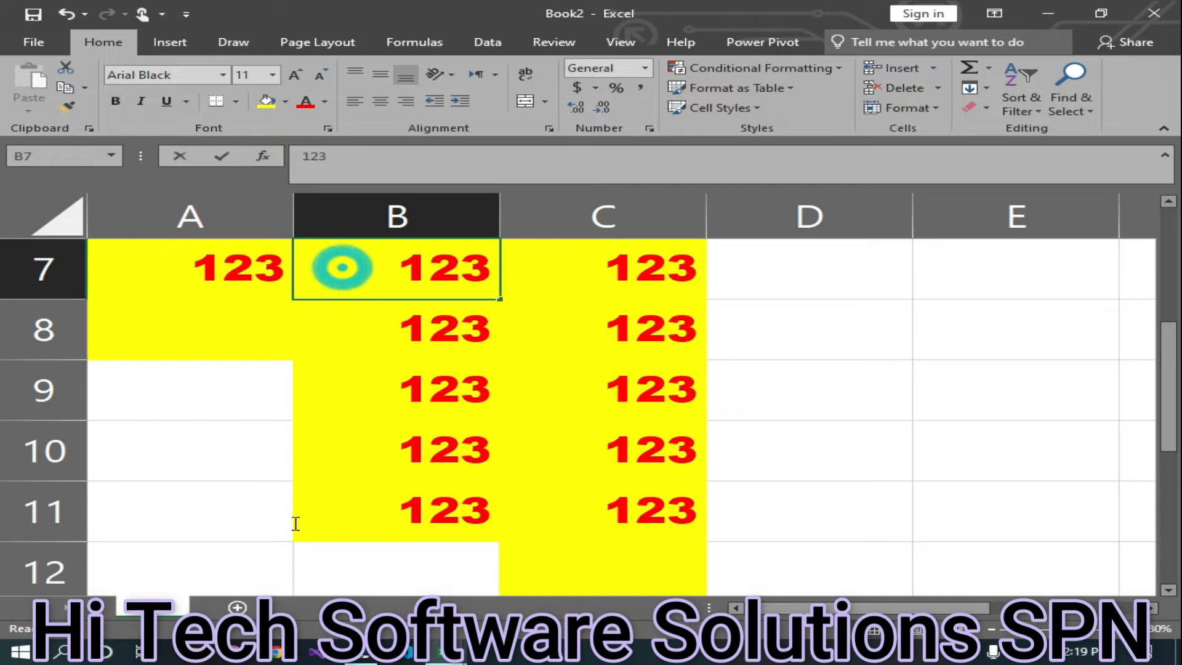
left_click(580, 338)
left_click(370, 265)
- Change the font of the range B7:B11 to Andalus and deselect the range
left_click_drag(336, 268, 312, 496)
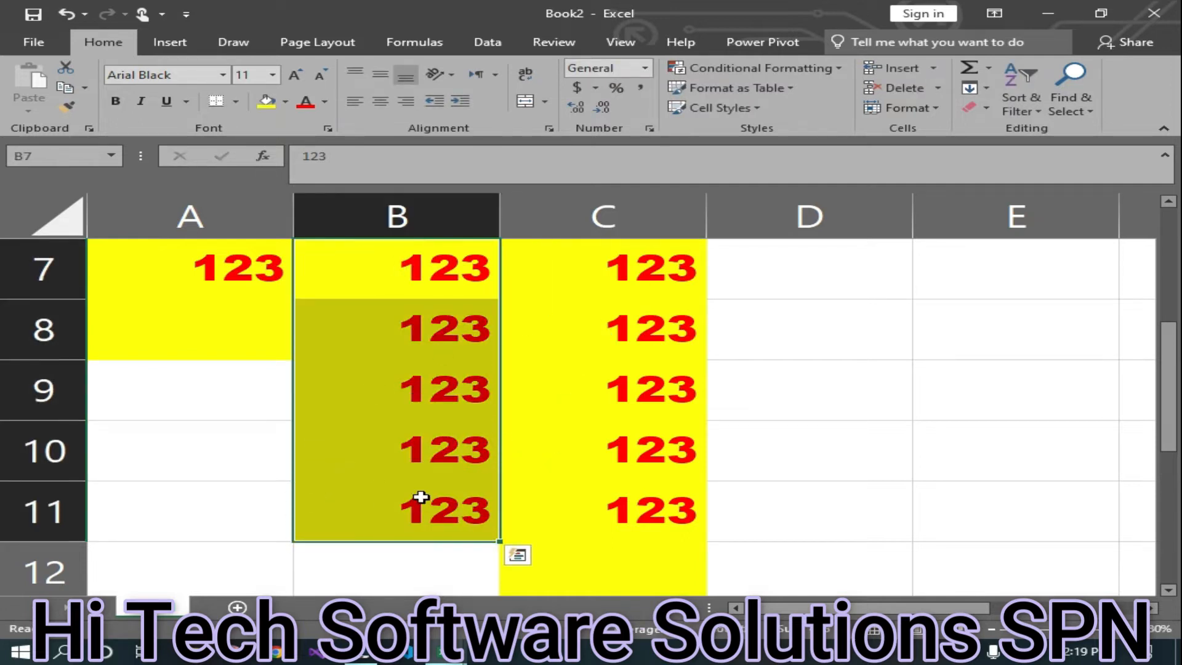
left_click(223, 75)
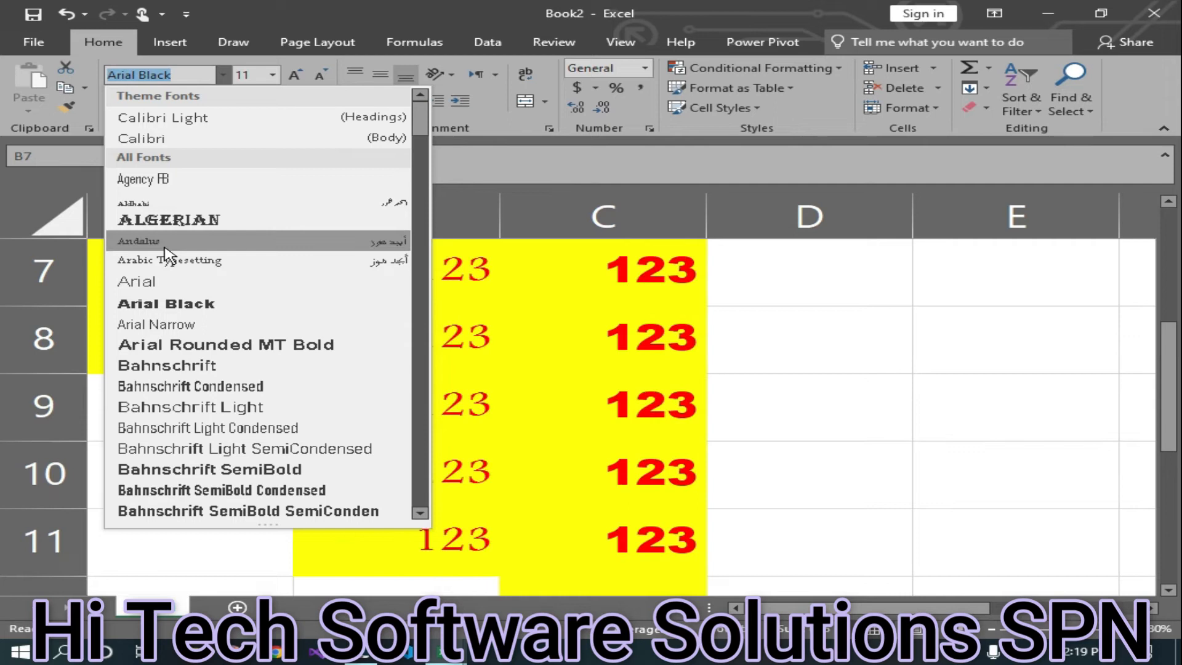
left_click(164, 246)
left_click(928, 400)
scroll(466, 398, "up", 2)
scroll(467, 401, "down", 2)
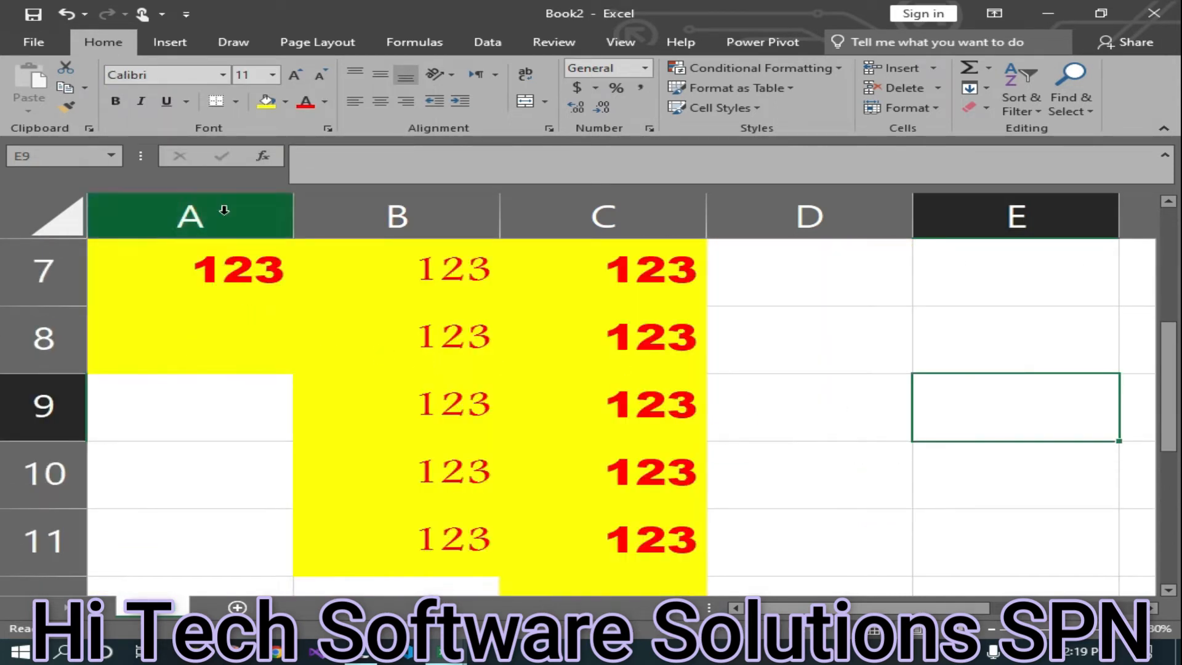
- Try to set the font size of cell B9 to 2000
left_click_drag(382, 267, 422, 461)
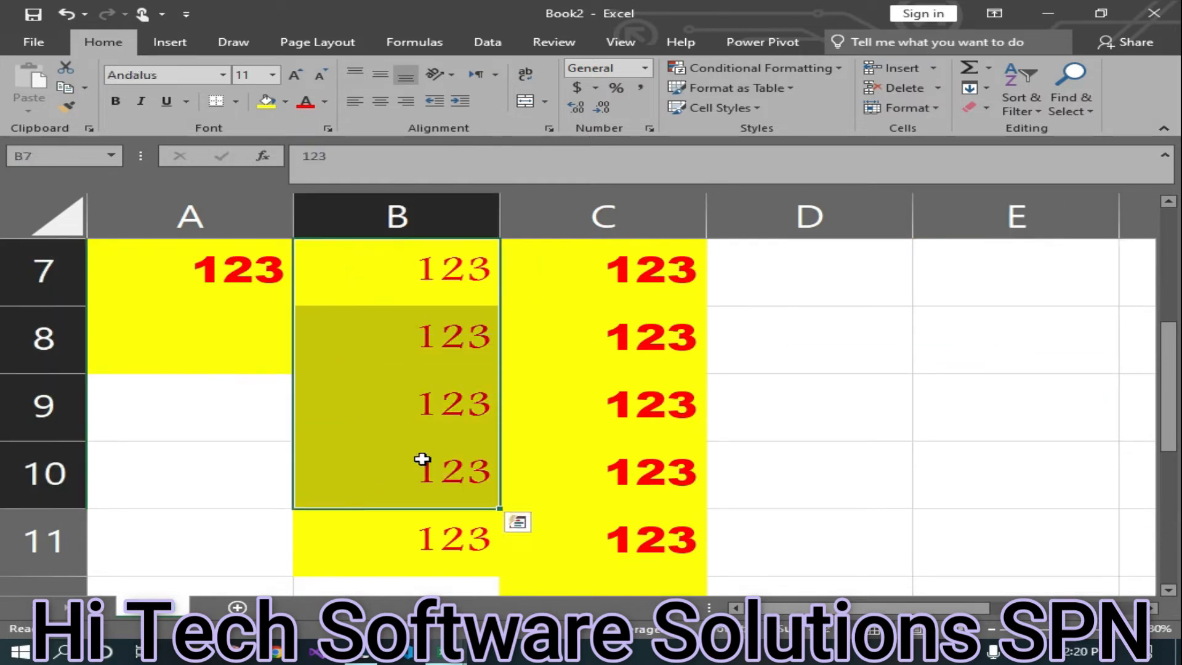
left_click(419, 452)
left_click(414, 406)
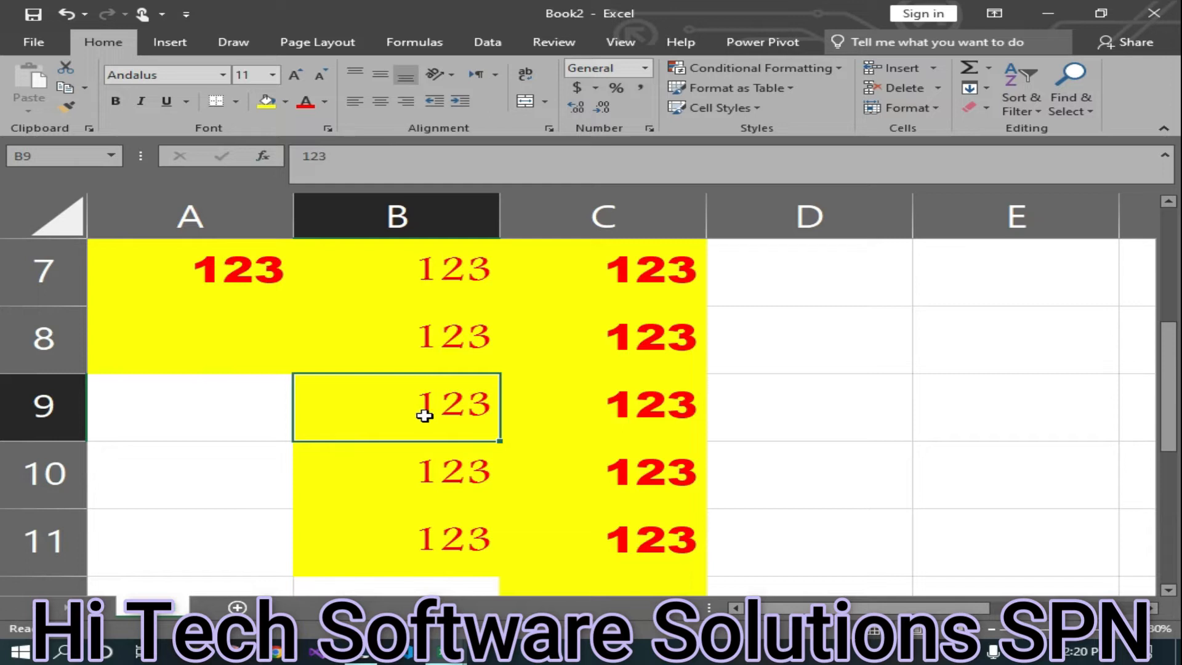
left_click(259, 80)
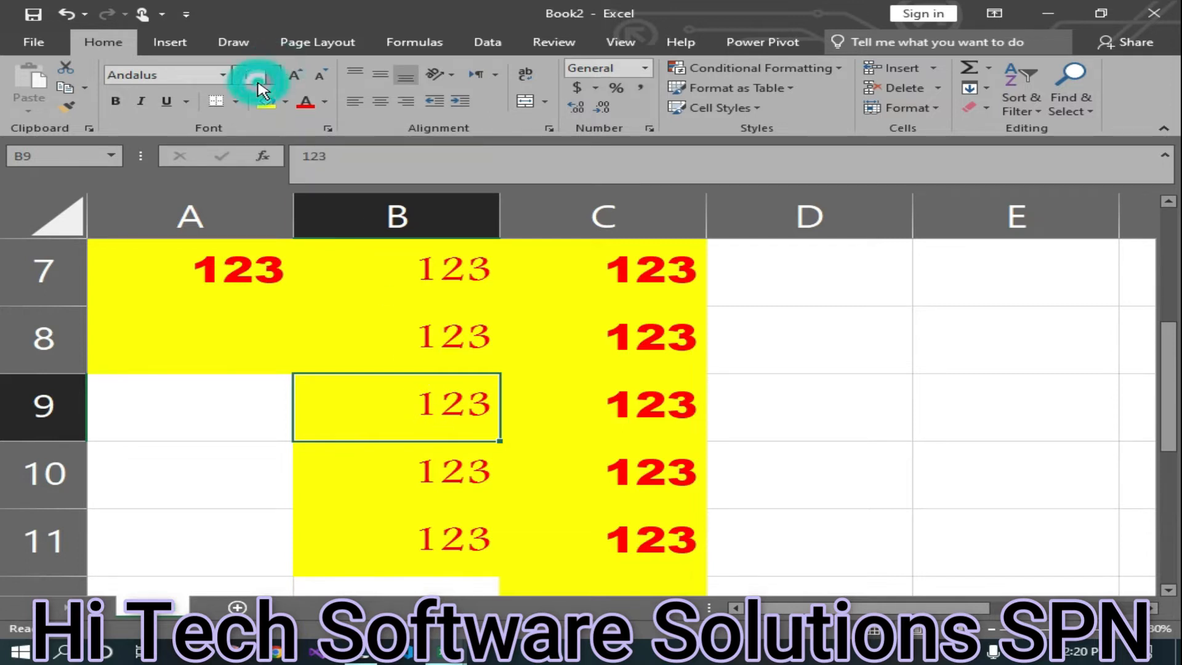
left_click(274, 76)
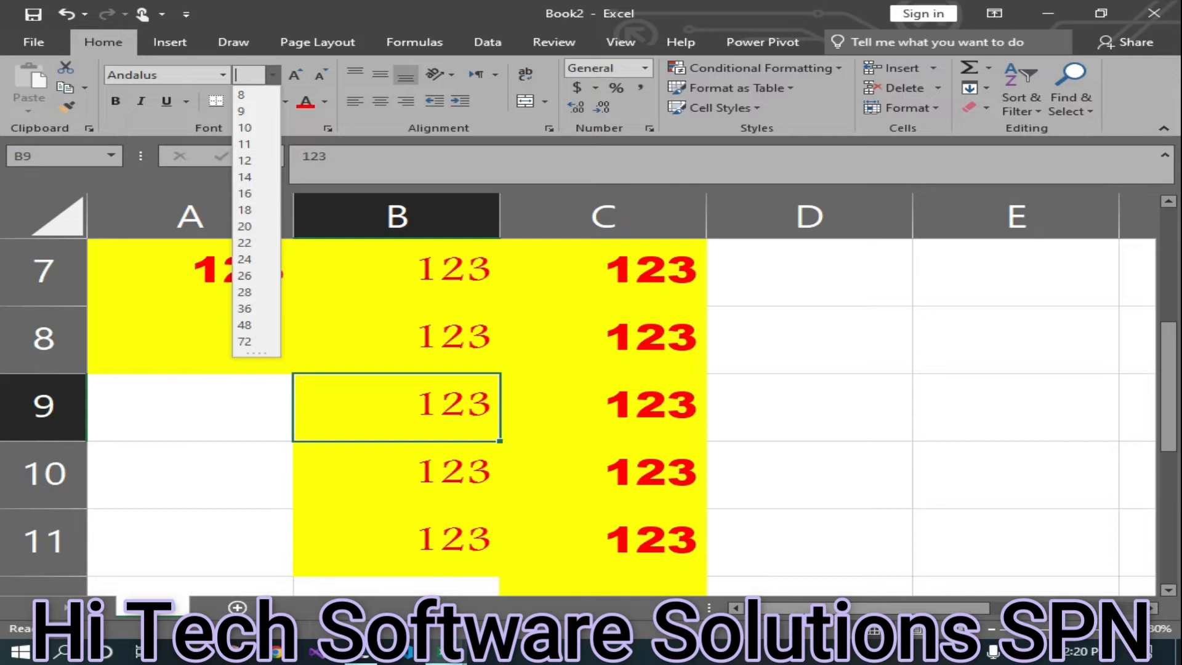
type("2000")
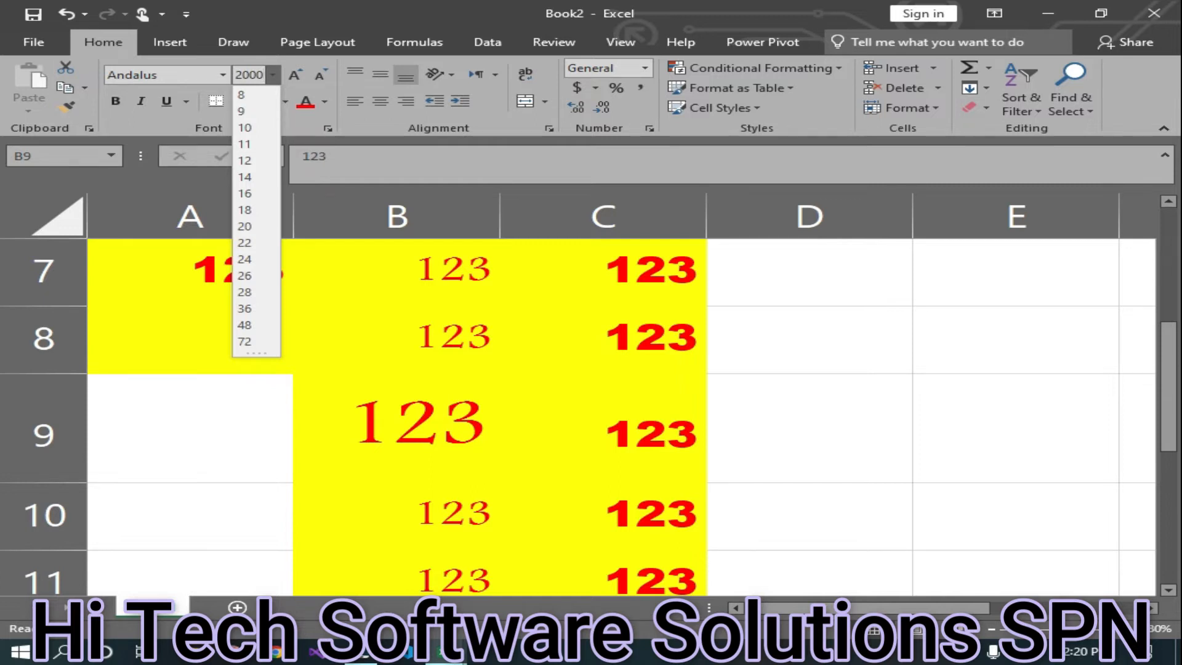
key("Return")
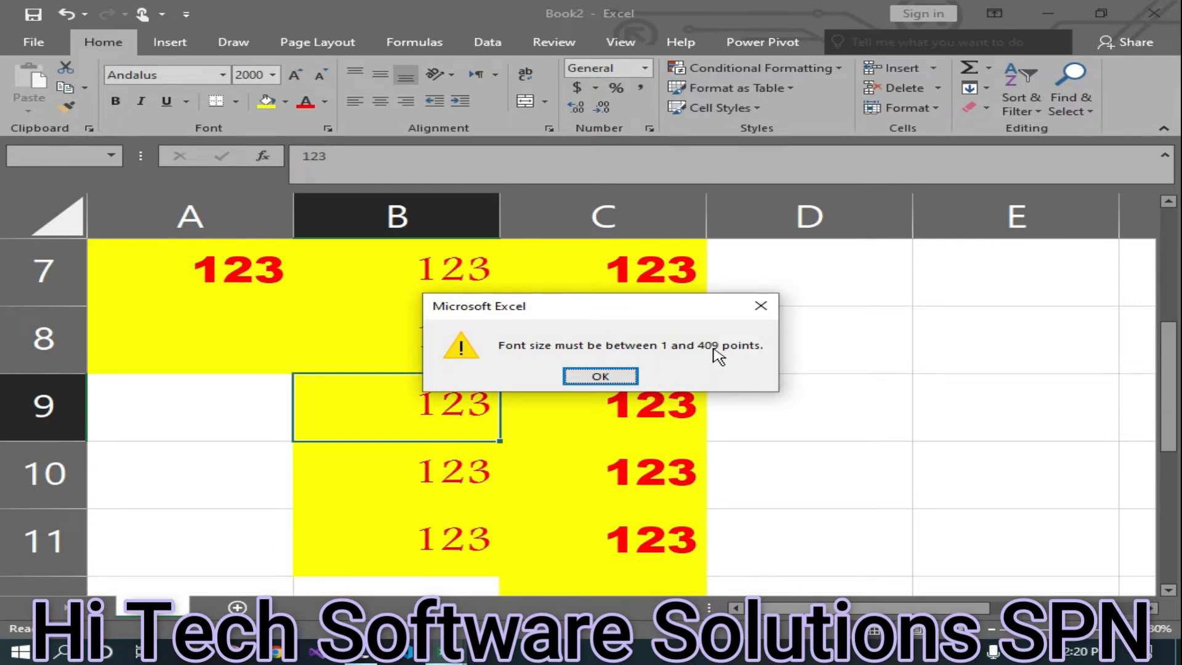
left_click(601, 376)
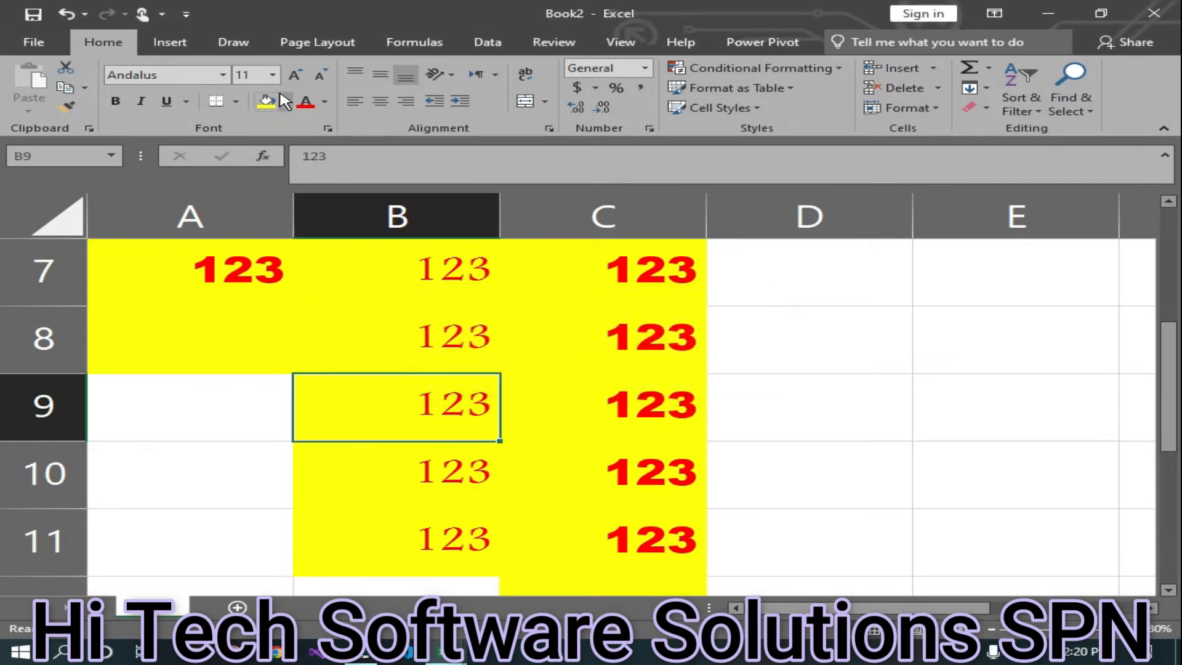
- Set the font size of cell B9 to 400
left_click(256, 75)
type("400")
key("Return")
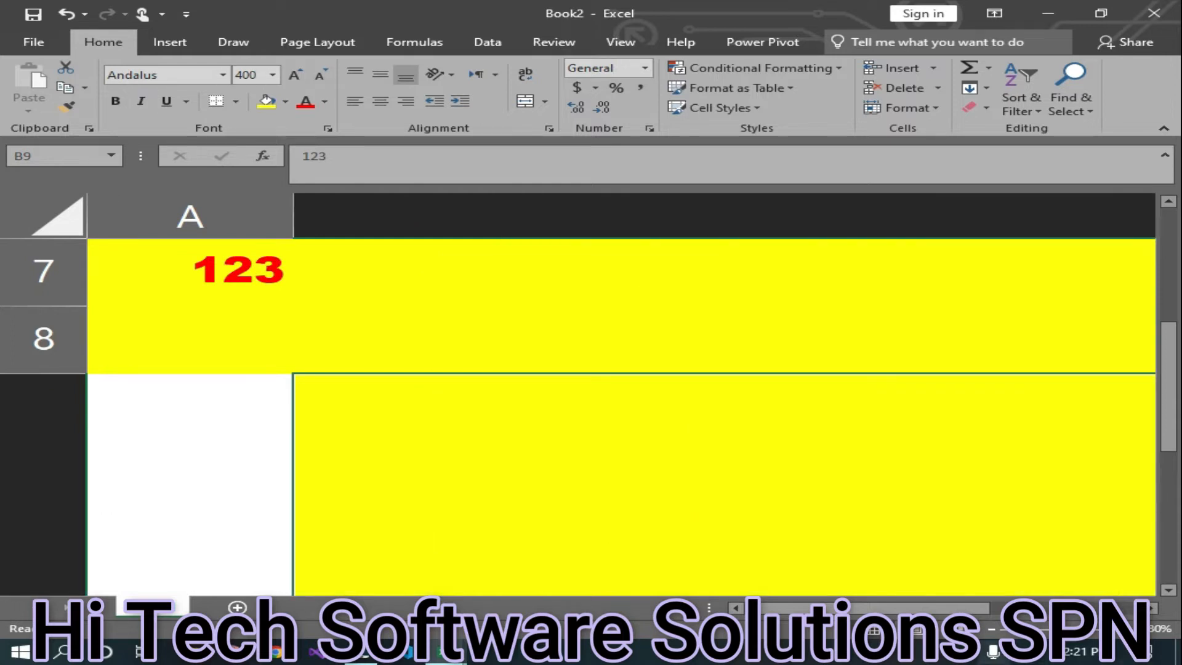
scroll(743, 527, "down", 4)
scroll(744, 527, "up", 3)
left_click_drag(1174, 434, 1175, 395)
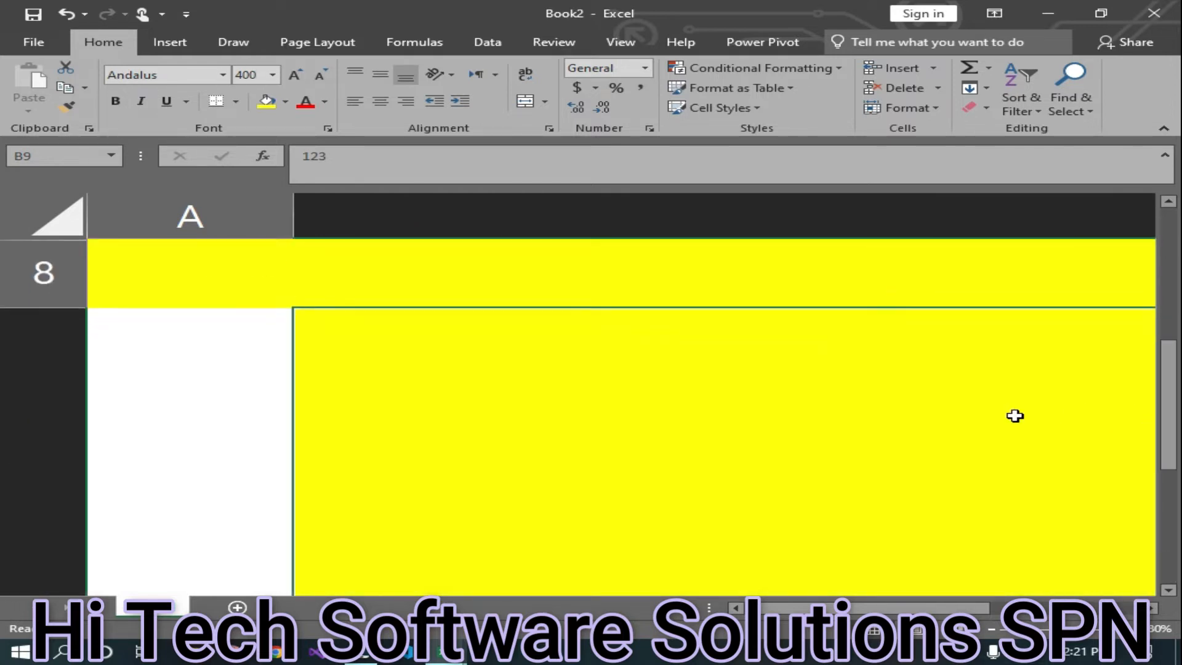
scroll(1013, 415, "down", 6)
scroll(800, 456, "down", 3)
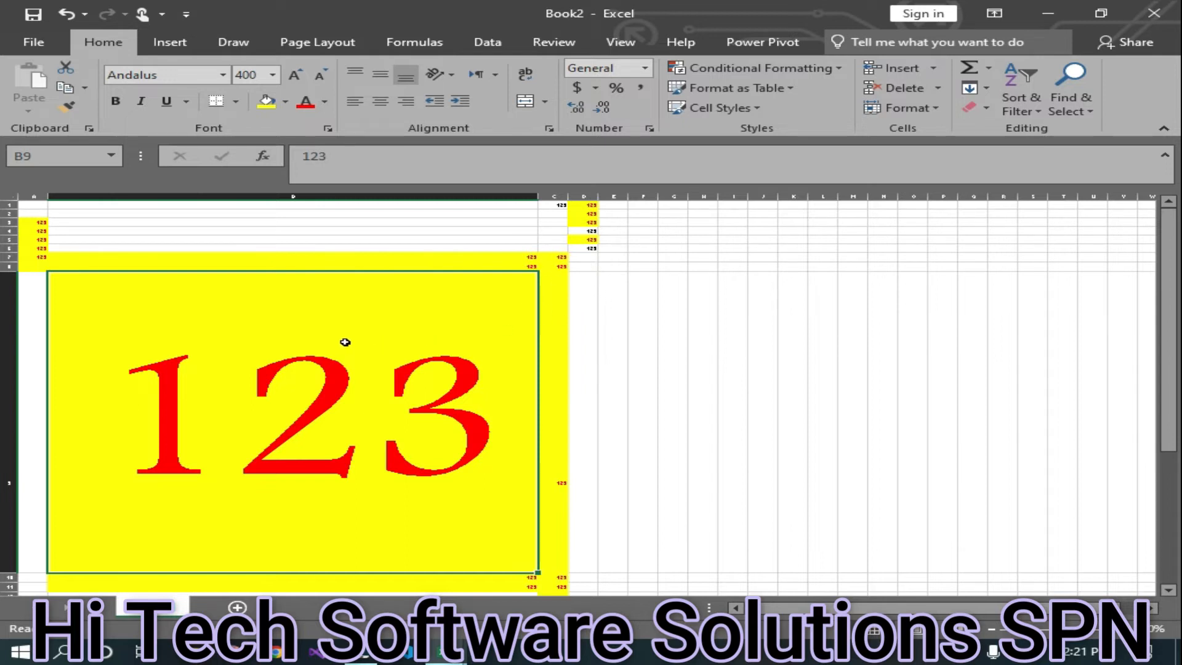
- Set the font size of cell B9 to 409 and try to raise it to 410
double_click(254, 75)
key("Return")
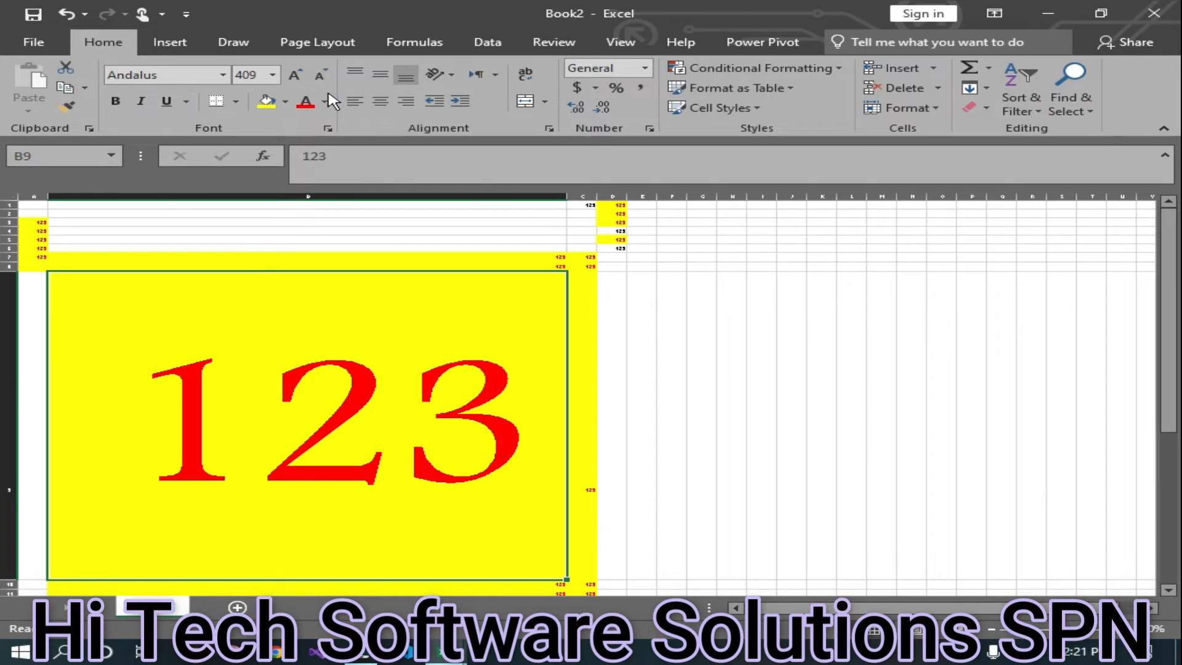
left_click(255, 78)
type("4")
key("Return")
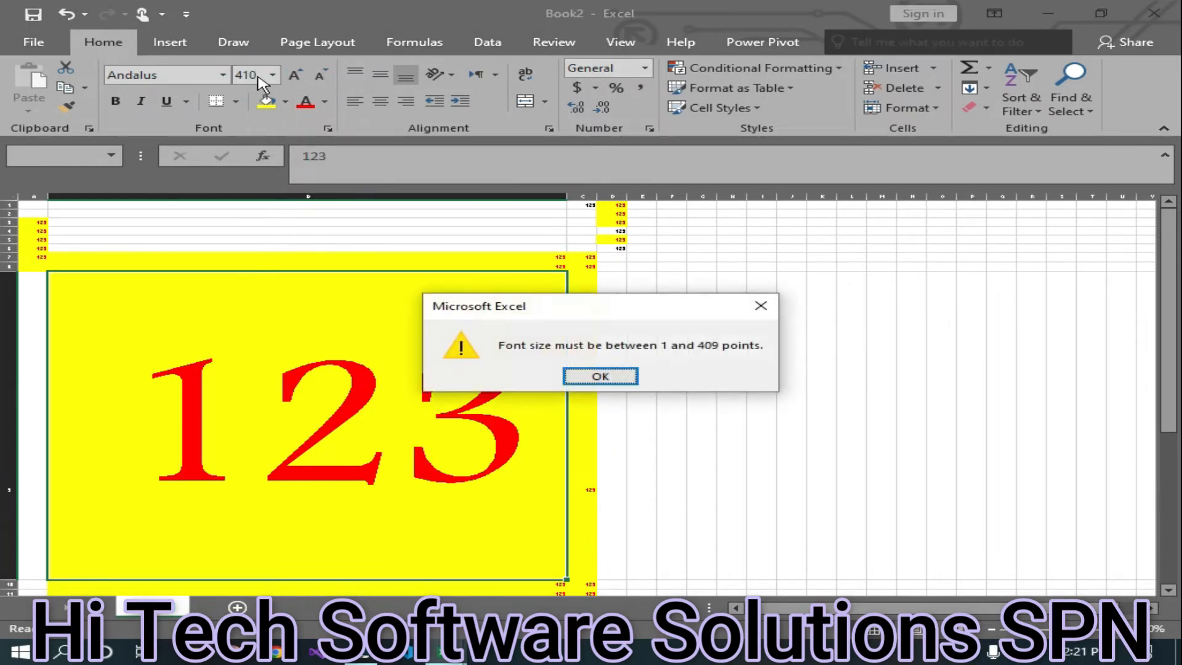
left_click(612, 374)
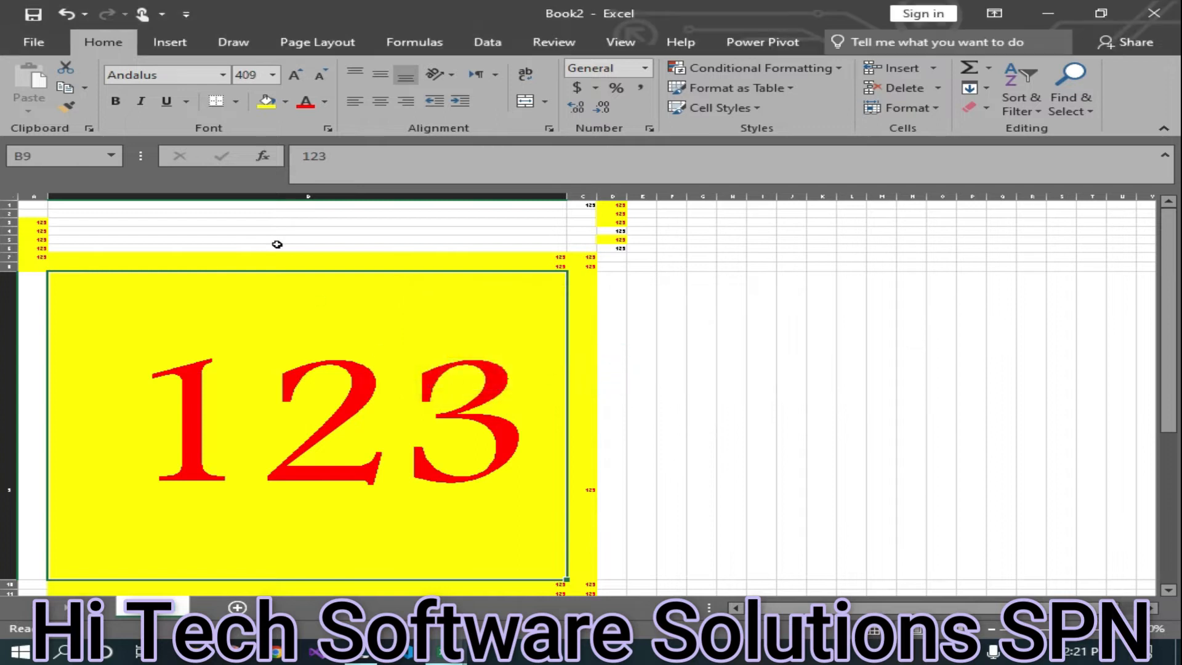
- Set the font size of cell B9 to 13
left_click(258, 73)
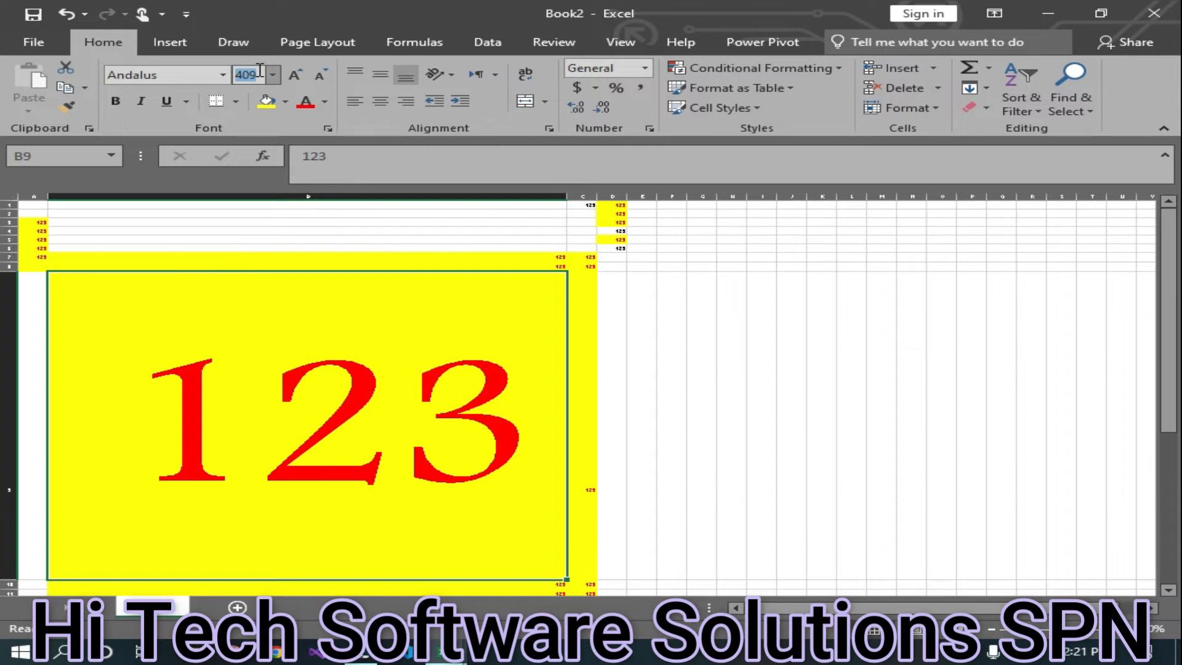
type("13")
key("Return")
- Narrow the oversized column B to about the width of its neighbouring columns and deselect it
scroll(316, 454, "up", 8)
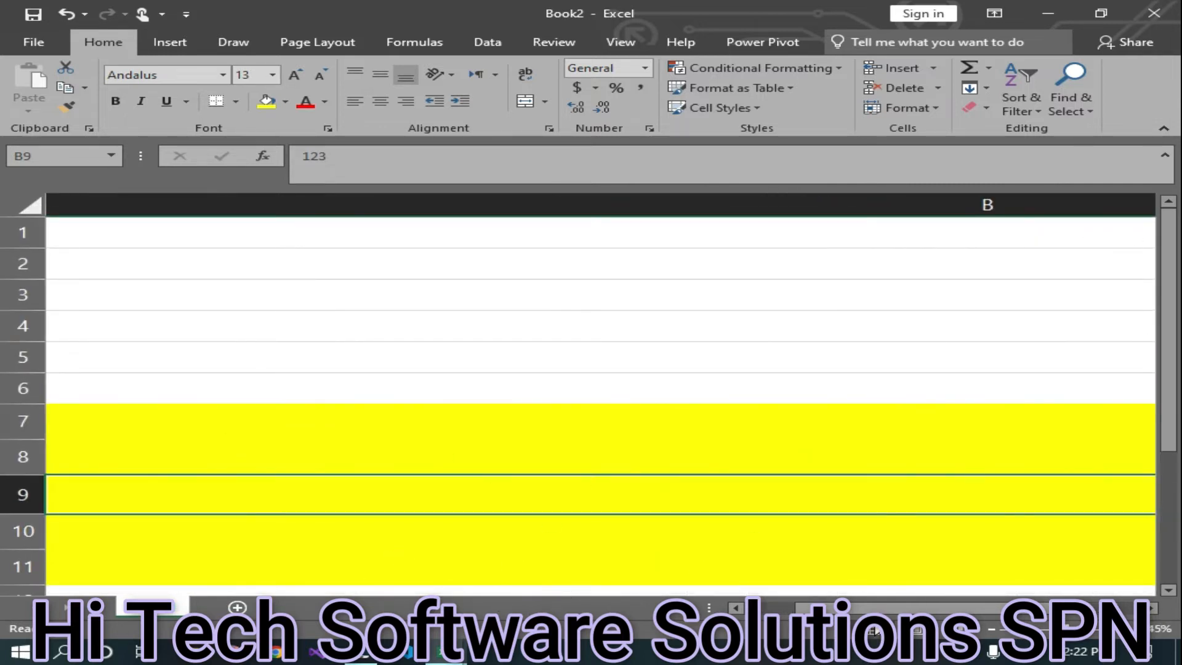
left_click_drag(856, 608, 879, 607)
key("ctrl+space")
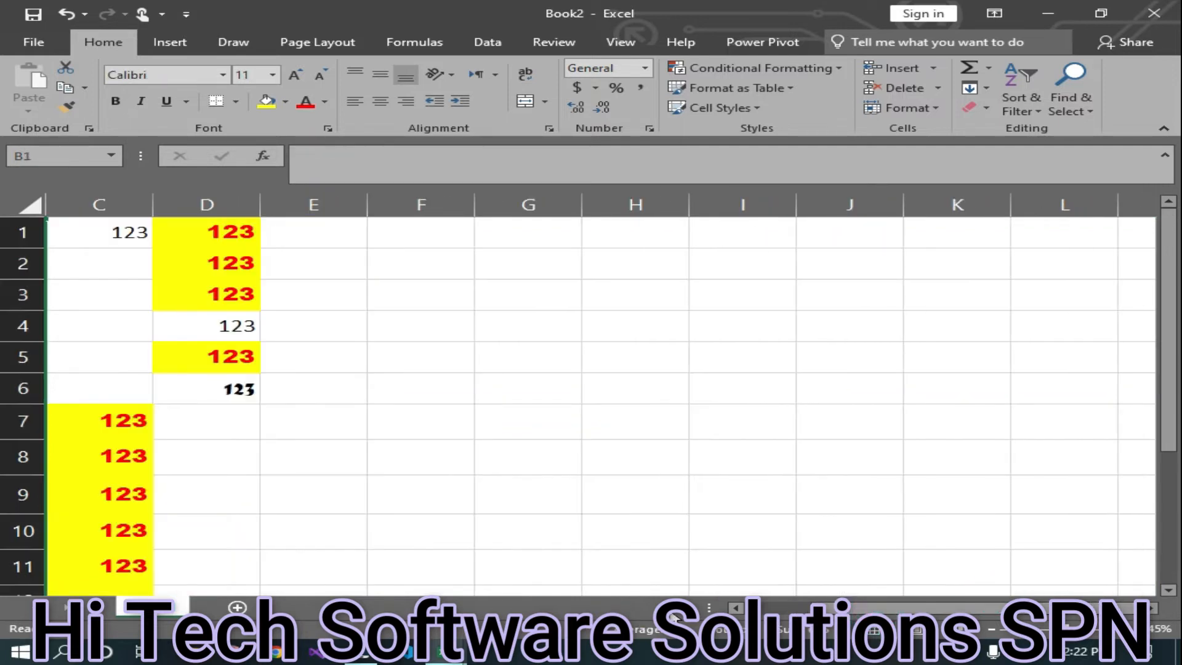
scroll(542, 441, "down", 8)
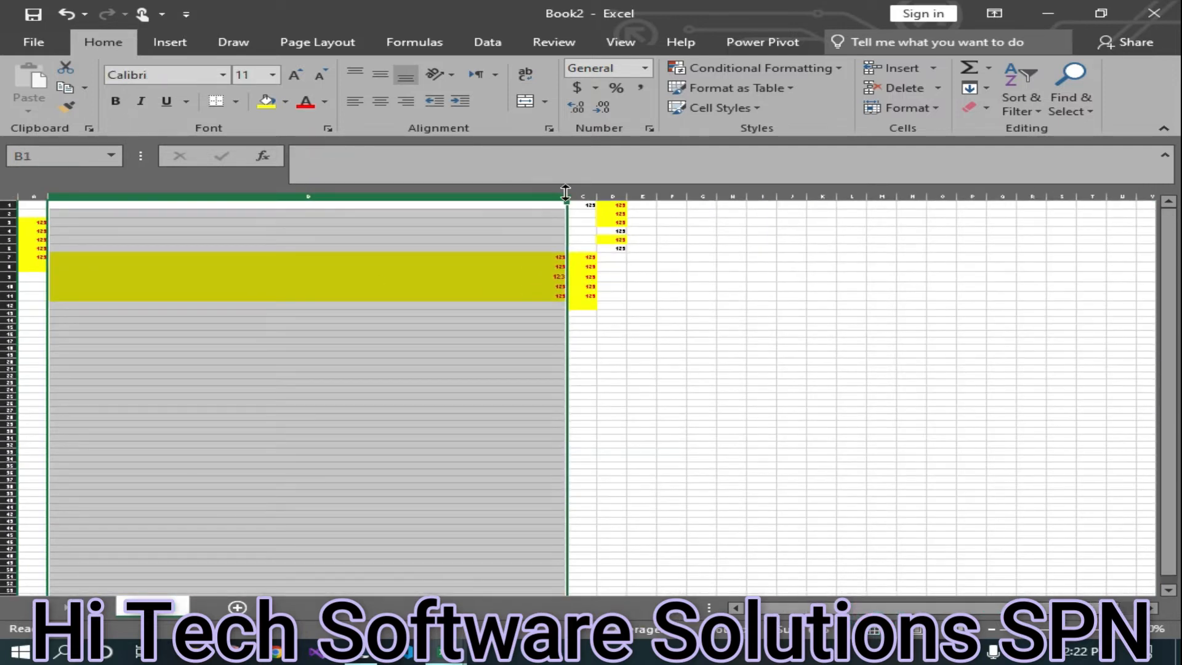
left_click_drag(566, 194, 80, 219)
scroll(411, 473, "up", 10)
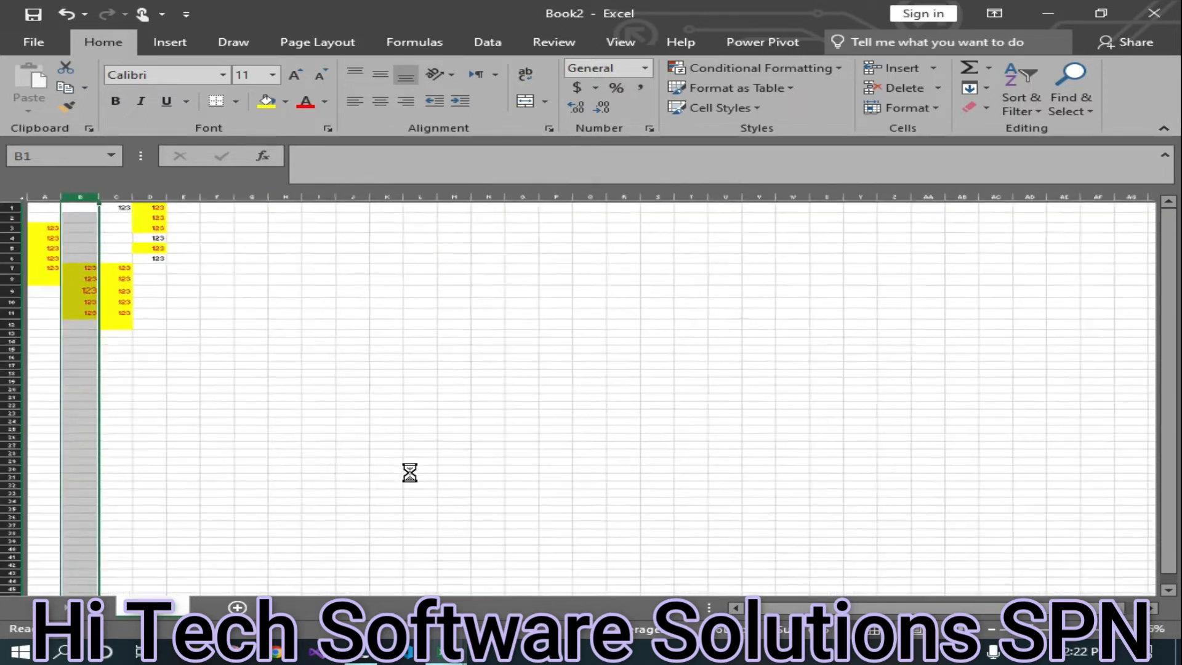
scroll(441, 361, "down", 1)
scroll(441, 362, "up", 1)
left_click(522, 437)
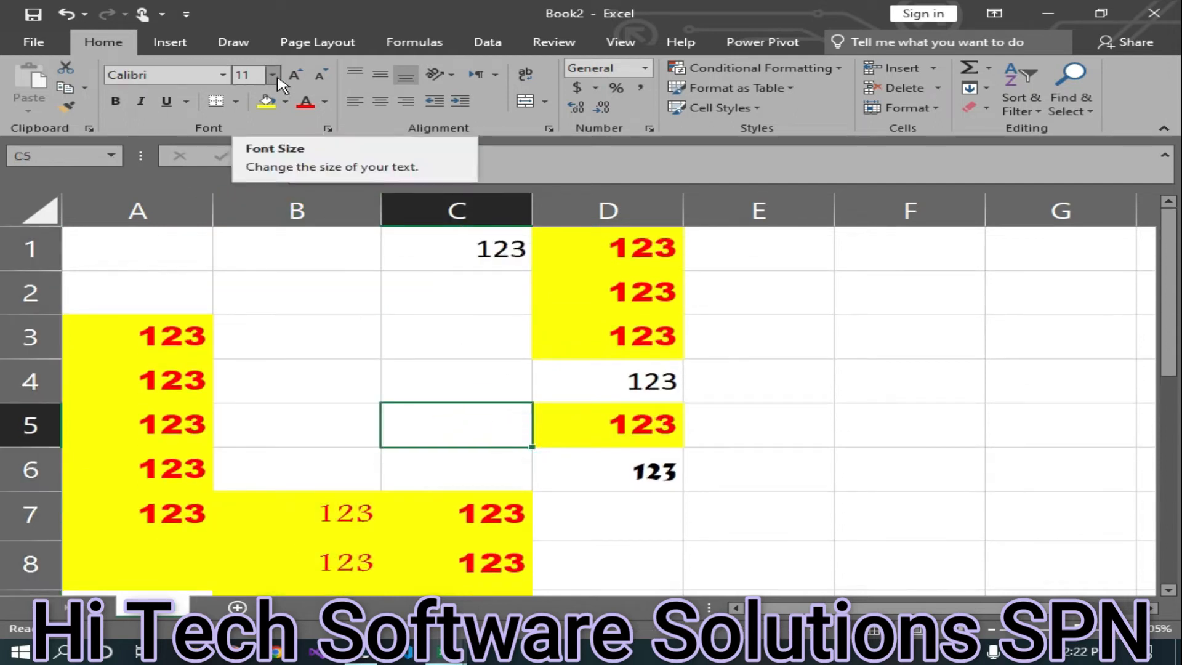
- Enlarge the font of cell A3 step by step to size 48 with Increase Font Size
left_click(141, 336)
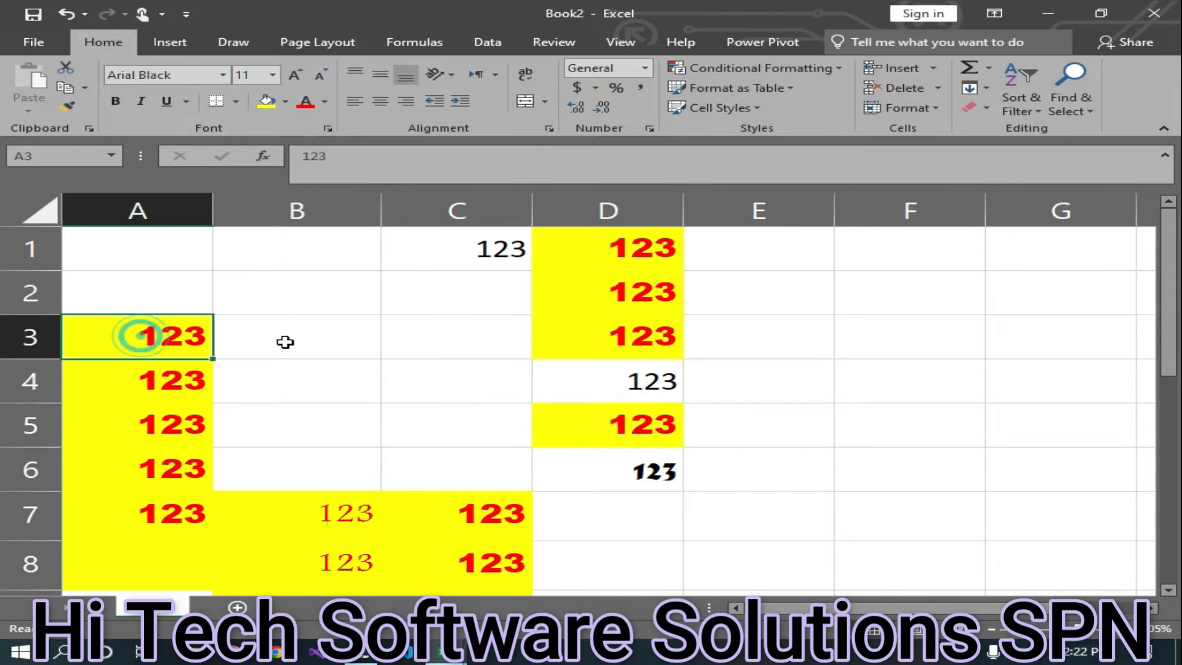
left_click(289, 80)
left_click(289, 80)
left_click(289, 80)
left_click(291, 81)
left_click(292, 81)
left_click(291, 81)
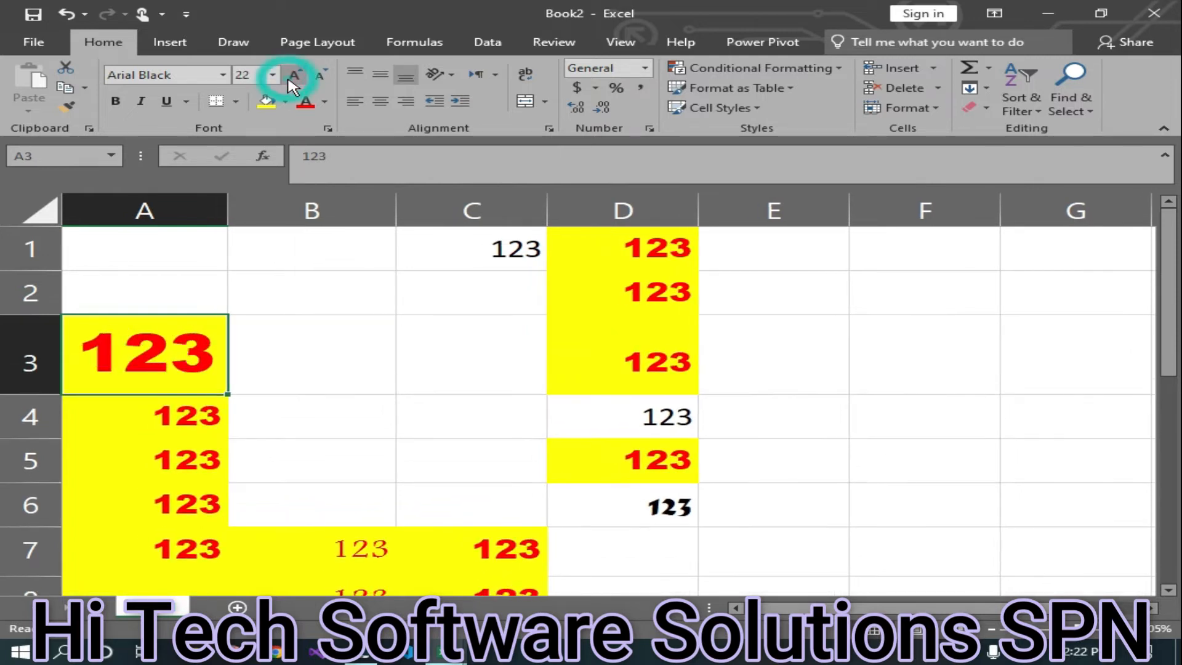
left_click(292, 81)
left_click(292, 81)
left_click(292, 81)
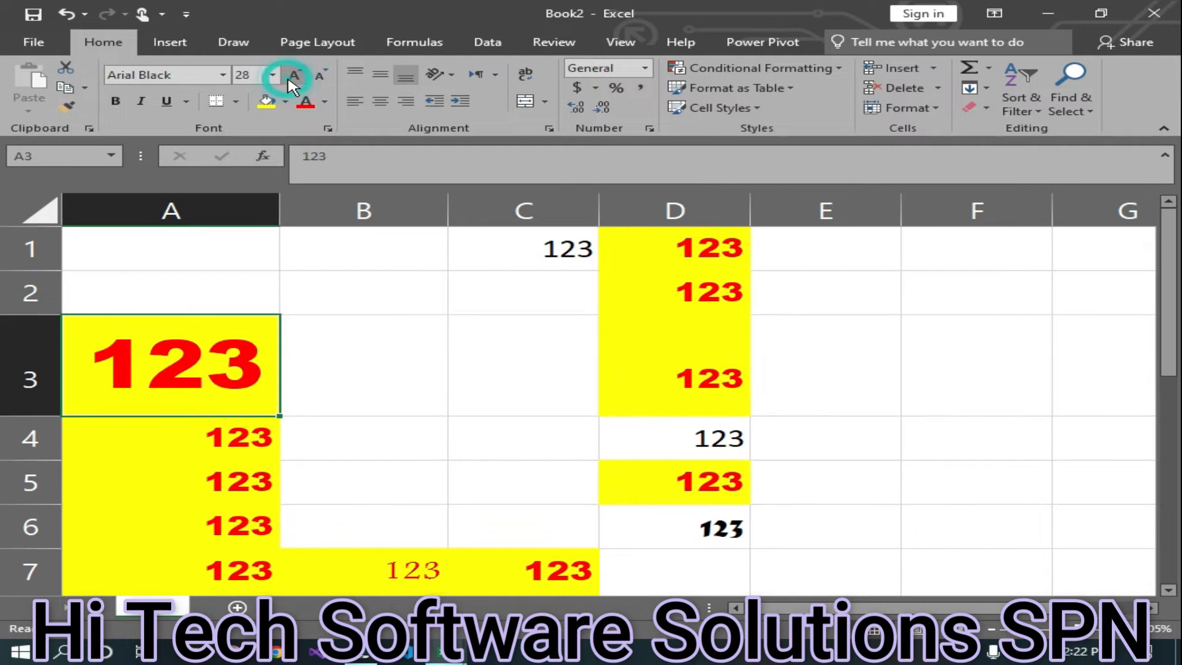
left_click(292, 81)
left_click(294, 81)
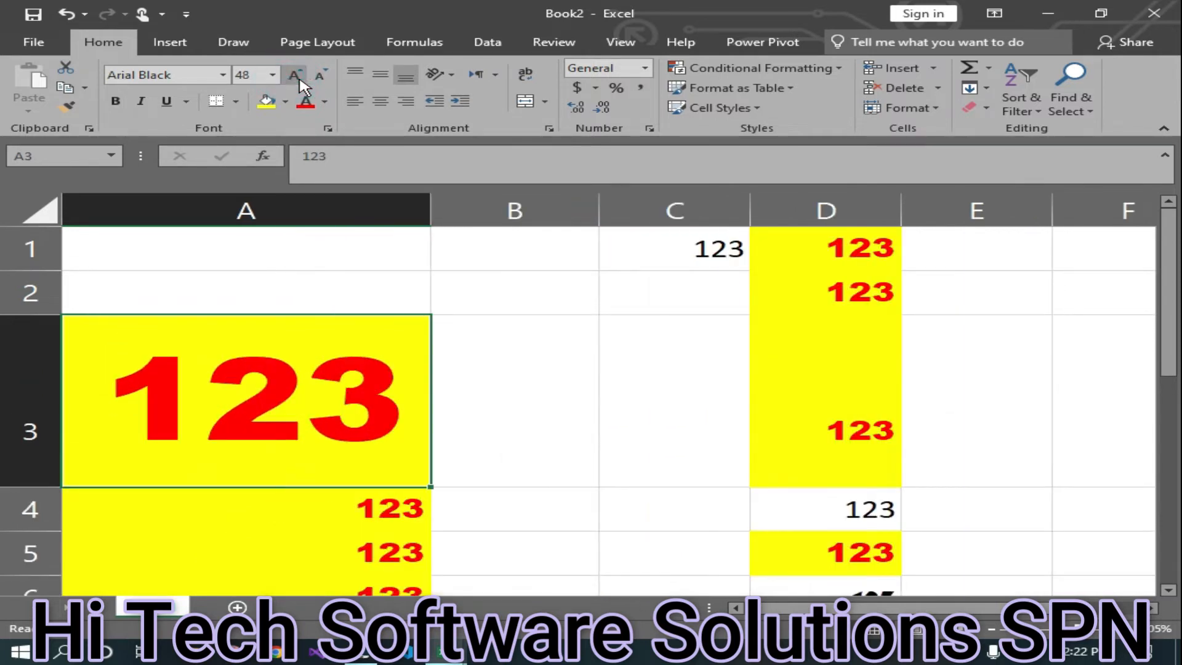
- Reduce the font of cell A3 step by step to size 11 with Decrease Font Size
left_click(331, 78)
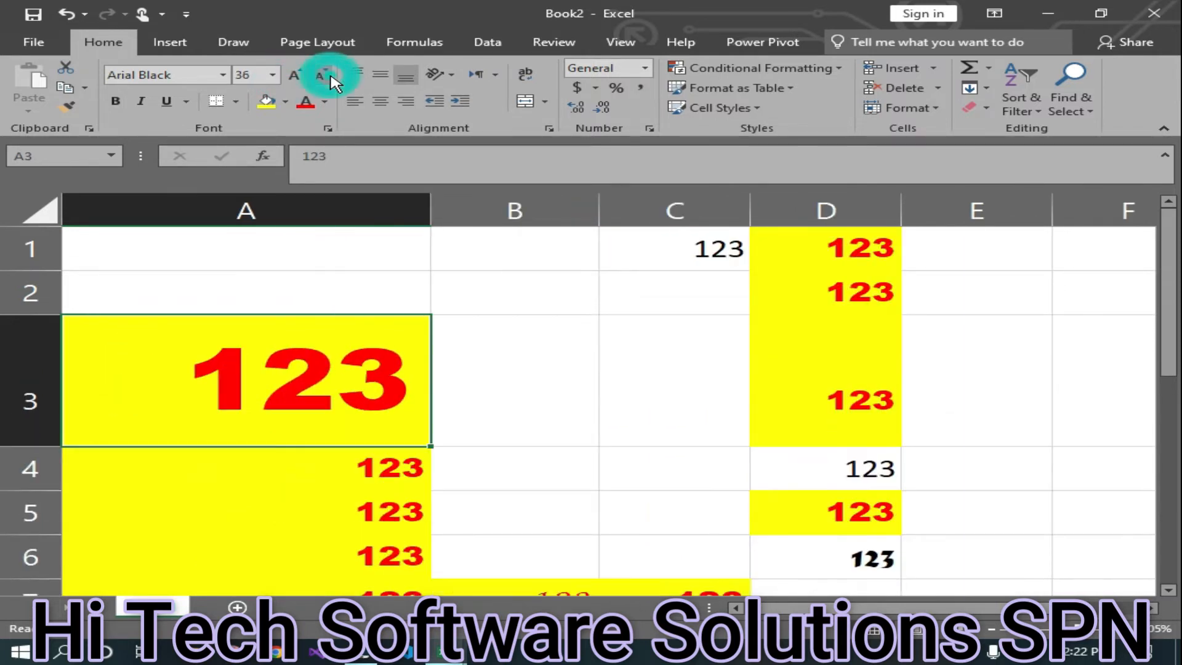
left_click(331, 78)
left_click(331, 79)
left_click(331, 79)
left_click(331, 79)
left_click(331, 79)
left_click(331, 78)
left_click(331, 78)
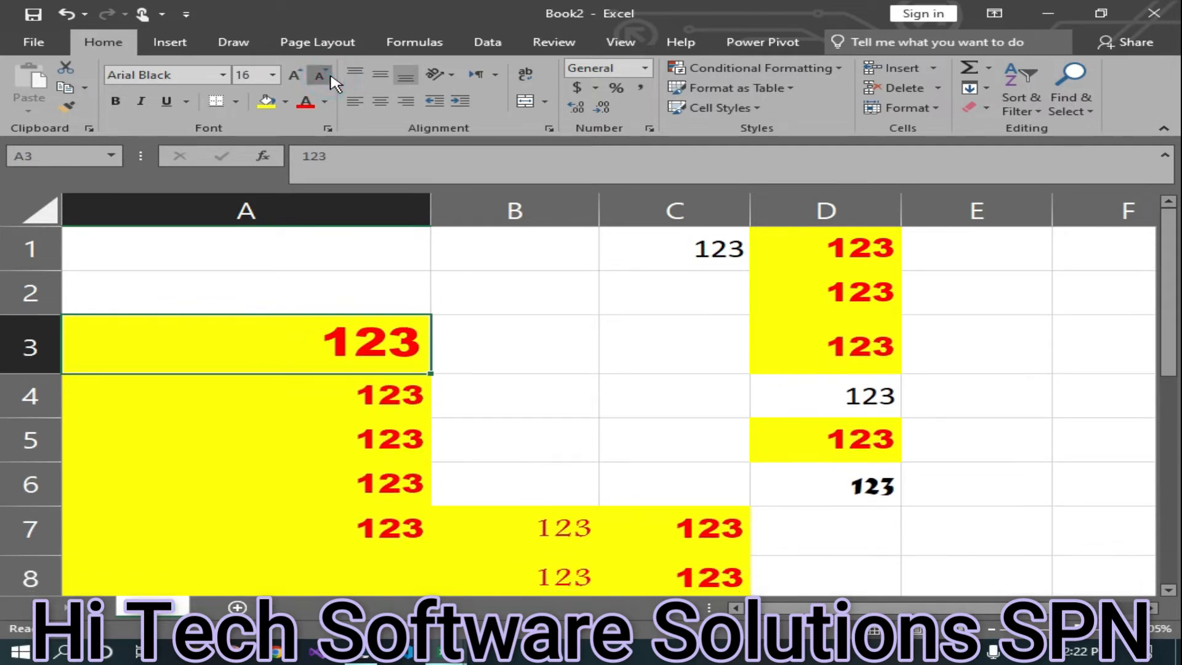
left_click(332, 79)
left_click(331, 79)
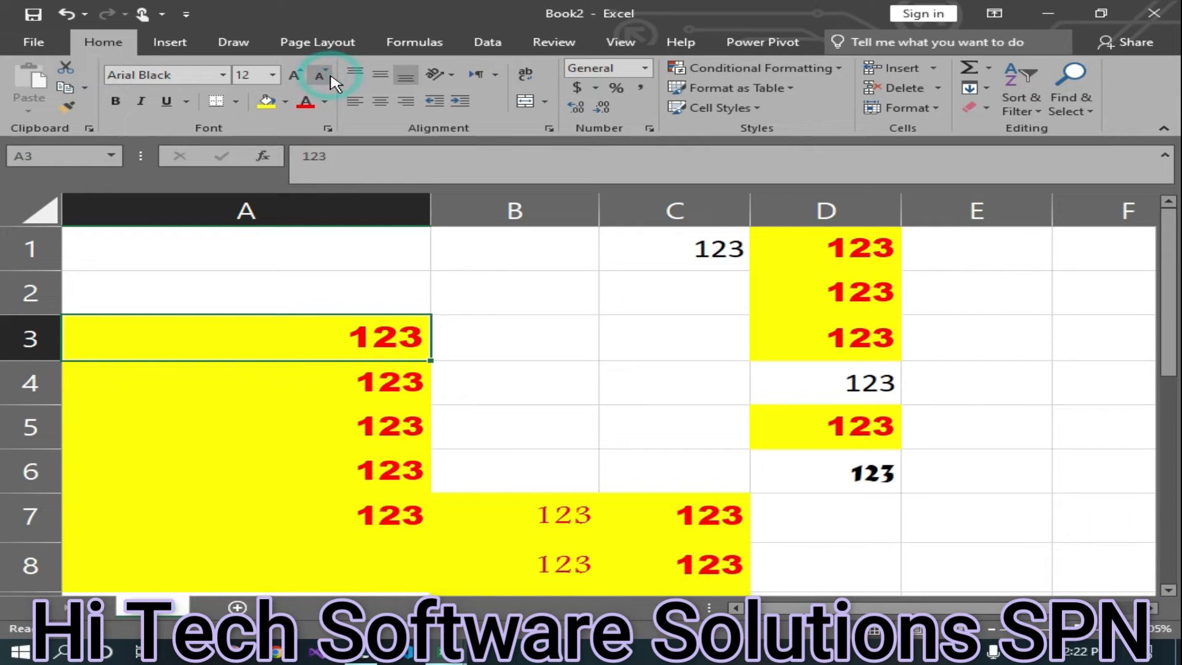
left_click(331, 79)
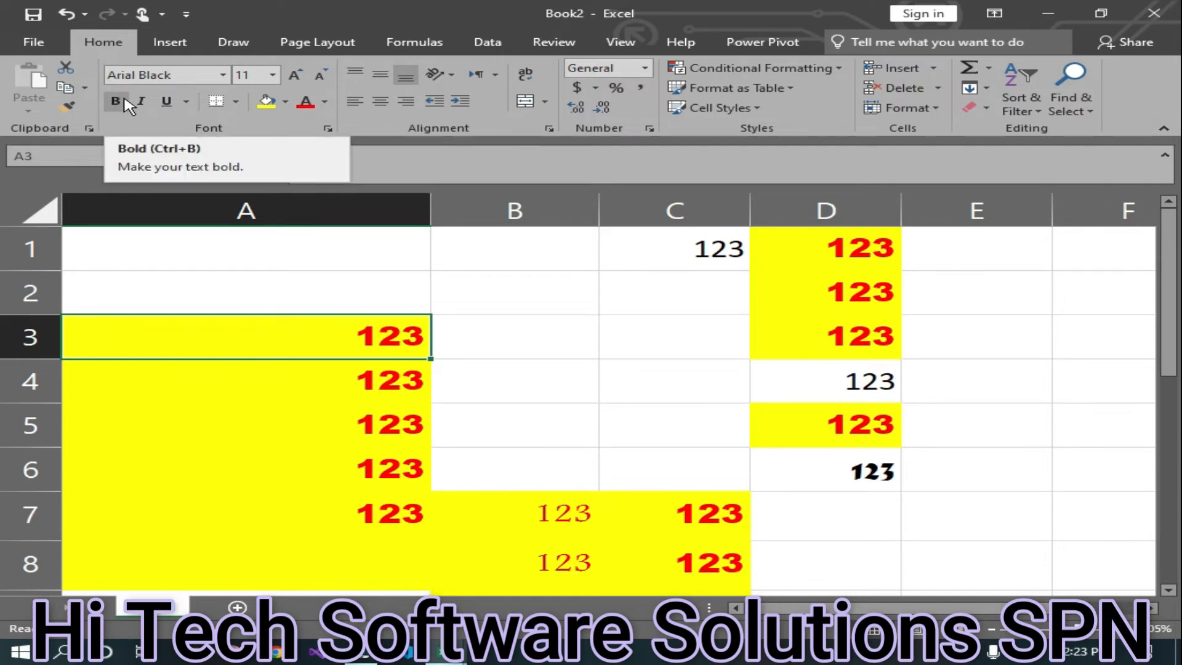
- Make the number in cell B7 bold and select the adjacent cell C7
left_click(518, 516)
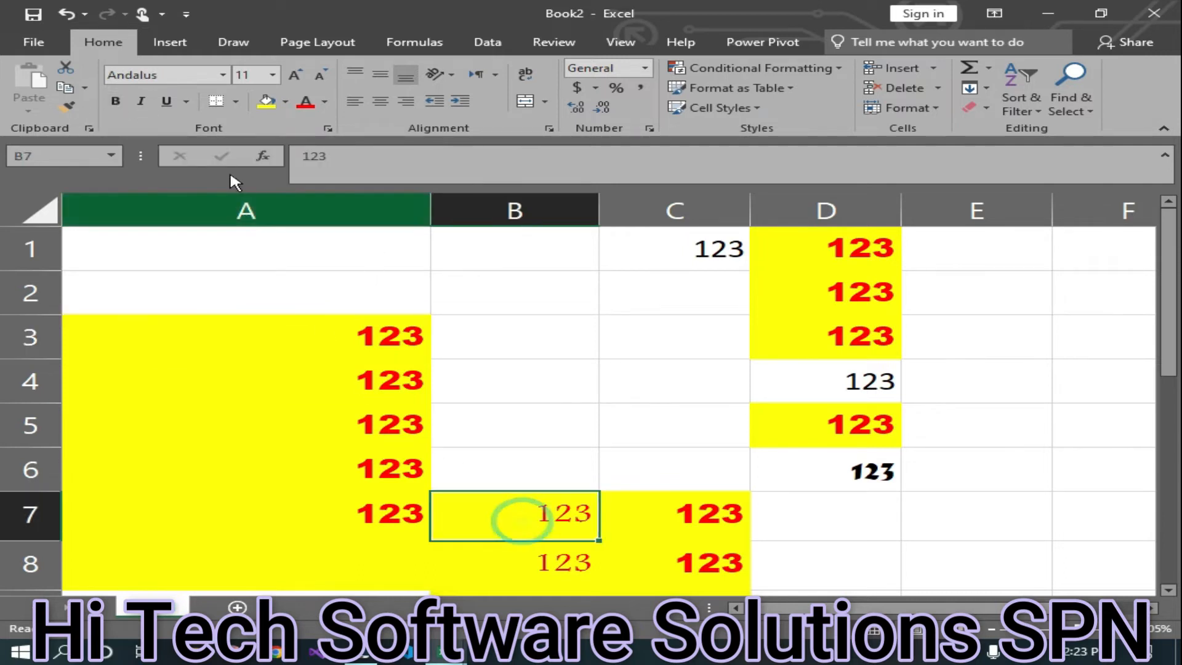
left_click(111, 102)
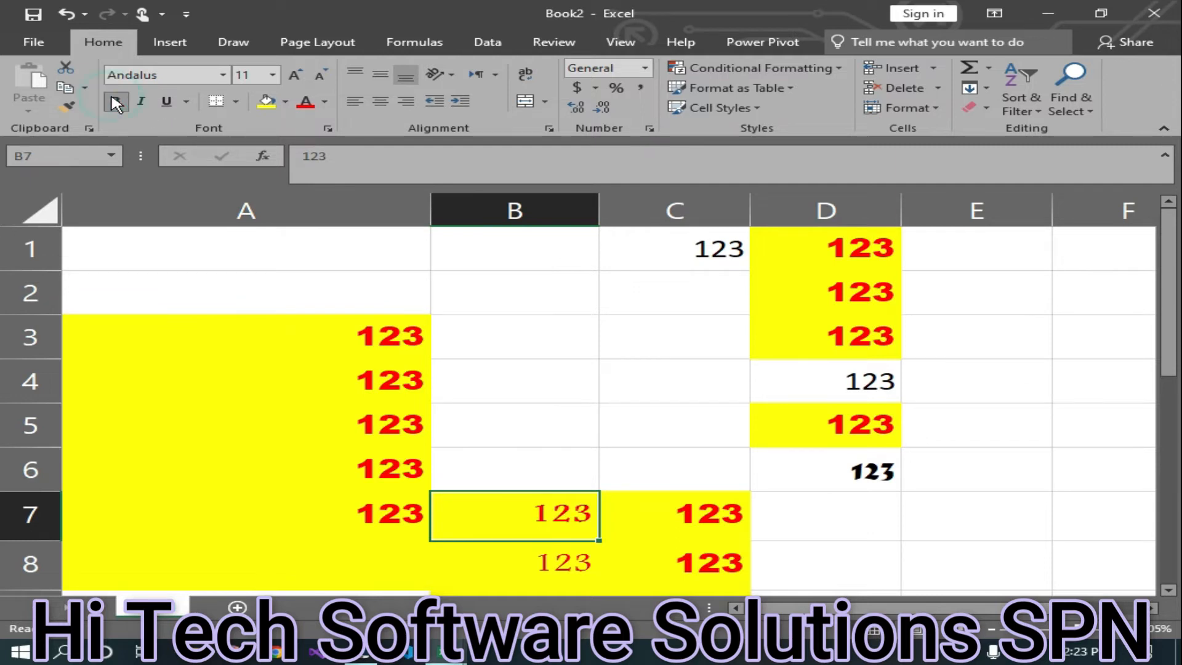
left_click(649, 537)
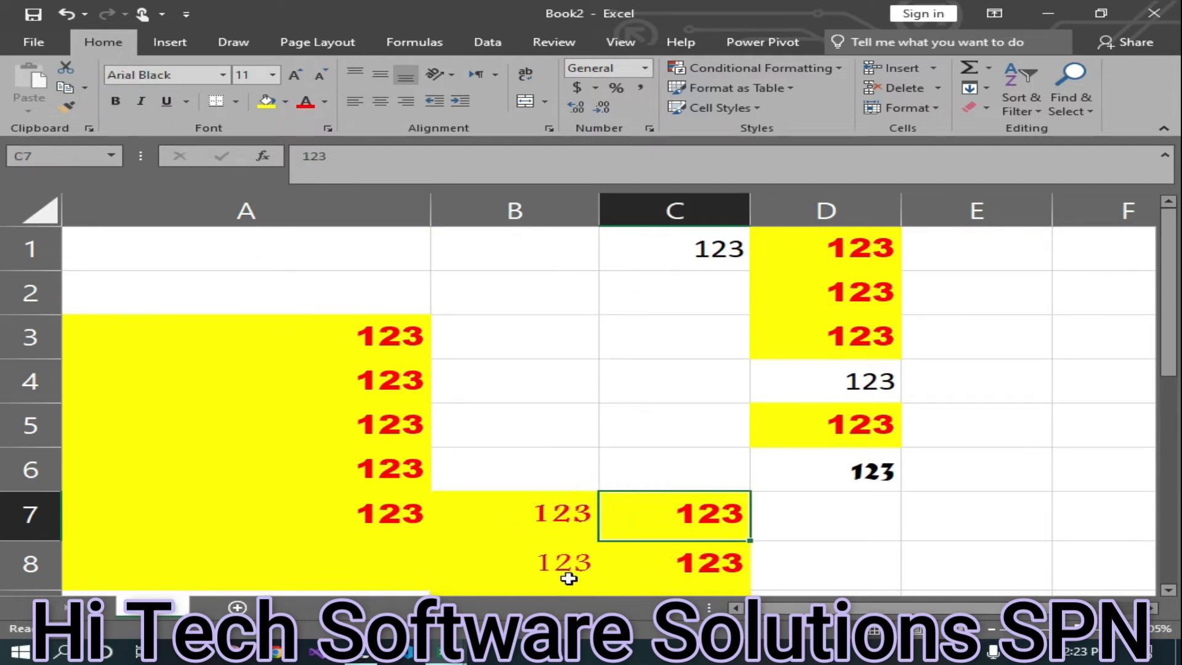
- Toggle bold off and on repeatedly for cell B7, leaving it bold
scroll(652, 483, "down", 1)
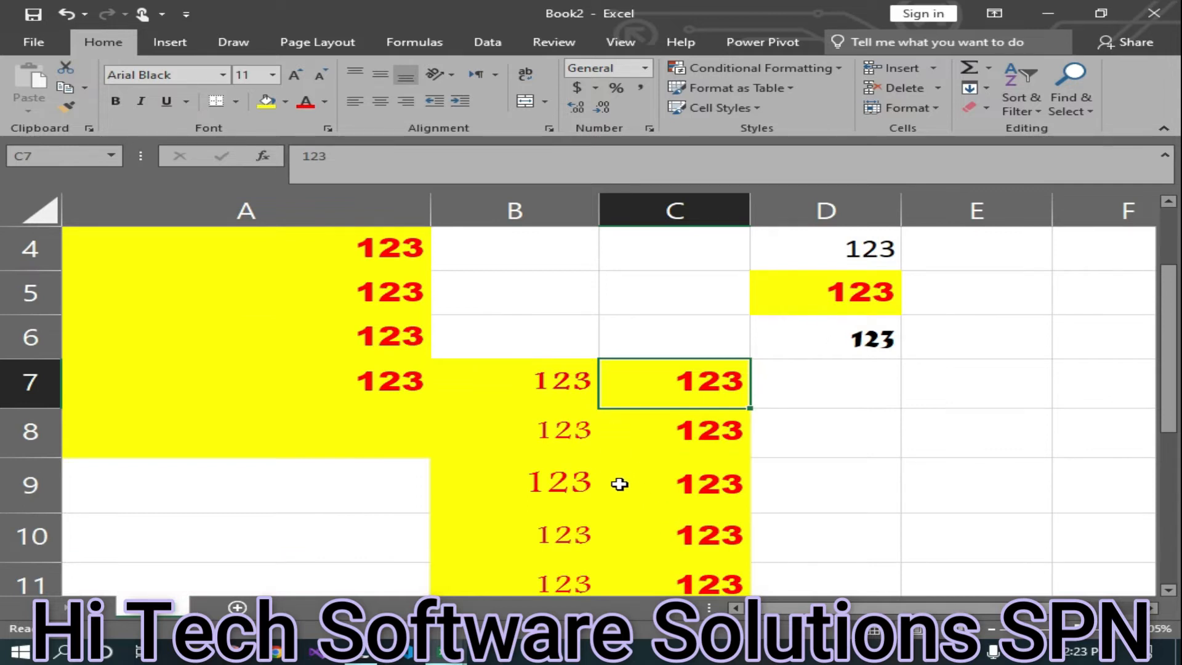
scroll(619, 483, "up", 2, "ctrl")
scroll(621, 484, "up", 1, "ctrl")
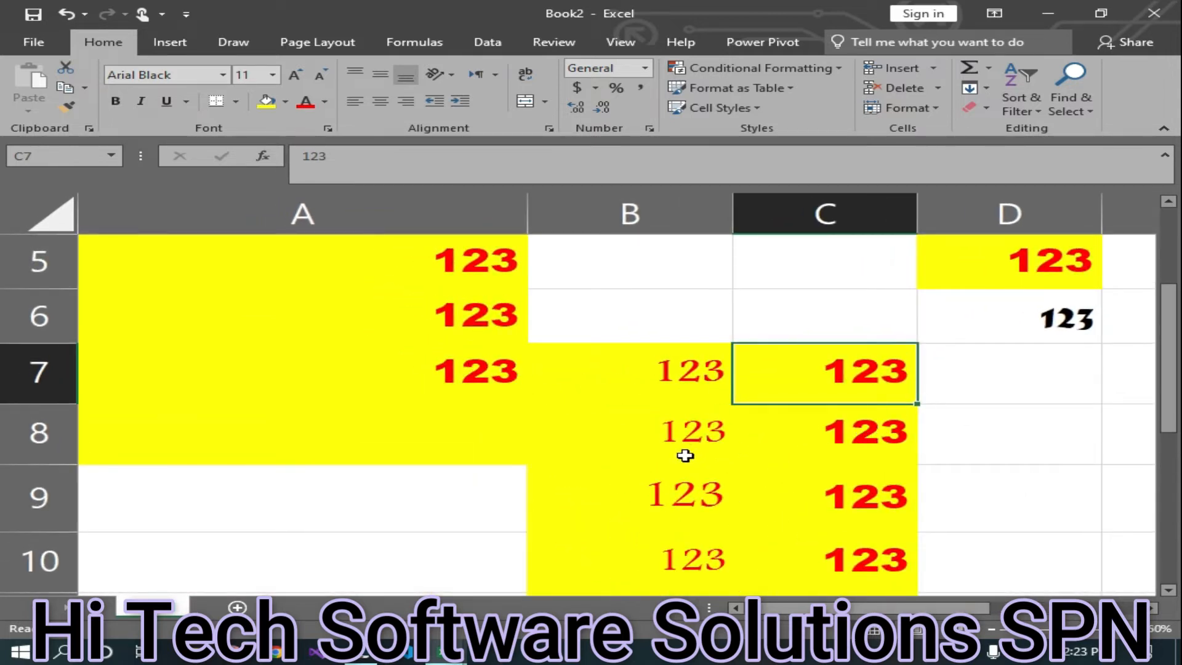
left_click(687, 381)
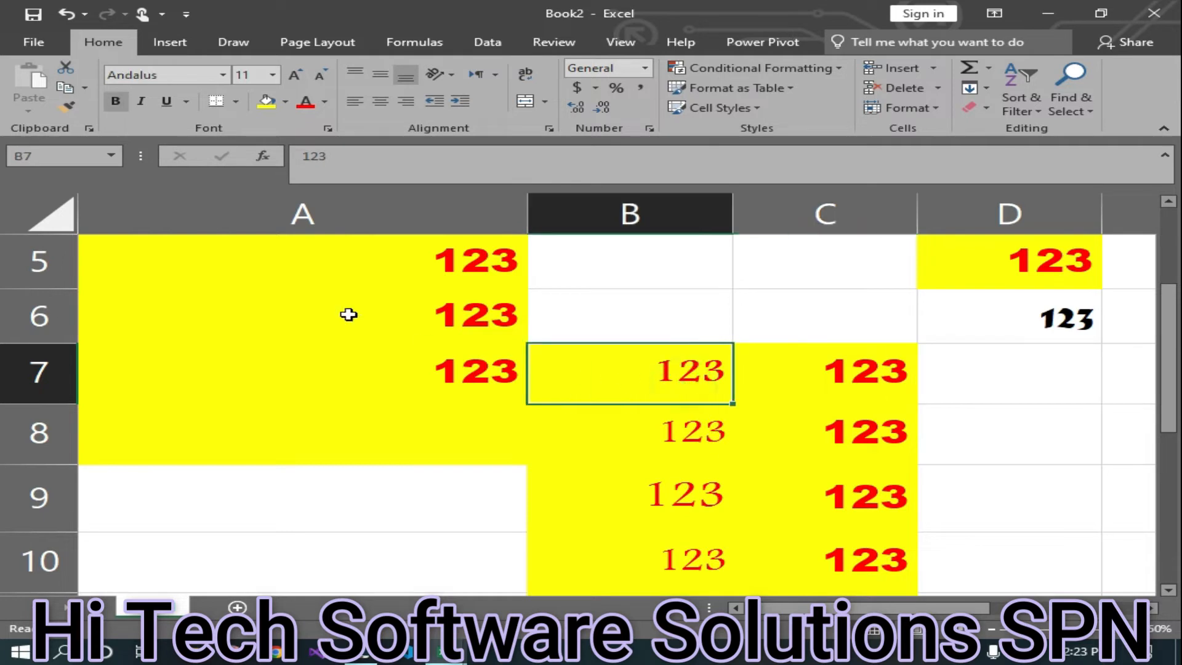
left_click(116, 102)
left_click(123, 105)
left_click(123, 105)
left_click(123, 105)
left_click(124, 104)
left_click(123, 104)
left_click(123, 105)
- Toggle italic on and off repeatedly for cell B7, leaving it non-italic
left_click(139, 110)
left_click(139, 109)
left_click(139, 110)
left_click(139, 110)
left_click(139, 109)
left_click(139, 109)
left_click(139, 110)
left_click(139, 110)
left_click(139, 110)
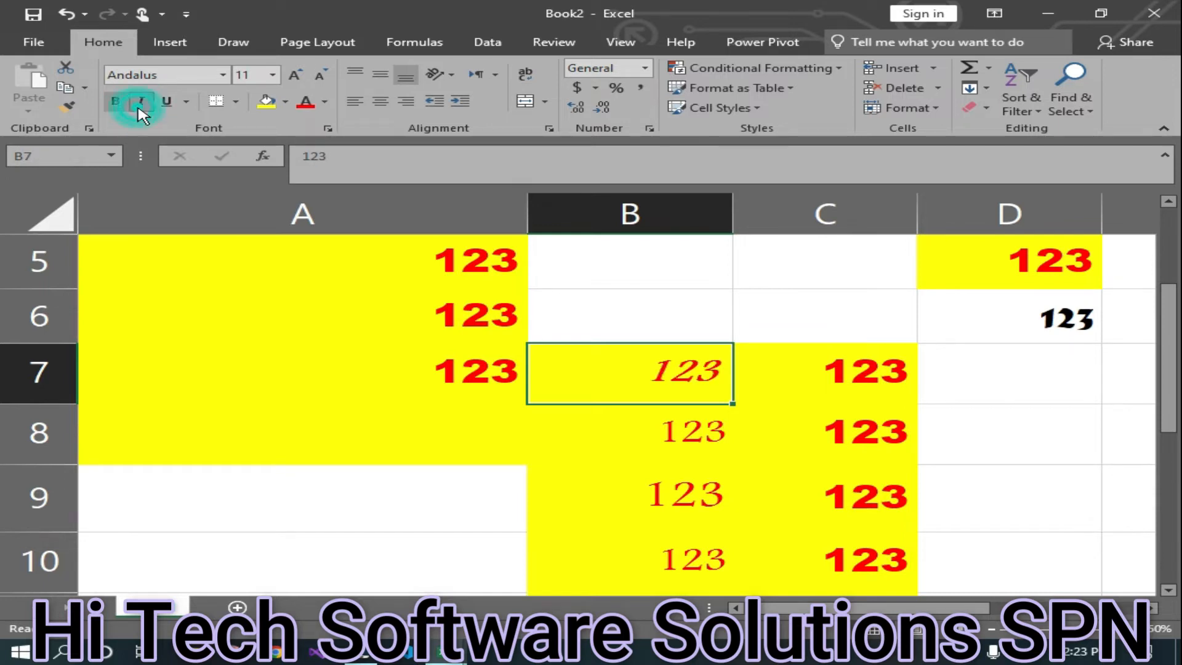
left_click(139, 110)
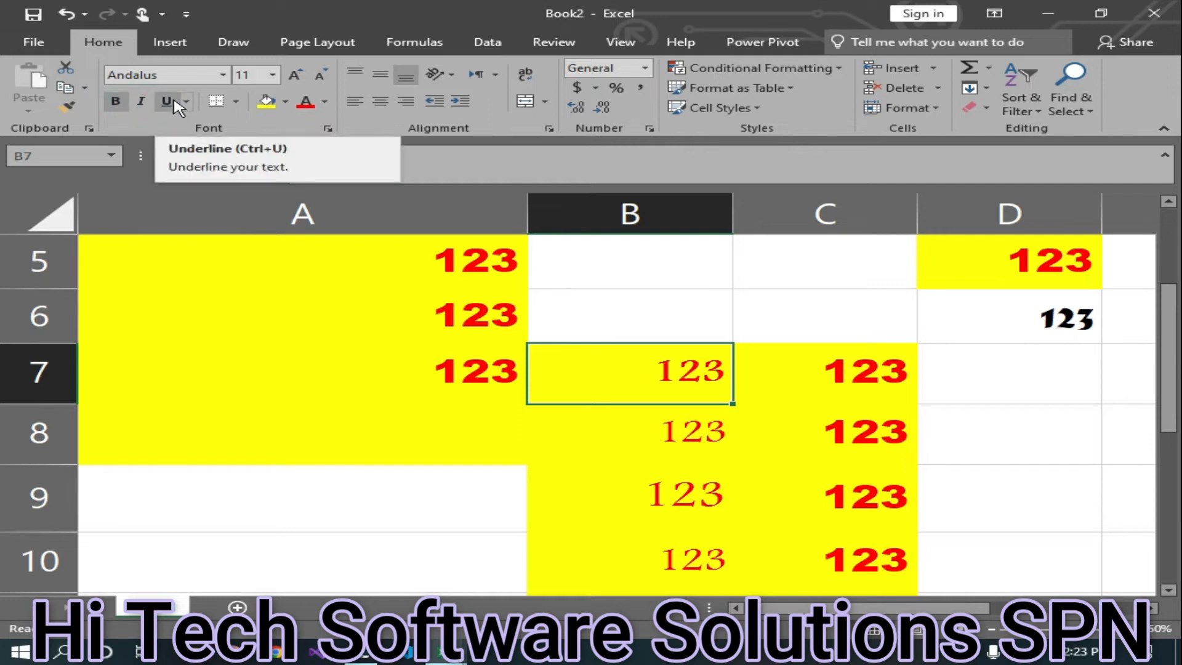
- Toggle a single underline on and off for the number in cell B7, leaving it with a double underline
left_click(177, 107)
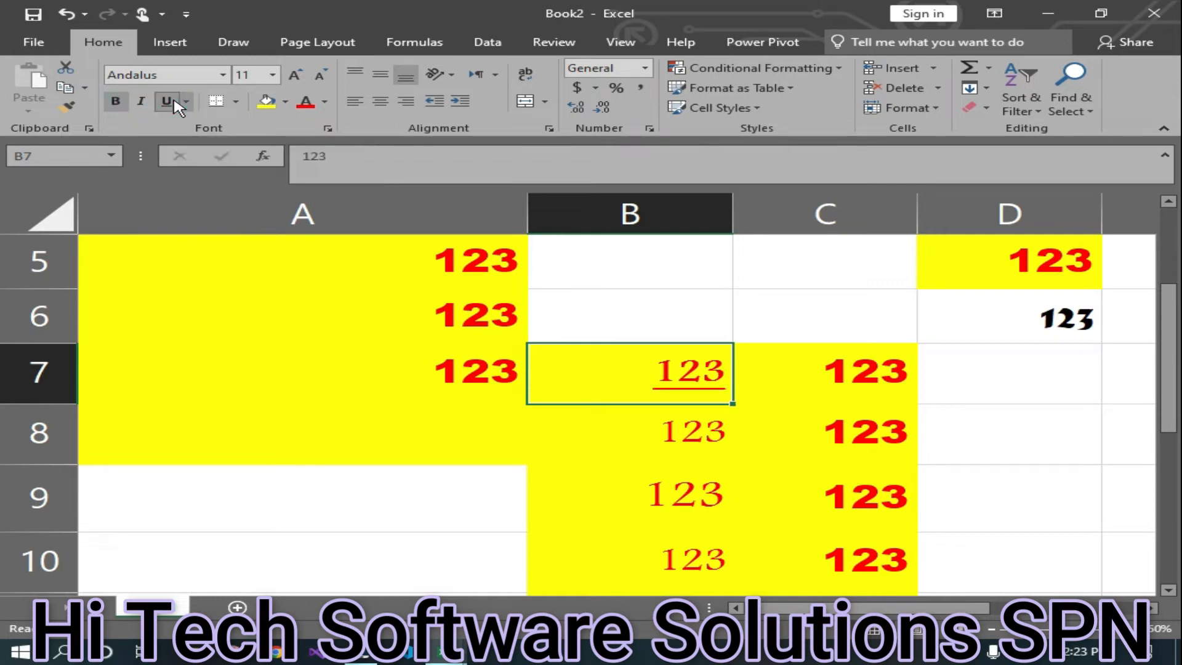
left_click(178, 107)
left_click(184, 102)
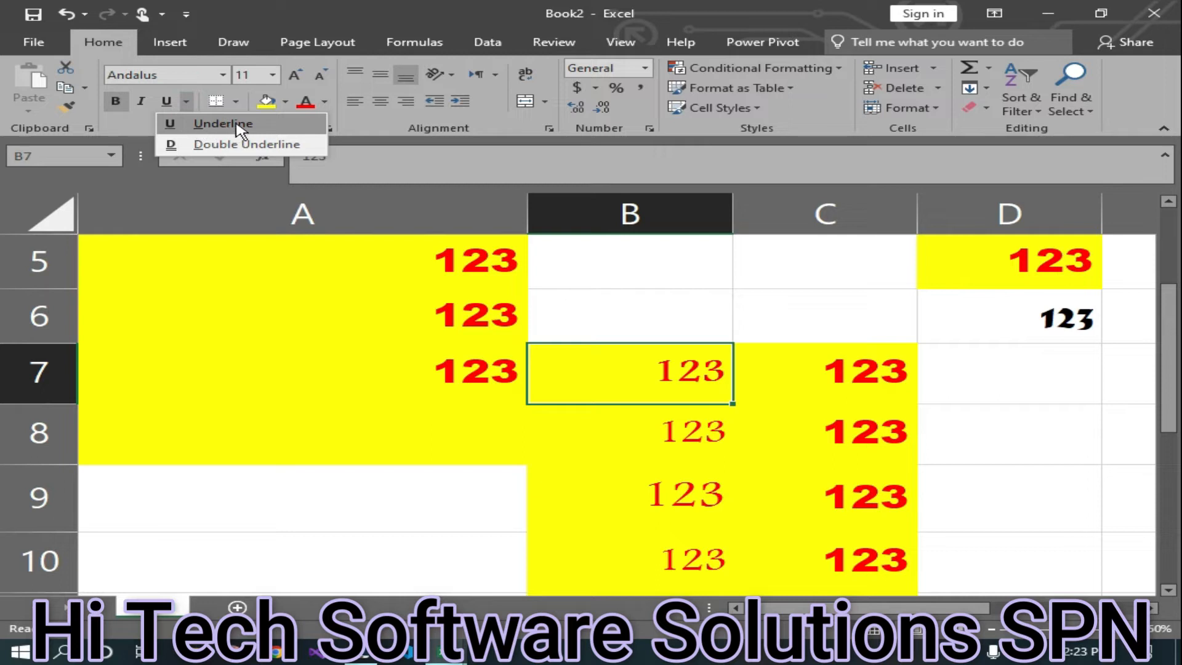
left_click(209, 147)
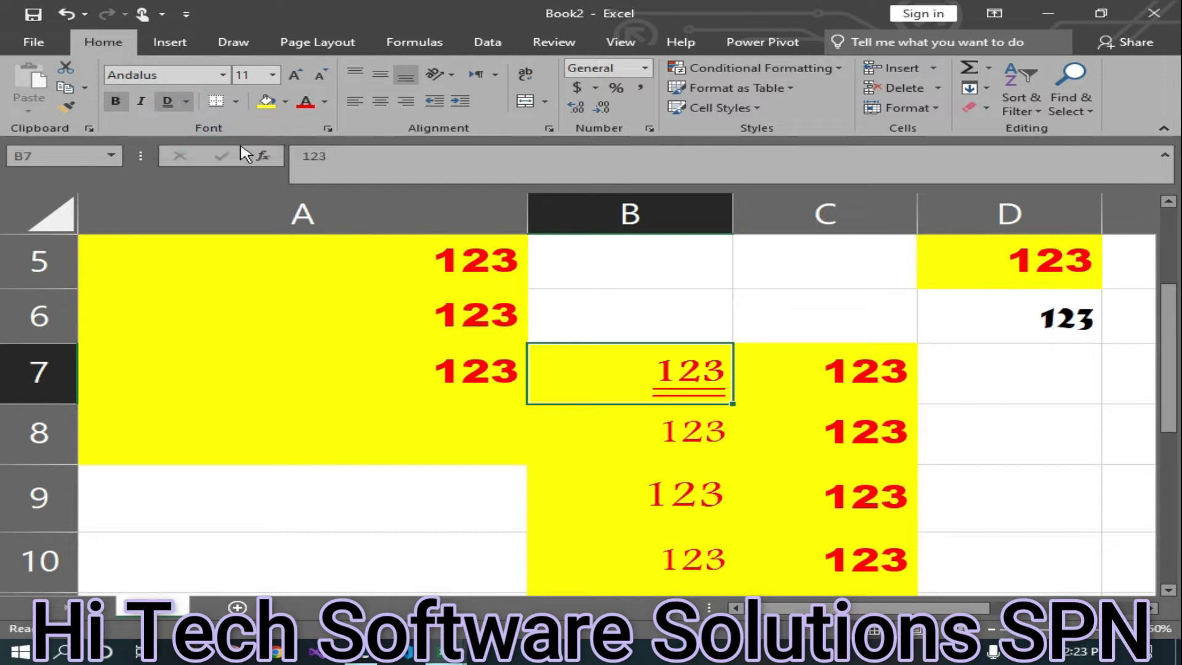
left_click(185, 102)
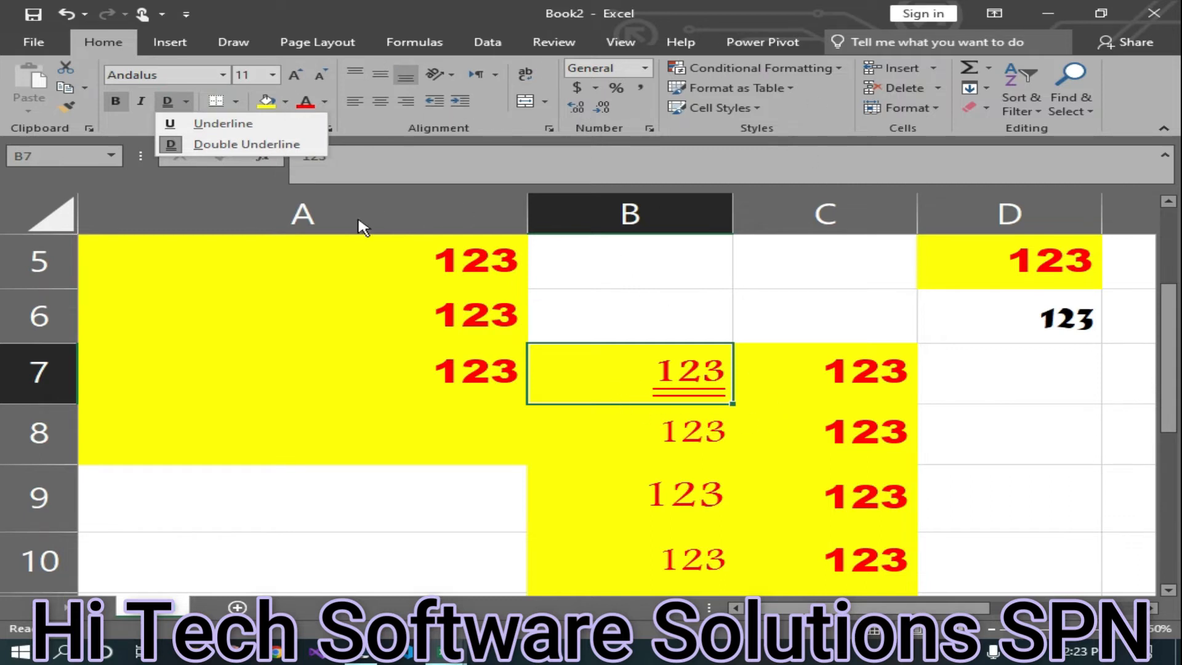
left_click(588, 346)
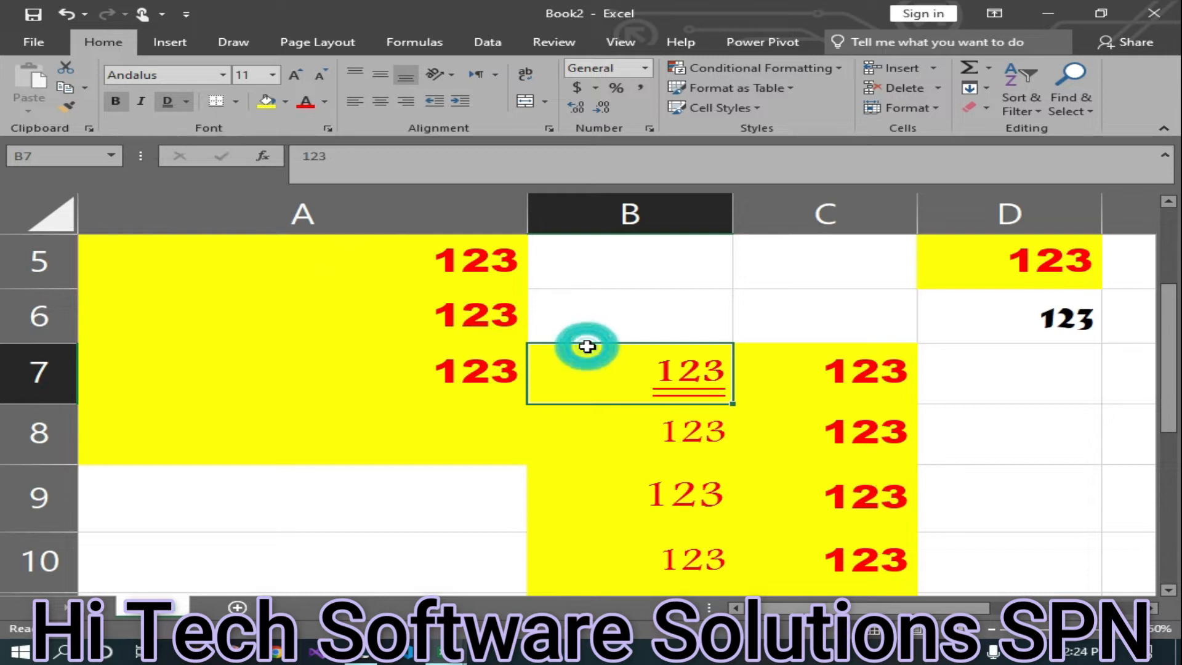
left_click(235, 103)
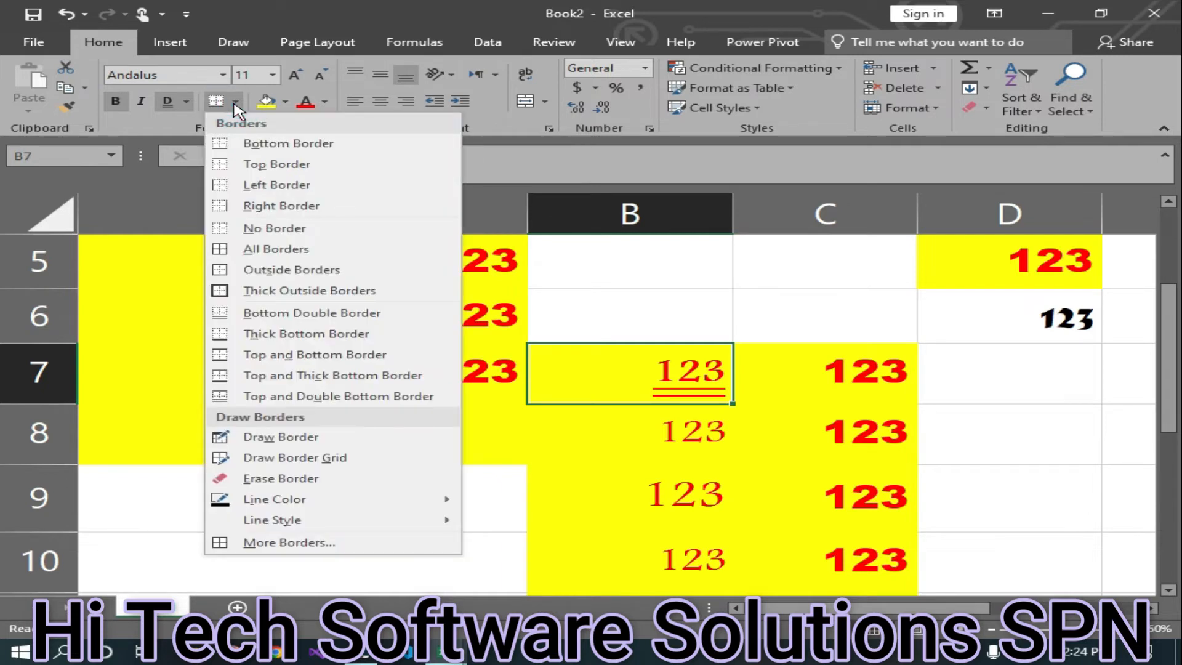
left_click(740, 287)
left_click(334, 510)
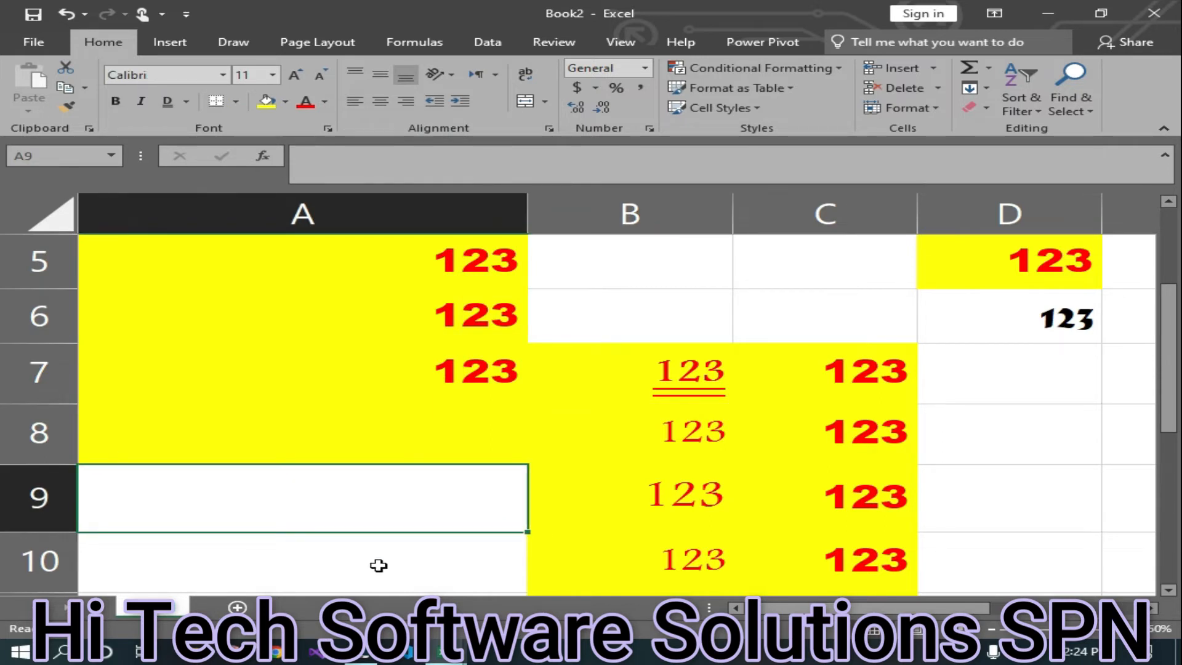
scroll(379, 565, "up", 2)
scroll(224, 527, "down", 2)
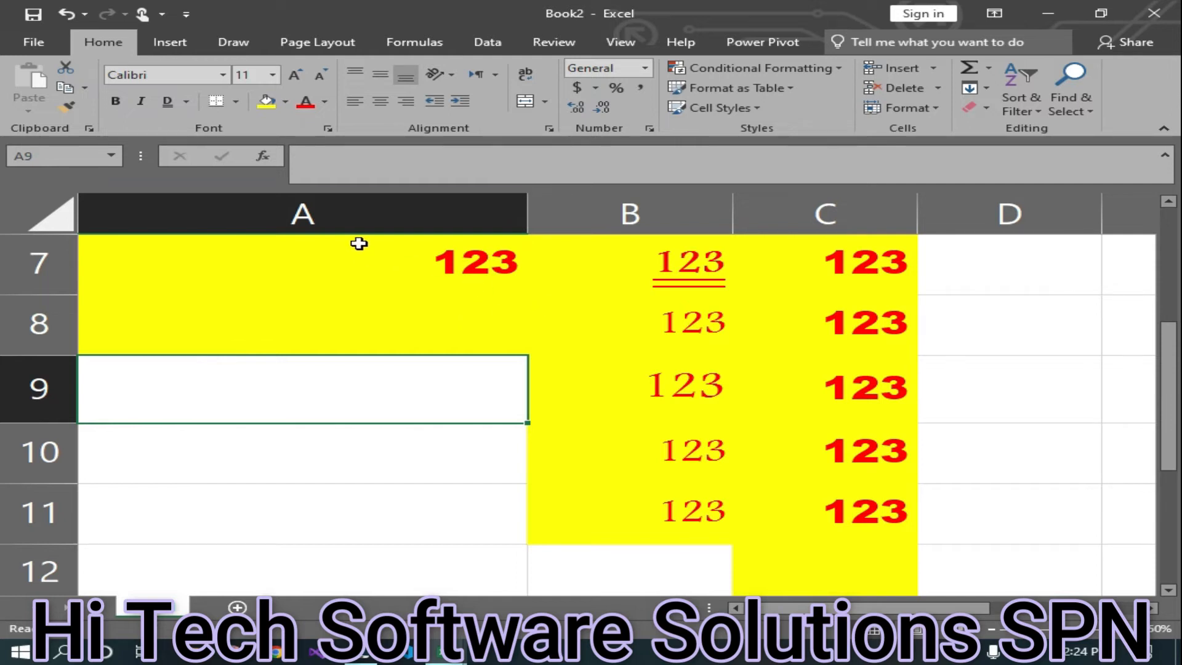
left_click(235, 102)
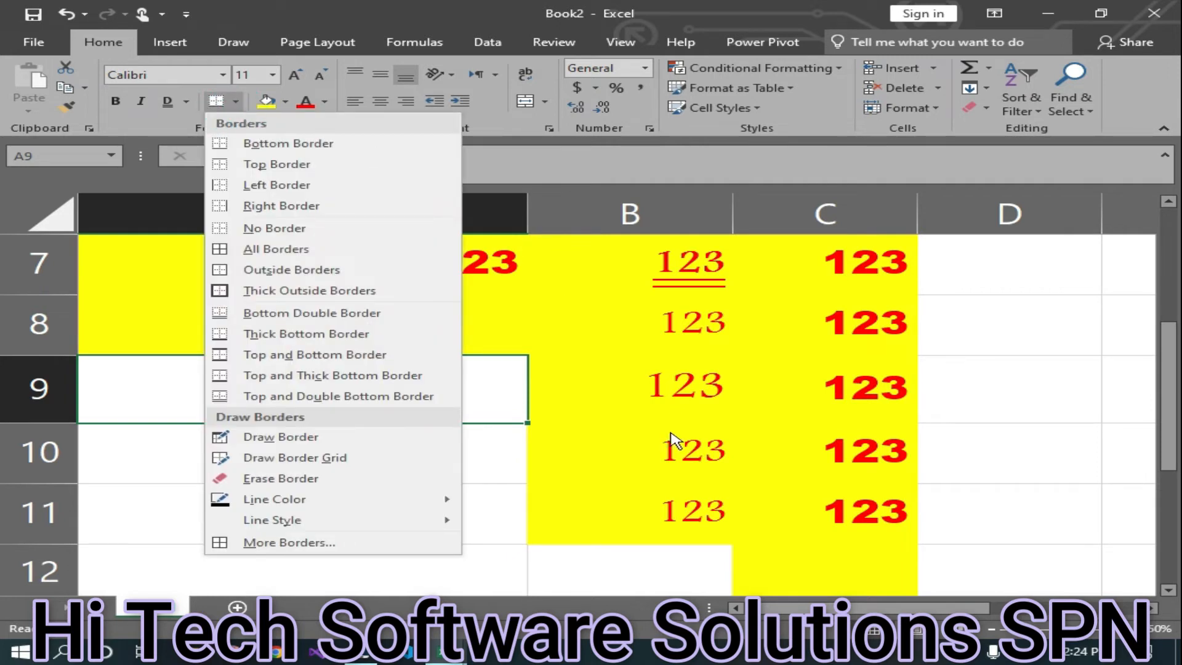
left_click(633, 382)
left_click(660, 387)
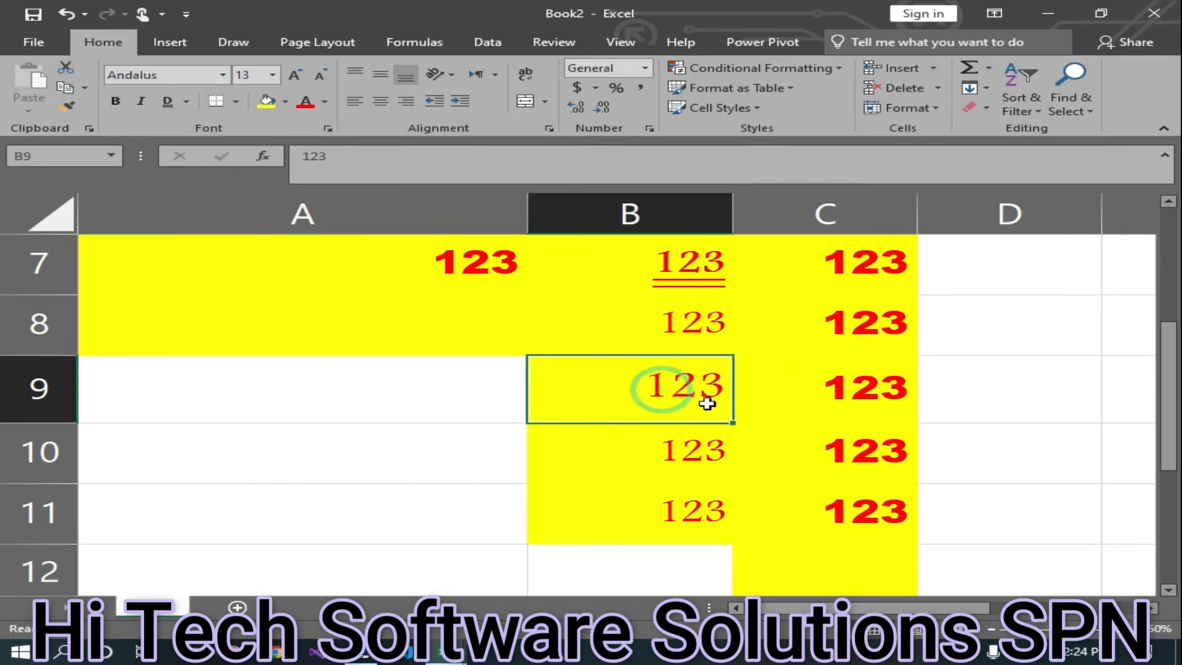
- Add a bottom border to cell C9 and select another cell to see the line
left_click(872, 386)
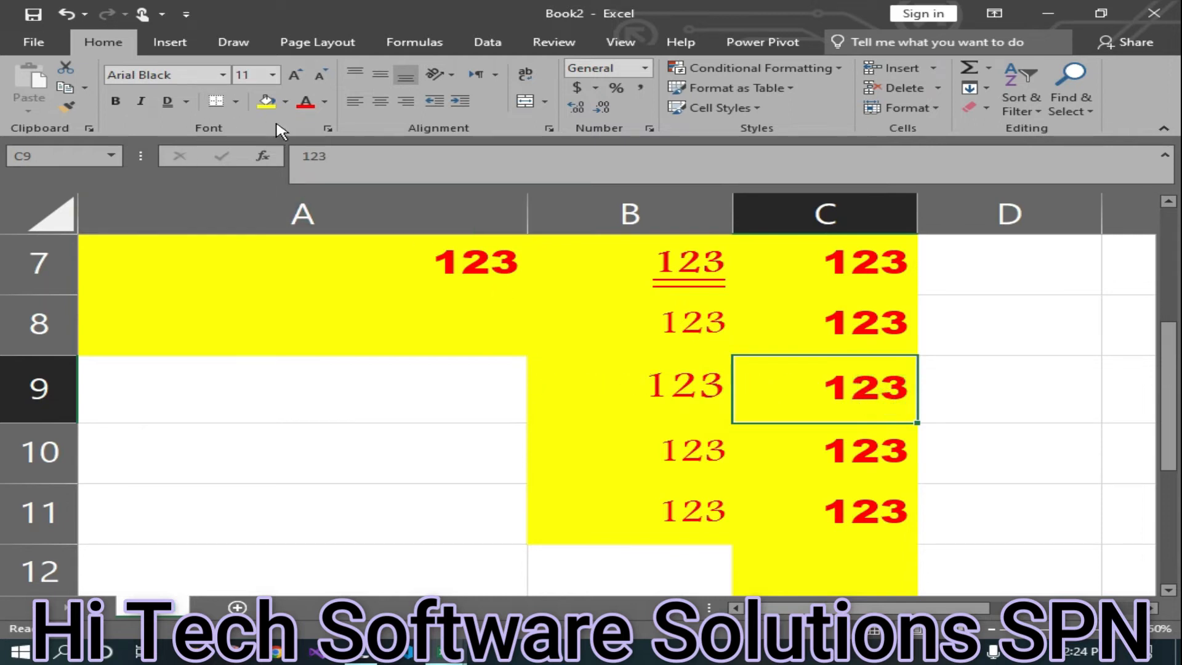
left_click(236, 102)
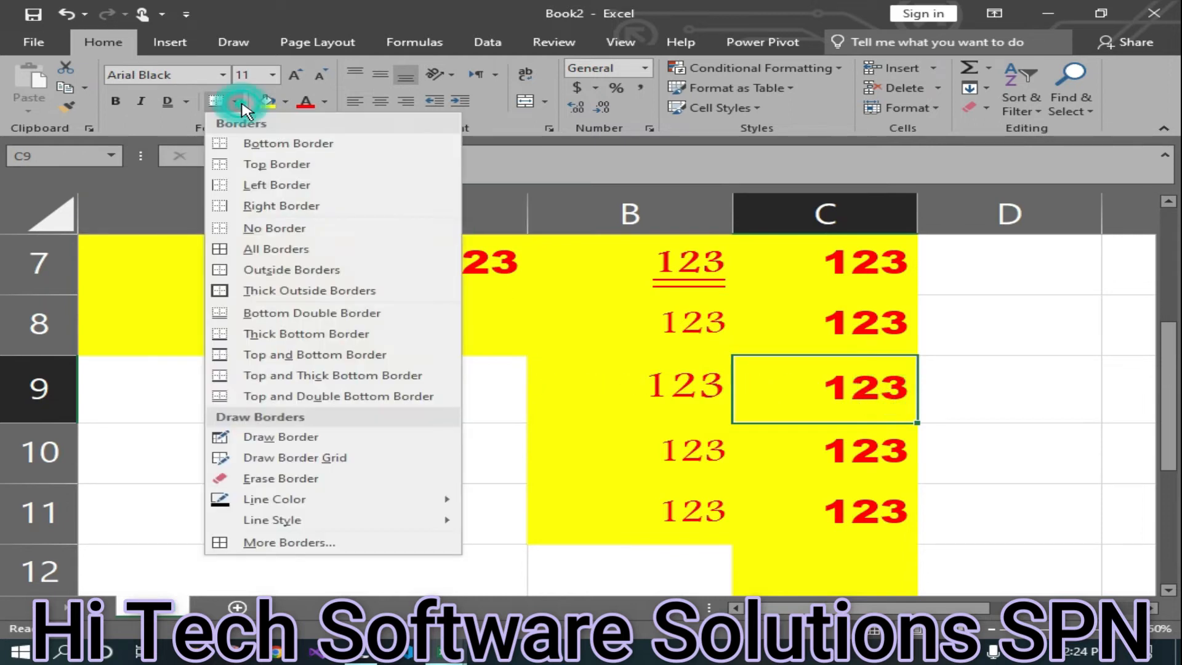
left_click(259, 152)
left_click(370, 559)
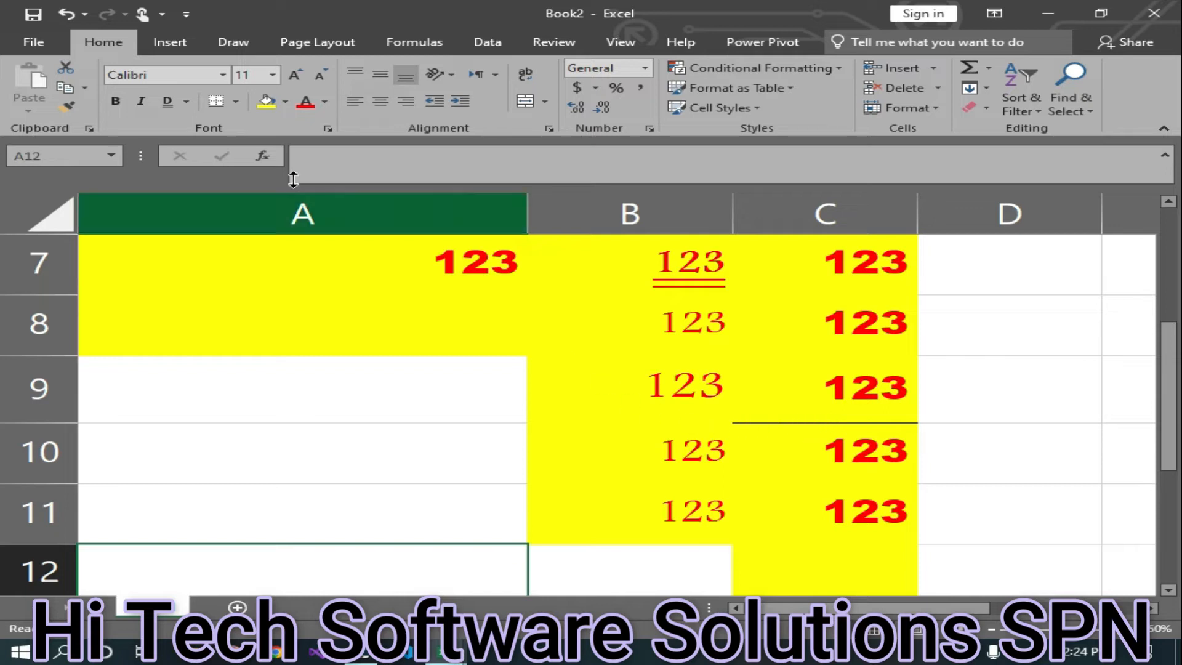
- Add a top border to cell C9 and select cell A9 to reveal the line
left_click(237, 102)
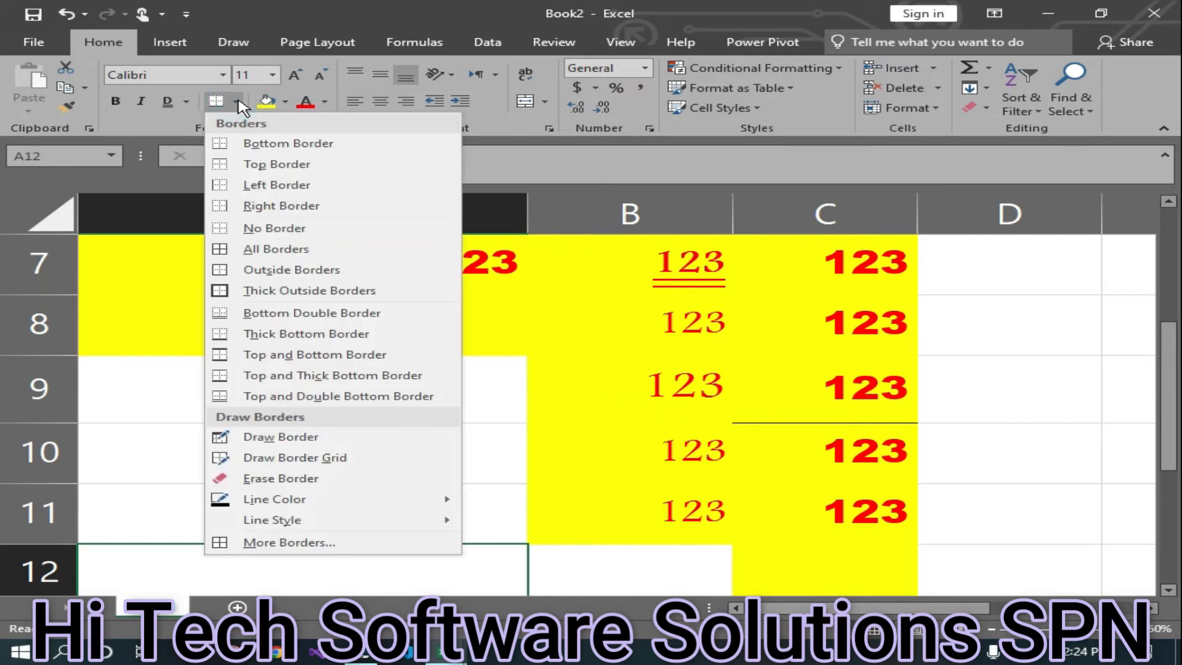
left_click(871, 405)
left_click(826, 401)
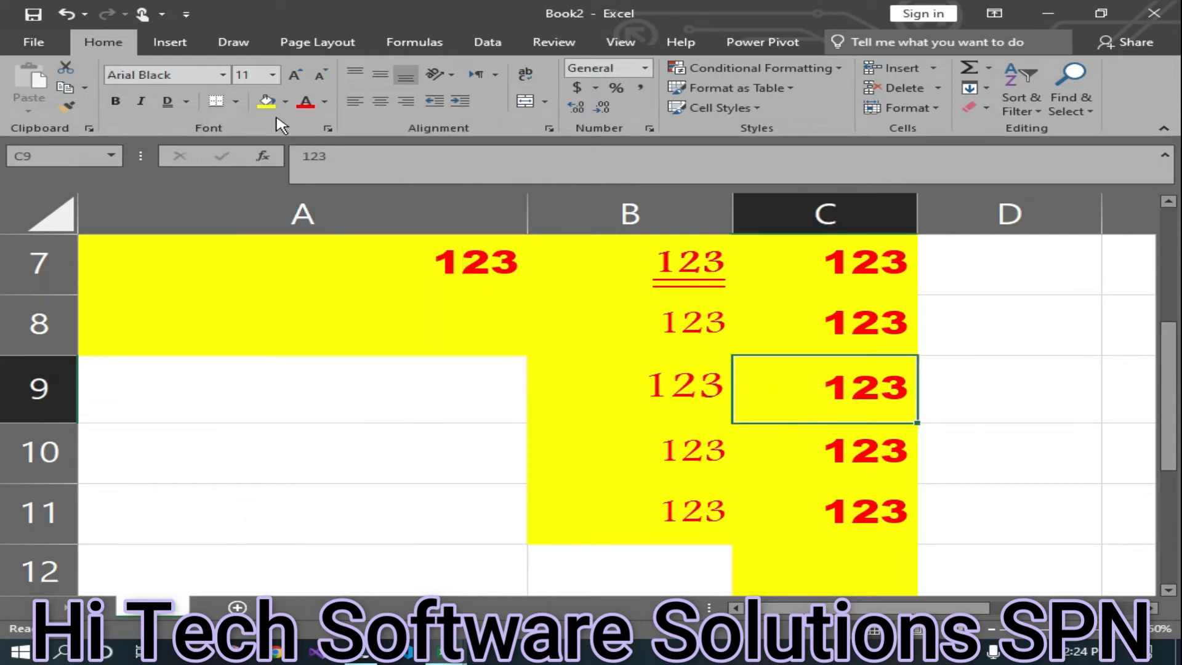
left_click(236, 102)
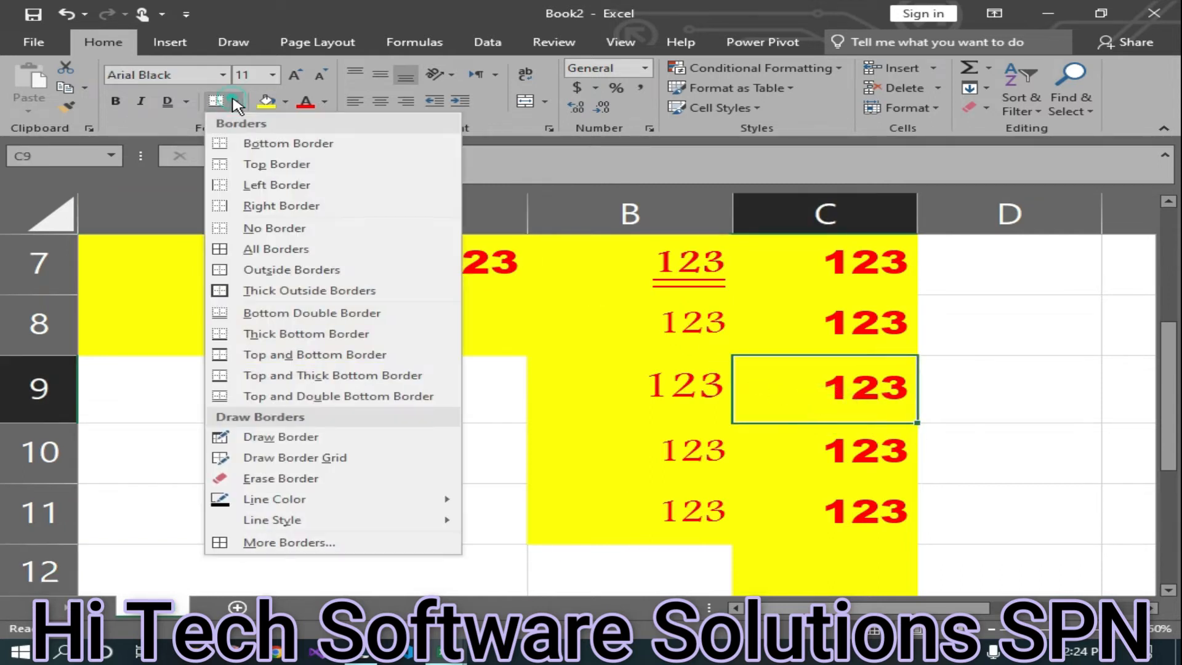
left_click(265, 165)
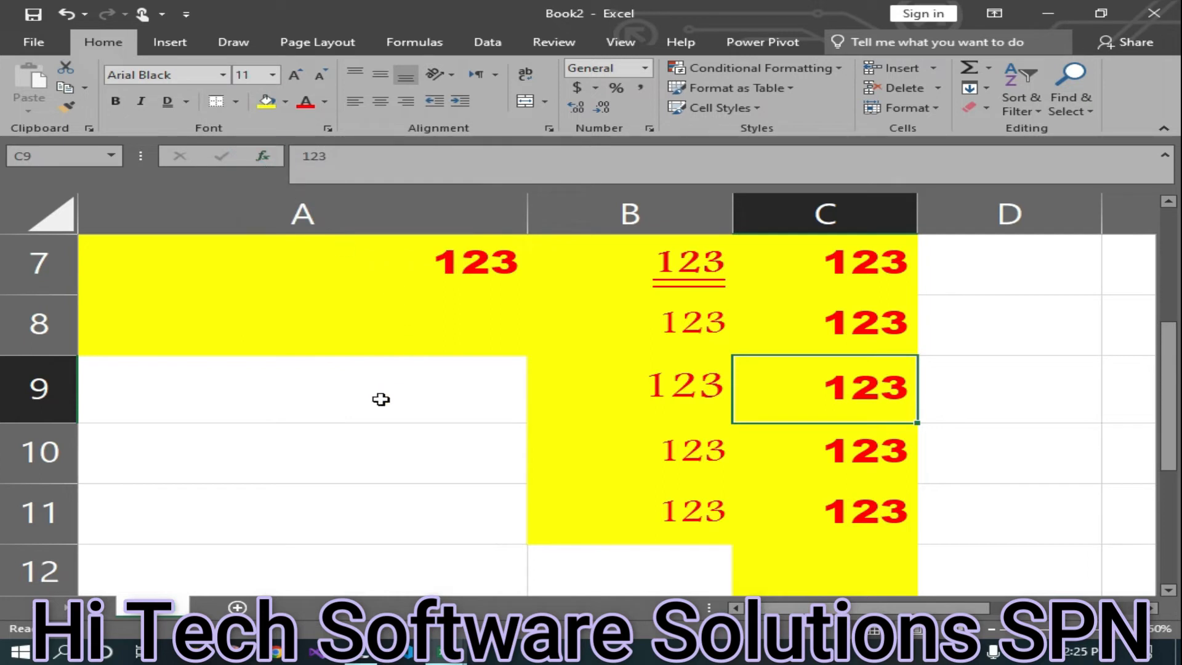
left_click(347, 407)
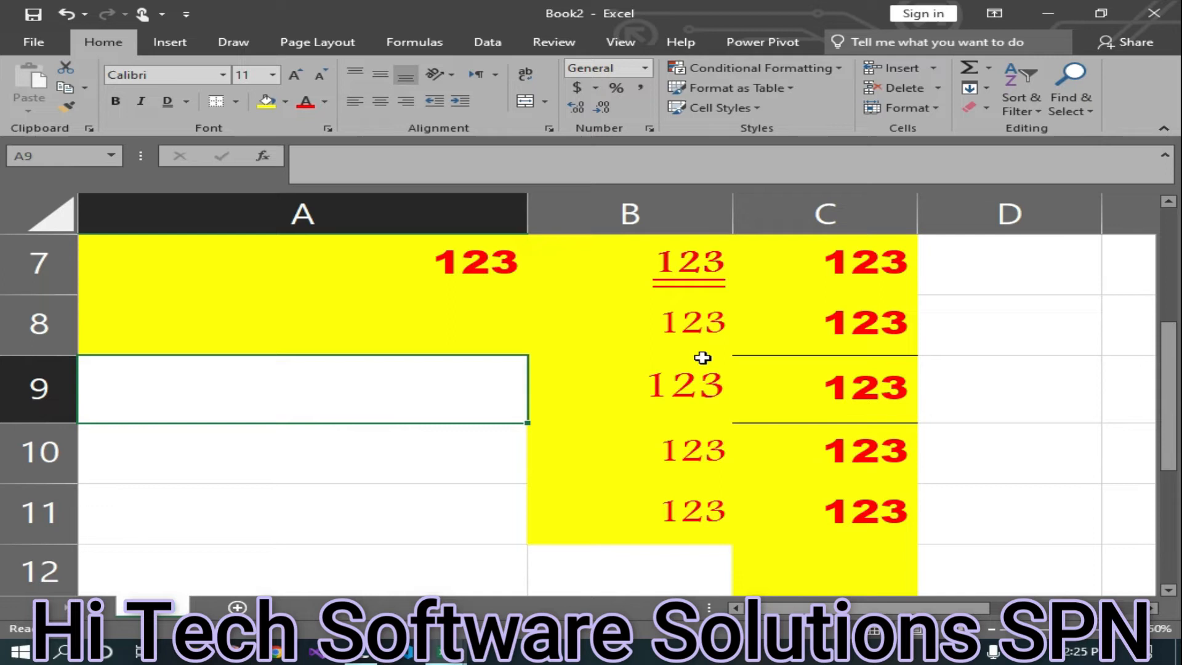
- Add a left border and a right border to cell C9 to enclose it on all sides
left_click(825, 388)
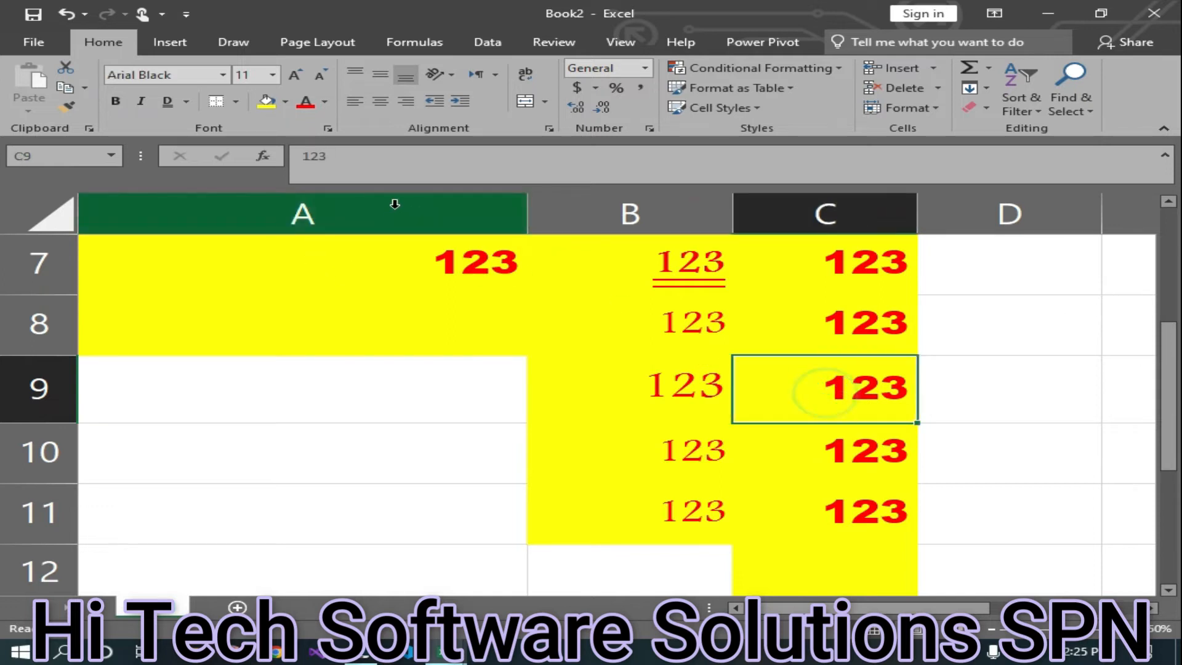
left_click(236, 102)
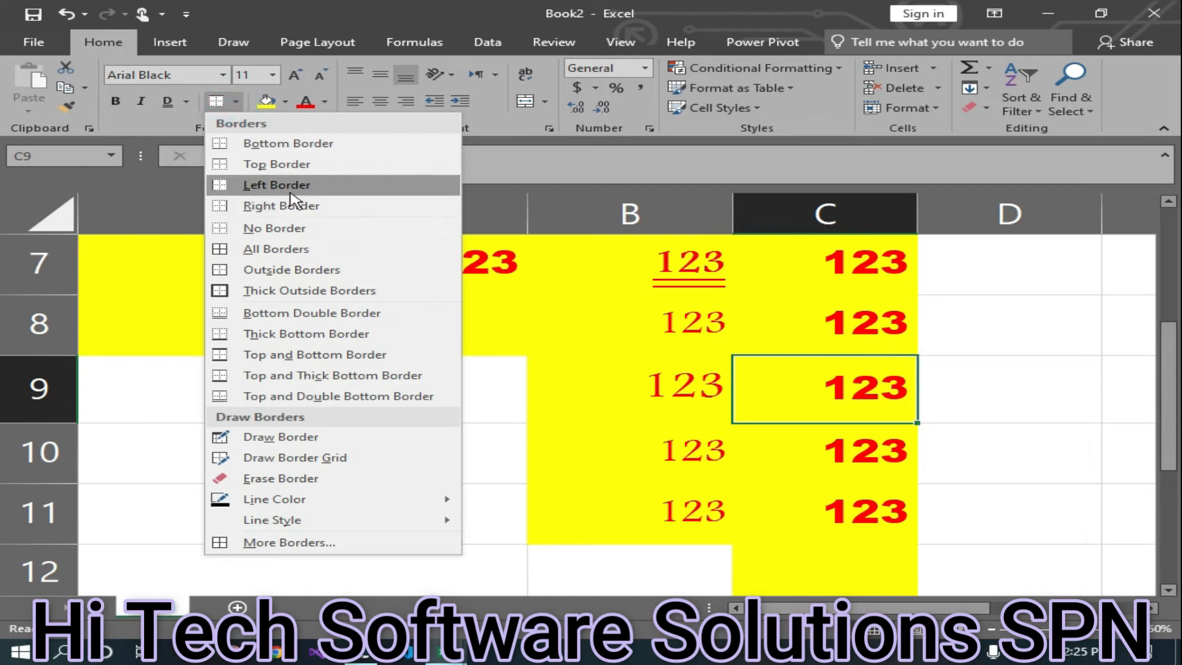
left_click(290, 192)
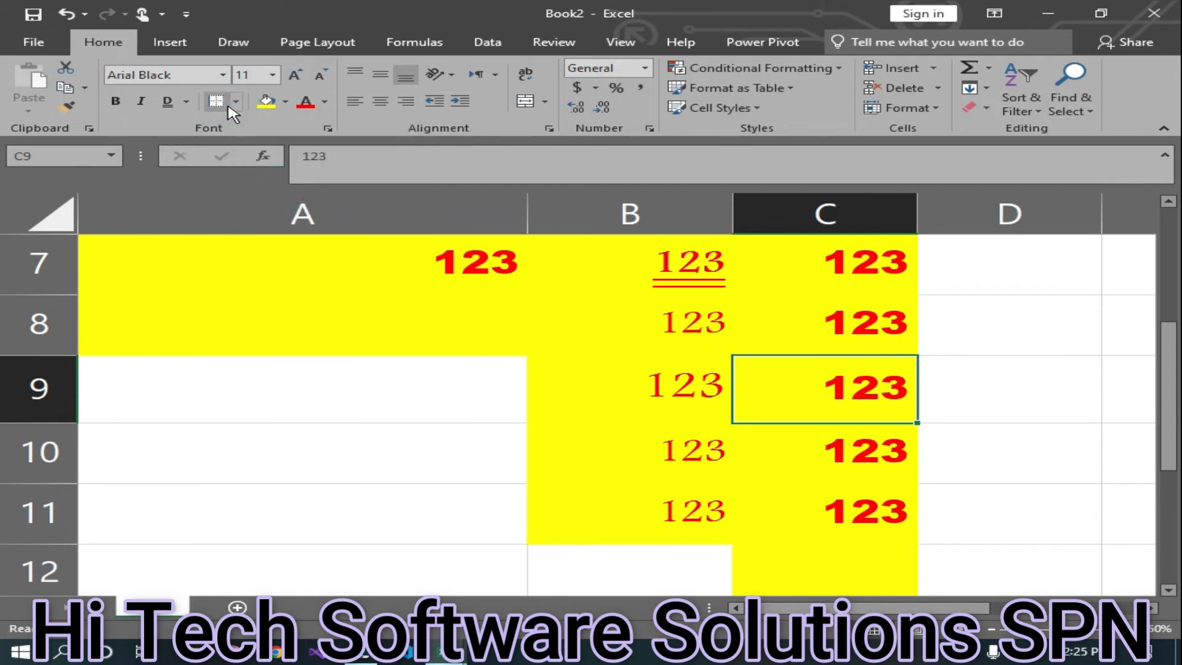
left_click(234, 102)
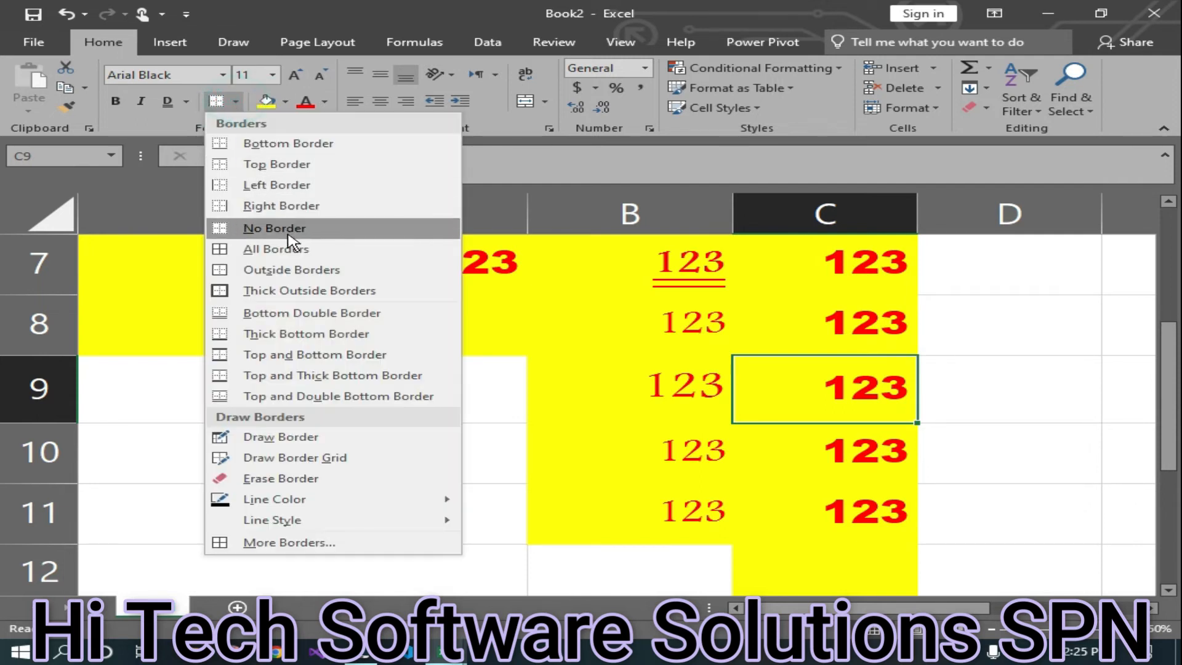
left_click(278, 205)
left_click(413, 448)
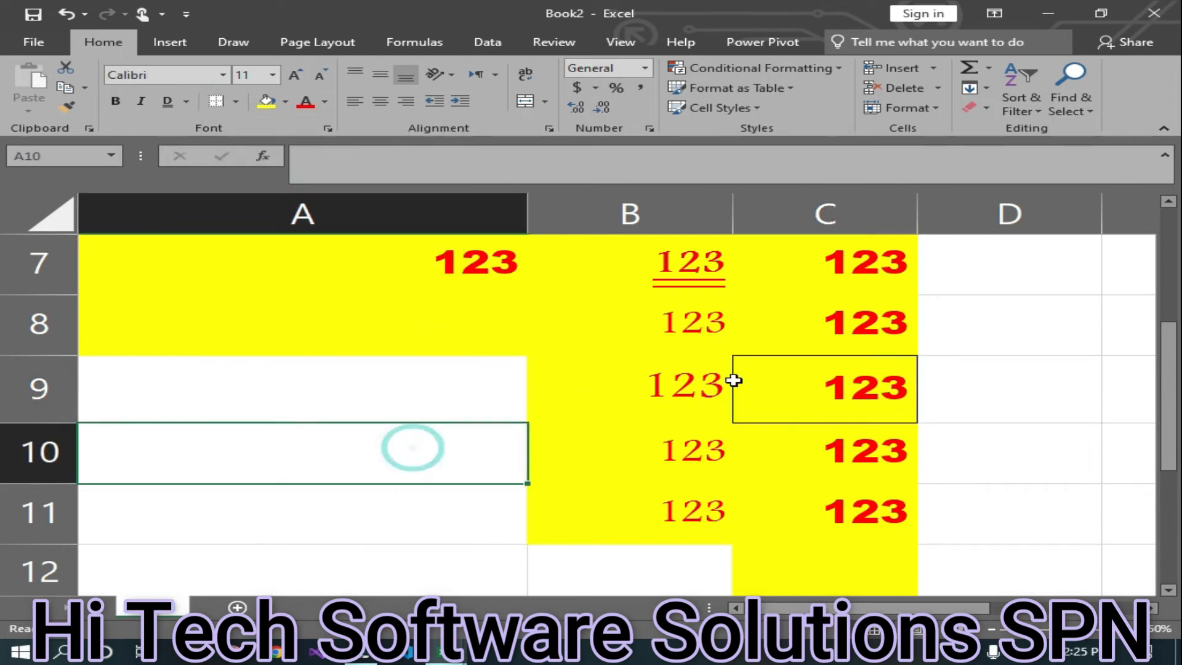
left_click(553, 530)
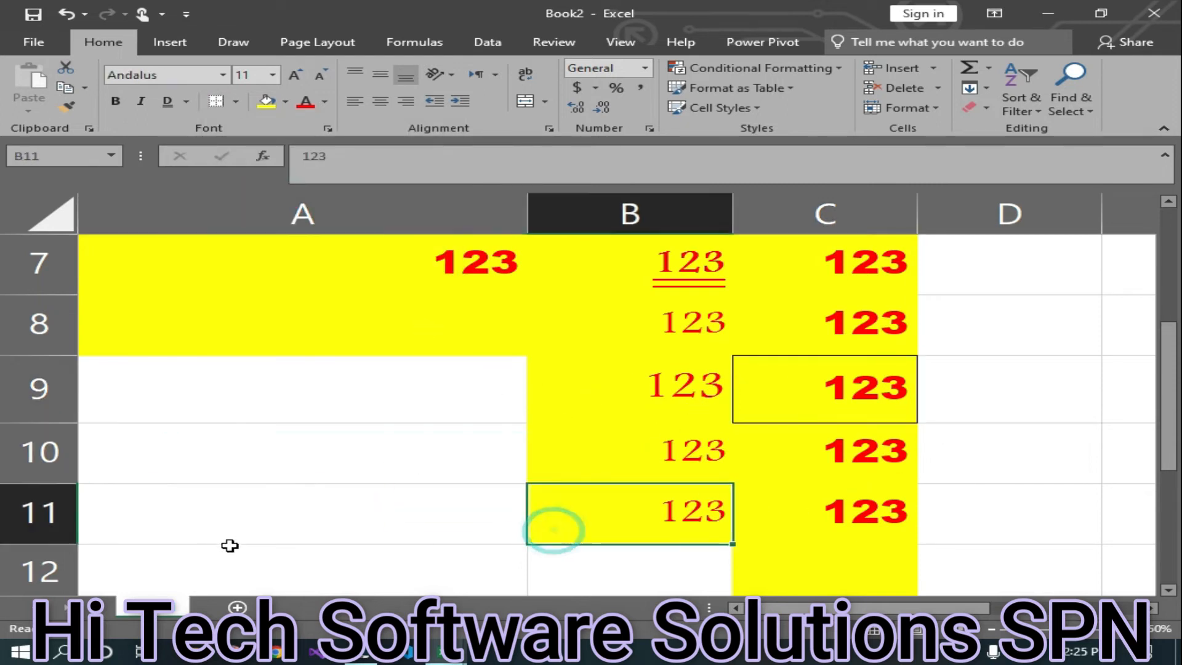
left_click(804, 375)
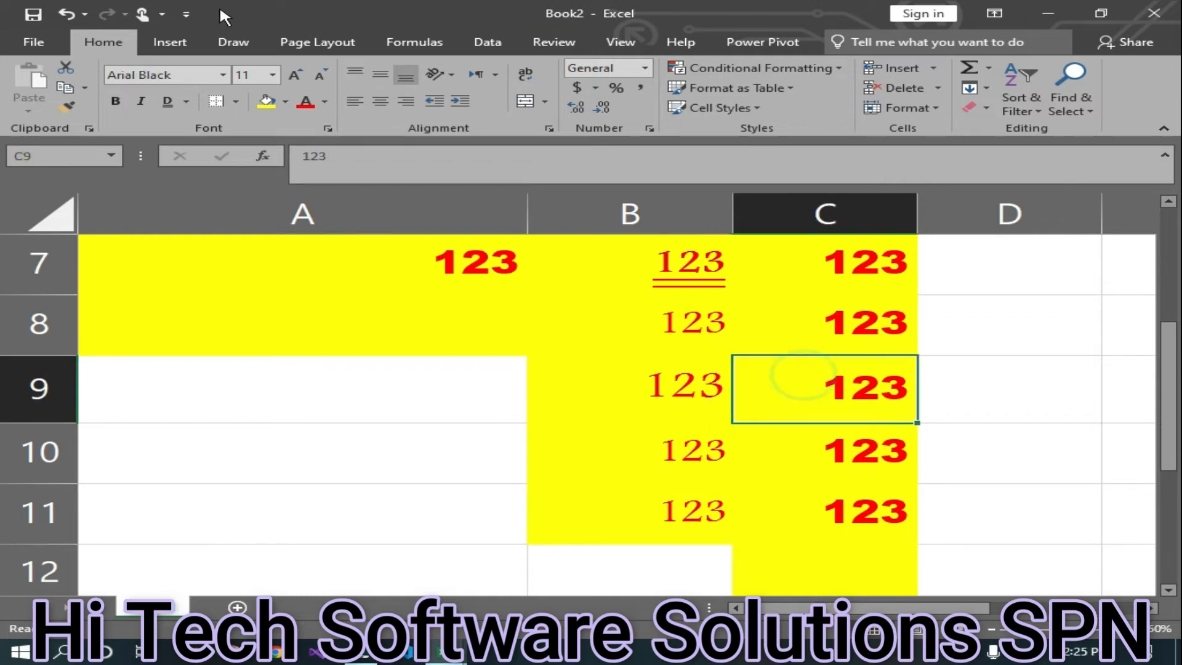
left_click(235, 102)
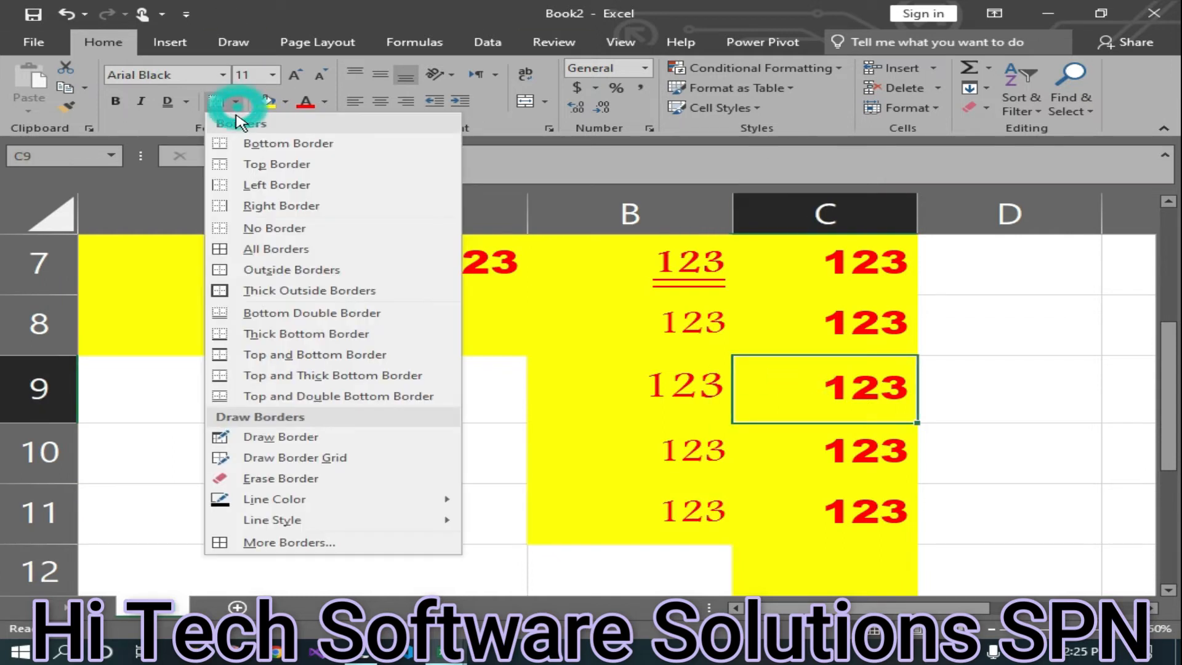
left_click(376, 146)
- Apply All Borders to cell B8 in one go and select cell A9
left_click(650, 332)
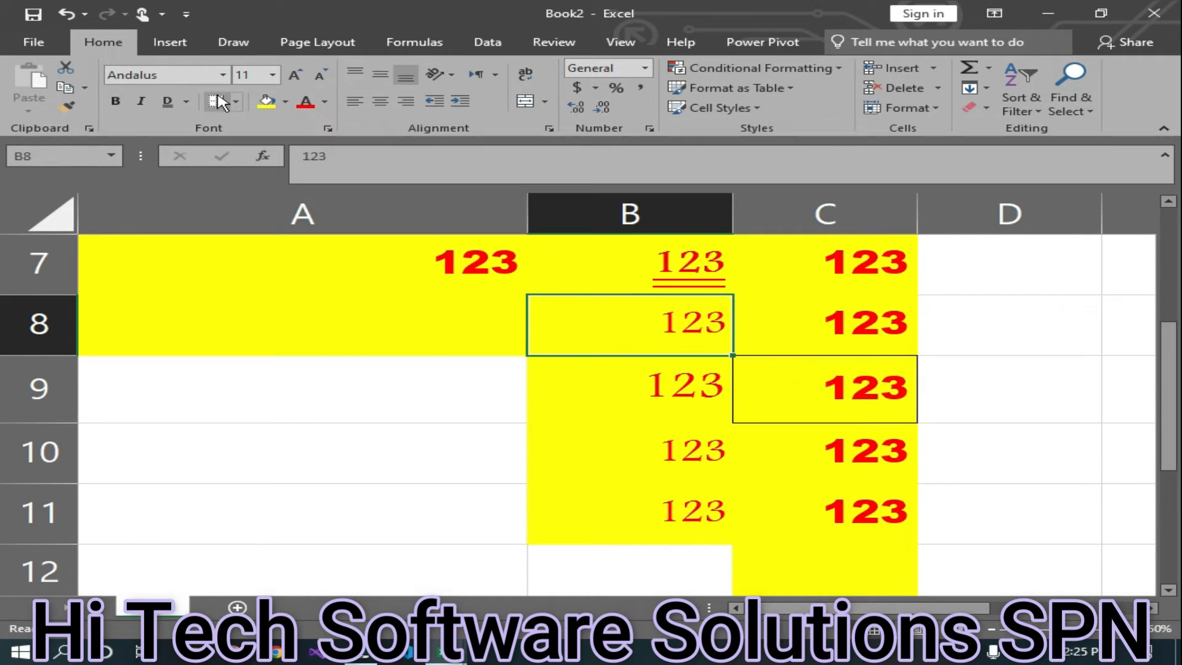
left_click(236, 101)
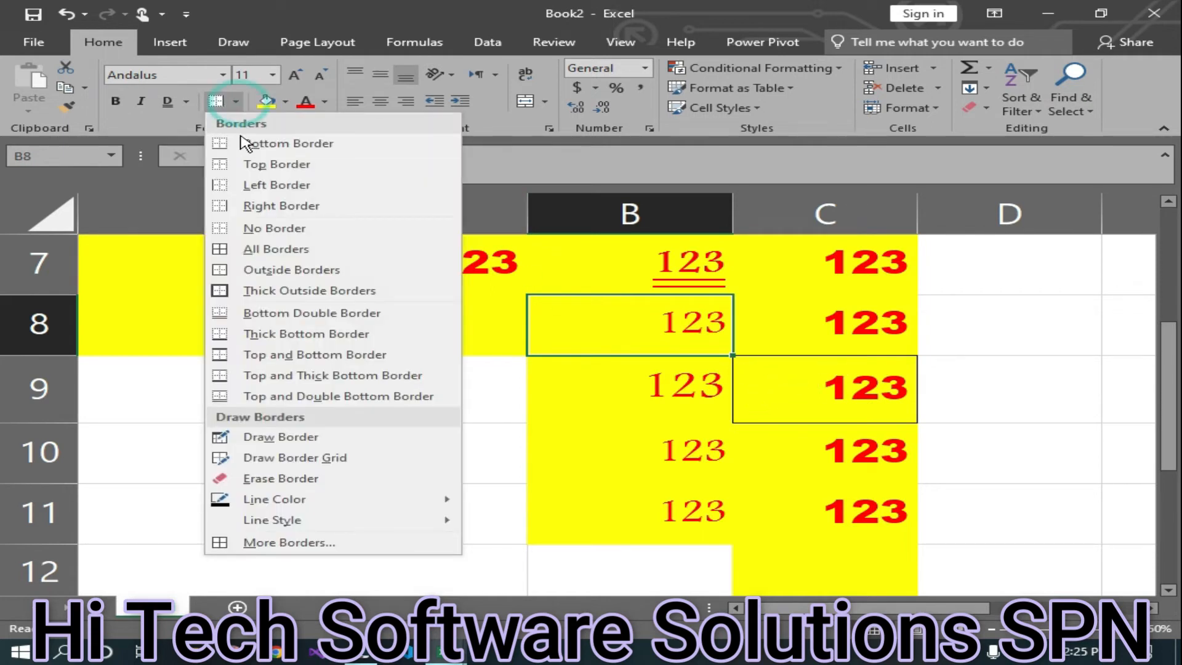
left_click(271, 249)
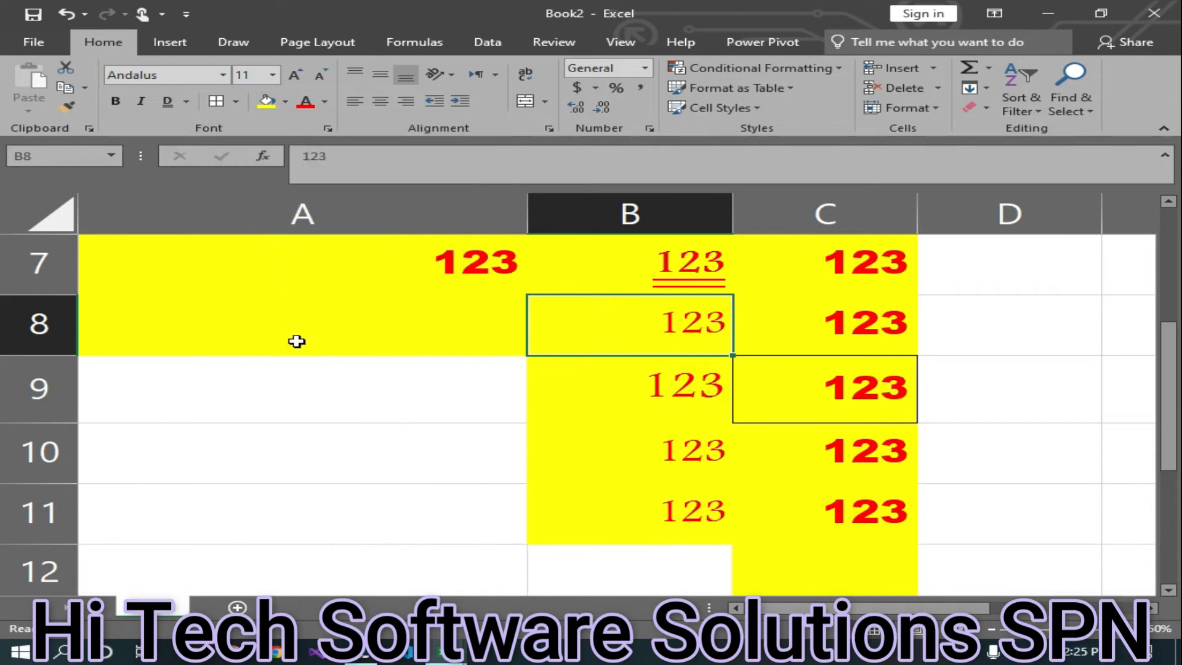
left_click(323, 382)
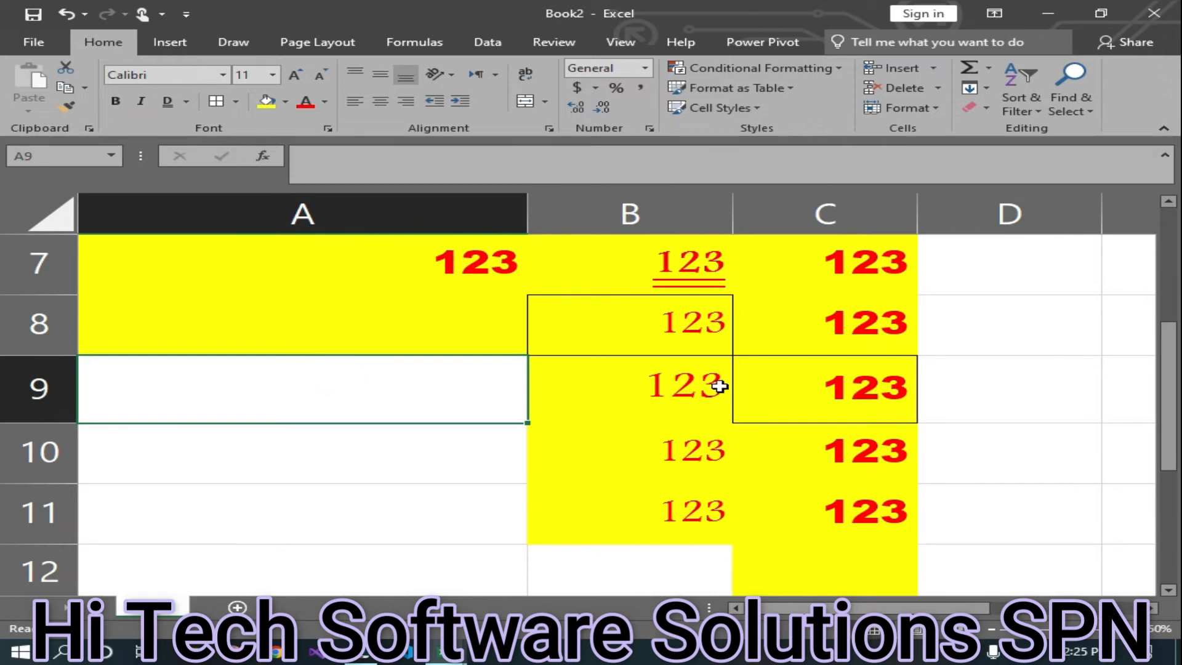
- Remove every border from cell C9 with No Border and select cell A10
left_click(775, 377)
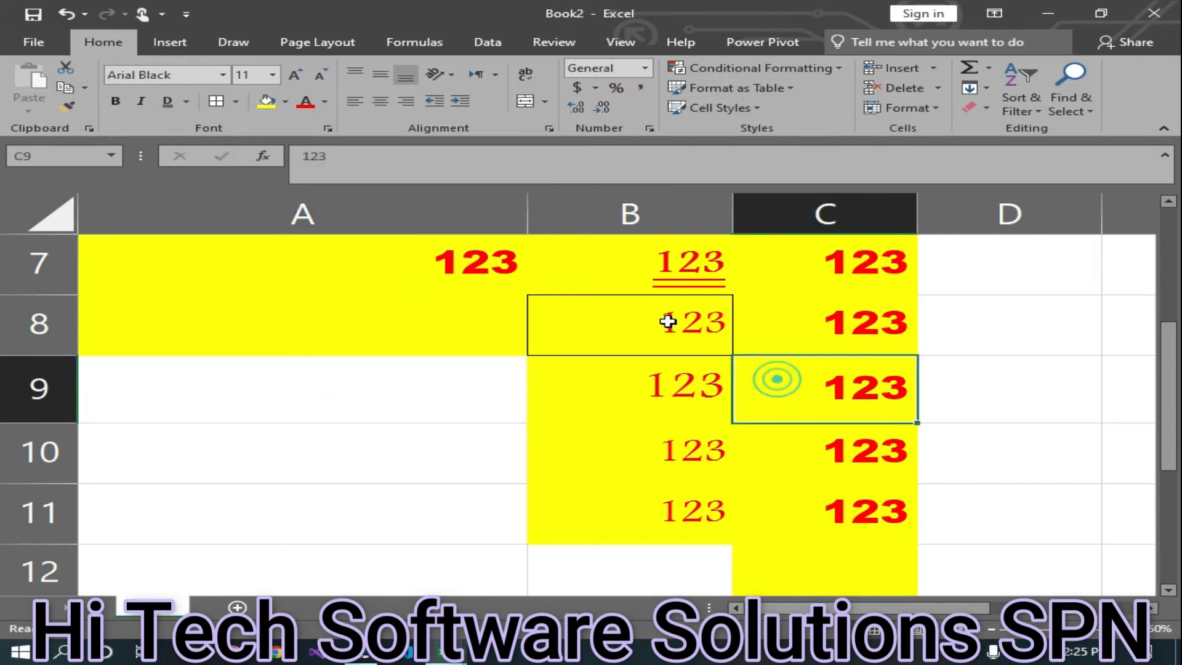
left_click(237, 100)
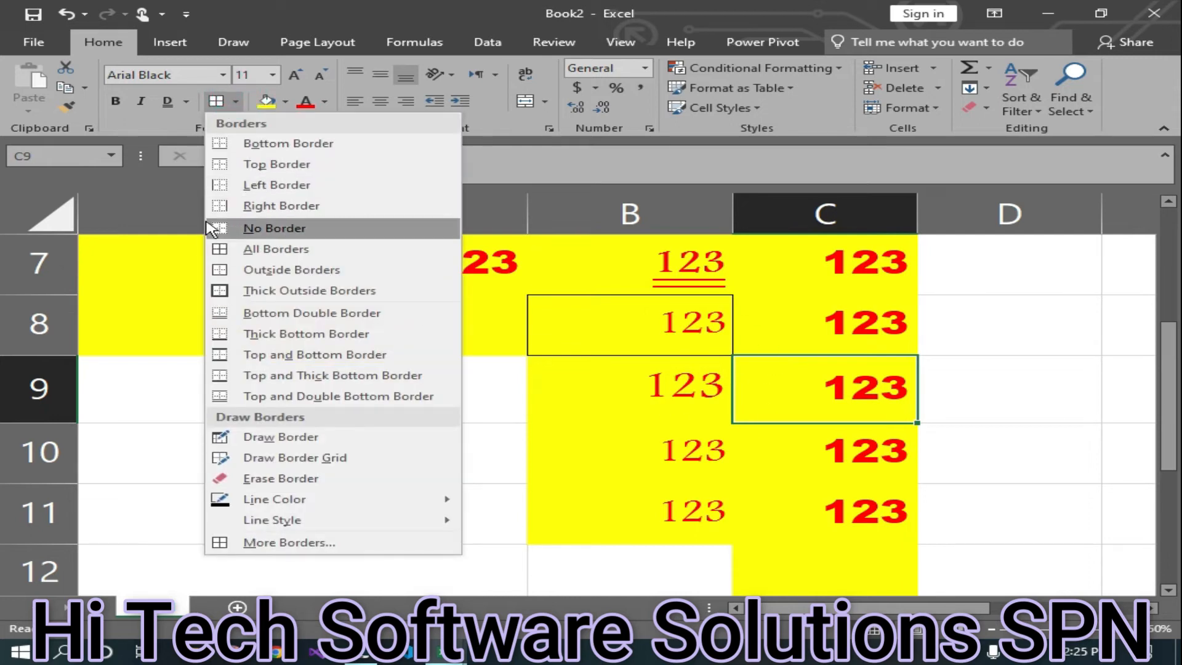
left_click(280, 228)
left_click(325, 437)
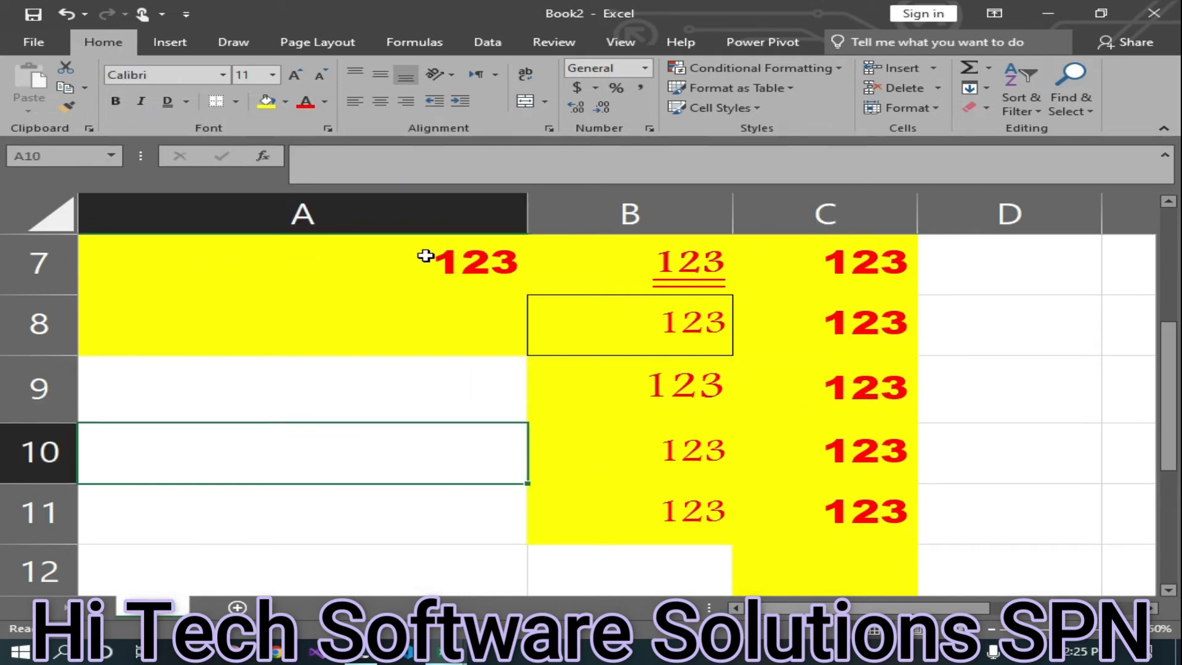
- Apply Outside Borders to cell C9 and select cell A10 to reveal the frame
left_click(773, 378)
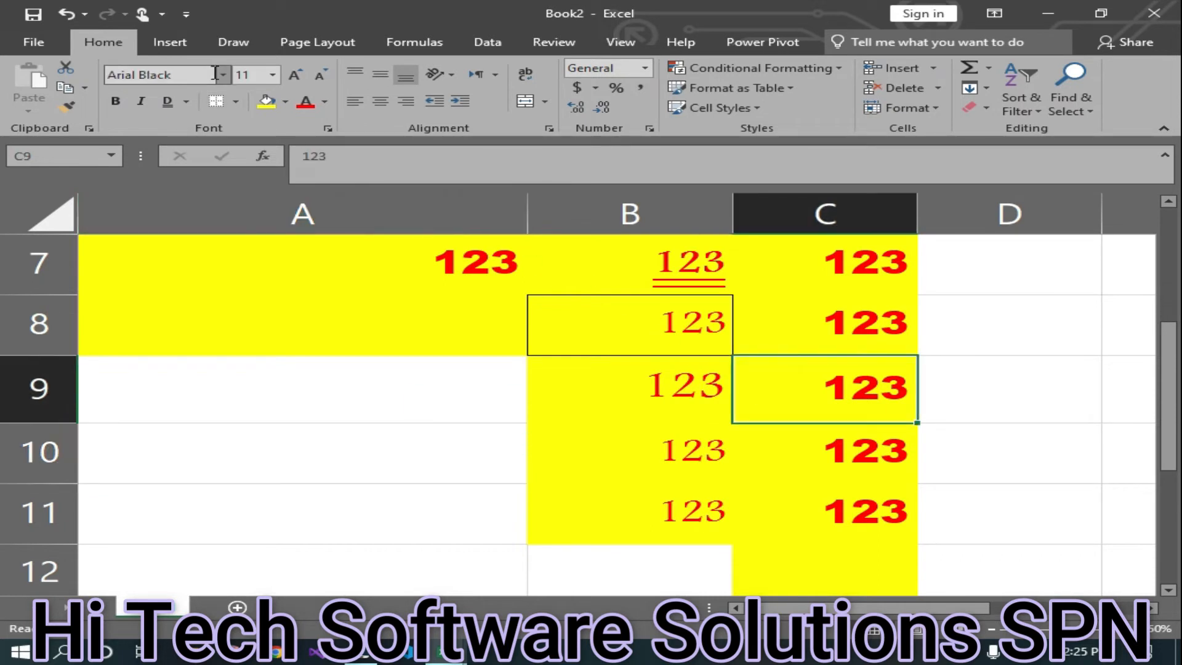
left_click(236, 101)
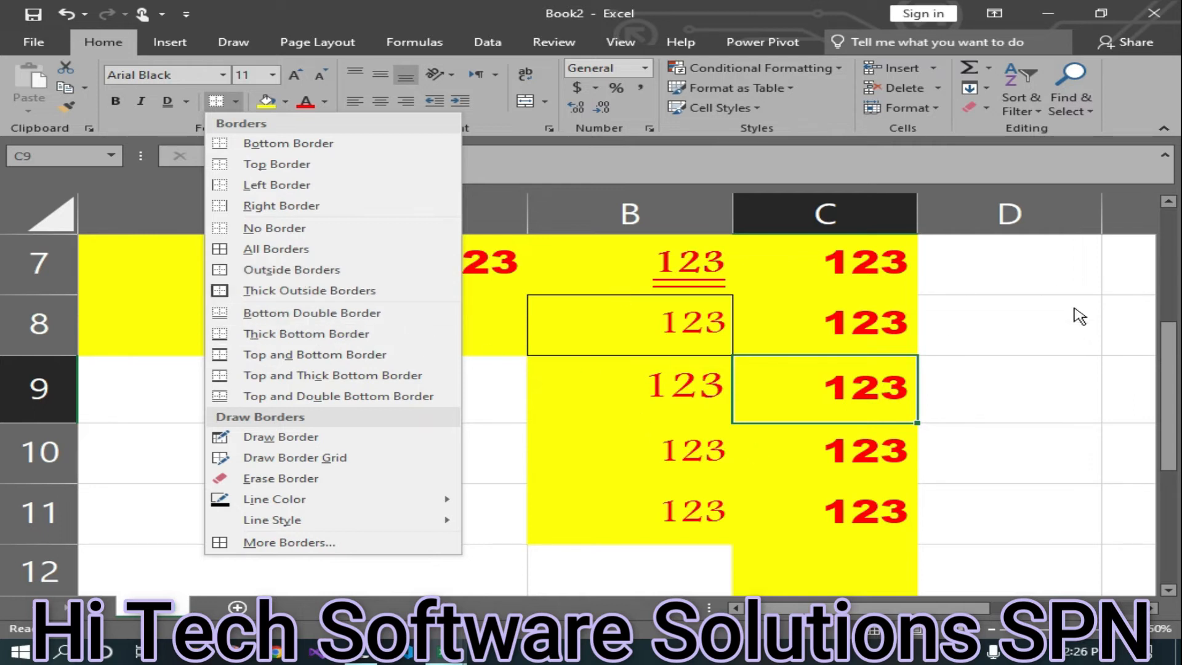
left_click(275, 269)
left_click(350, 446)
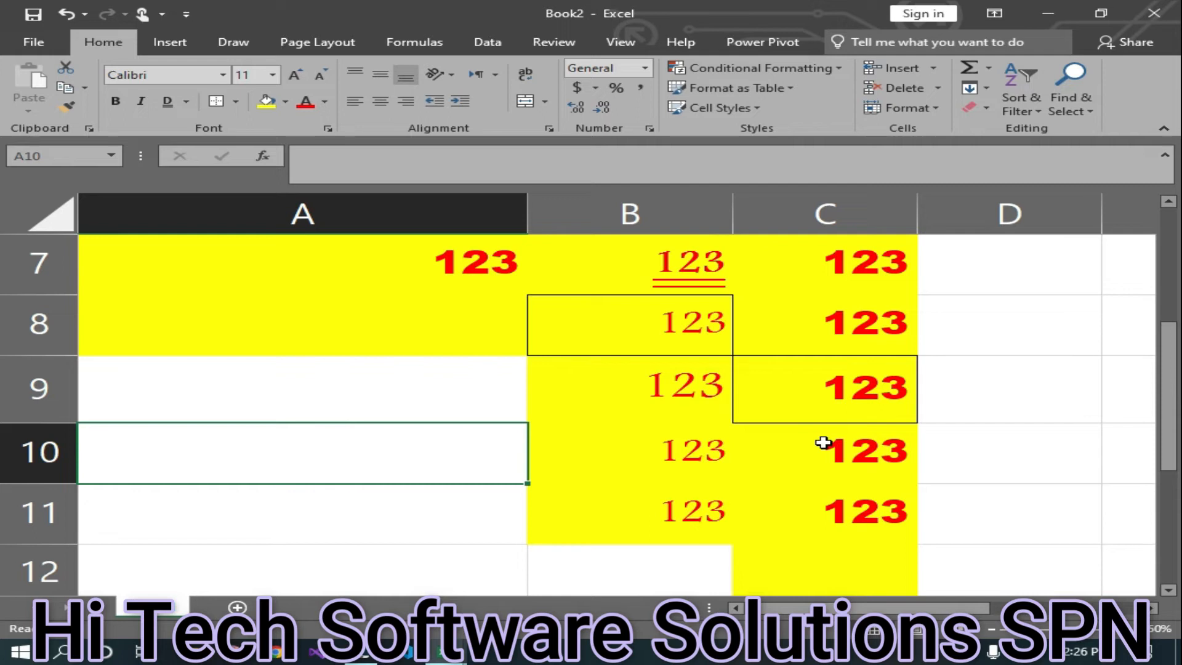
- Apply Outside Borders to cell B10 and select an empty cell in column A
left_click(609, 457)
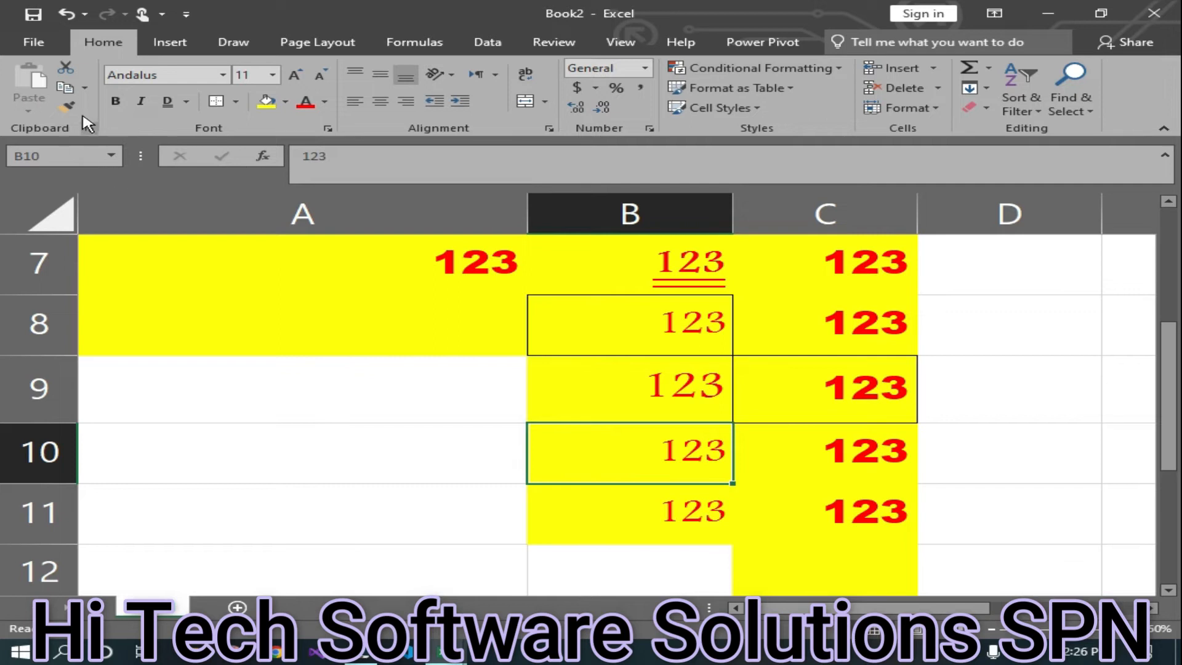
left_click(217, 100)
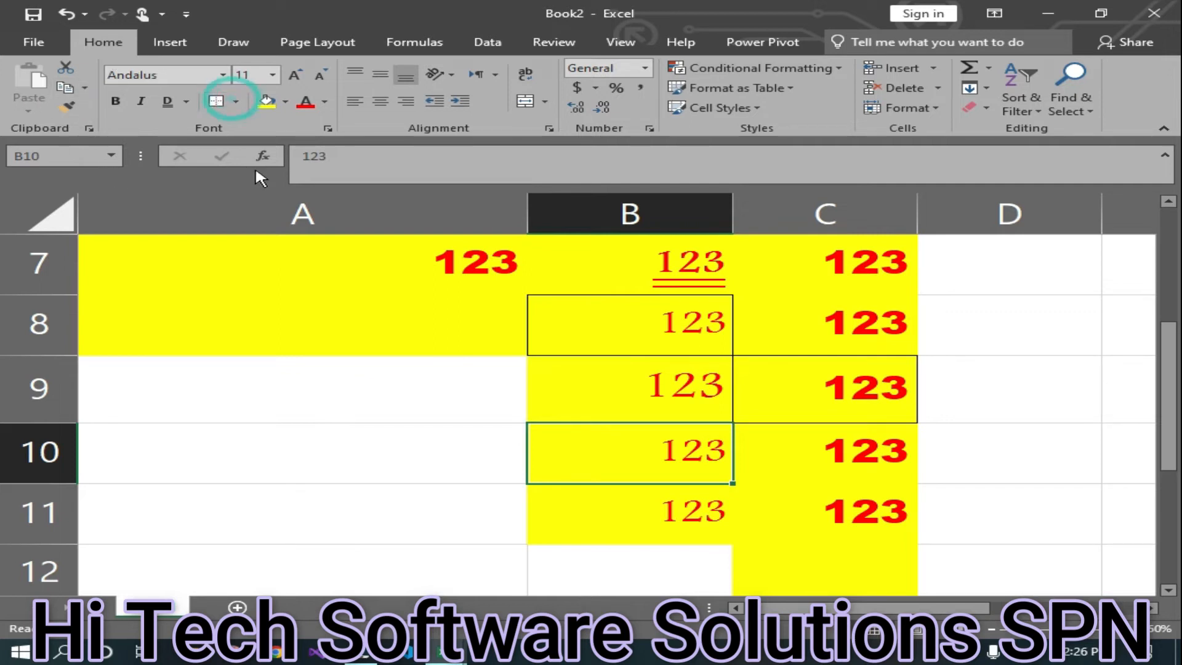
left_click(236, 101)
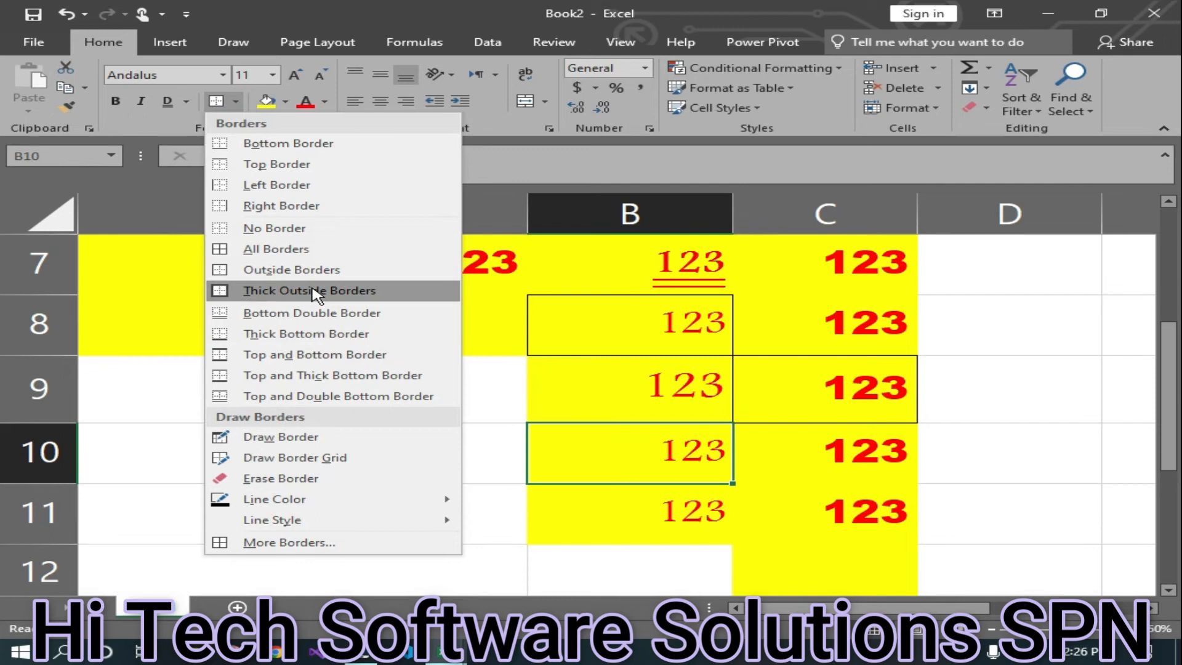
left_click(290, 268)
left_click(405, 463)
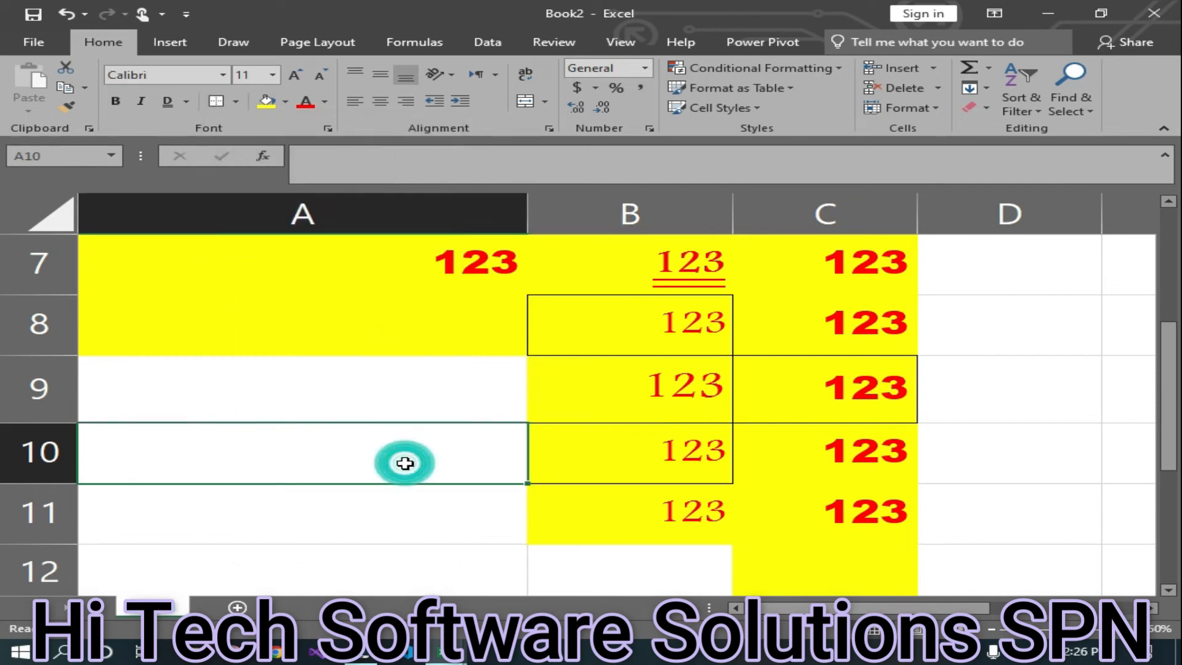
left_click(322, 585)
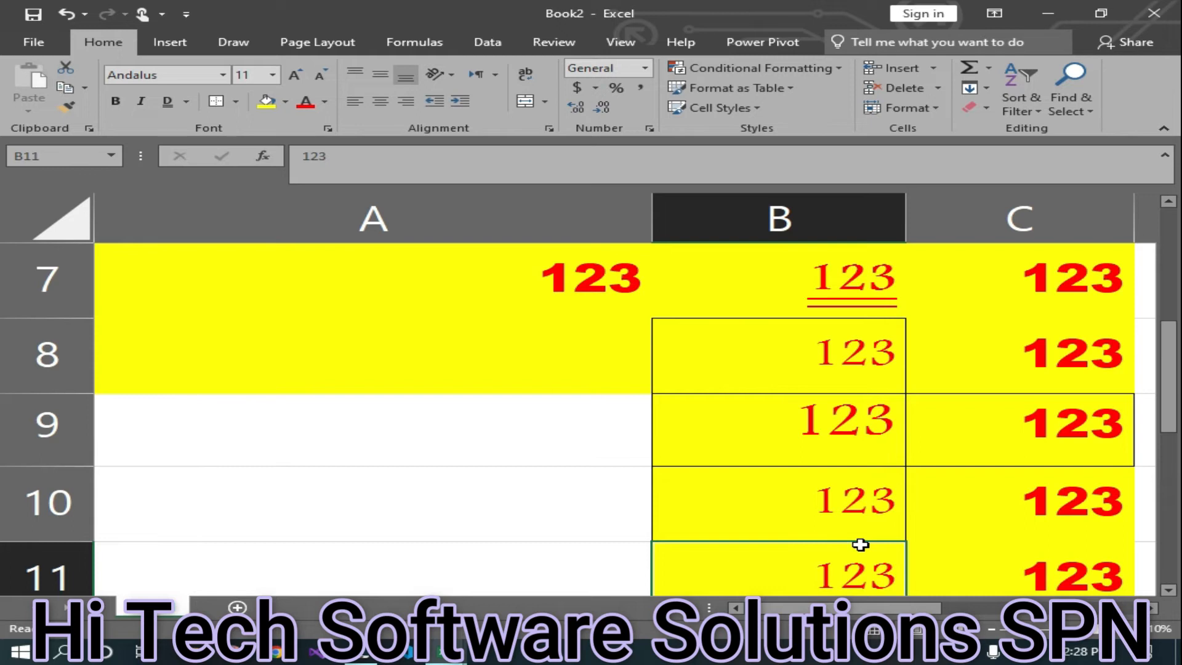
- Apply All Borders to cell B9 and select cell A10 to reveal the lines
left_click(739, 457)
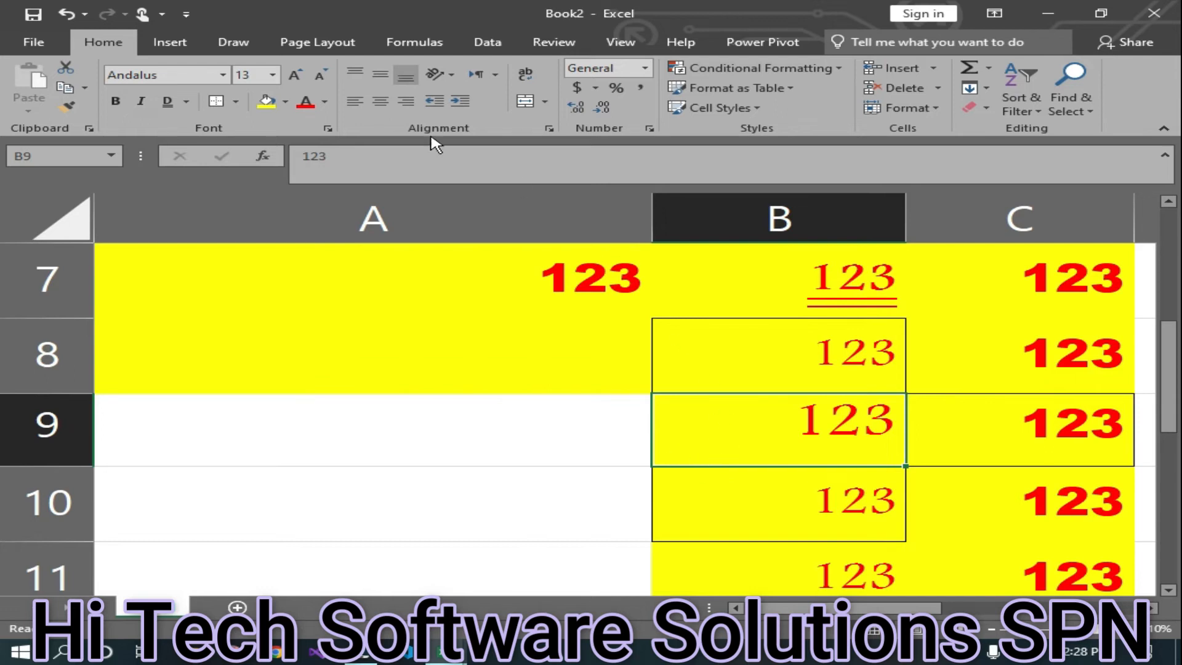
left_click(236, 102)
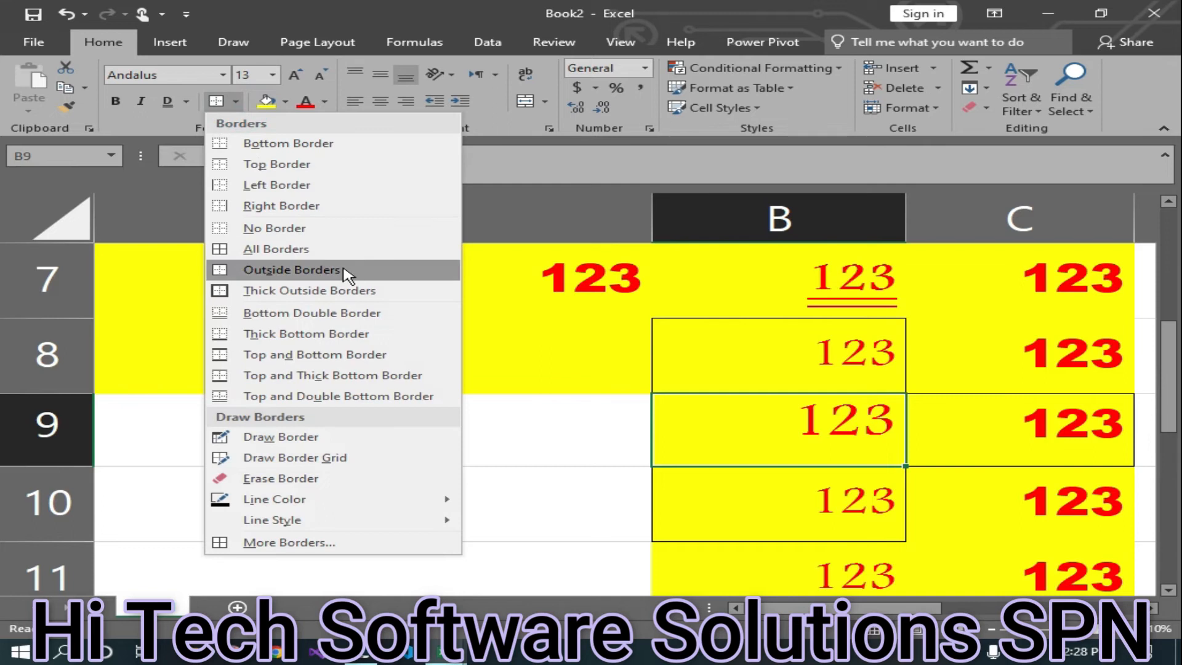
left_click(285, 249)
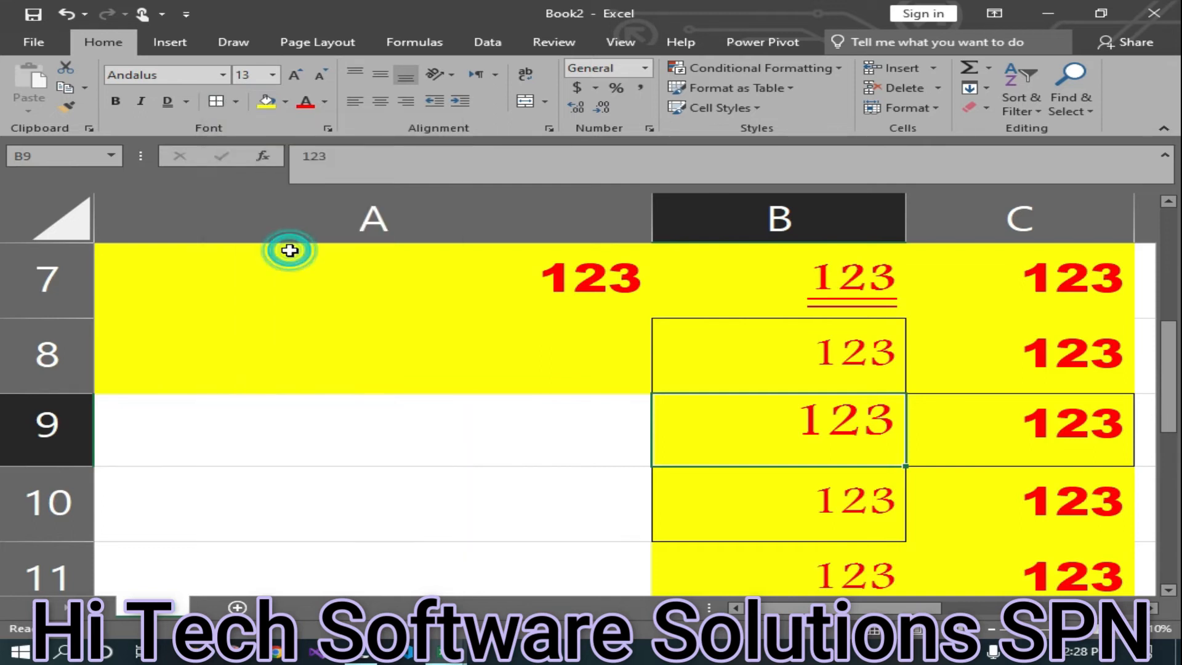
left_click(413, 531)
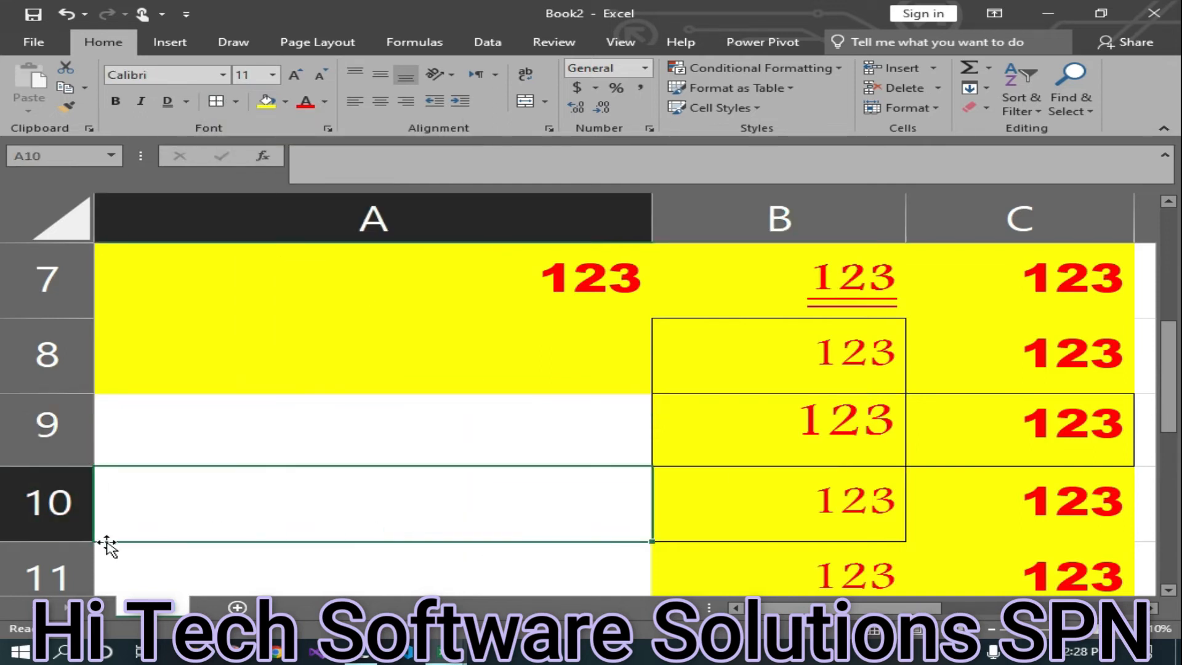
- Apply Thick Outside Borders to cell B9 and select cell A11
left_click(728, 452)
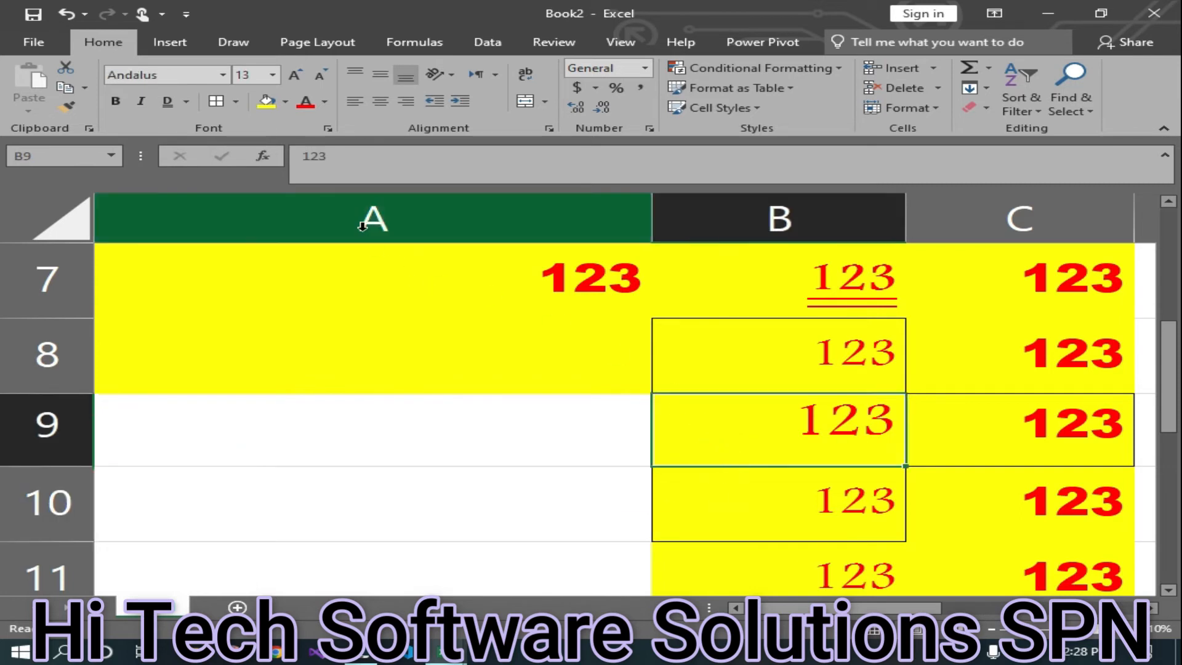
left_click(235, 102)
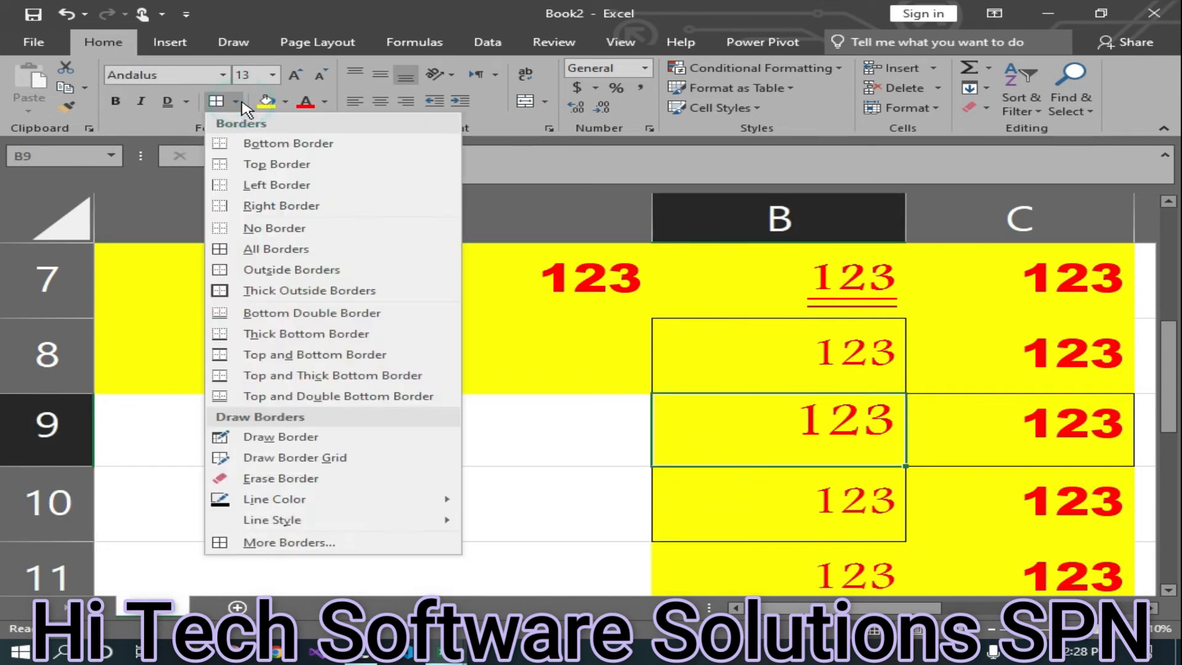
left_click(271, 299)
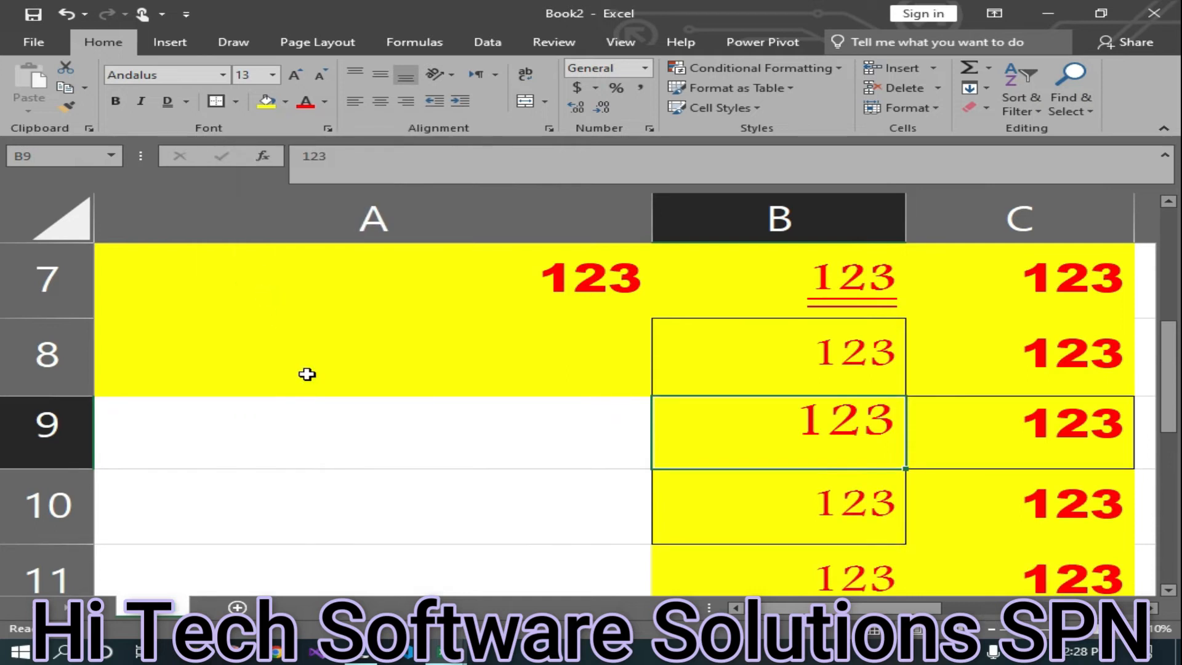
left_click(343, 570)
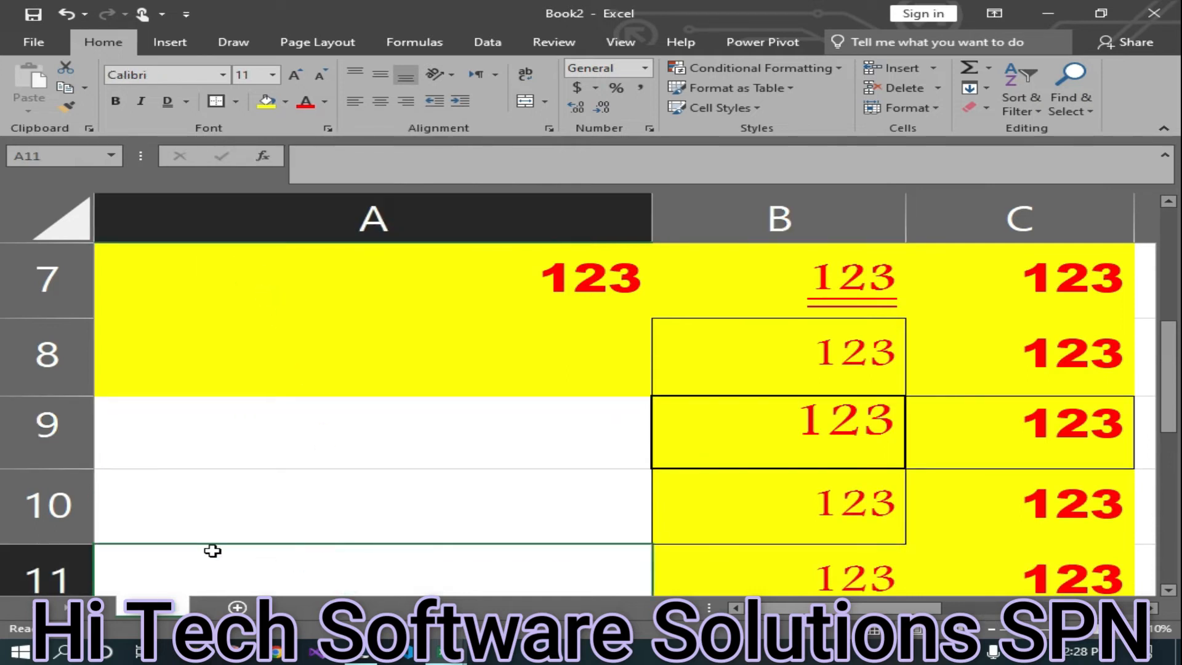
- Apply a Thick Bottom Border to cell C9 and select cell A10
left_click(1016, 431)
left_click(236, 100)
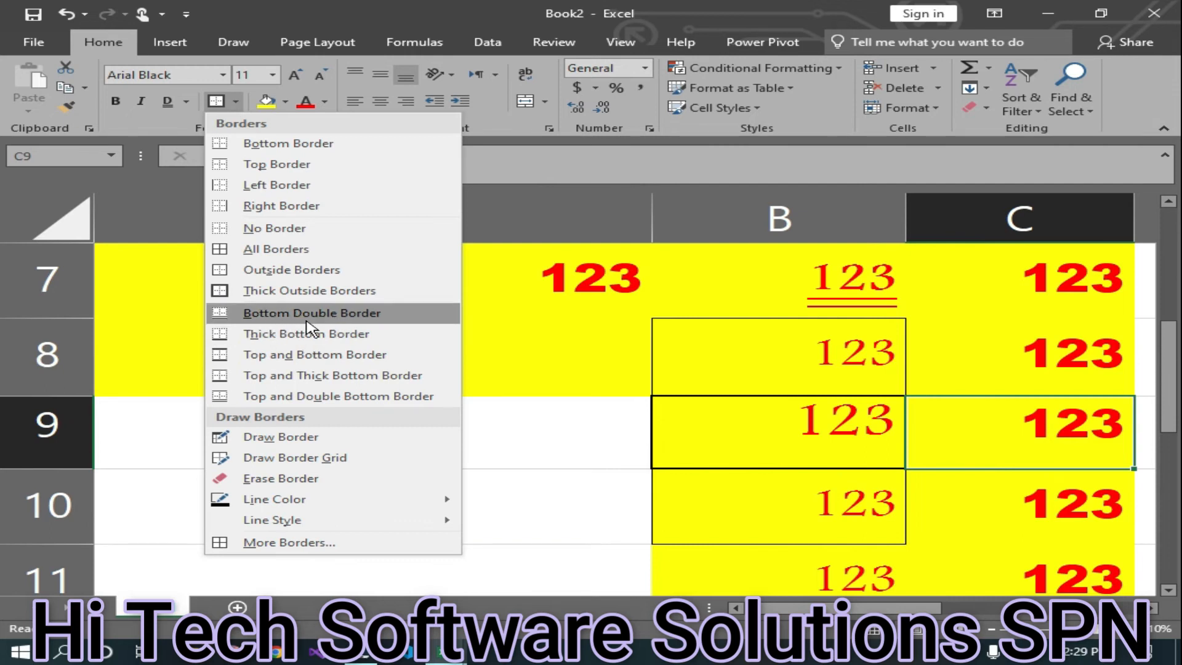
left_click(289, 335)
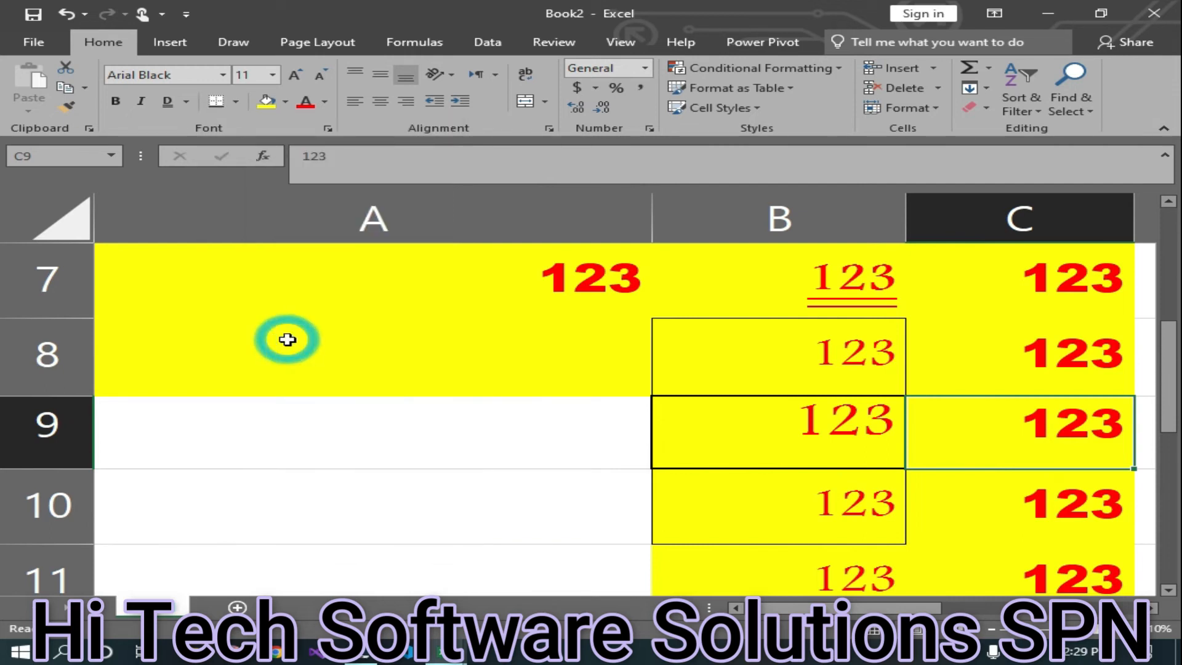
left_click(358, 515)
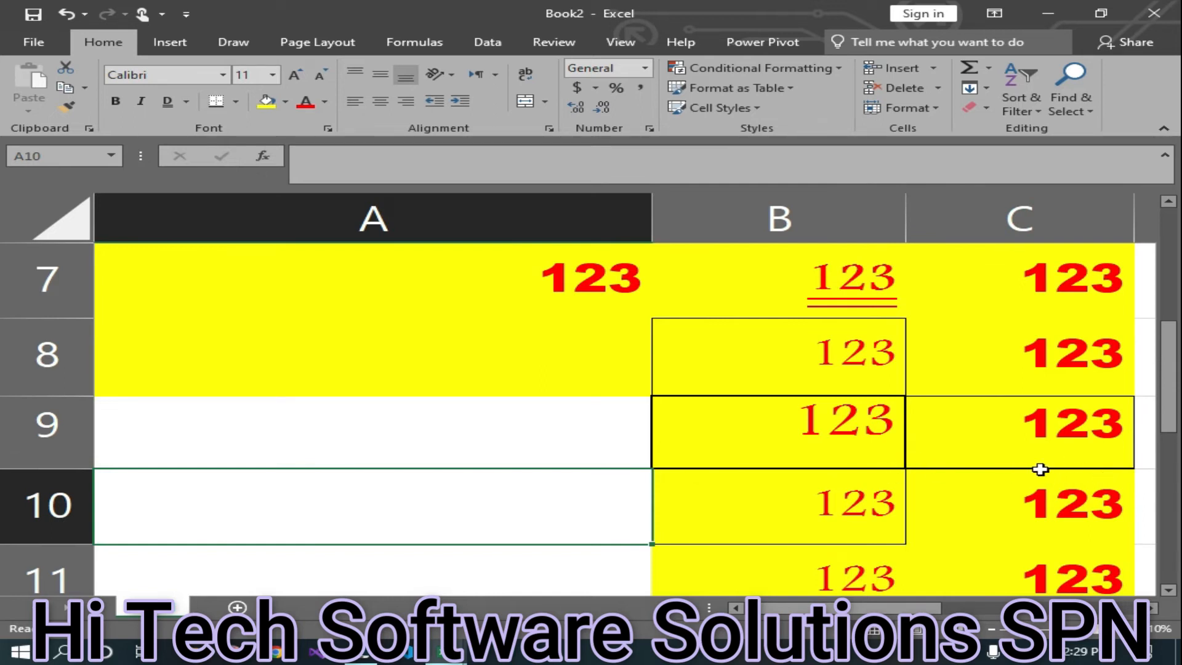
- Replace the thick bottom line of cell C9 with a Bottom Double Border and select cell A10
left_click(1101, 444)
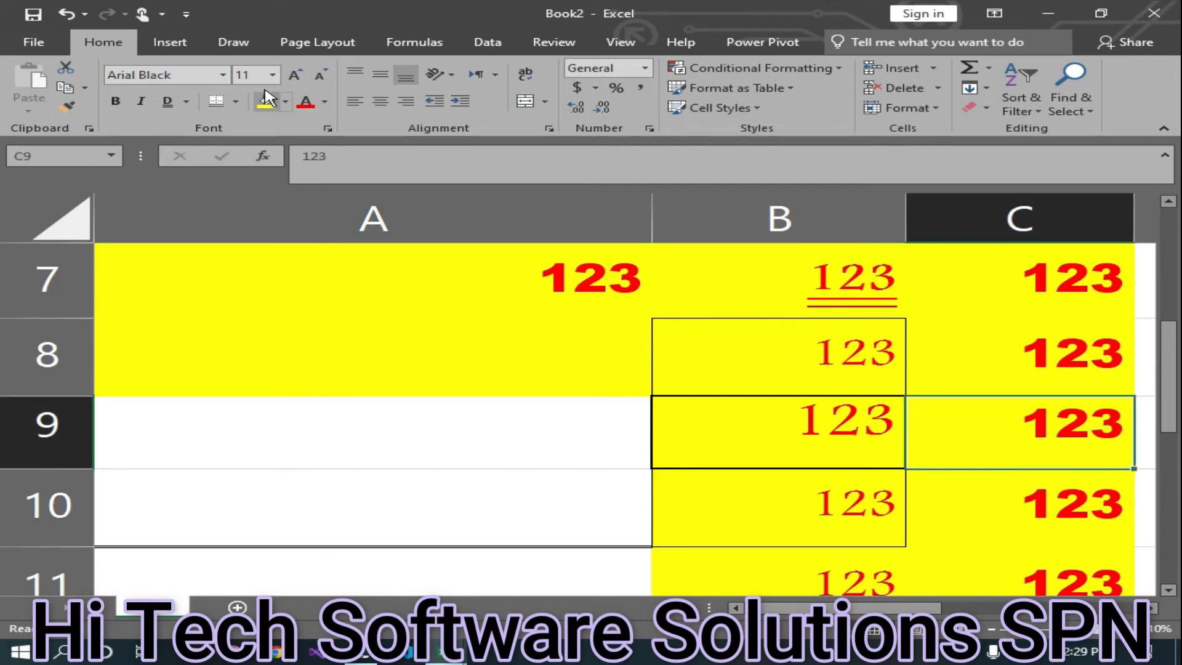
left_click(235, 102)
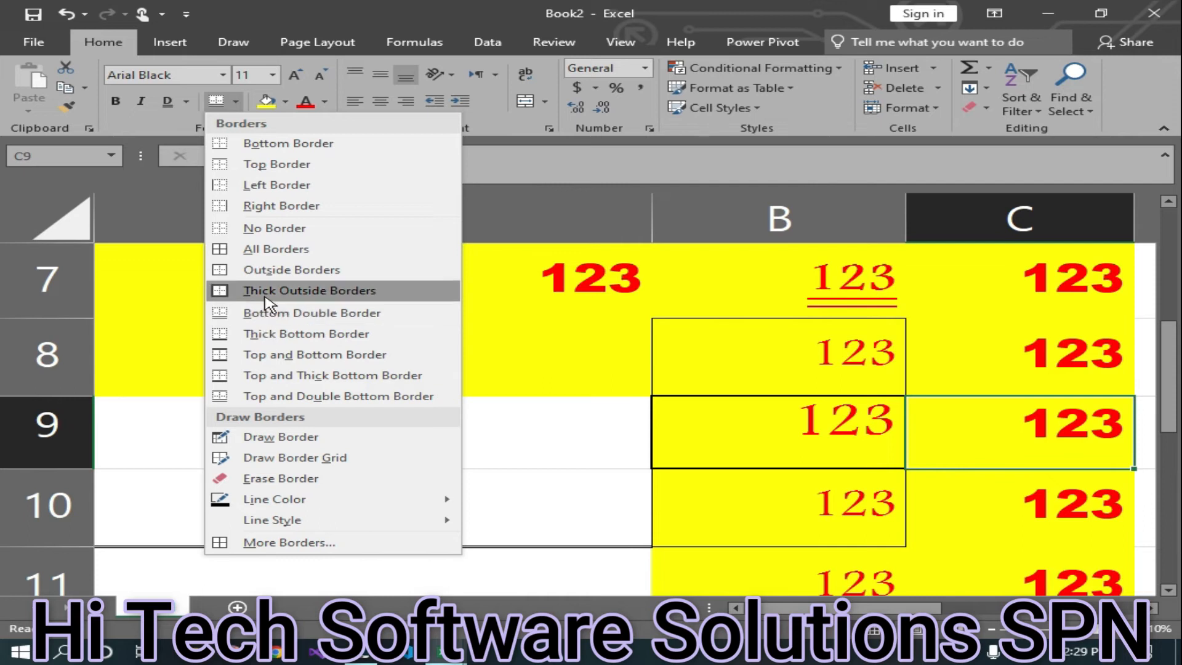
left_click(260, 333)
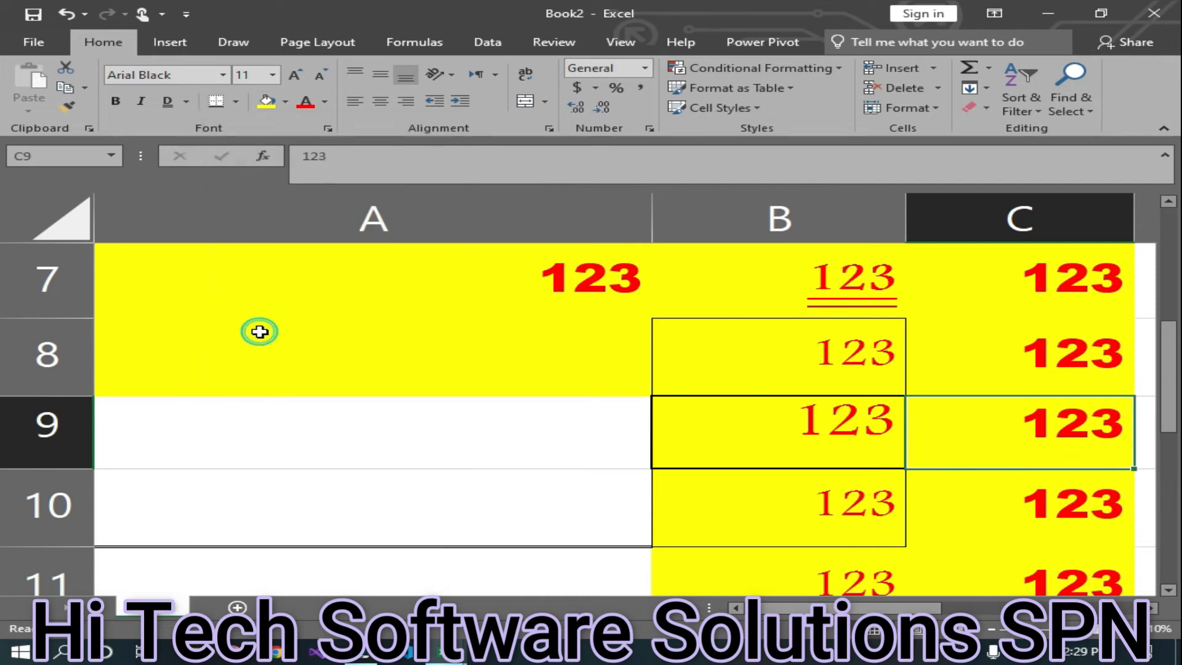
left_click(236, 102)
left_click(271, 317)
left_click(456, 499)
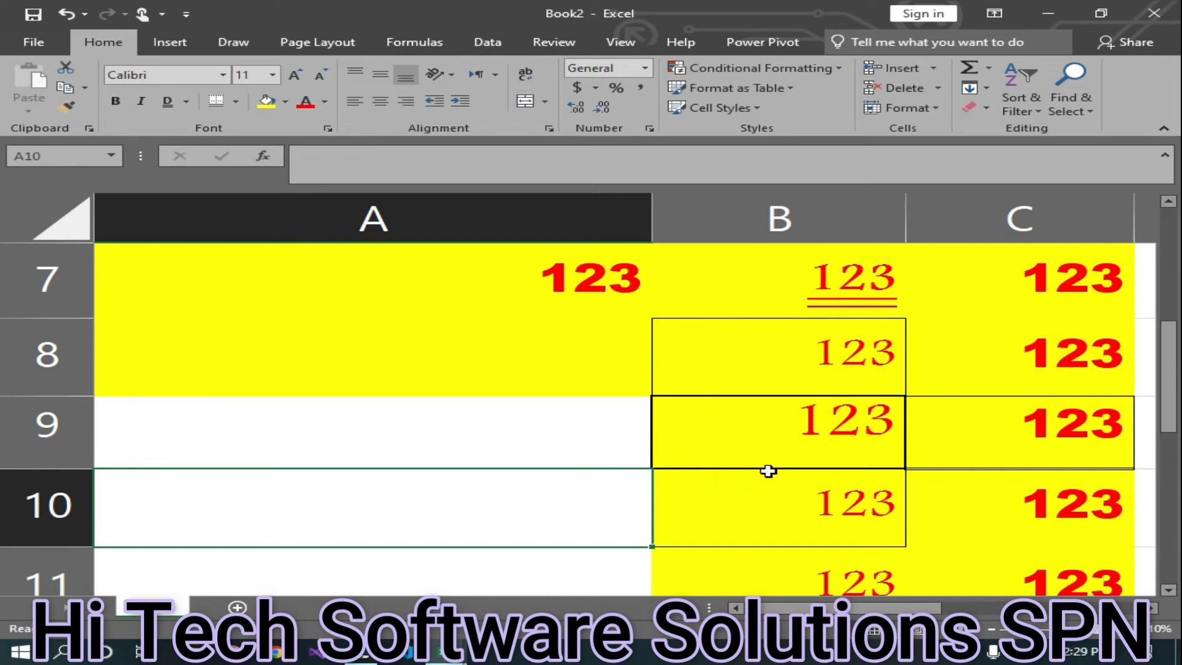
- Select cell A7 and narrow column A to about the width of column B
left_click(236, 101)
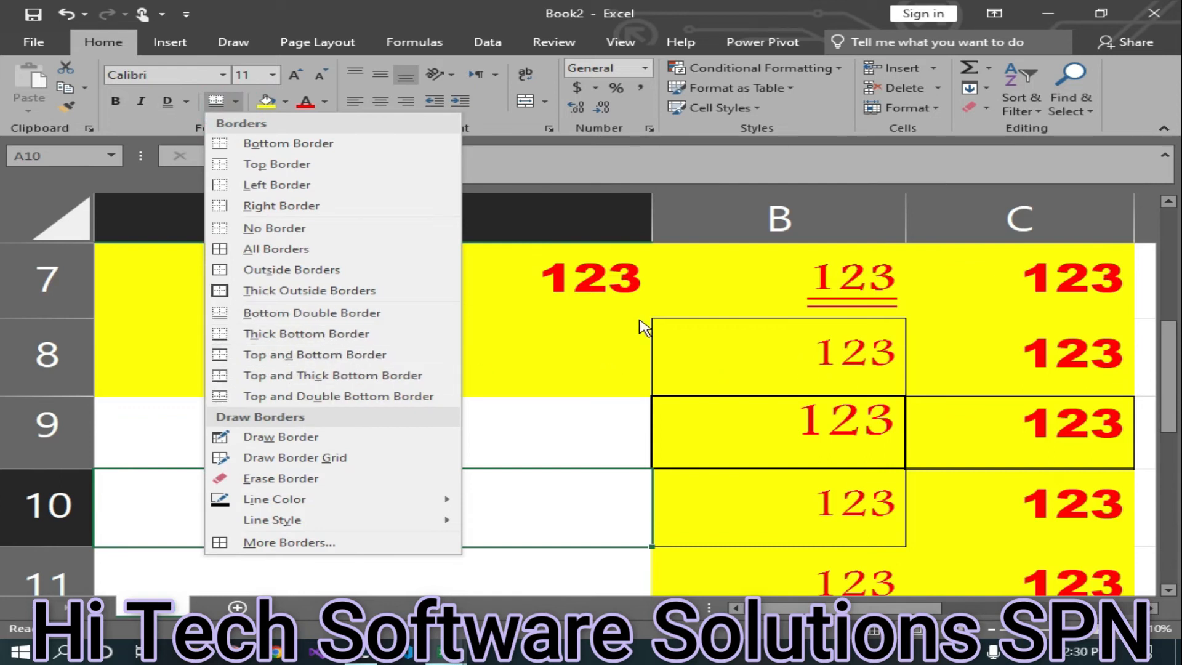
left_click(517, 272)
left_click(464, 282)
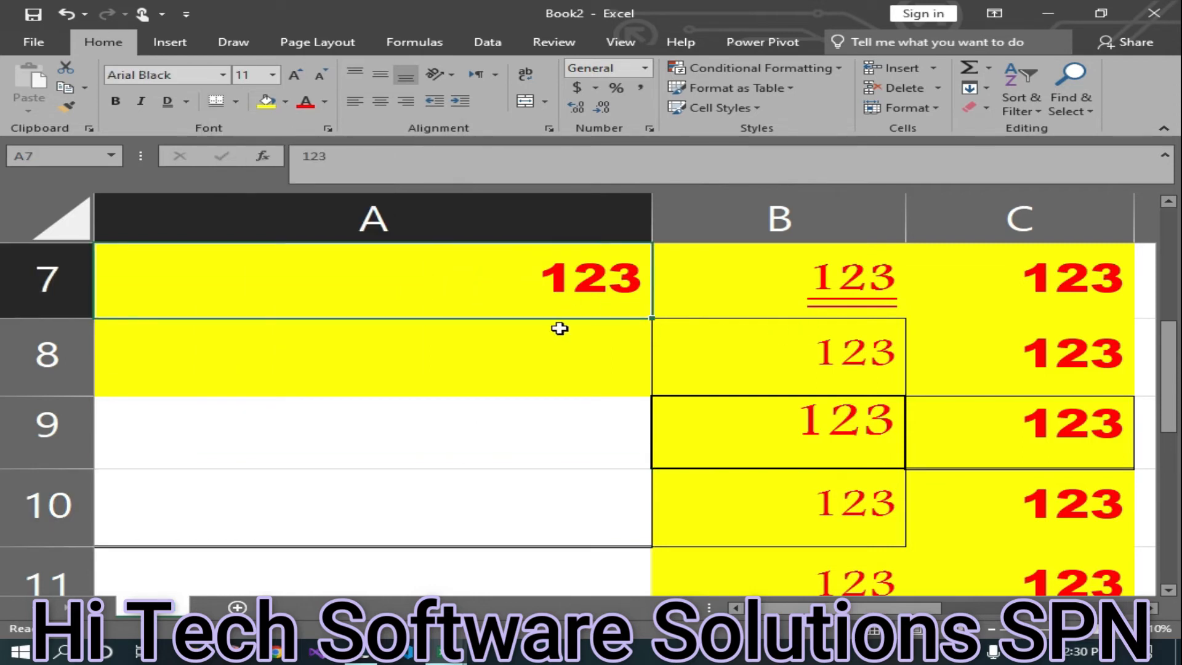
scroll(436, 325, "up", 1)
scroll(436, 324, "up", 2)
left_click_drag(646, 216, 351, 237)
scroll(300, 335, "down", 2)
scroll(290, 335, "up", 1)
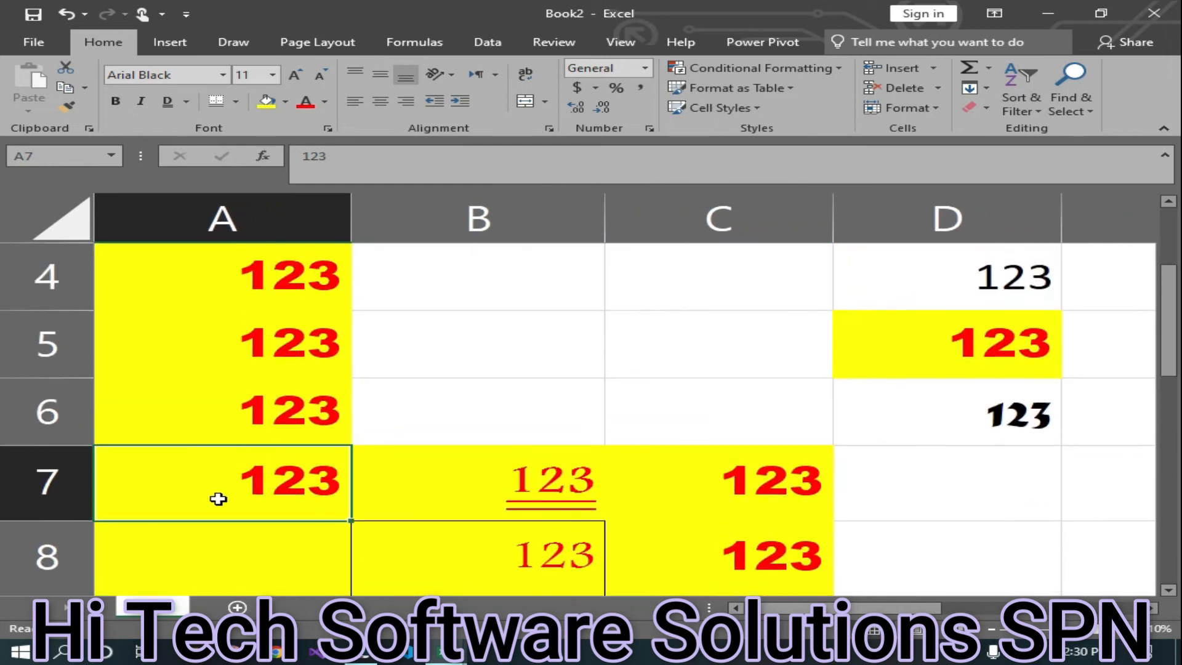
- Apply a Top and Bottom Border to cell A7 and select other cells to reveal the lines
left_click(239, 102)
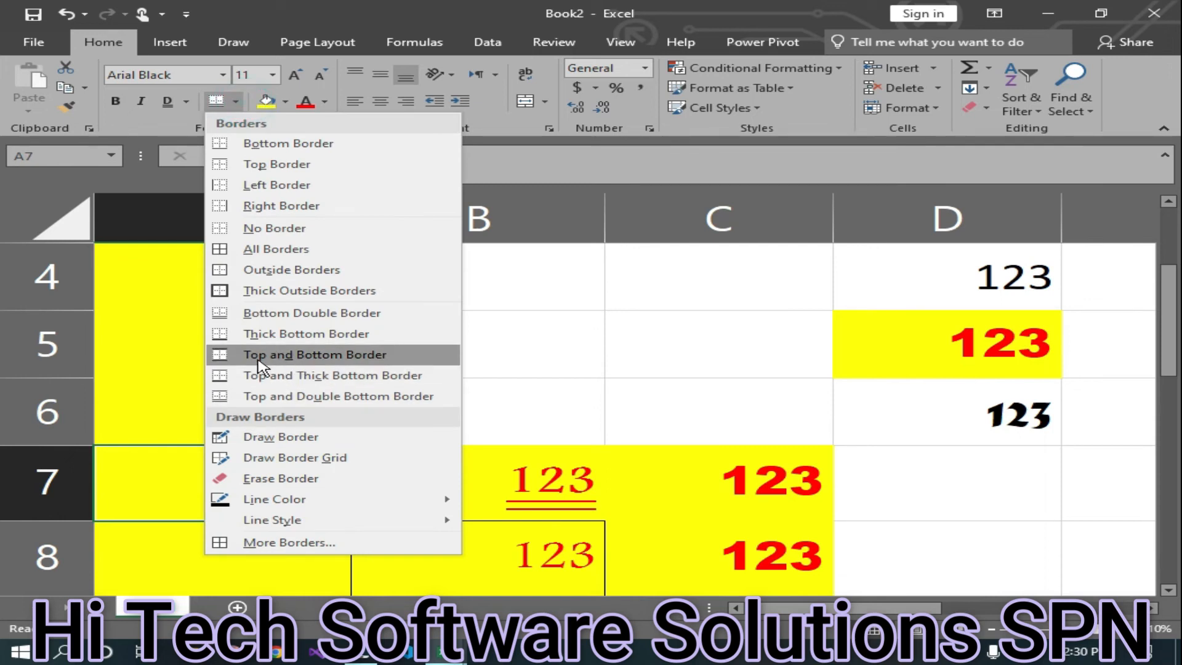
left_click(345, 362)
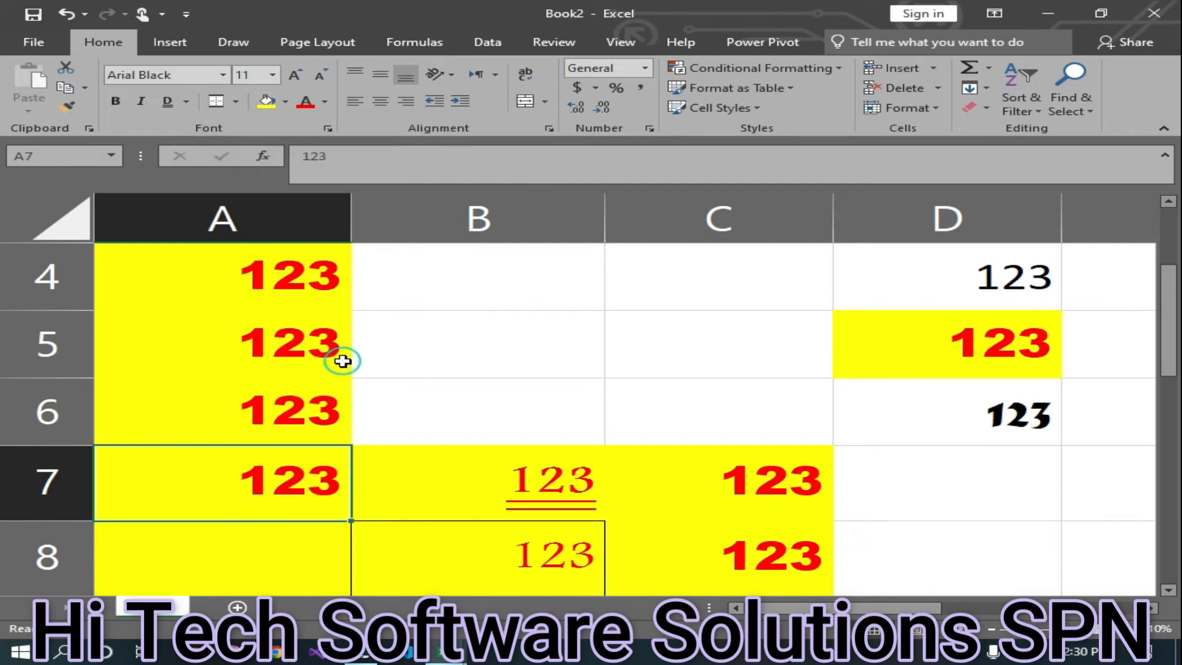
double_click(627, 350)
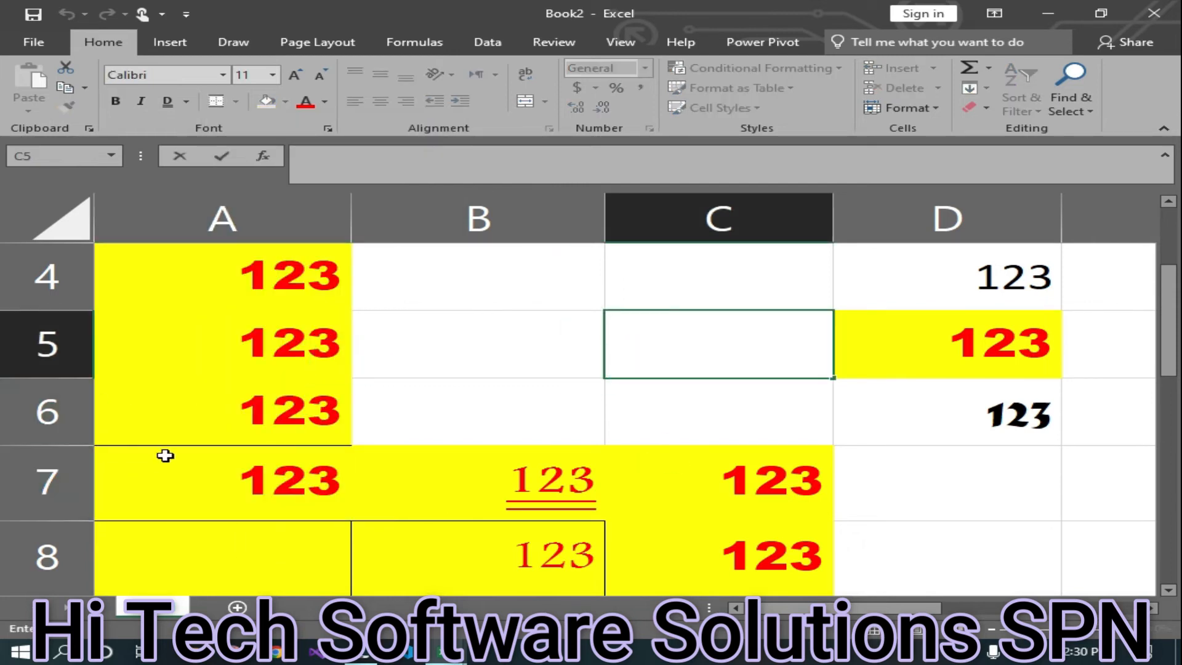
double_click(185, 477)
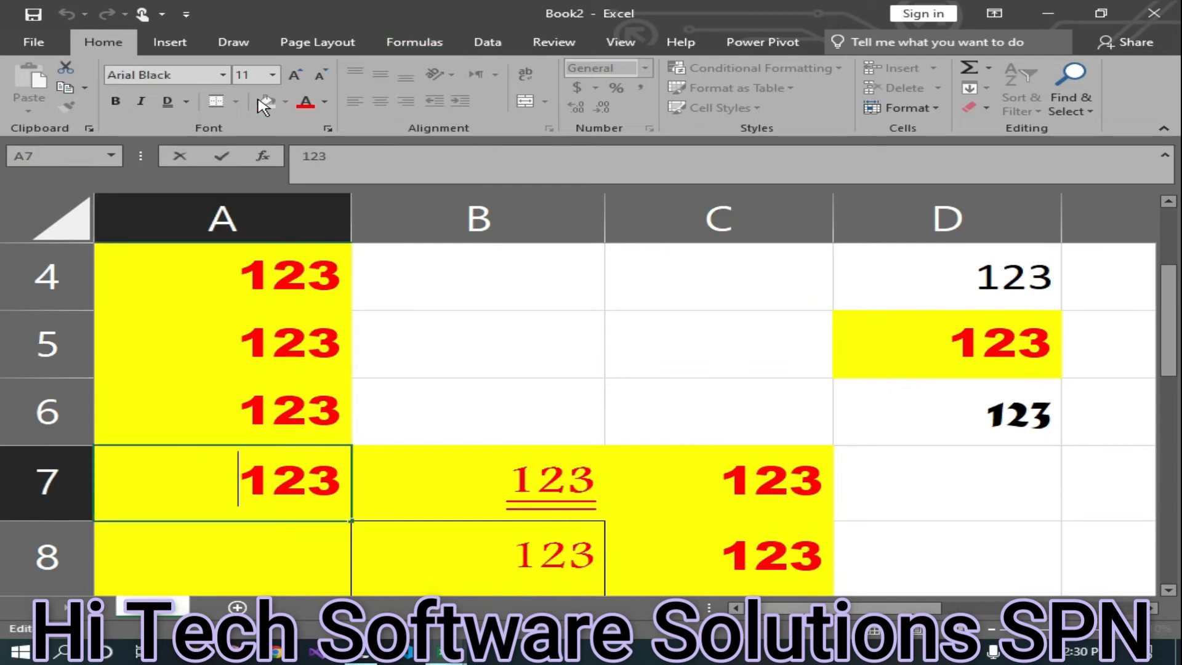
left_click(211, 413)
left_click(176, 482)
- Apply a Top and Thick Bottom Border to cell A5 and select cell C5
left_click(146, 349)
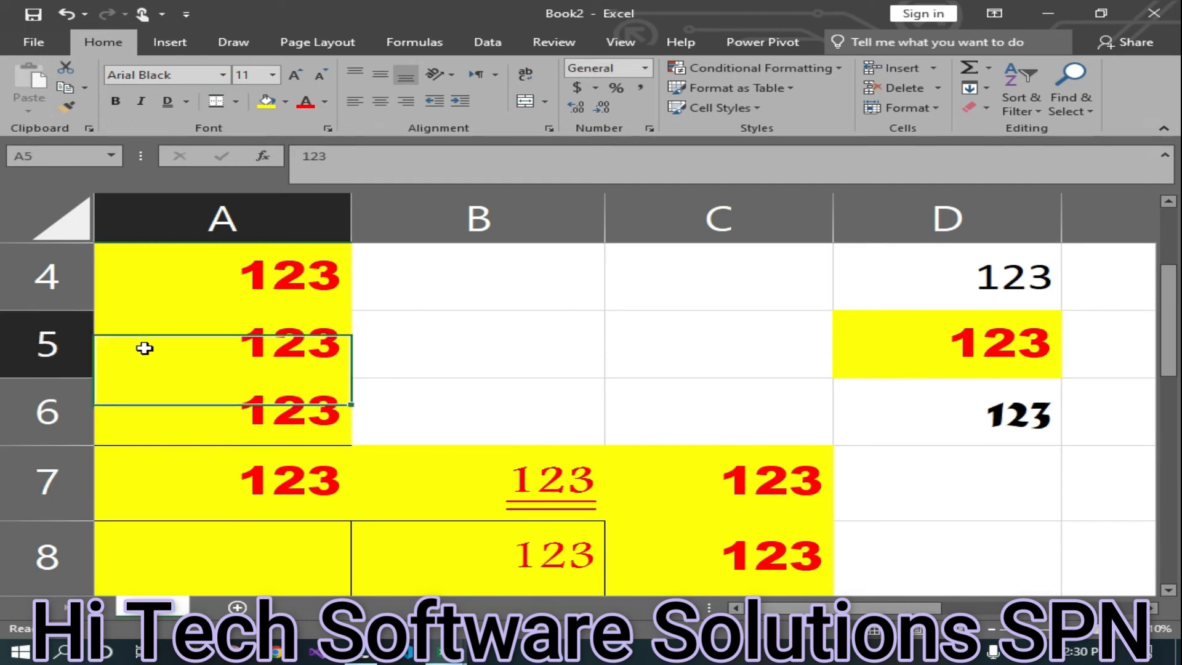
left_click(236, 101)
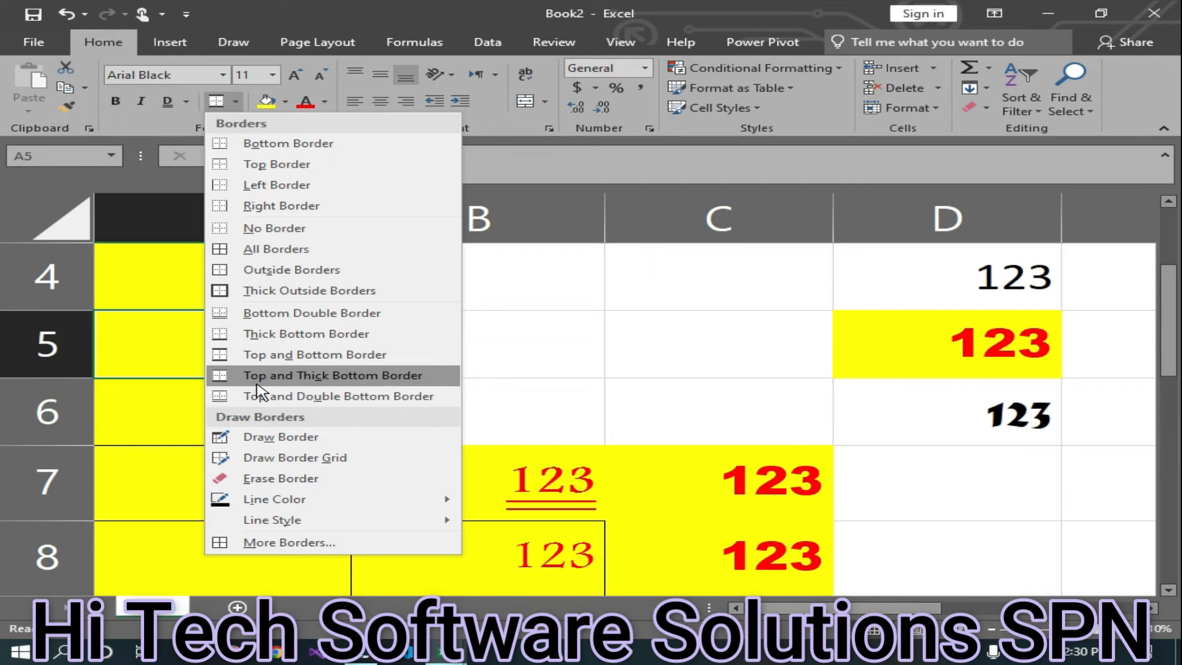
left_click(363, 381)
left_click(362, 373)
left_click(429, 430)
left_click(671, 350)
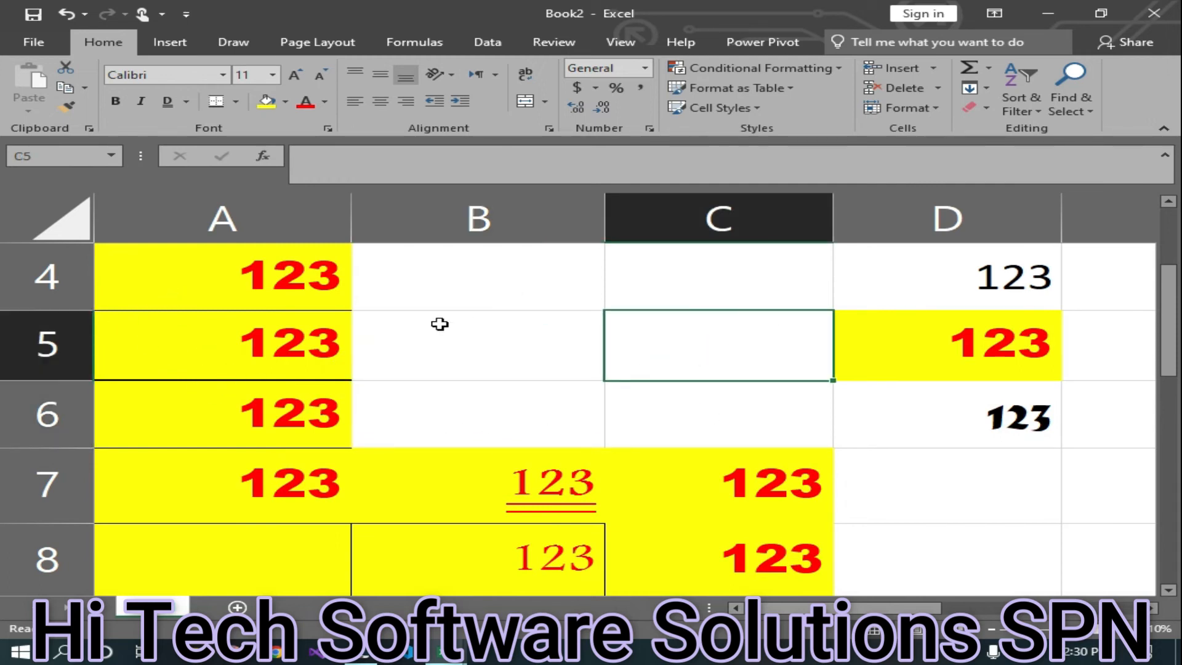
- Apply a Top and Double Bottom Border to cell C12 and select other cells to reveal the lines
scroll(434, 326, "down", 2)
left_click(713, 414)
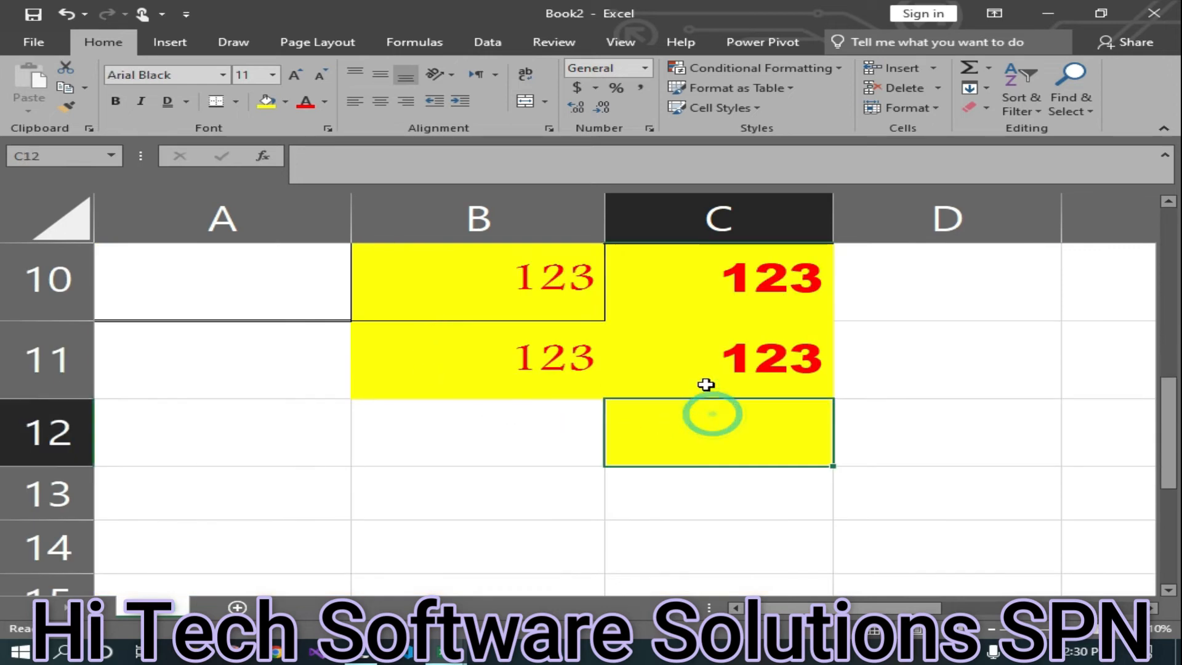
left_click(237, 103)
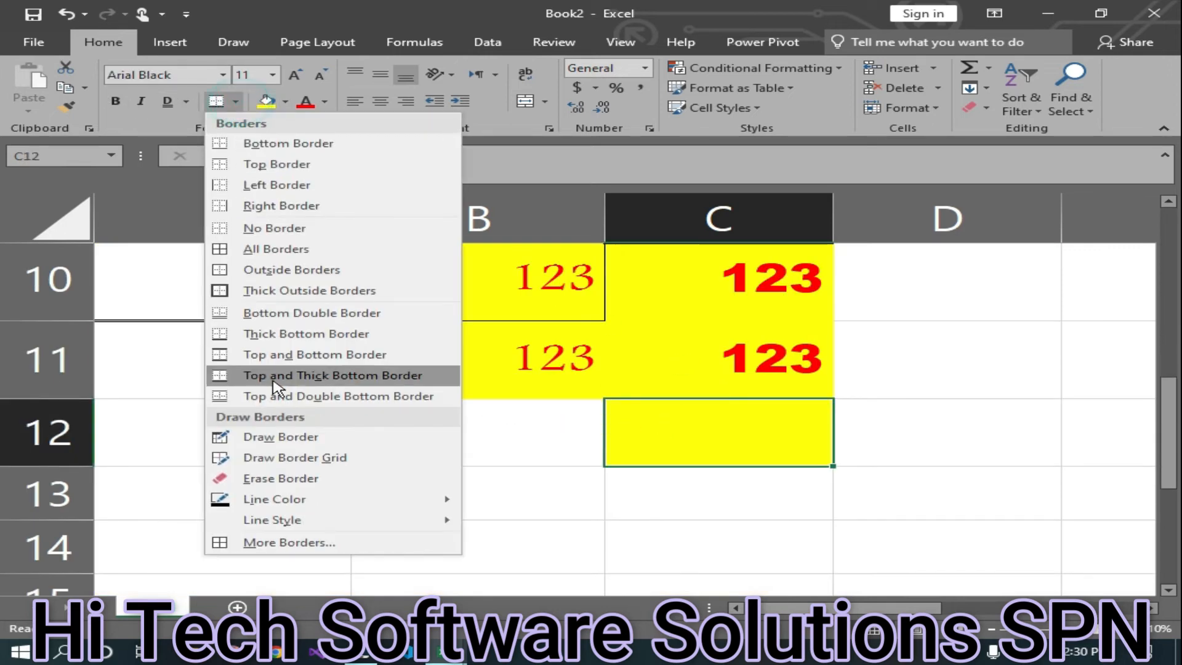
left_click(340, 397)
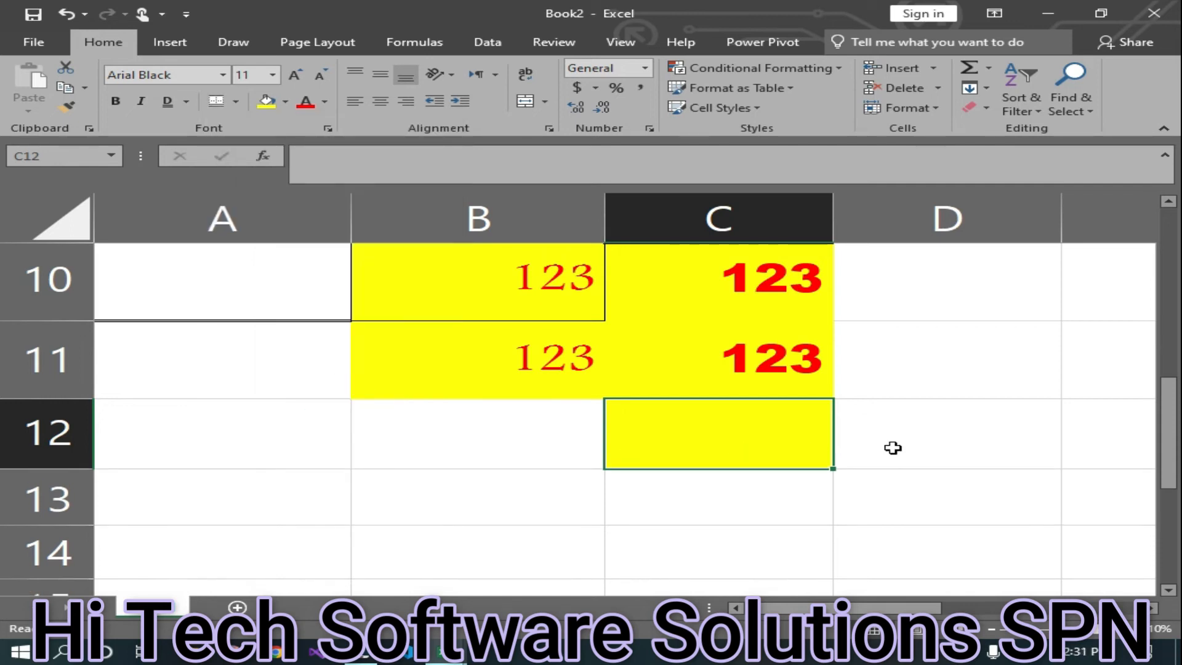
left_click(984, 416)
left_click(997, 280)
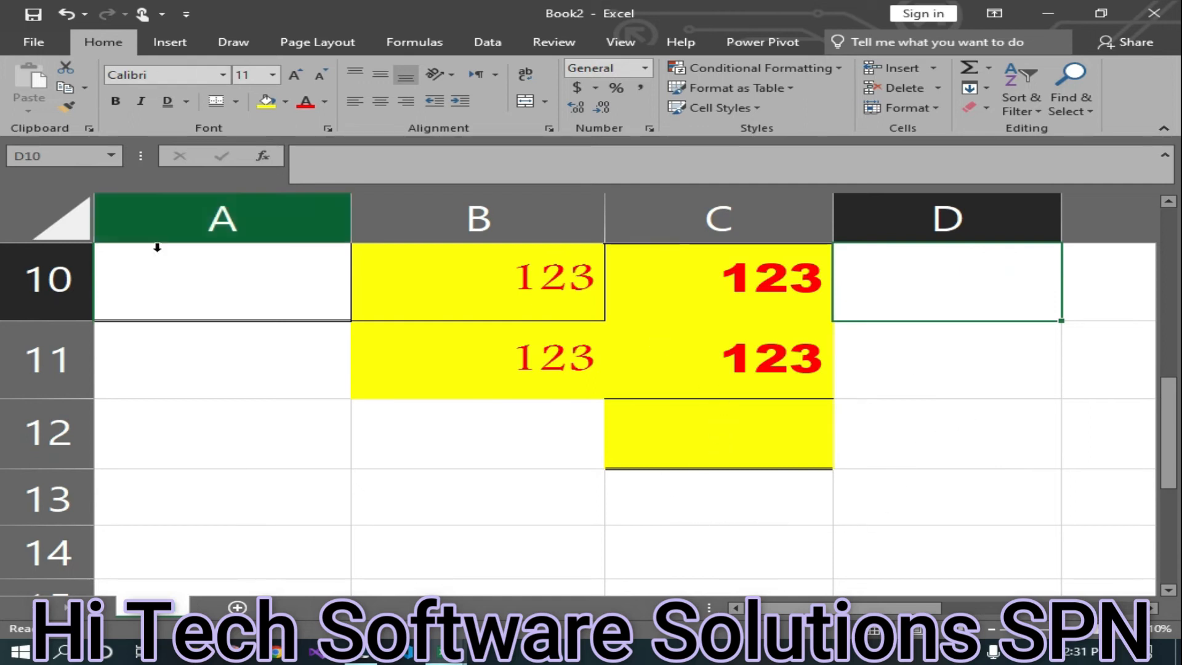
- With Draw Border, draw lines along the bottom of B13 and the bottom and top edges of A12
left_click(235, 101)
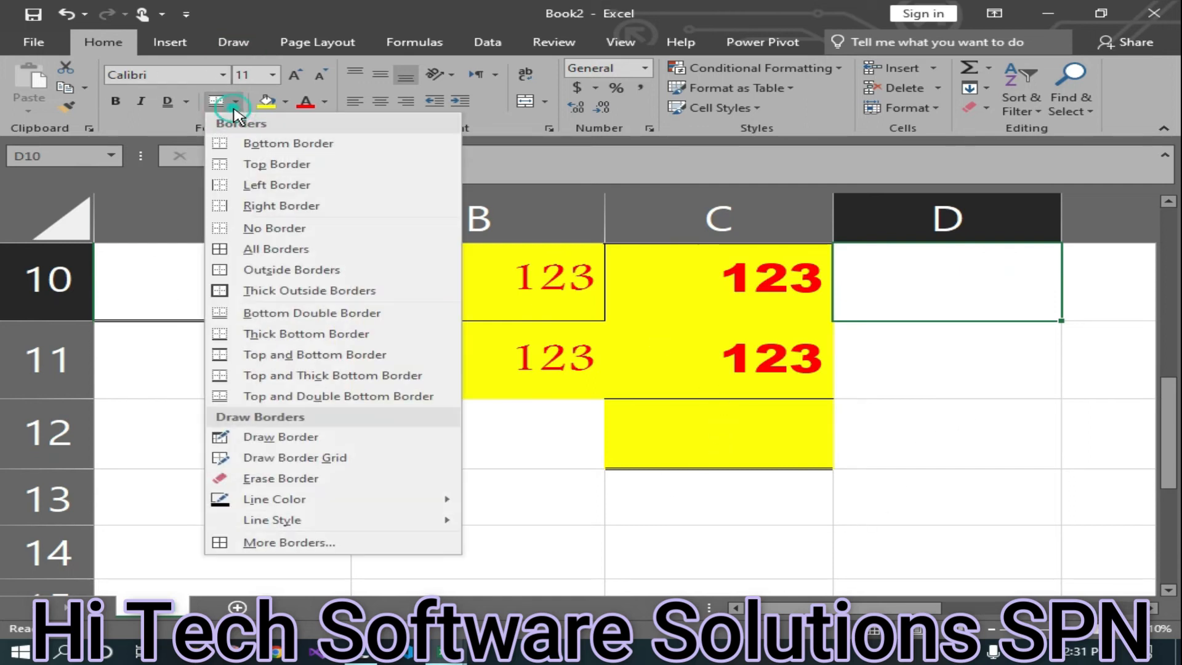
left_click(256, 444)
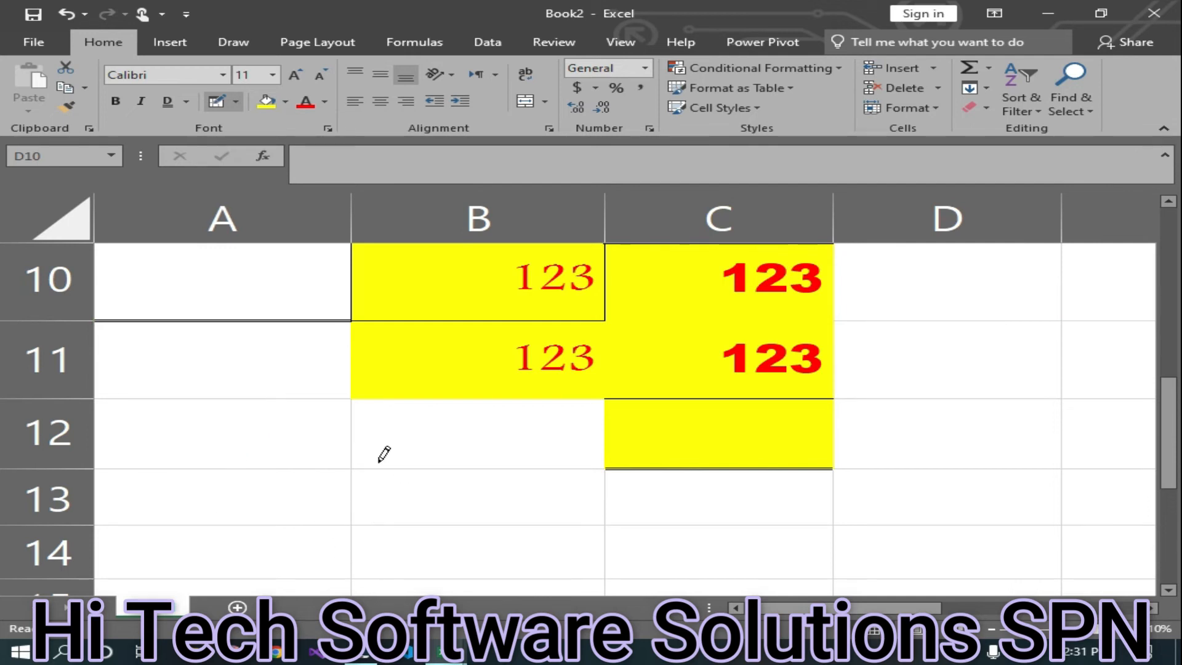
left_click(390, 523)
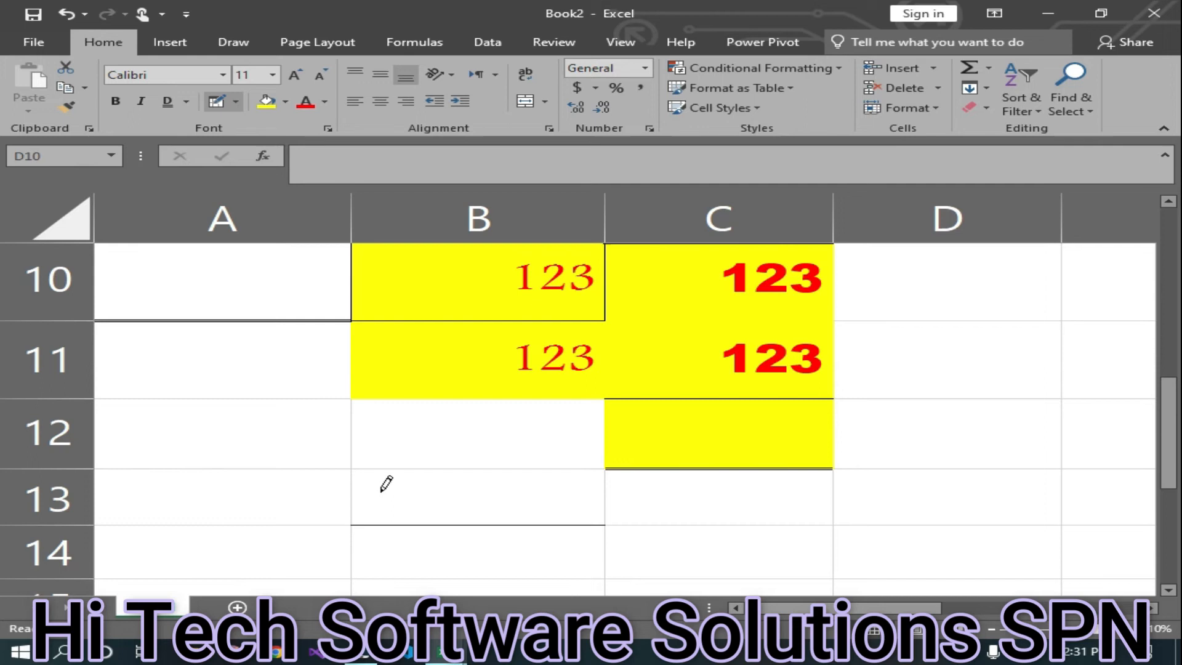
left_click(195, 467)
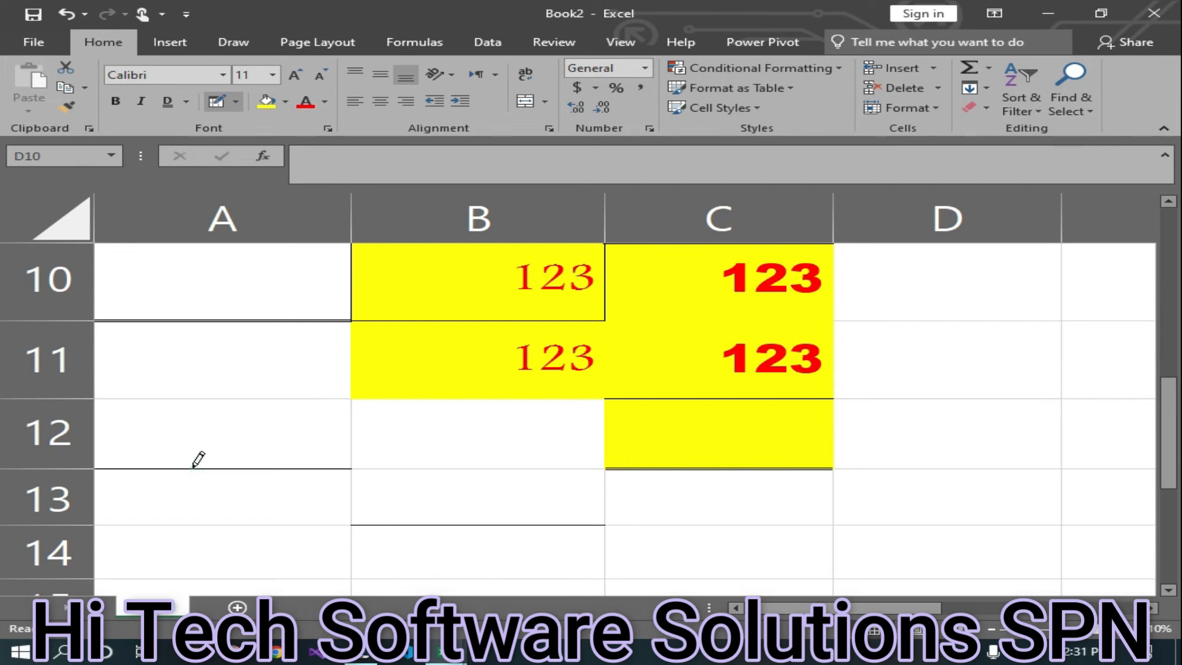
left_click(207, 395)
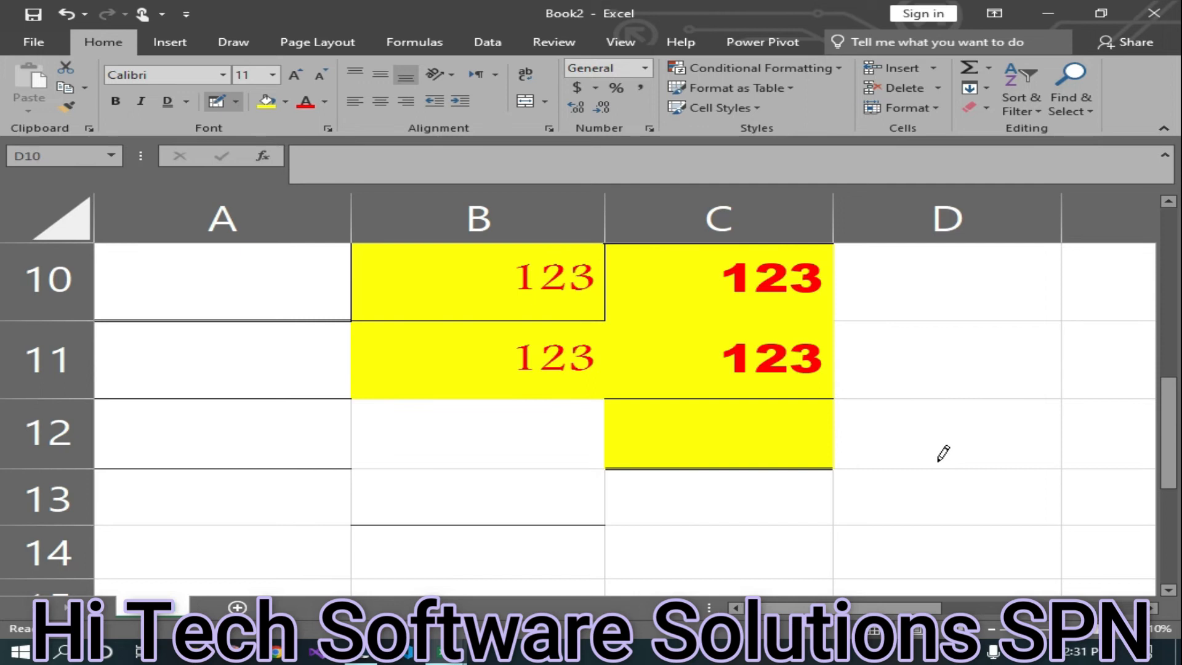
- Draw border lines along the bottom, top and right edges of D12 and under D13
left_click(929, 467)
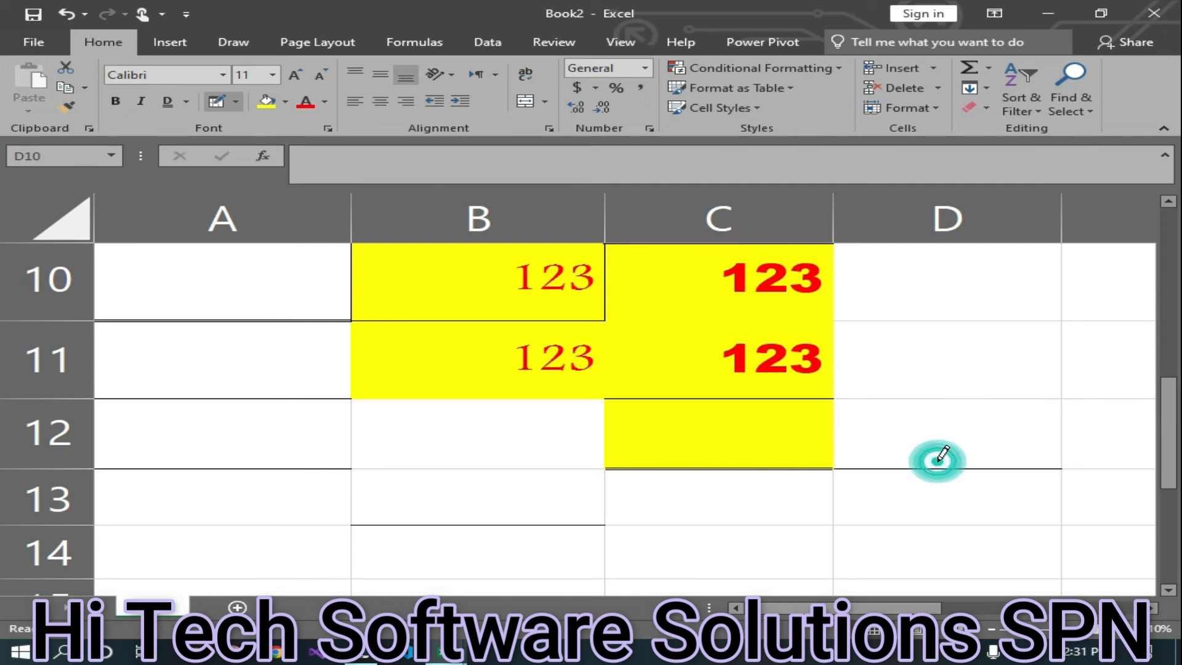
left_click(940, 396)
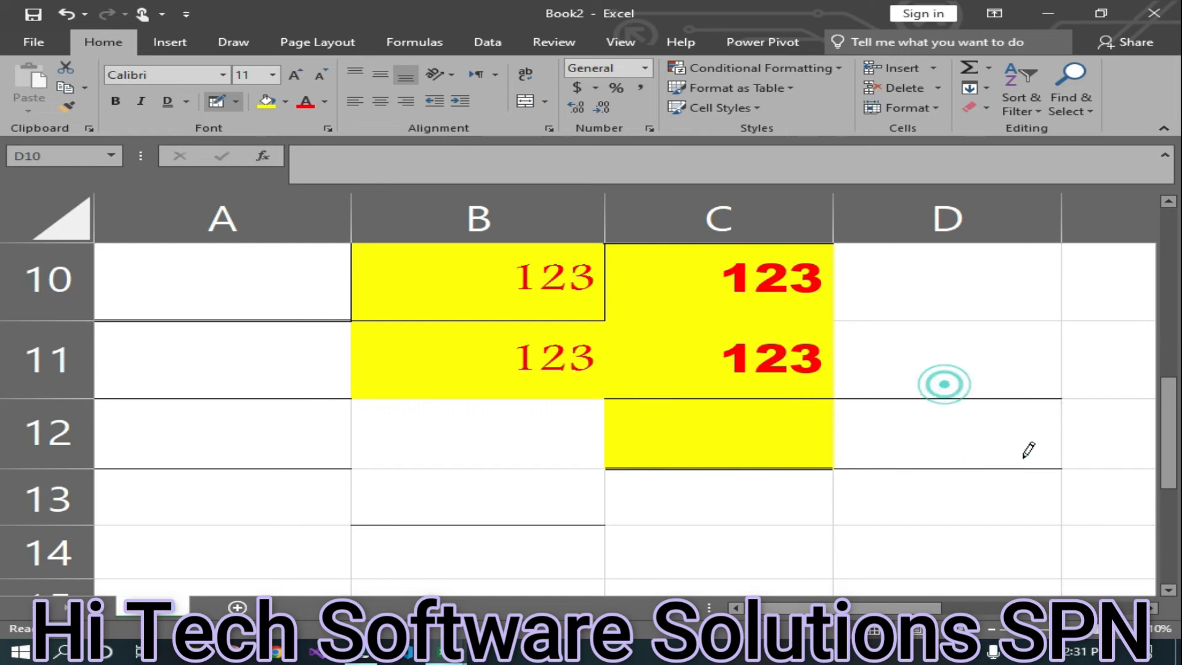
left_click(1060, 436)
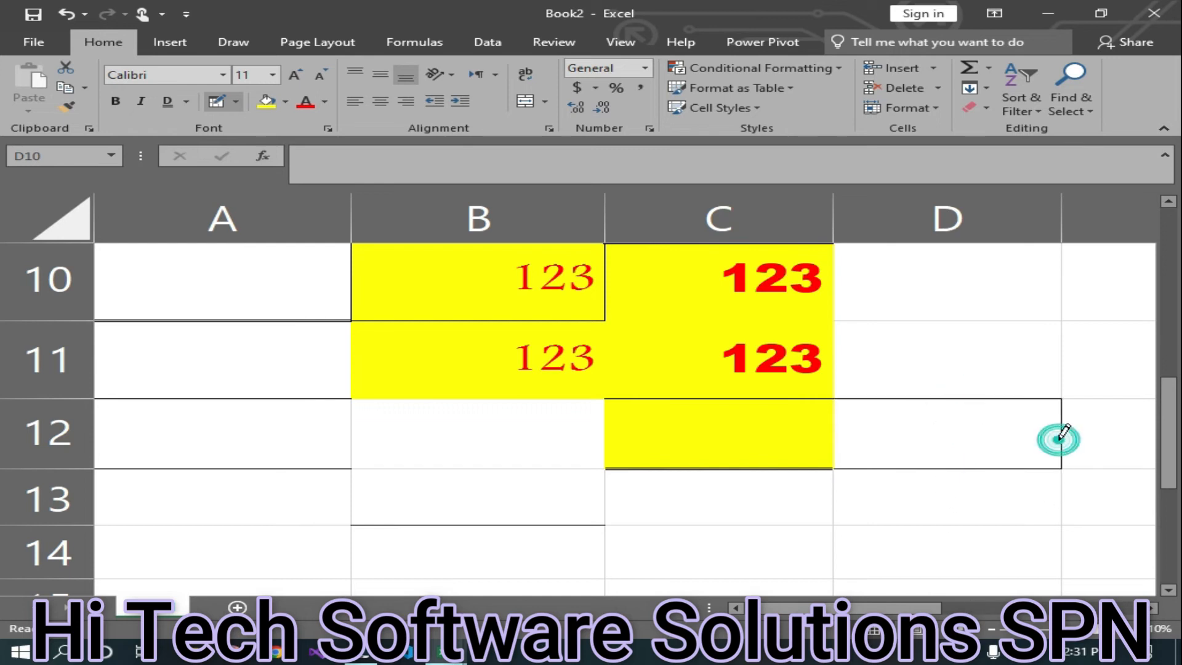
left_click(952, 524)
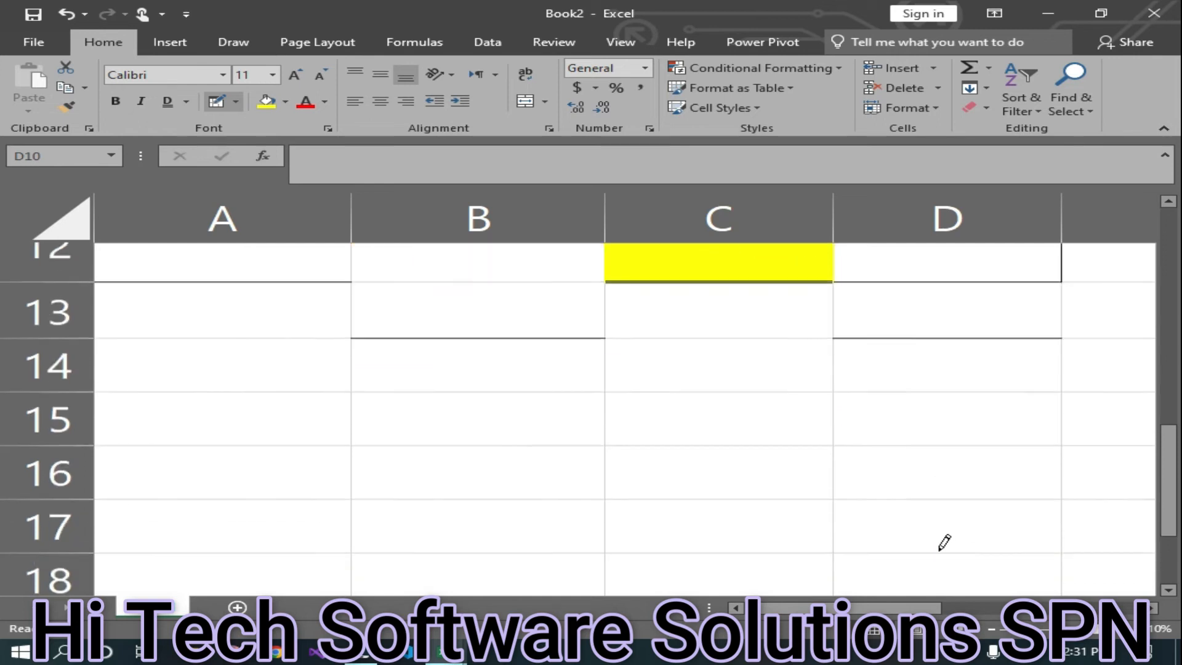
- Draw border lines under C16, B17 and B16 and on the right edge of C17, and select C17 and D17 to check them
scroll(941, 541, "down", 1)
left_click(722, 448)
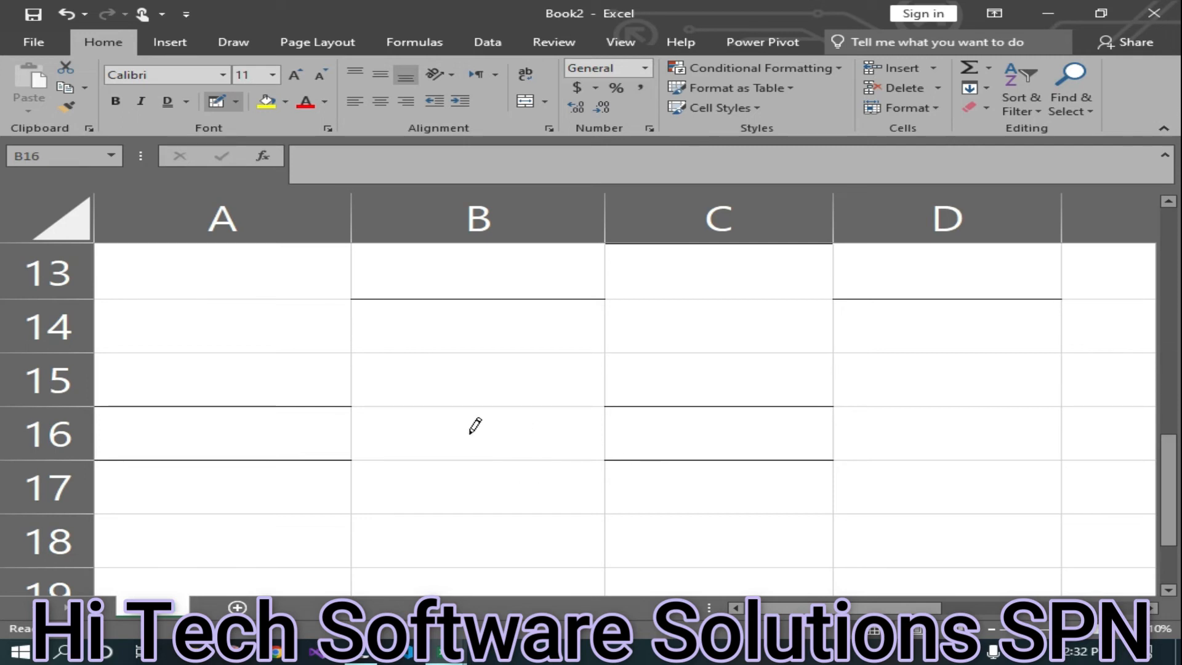
left_click(477, 499)
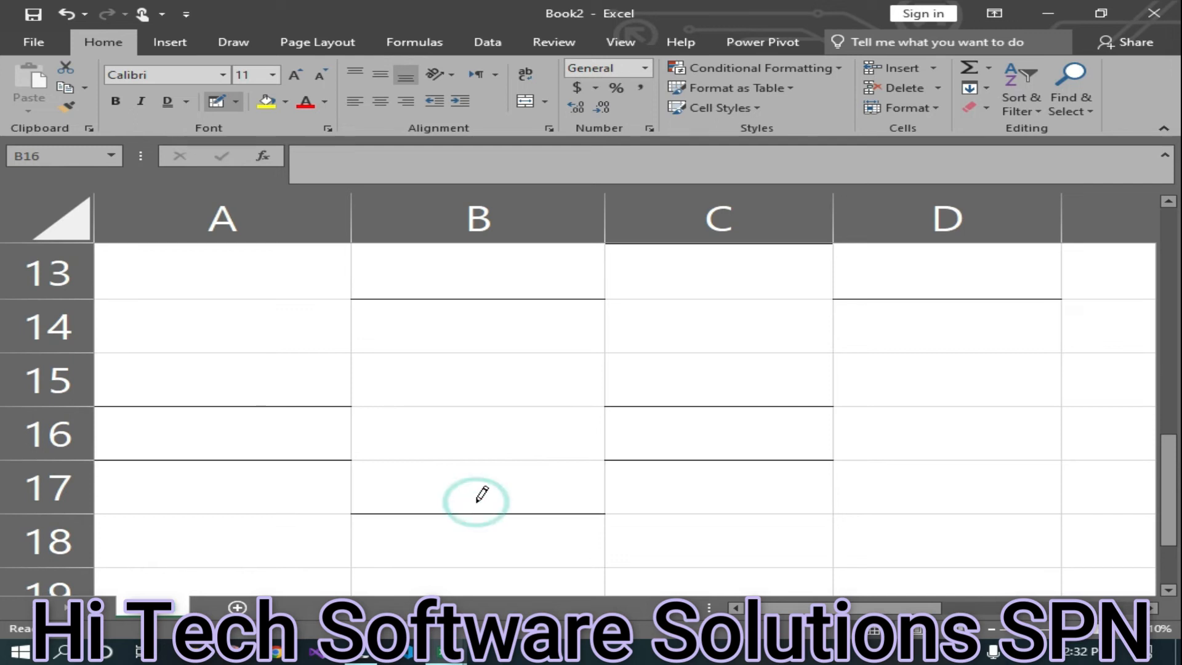
left_click(477, 466)
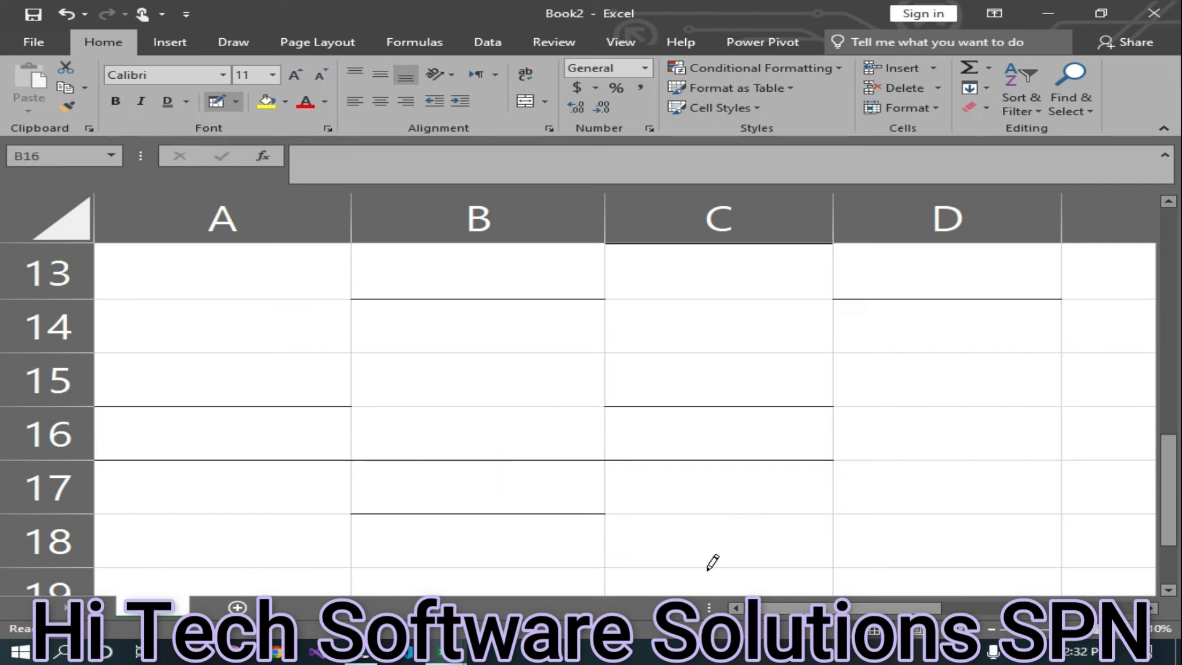
left_click(832, 474)
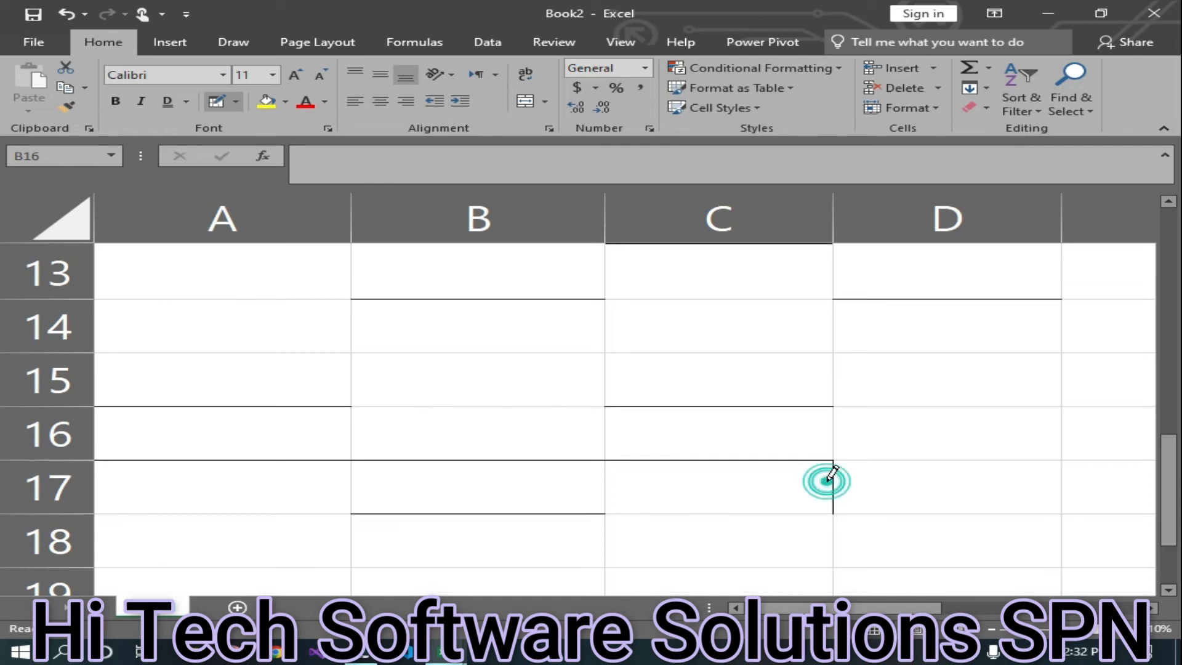
left_click(681, 486)
double_click(680, 486)
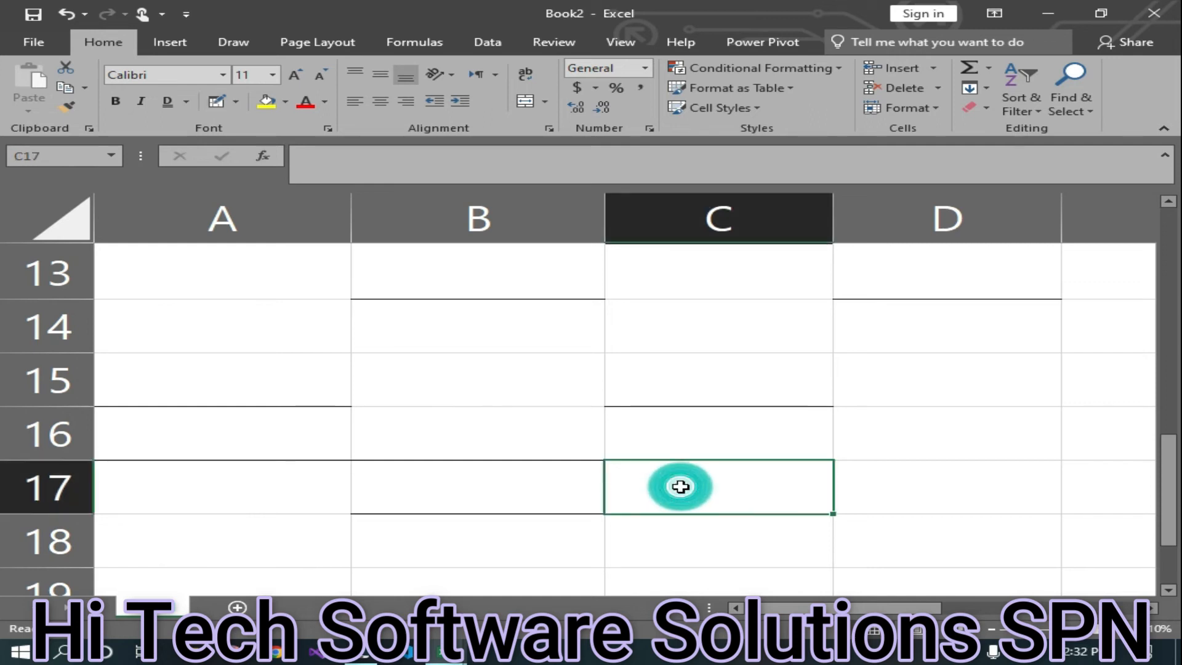
left_click(997, 495)
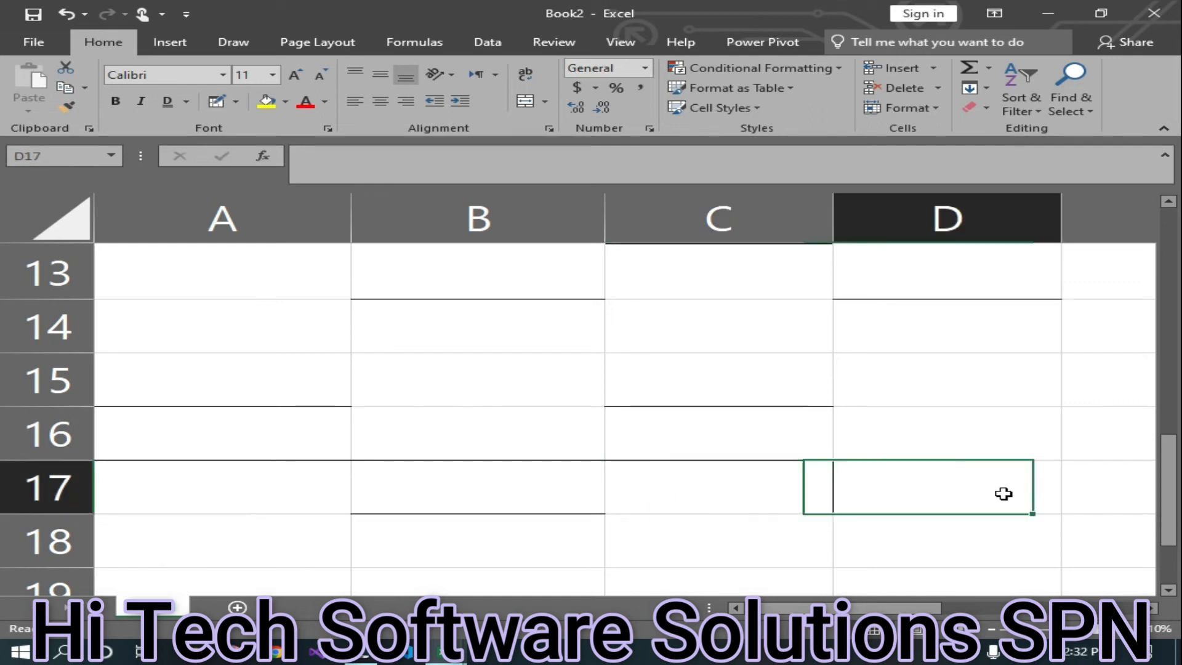
left_click(694, 481)
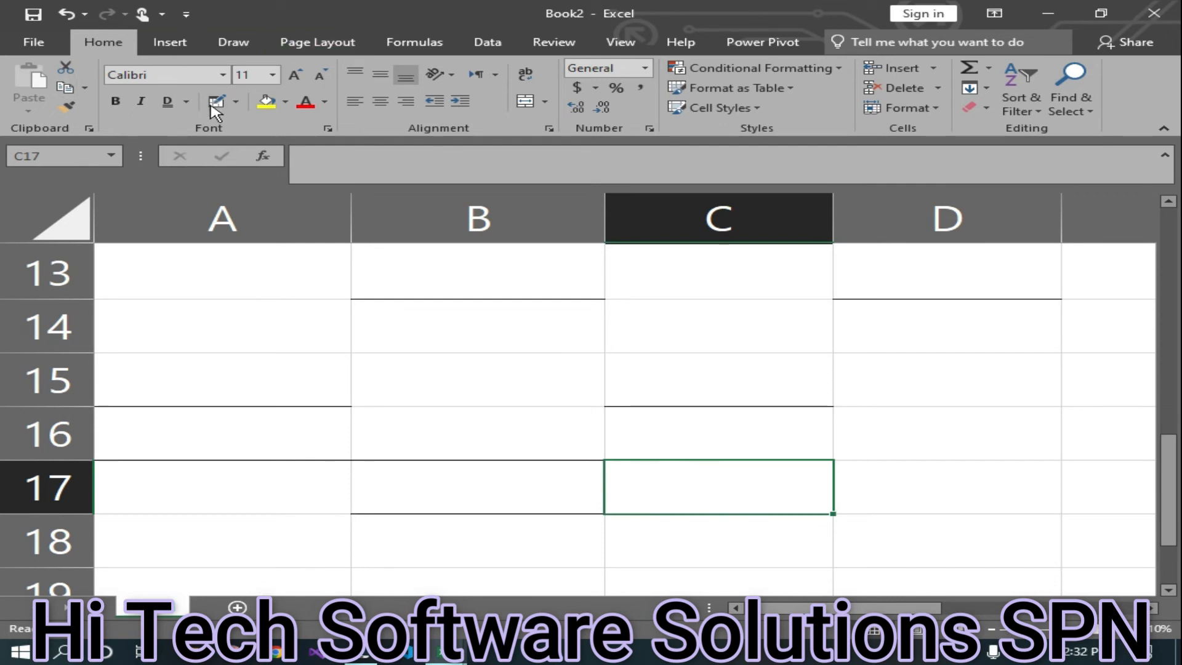
- Resume Draw Border and draw the left and bottom edges of C17, lines under D17, B18 and C18, and the left edge of C18
left_click(237, 102)
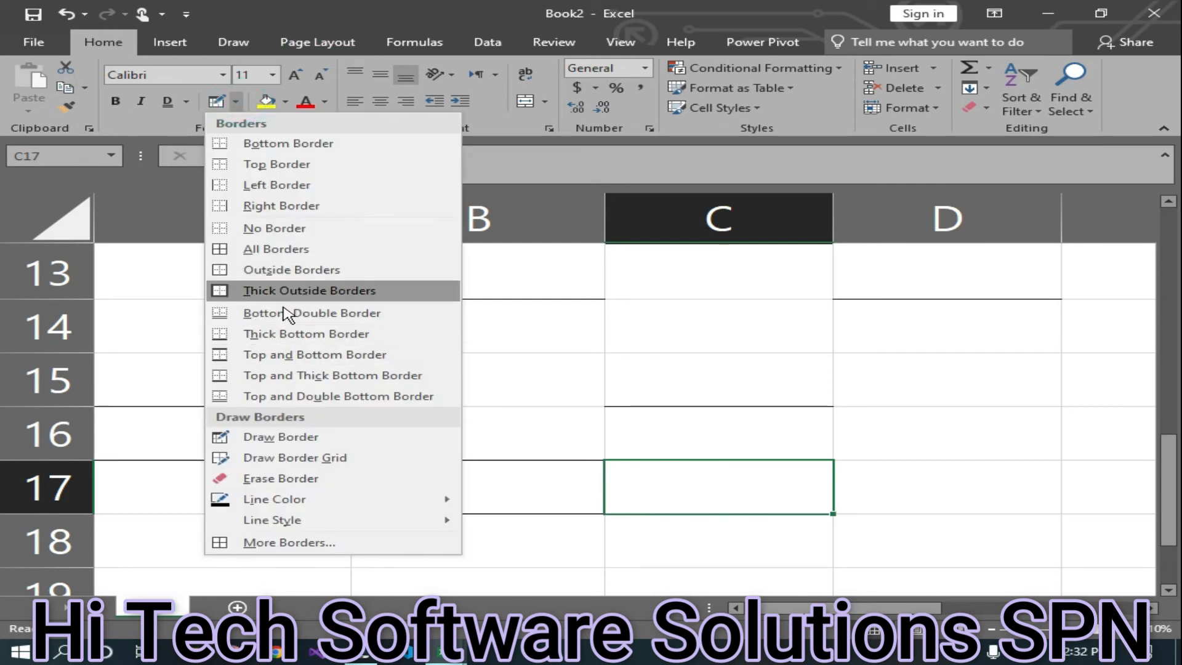
left_click(271, 437)
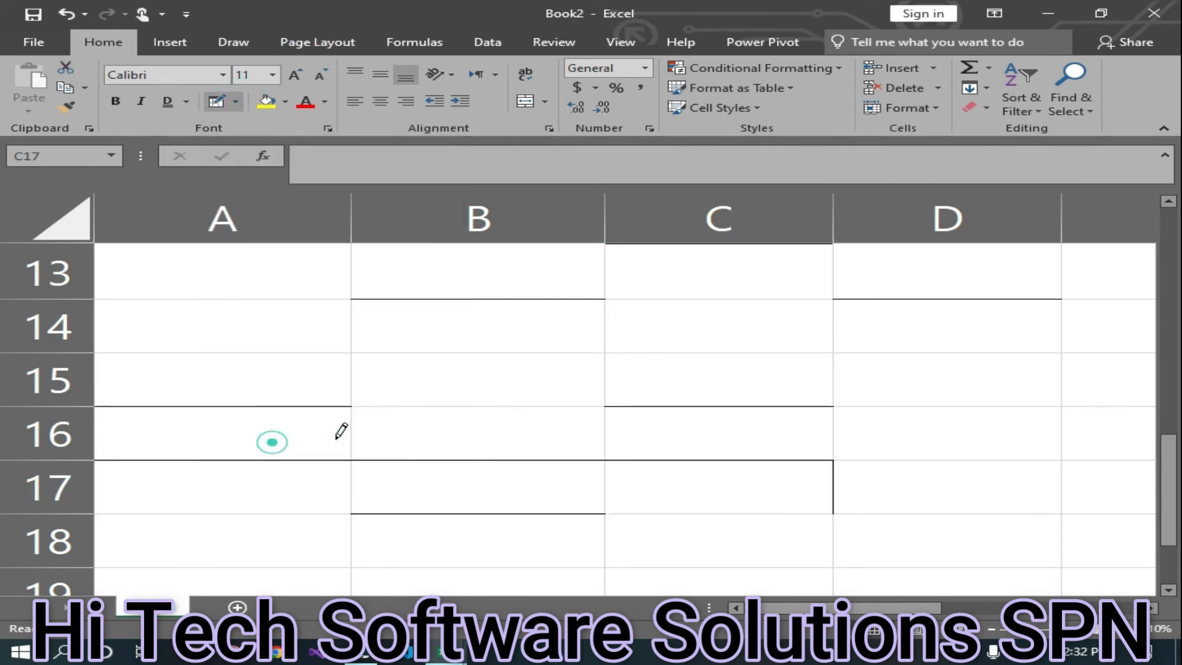
left_click(613, 483)
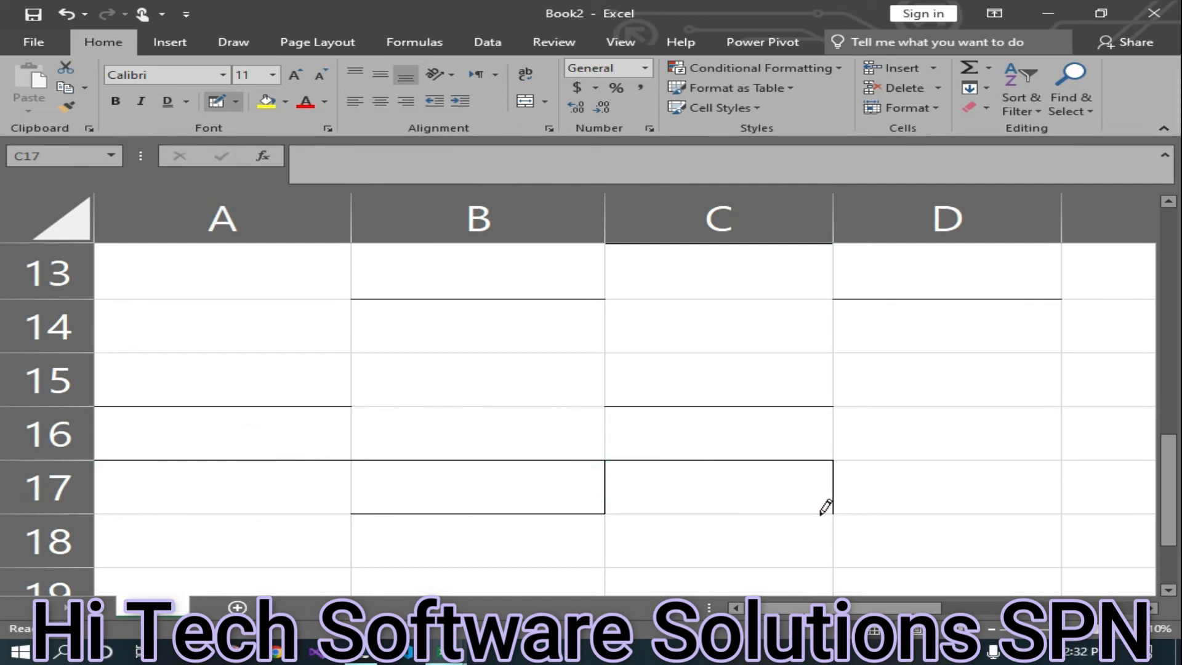
left_click(953, 497)
left_click(721, 553)
left_click(451, 557)
left_click(627, 527)
left_click(627, 542)
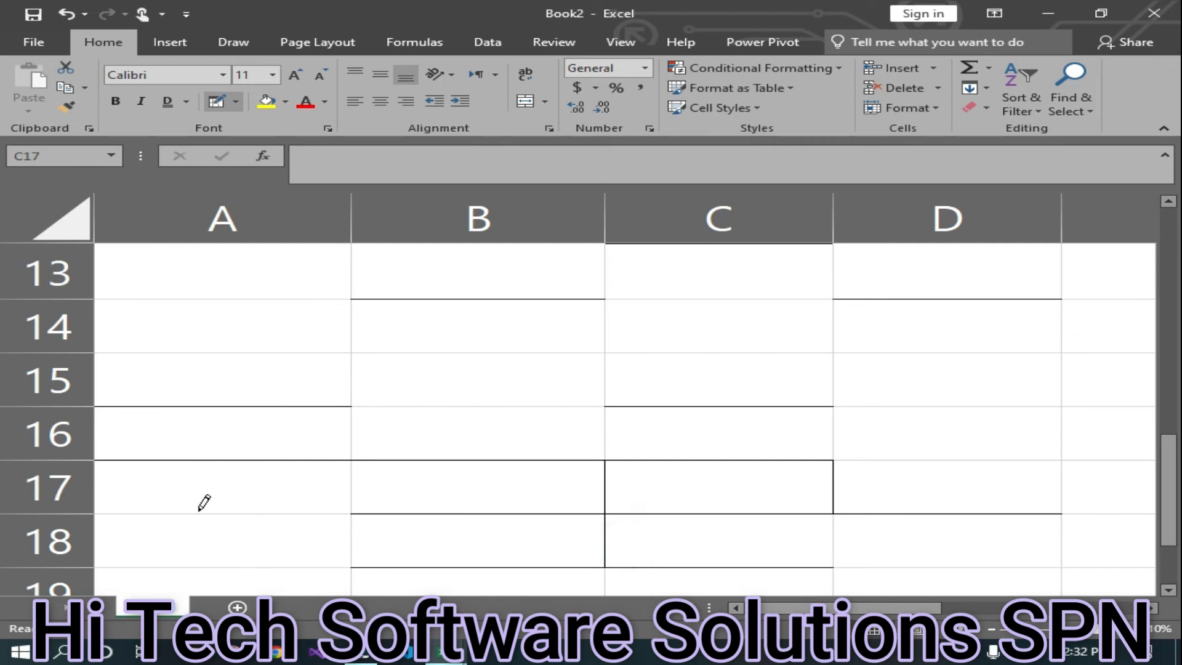
- Draw the left edges of B17 and B18 and border lines under A17, D16 and D15
left_click(363, 533)
left_click(272, 500)
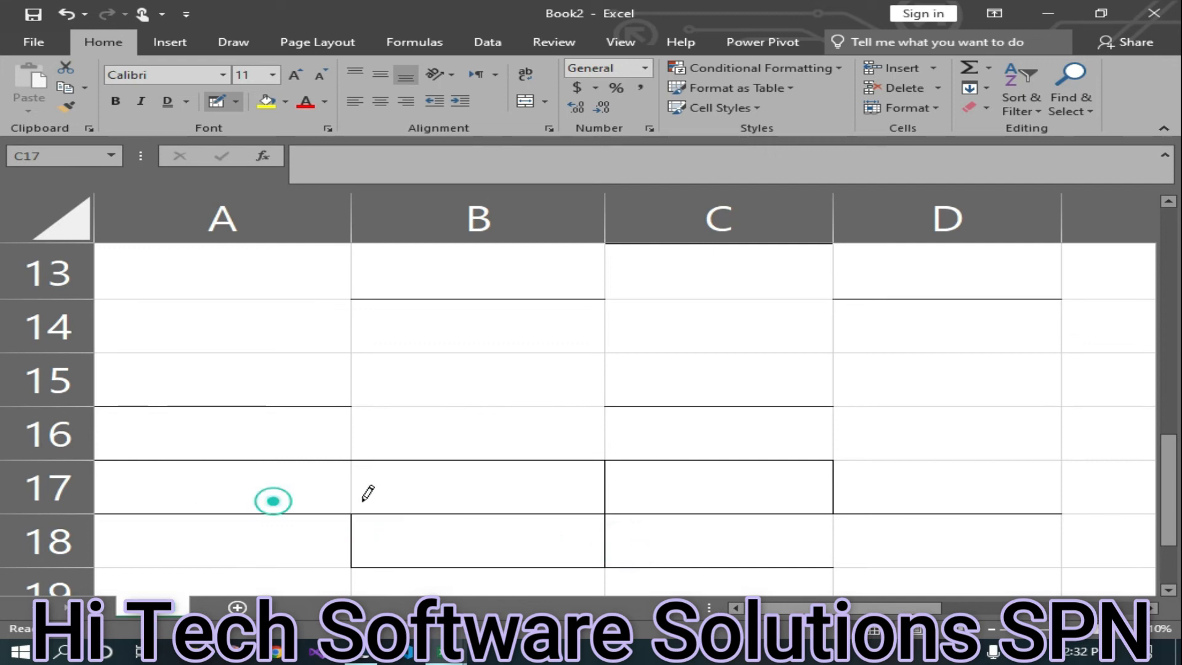
left_click(361, 487)
left_click(939, 461)
left_click(916, 390)
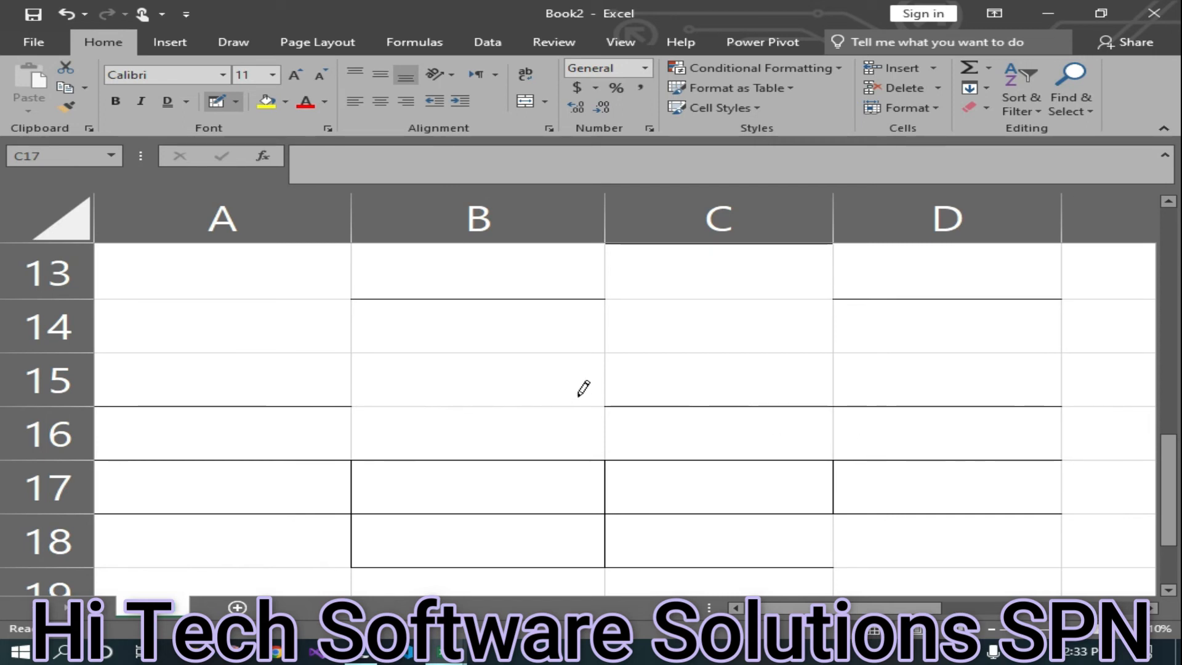
- Draw a border grid over the range A14:D18 with Draw Border Grid and select cell A20
left_click(236, 103)
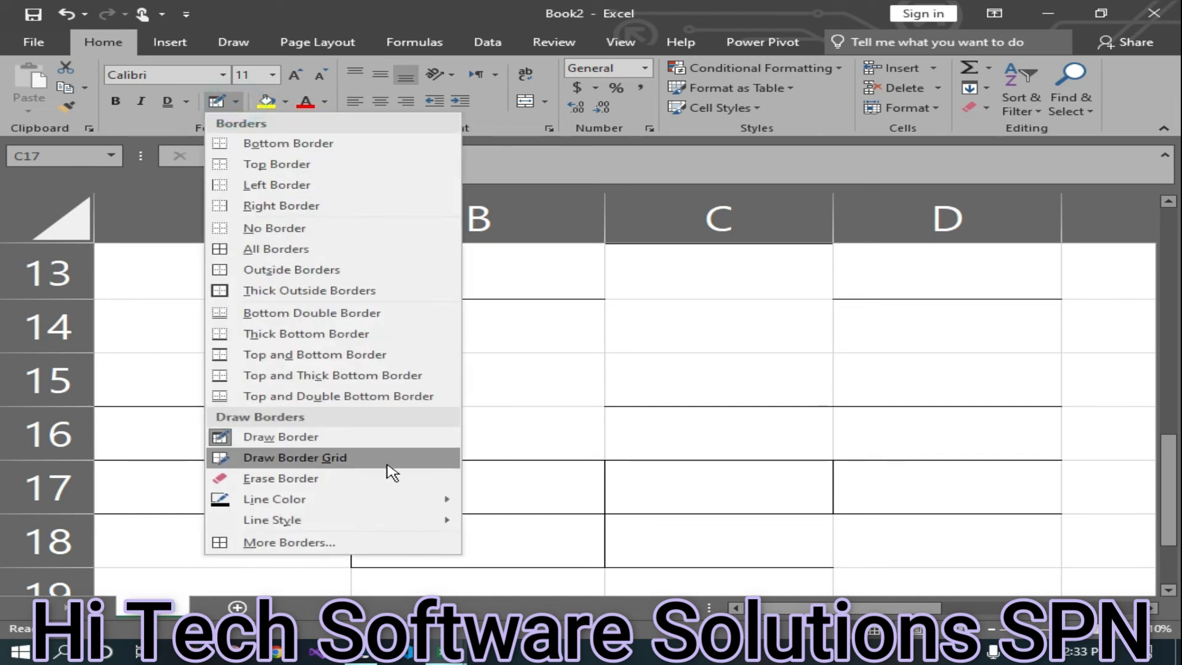
left_click(295, 465)
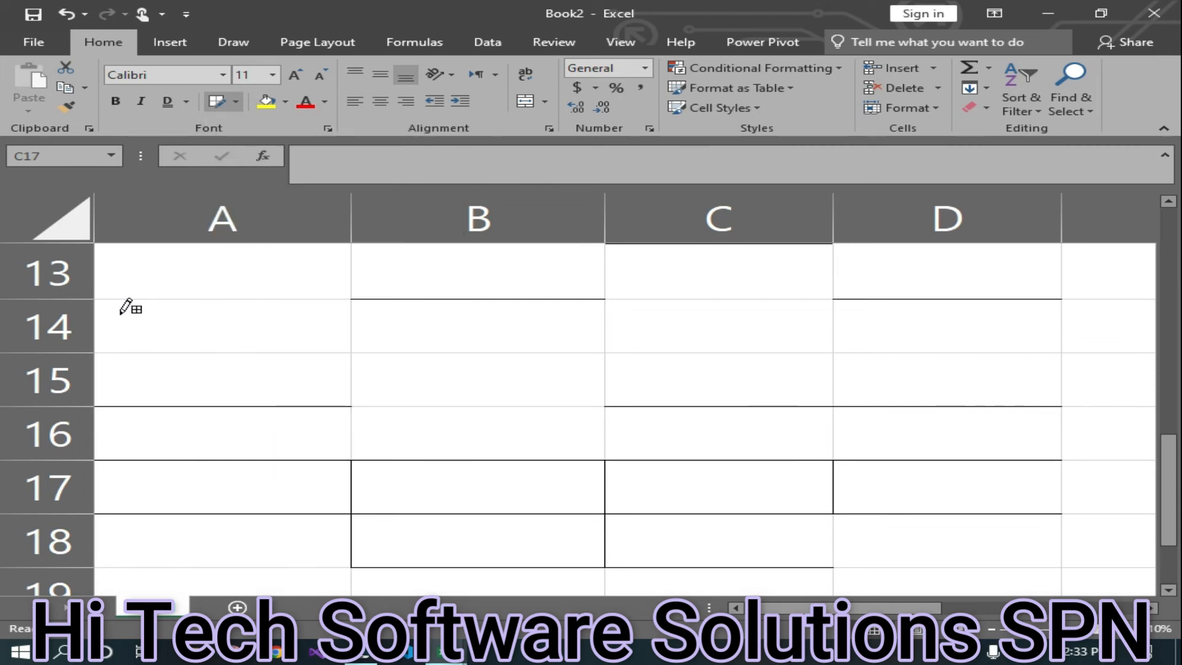
mouse_move(174, 308)
left_mouse_down()
mouse_move(324, 393)
mouse_move(622, 451)
mouse_move(833, 467)
mouse_move(936, 520)
mouse_move(935, 548)
left_mouse_up()
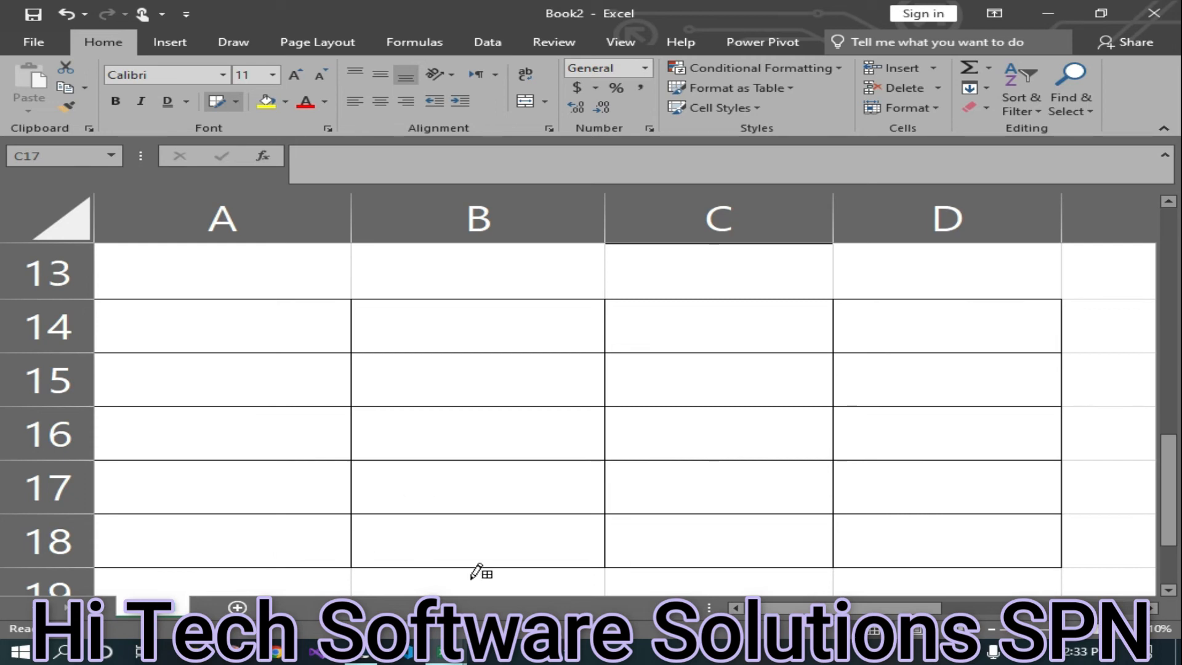
scroll(468, 560, "down", 1)
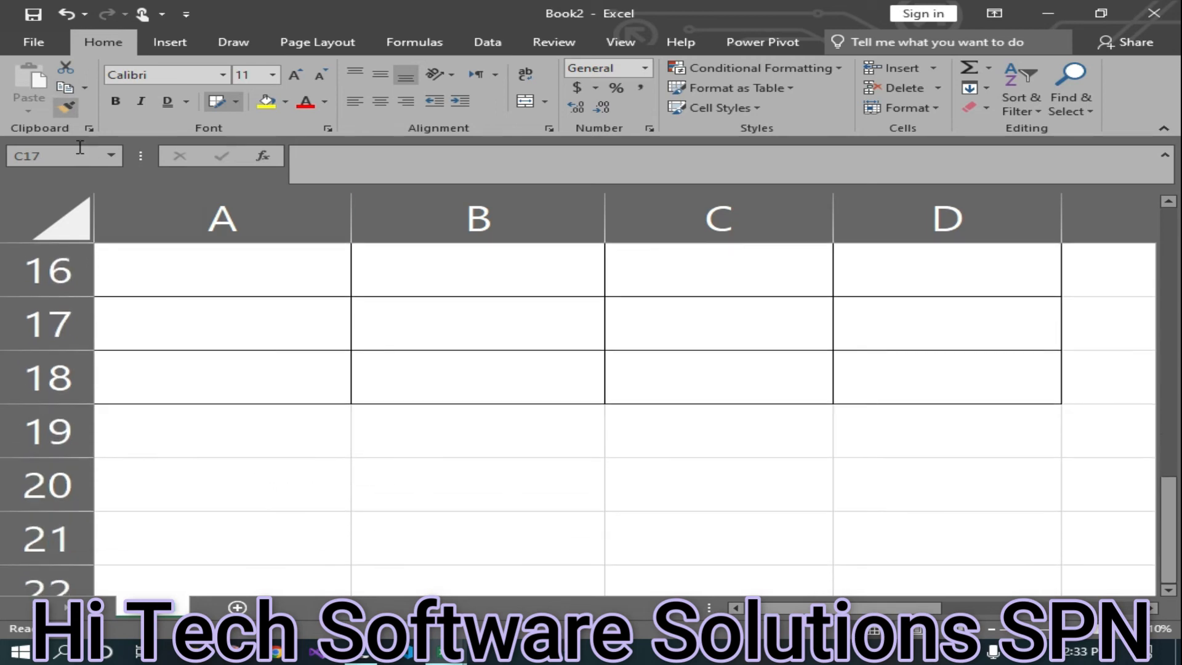
left_click(198, 369)
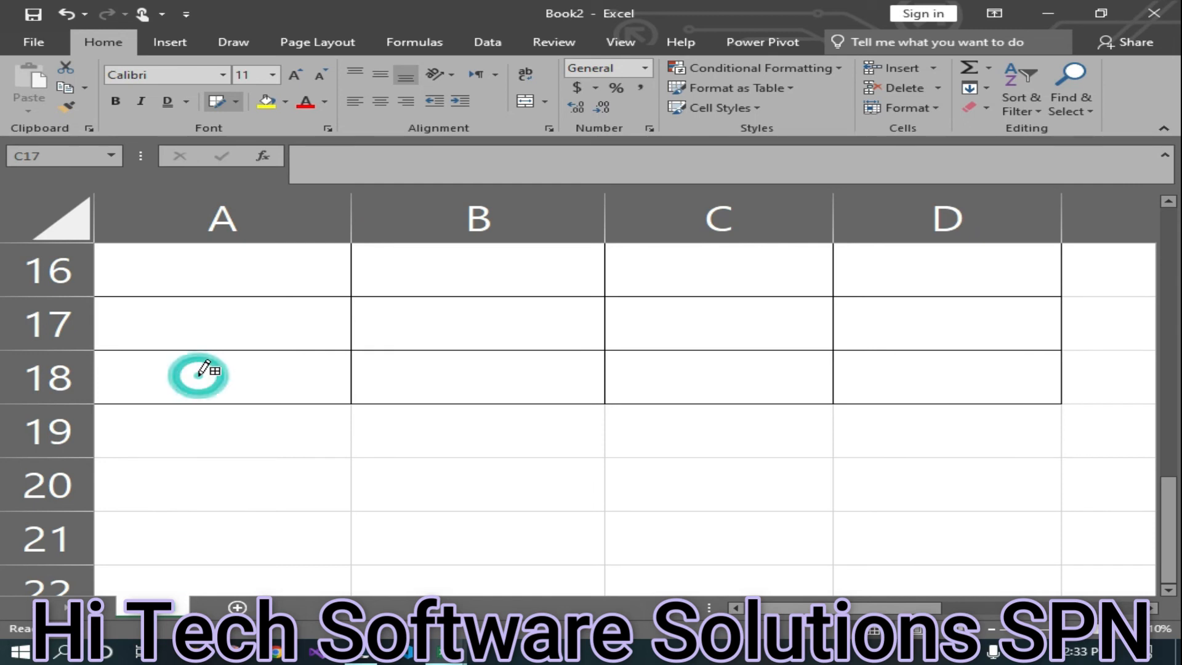
left_click(265, 495)
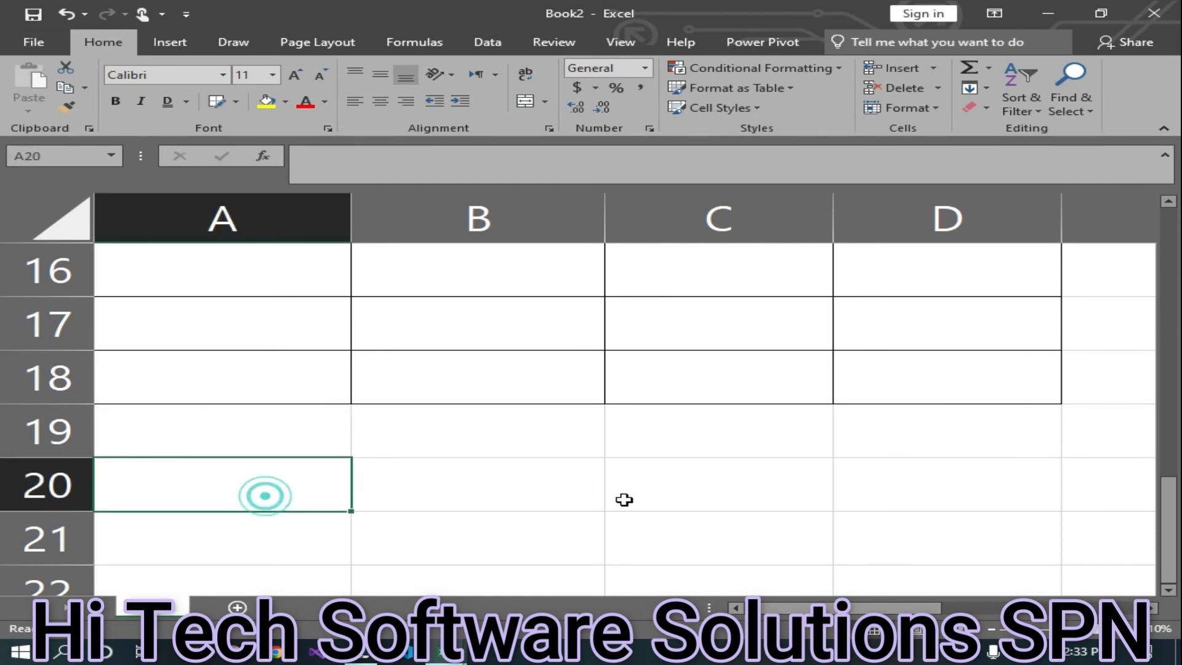
- Draw diagonal lines with Draw Border Grid, sloping down across A18 and C18 and up across B18 and D18
left_click(218, 370)
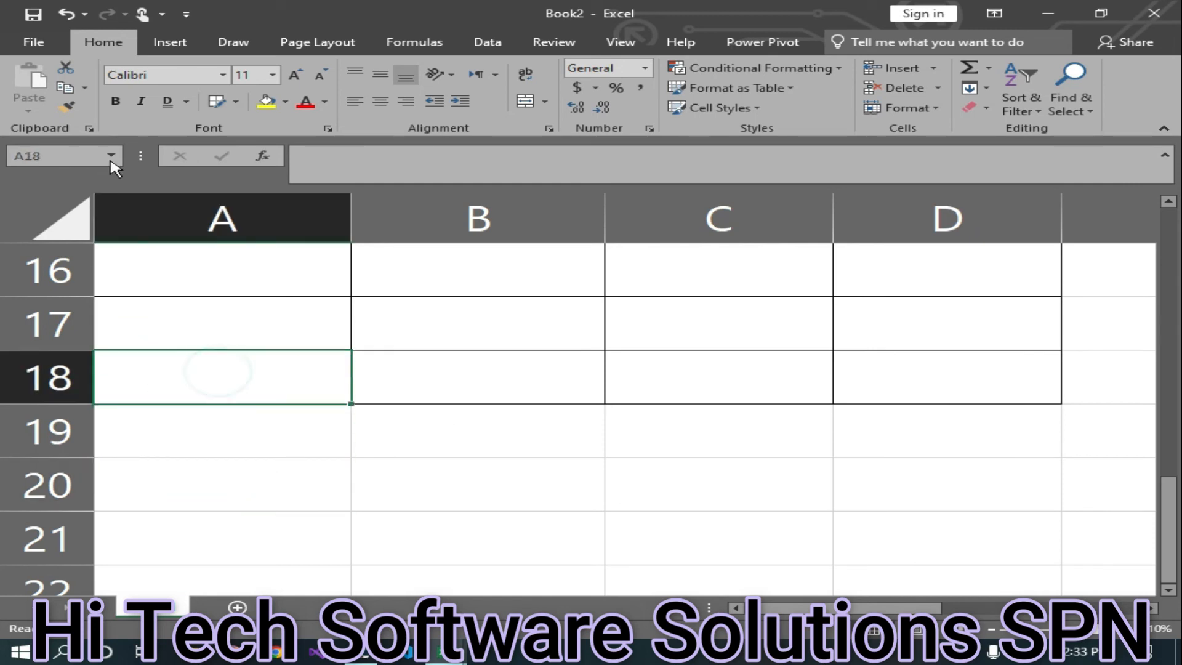
left_click(235, 102)
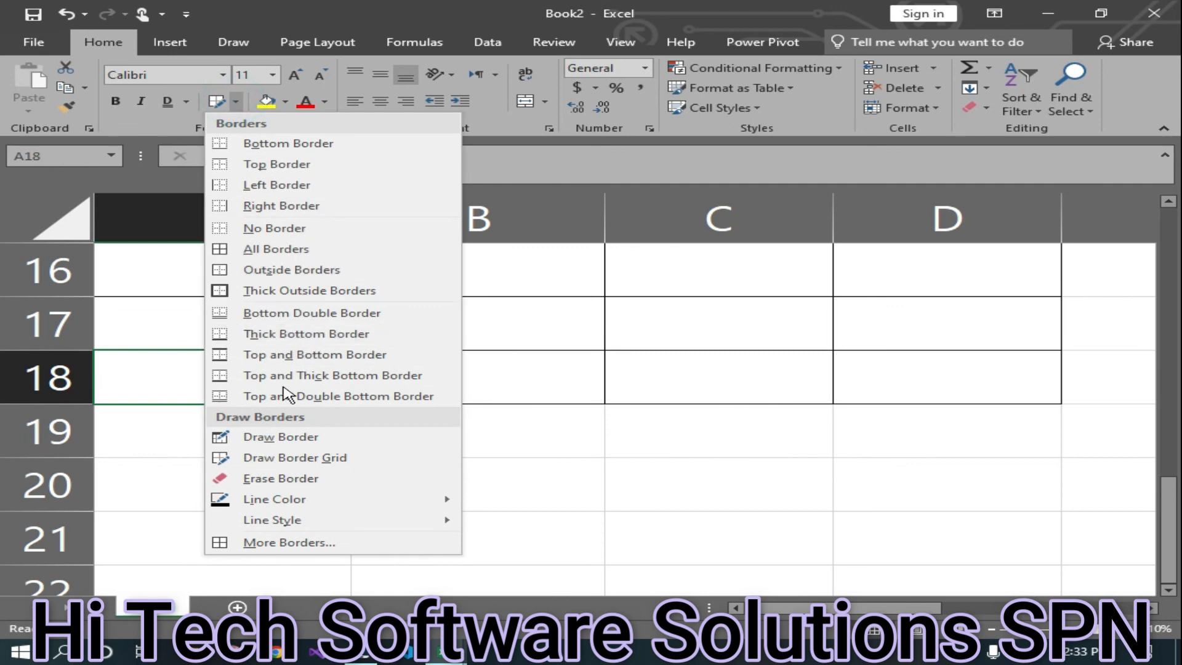
left_click(279, 457)
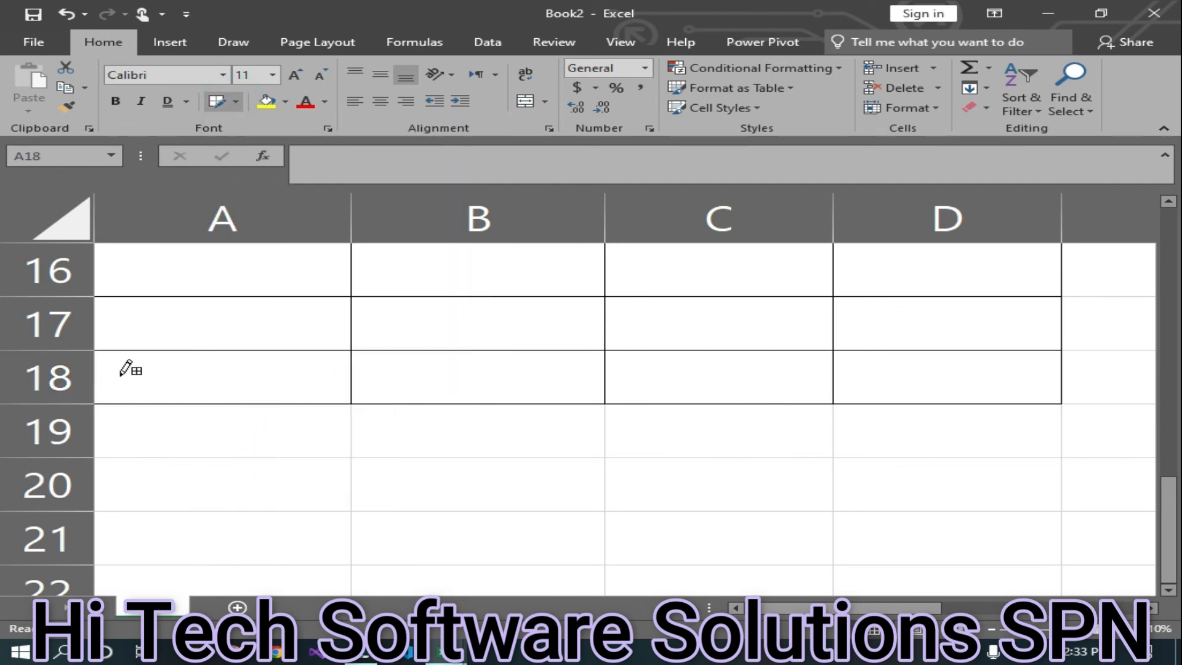
left_click_drag(155, 380, 299, 389)
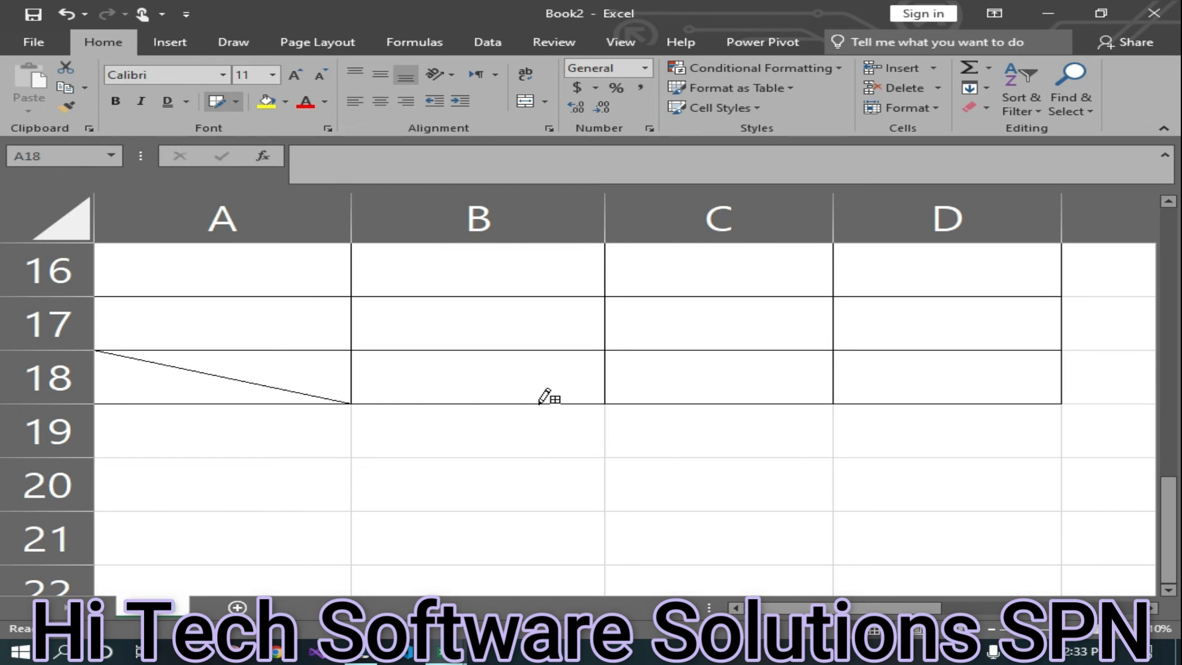
mouse_move(491, 356)
left_mouse_down()
mouse_move(428, 364)
mouse_move(435, 388)
left_mouse_up()
left_click_drag(363, 395, 527, 359)
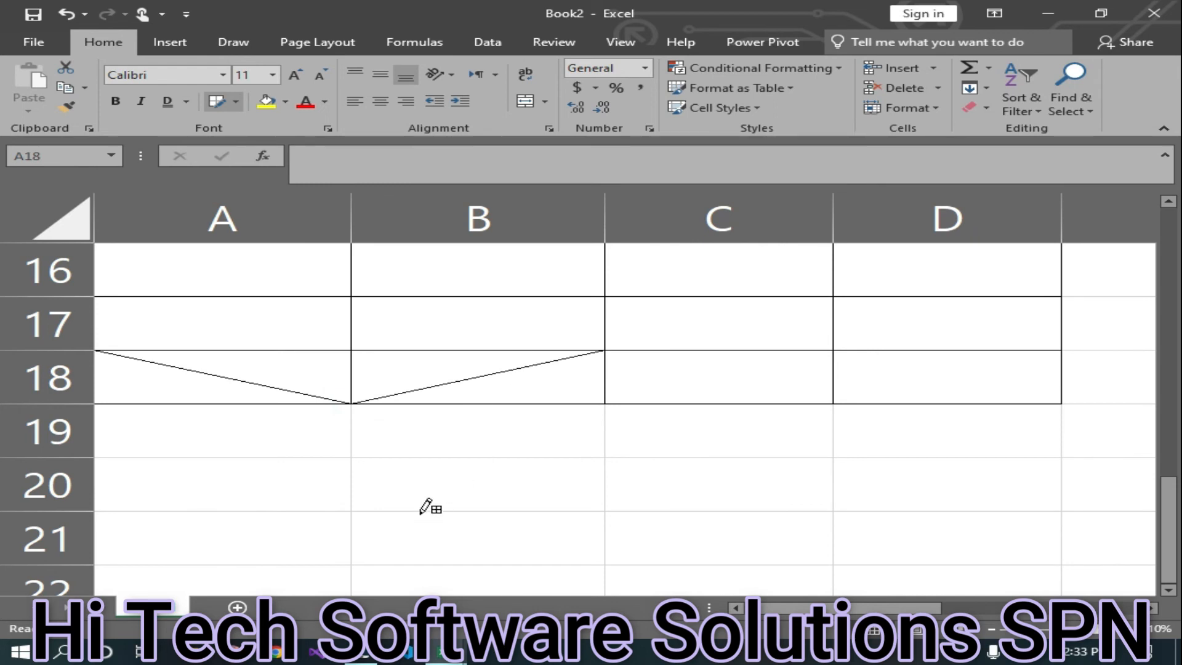
left_click_drag(707, 377, 757, 388)
left_click_drag(855, 394, 989, 348)
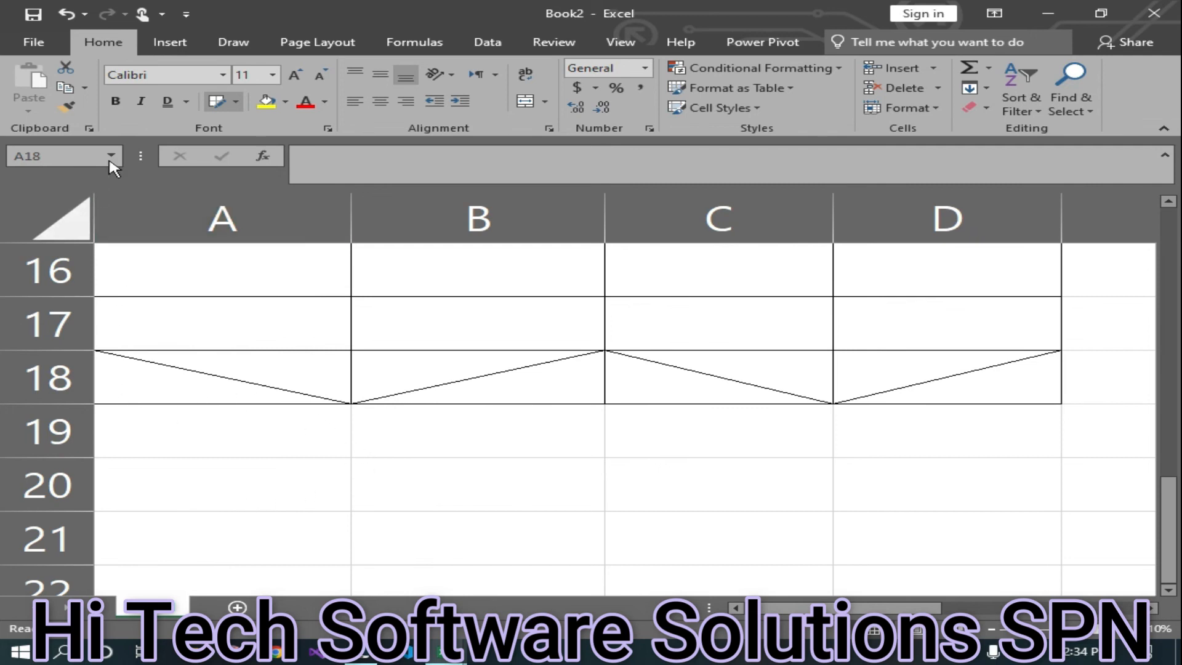
- Use Erase Border to remove the lines under B16 and C16, the borders and diagonals of A18:C18, and the diagonal of D18
left_click(236, 101)
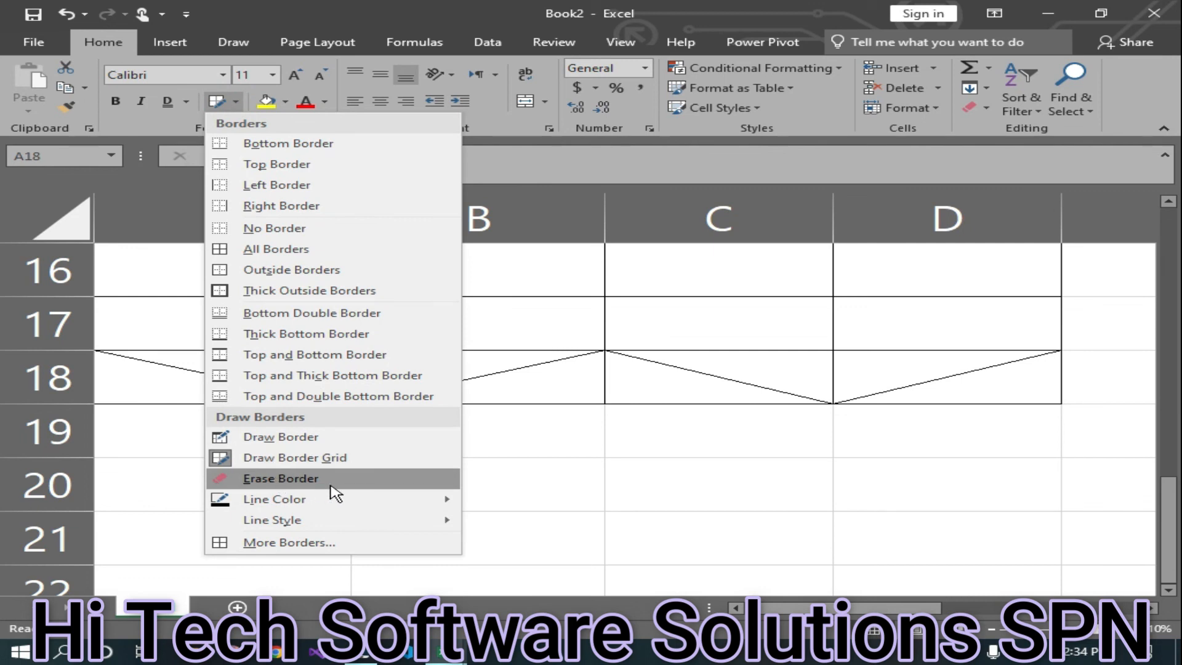
left_click(301, 486)
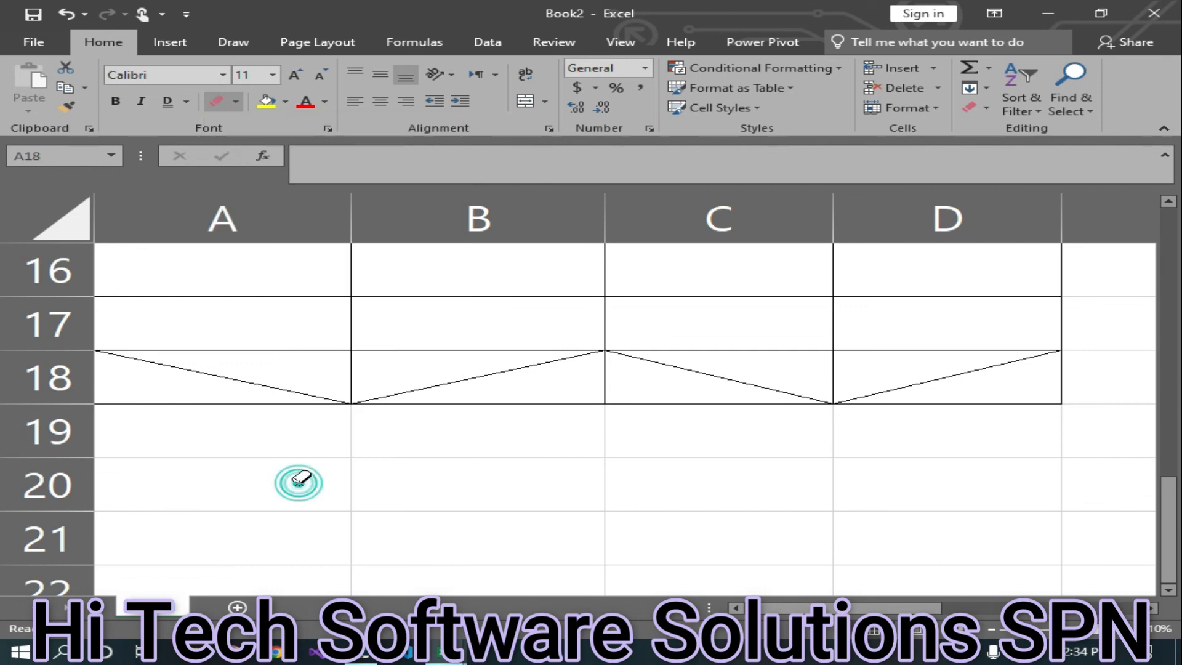
left_click(458, 296)
left_click(700, 292)
left_click_drag(729, 372, 848, 396)
left_click_drag(1019, 370, 906, 390)
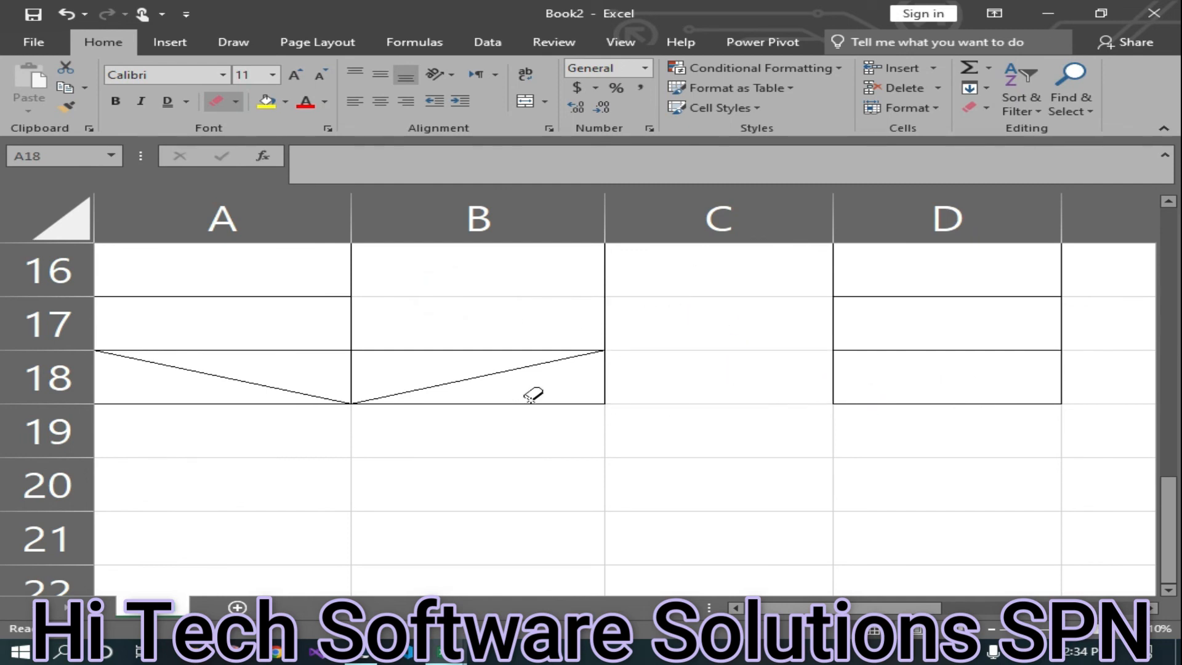
mouse_move(372, 388)
left_mouse_down()
mouse_move(567, 351)
mouse_move(565, 363)
left_mouse_up()
left_click(171, 358)
left_click_drag(369, 392, 334, 386)
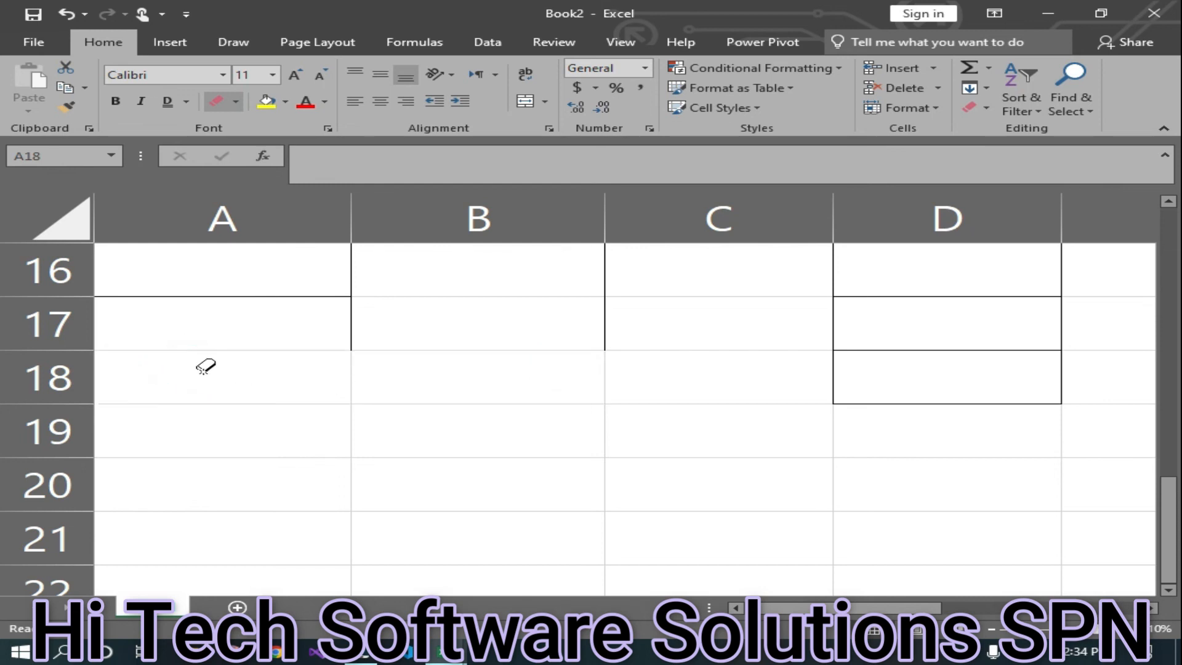
- Erase the borders in column A from row 17 downward and the borders in column B from B7 through B10
mouse_move(292, 320)
left_mouse_down()
mouse_move(997, 335)
mouse_move(261, 306)
mouse_move(312, 327)
mouse_move(229, 518)
left_mouse_up()
scroll(271, 311, "up", 5)
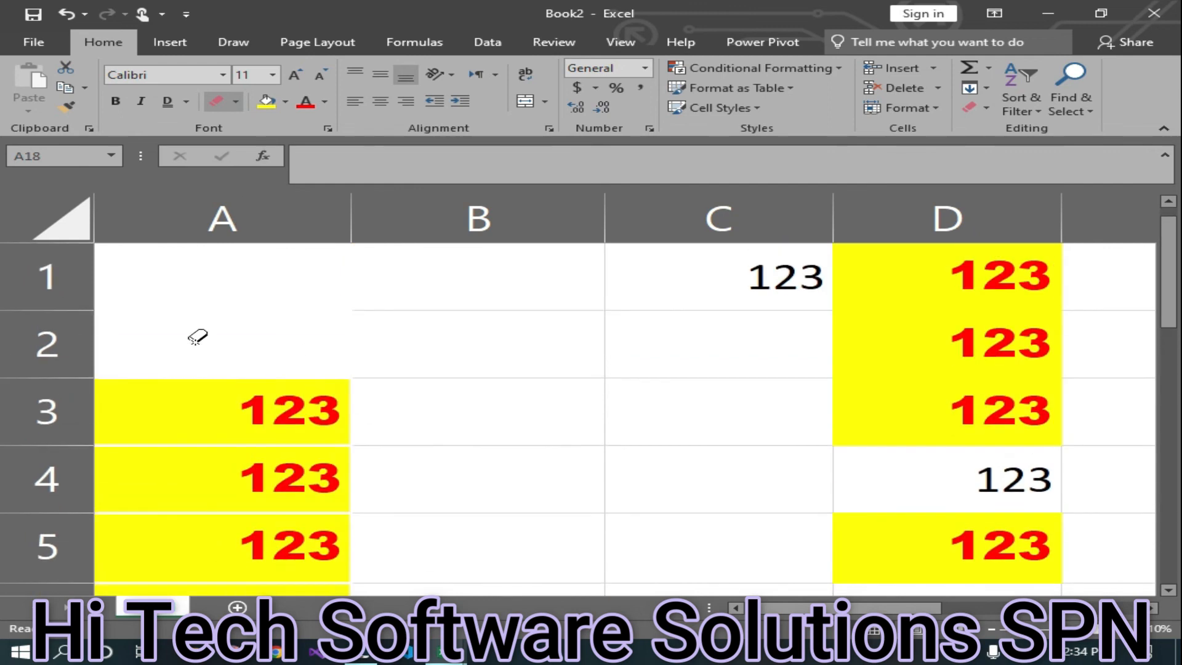
scroll(443, 458, "down", 2)
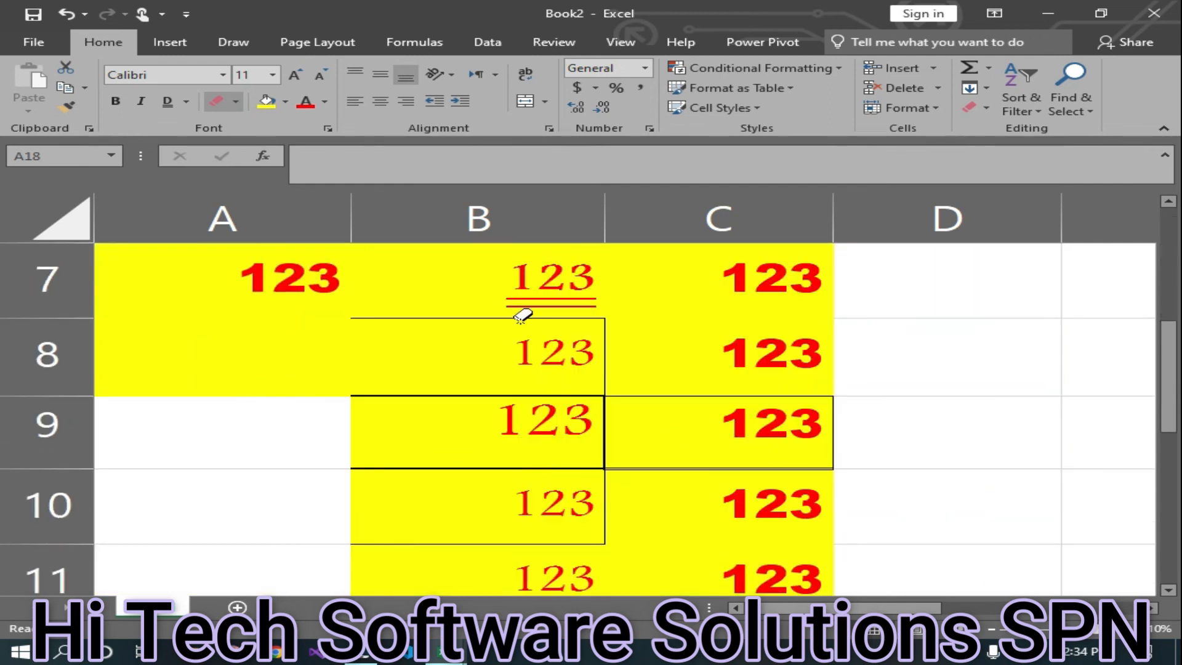
mouse_move(448, 283)
left_mouse_down()
mouse_move(488, 527)
mouse_move(410, 544)
left_mouse_up()
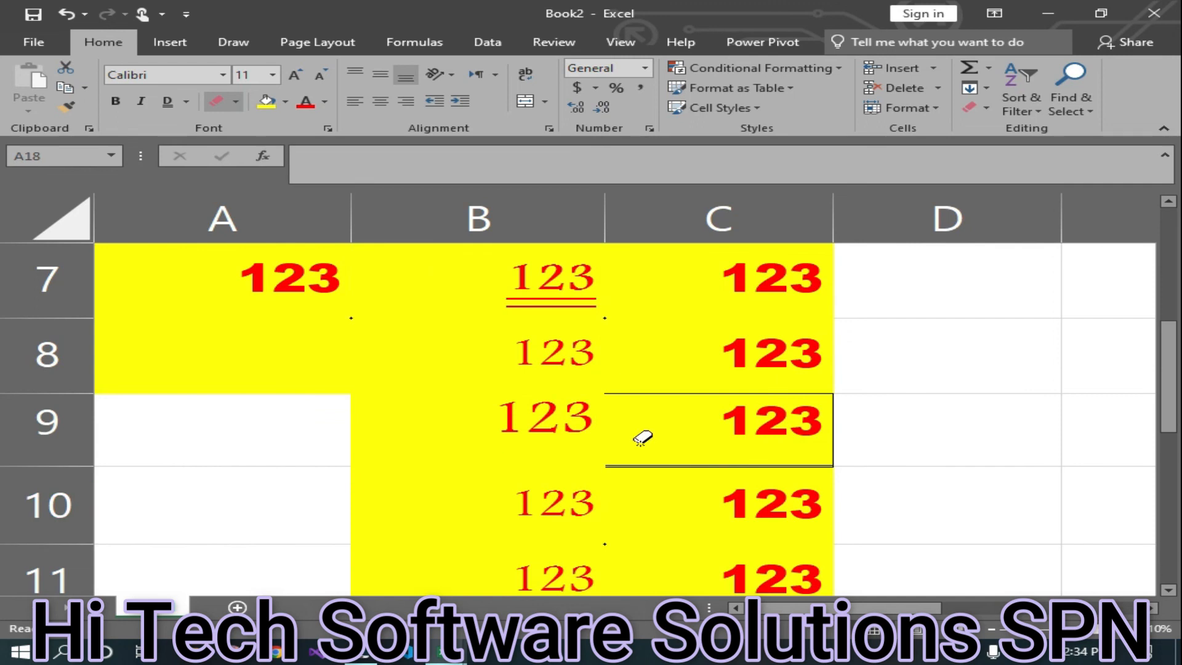
- Sweep Erase Border over the filled cells and rows below to clear the remaining borders in columns B to D
scroll(678, 364, "down", 7)
scroll(831, 496, "up", 4)
mouse_move(976, 556)
left_mouse_down()
mouse_move(934, 212)
mouse_move(968, 459)
left_mouse_up()
scroll(968, 459, "up", 1)
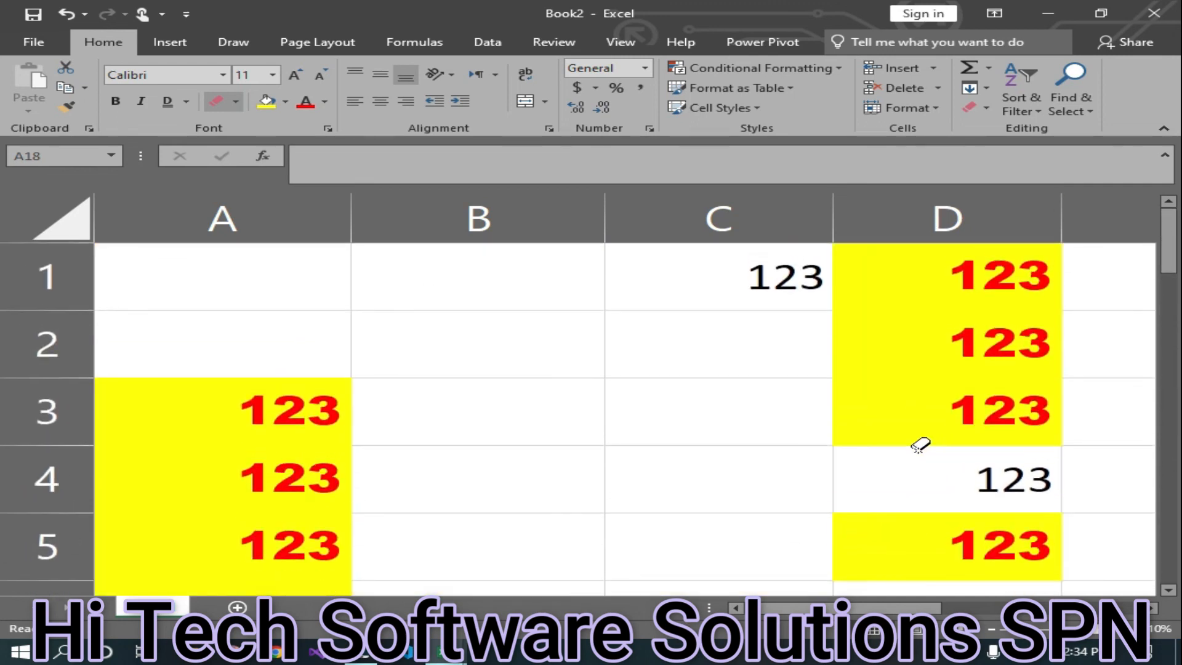
scroll(556, 549, "down", 3)
left_click_drag(739, 525, 693, 264)
scroll(686, 313, "up", 3)
left_click(684, 317)
scroll(714, 493, "down", 5)
scroll(701, 523, "up", 2)
mouse_move(380, 441)
left_mouse_down()
mouse_move(767, 512)
mouse_move(983, 411)
mouse_move(960, 416)
left_mouse_up()
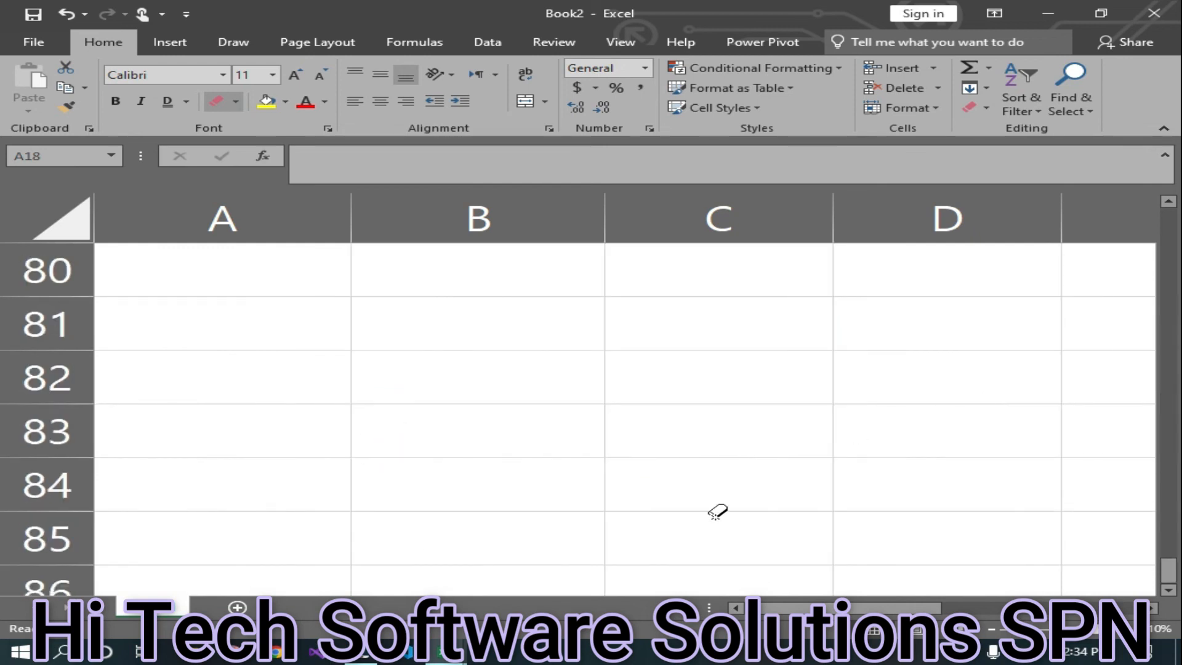
- Set the border line color to standard red and draw borders around cells B69 and C69
scroll(717, 512, "up", 4)
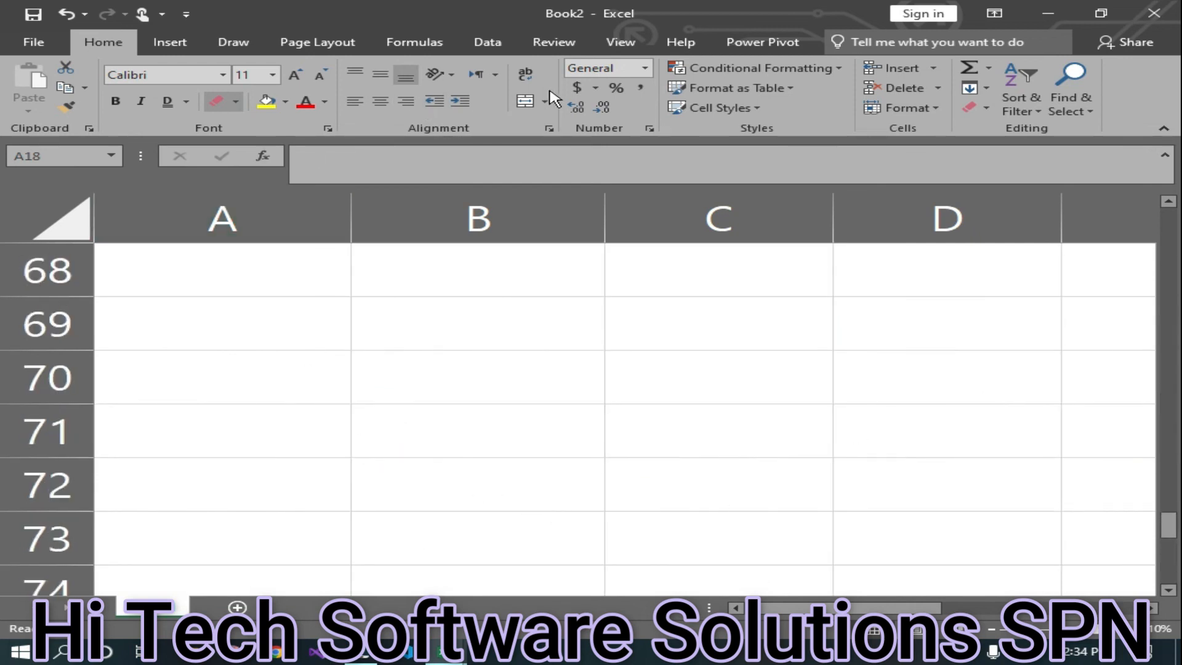
left_click(236, 102)
mouse_move(305, 522)
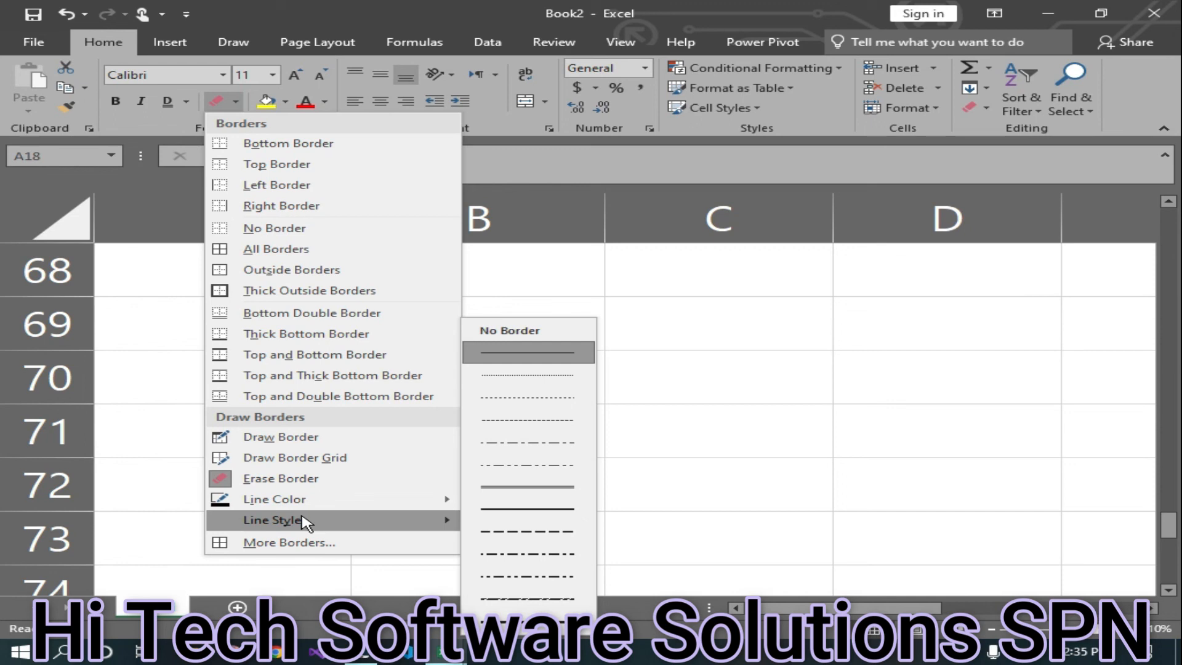
mouse_move(276, 510)
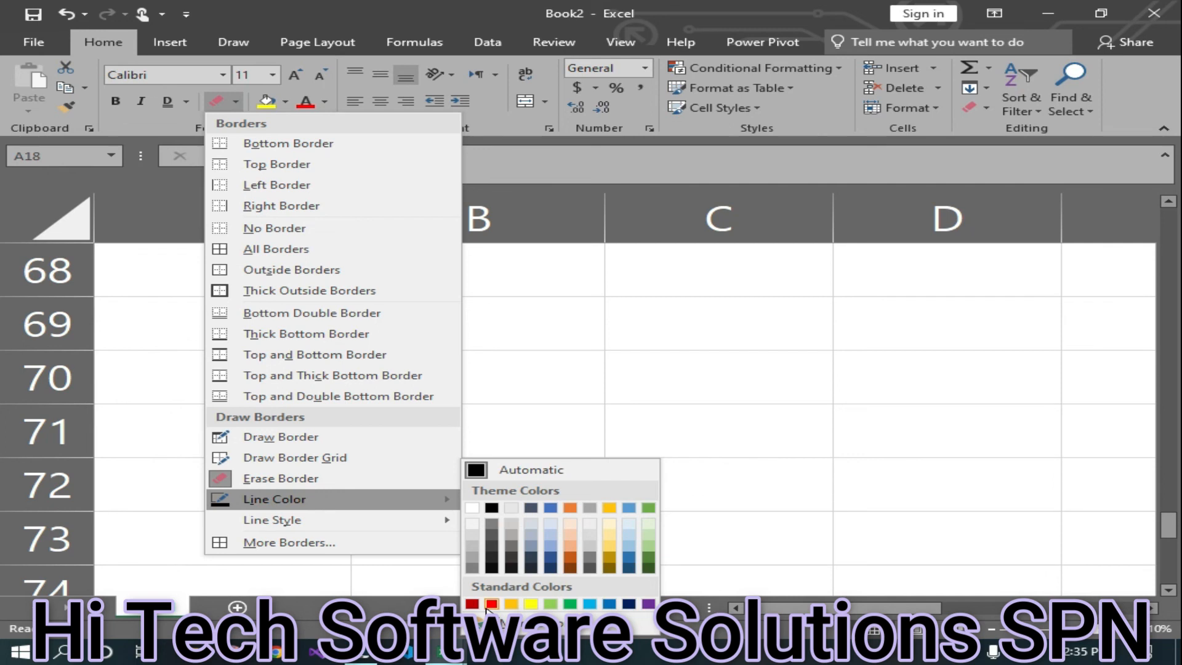
left_click(491, 605)
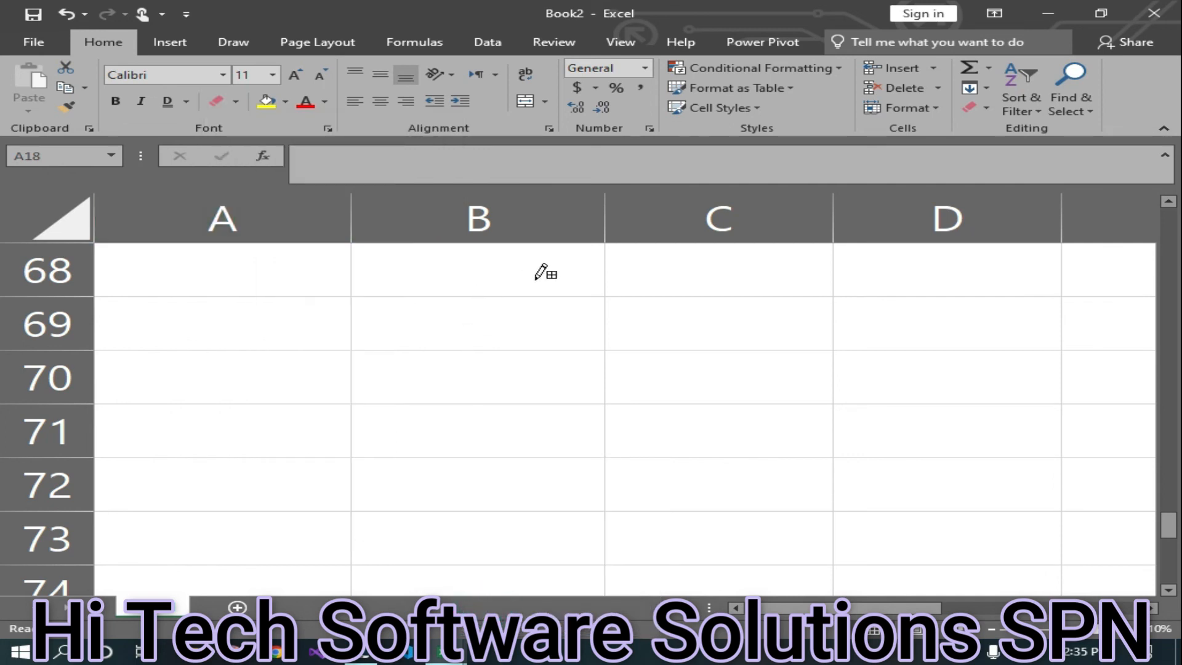
left_click_drag(469, 286, 657, 290)
left_click(680, 345)
left_click(531, 345)
left_click(628, 325)
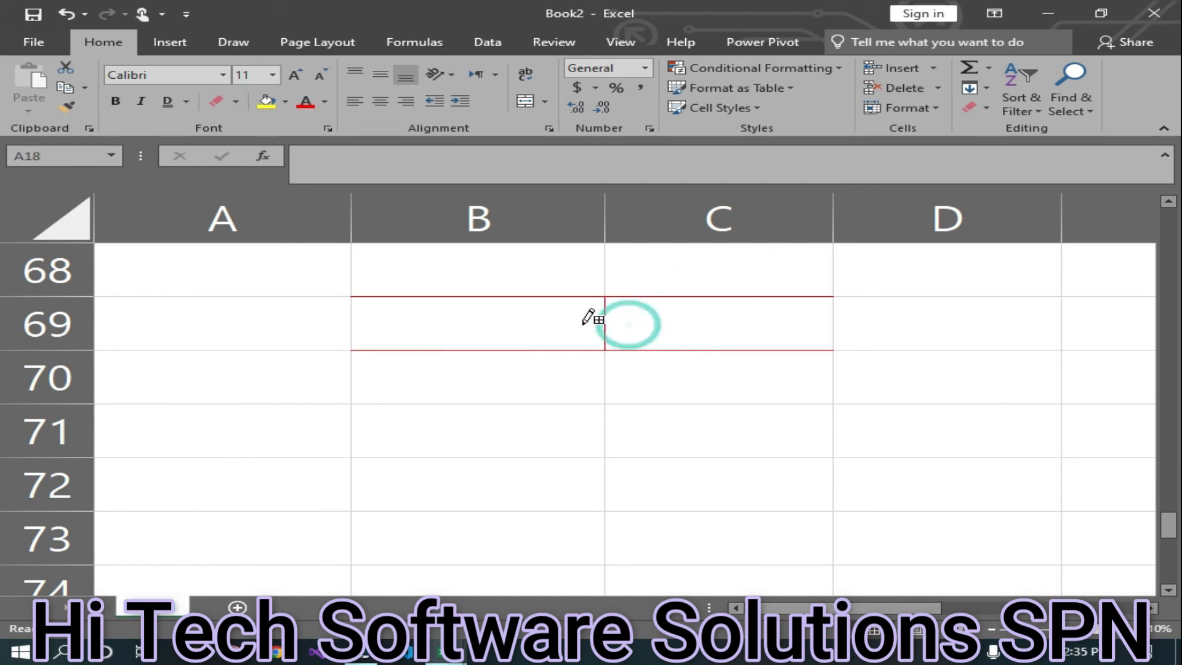
left_click(827, 324)
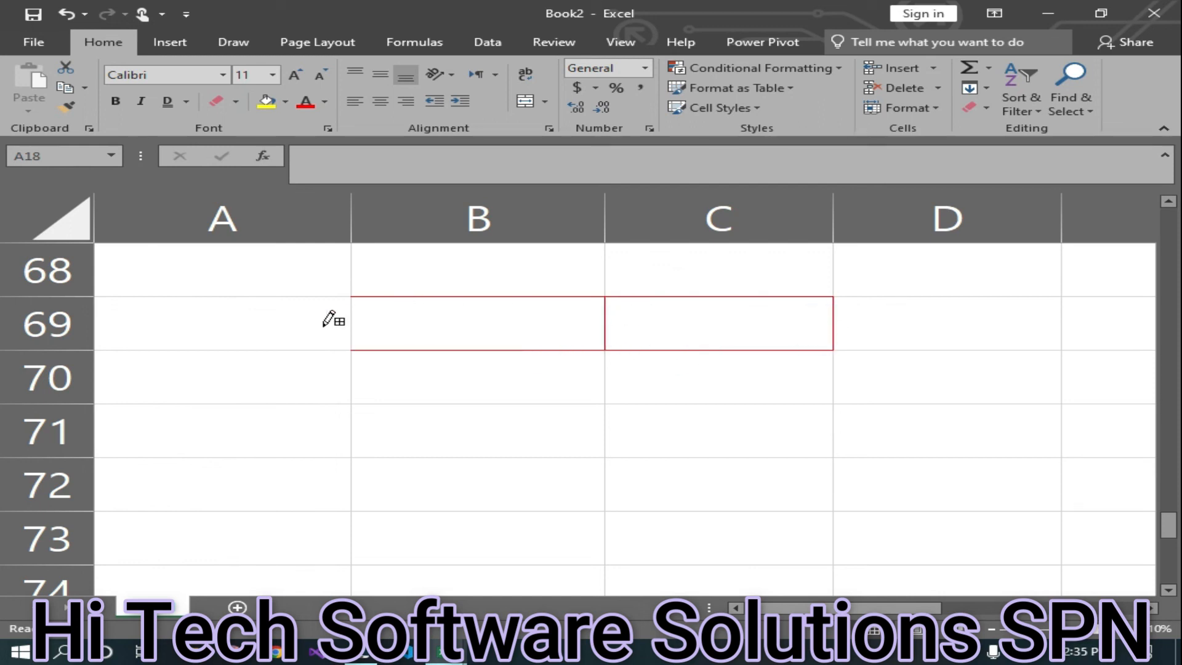
left_click(351, 323)
- Set the border line style to slanted dash-dot and draw a red line under B70
left_click(235, 102)
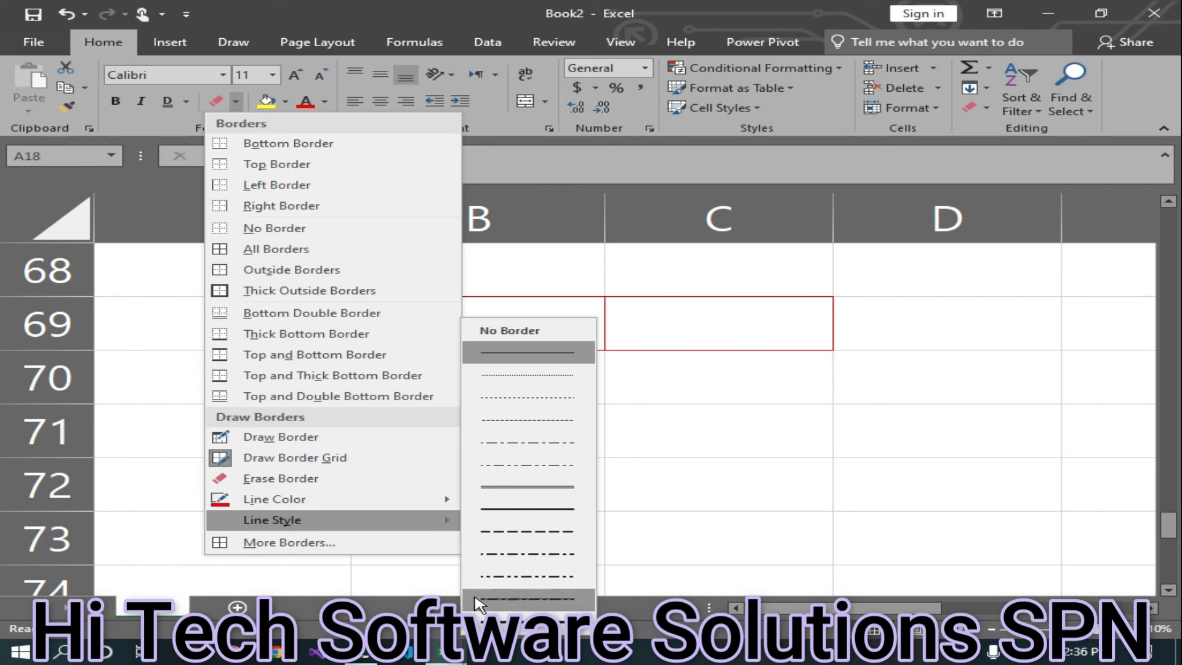
left_click(549, 607)
left_click(515, 405)
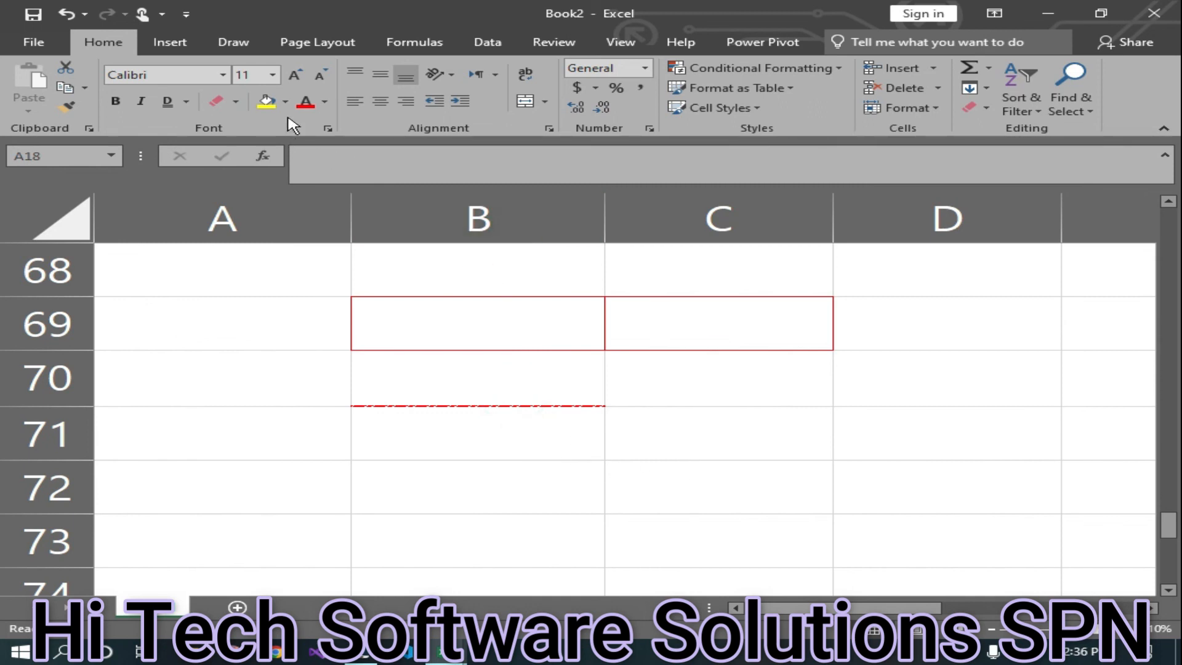
- Change the line style to medium dashed and draw lines above and below C71 and D71 and between them
left_click(236, 102)
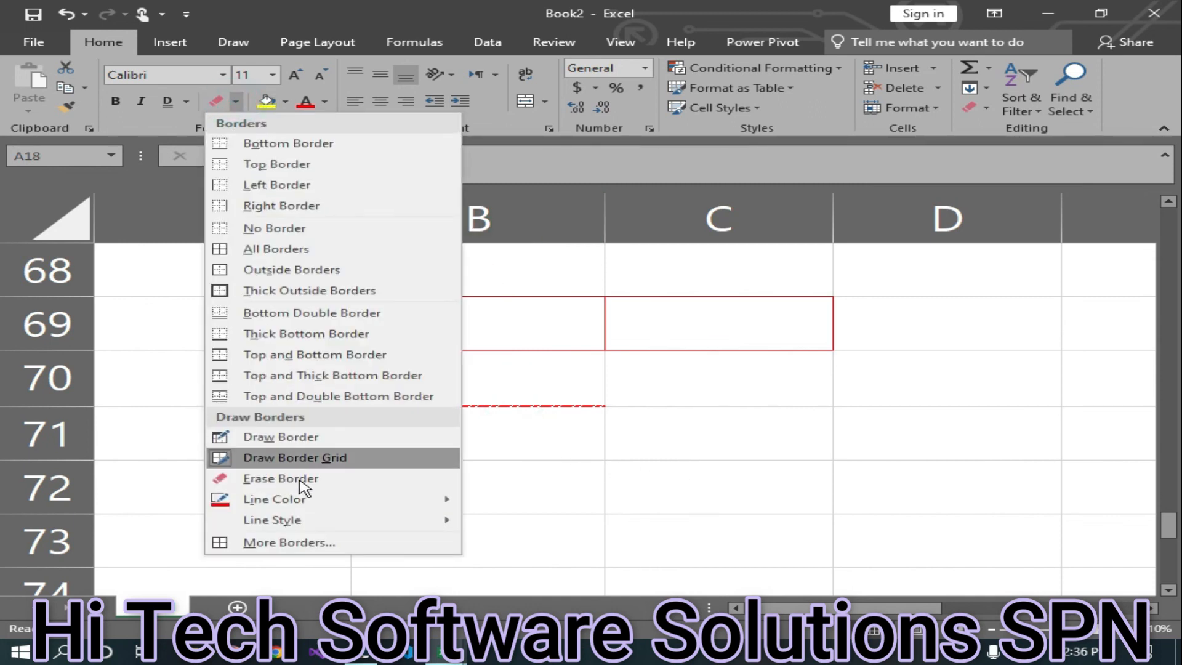
left_click(525, 532)
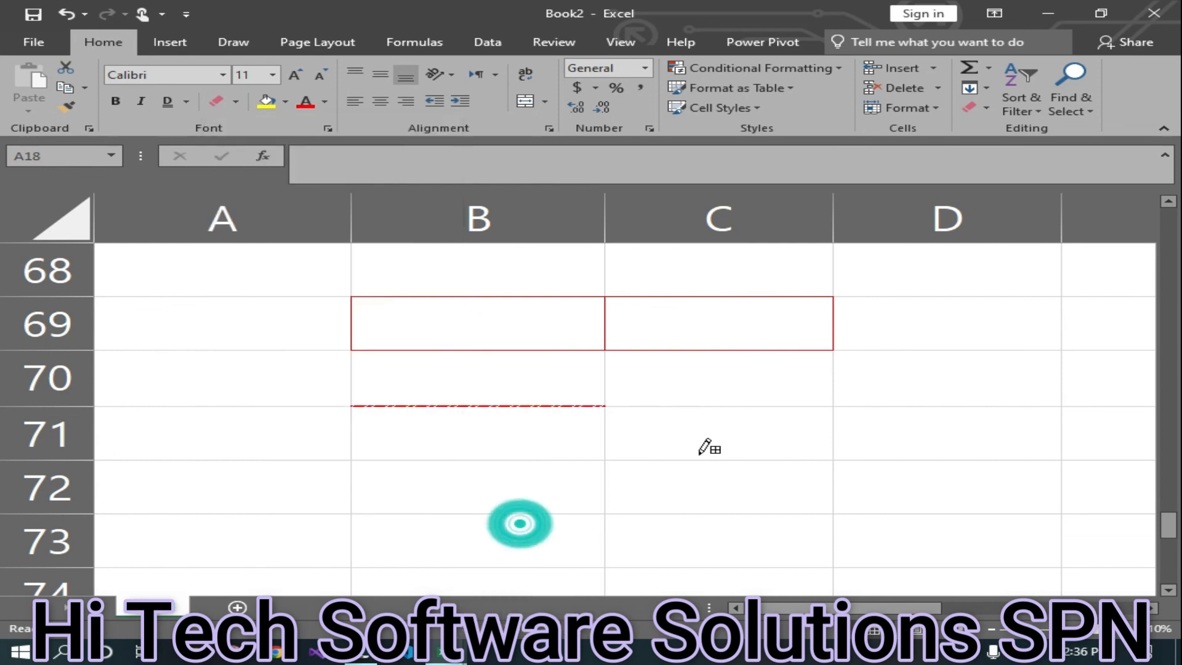
left_click(694, 455)
left_click_drag(765, 407, 915, 422)
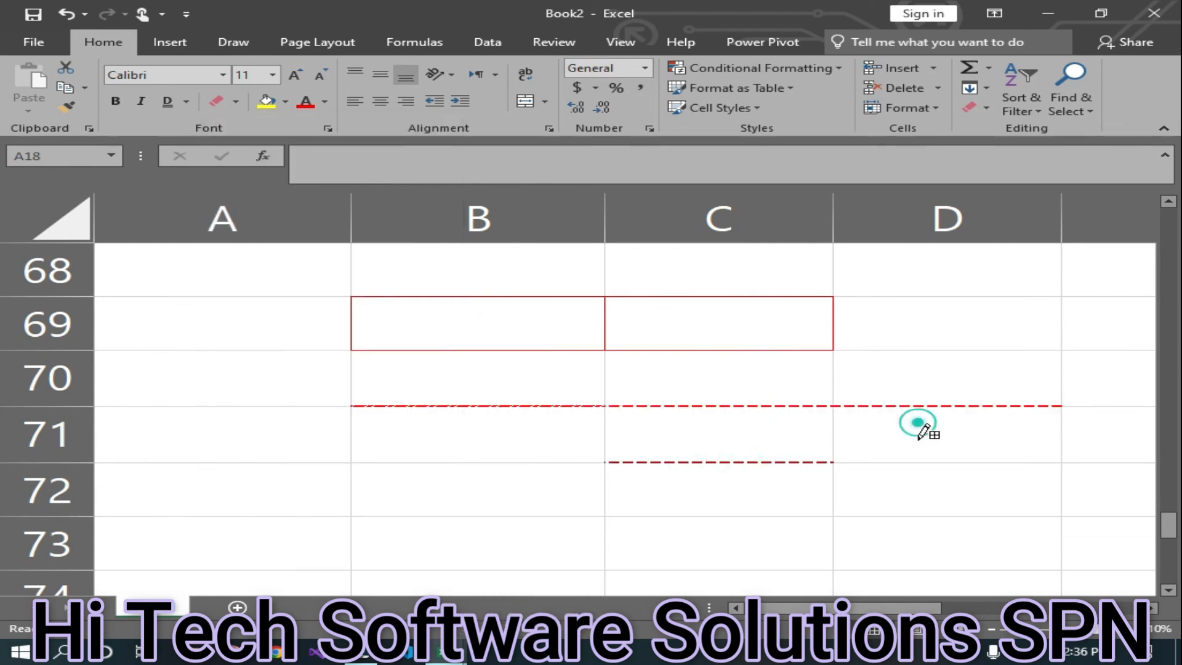
left_click(880, 435)
left_click(792, 435)
left_click(835, 434)
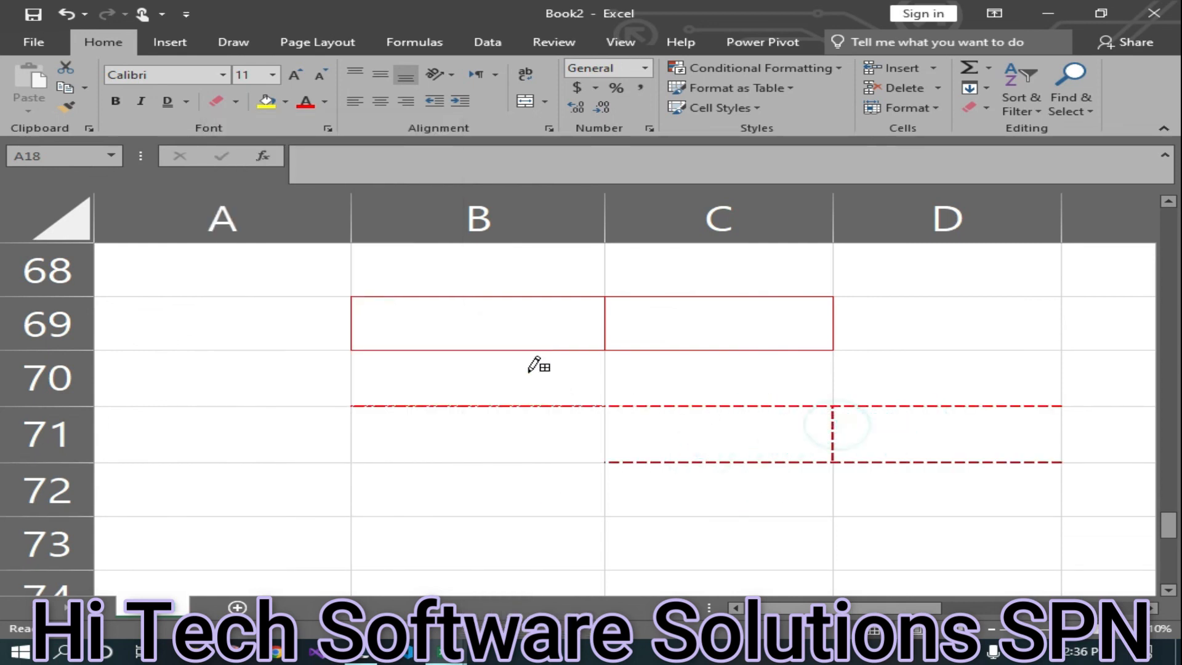
- Open the border settings of Format Cells through More Borders to examine them, and close without changes
left_click(235, 101)
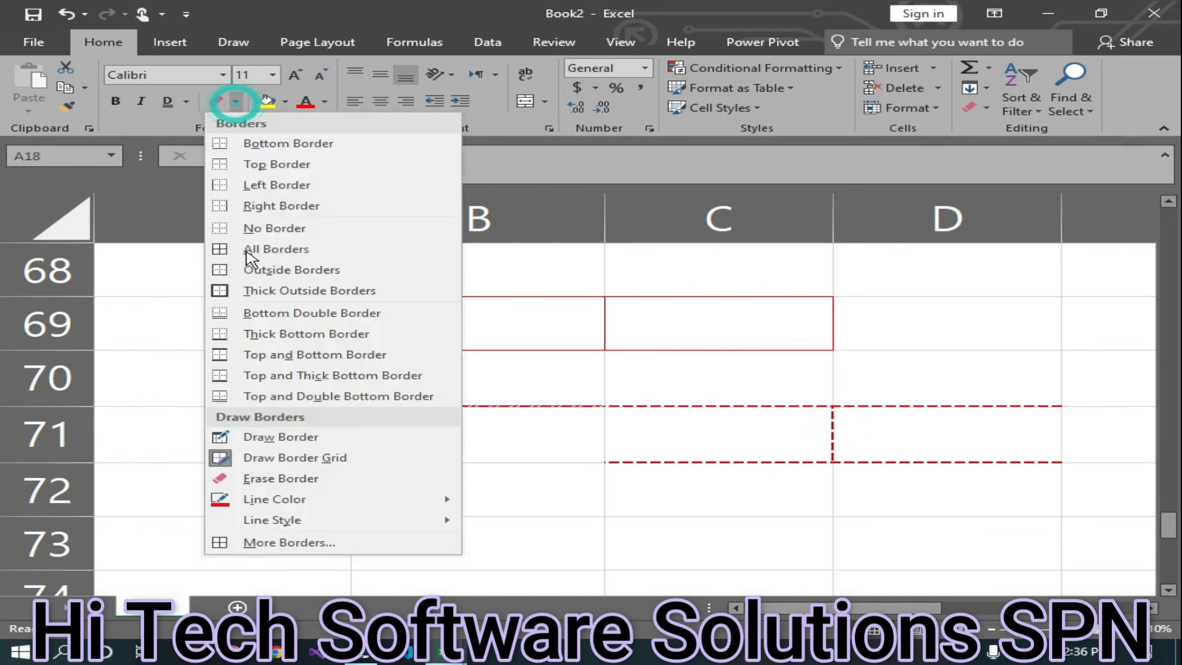
left_click(287, 542)
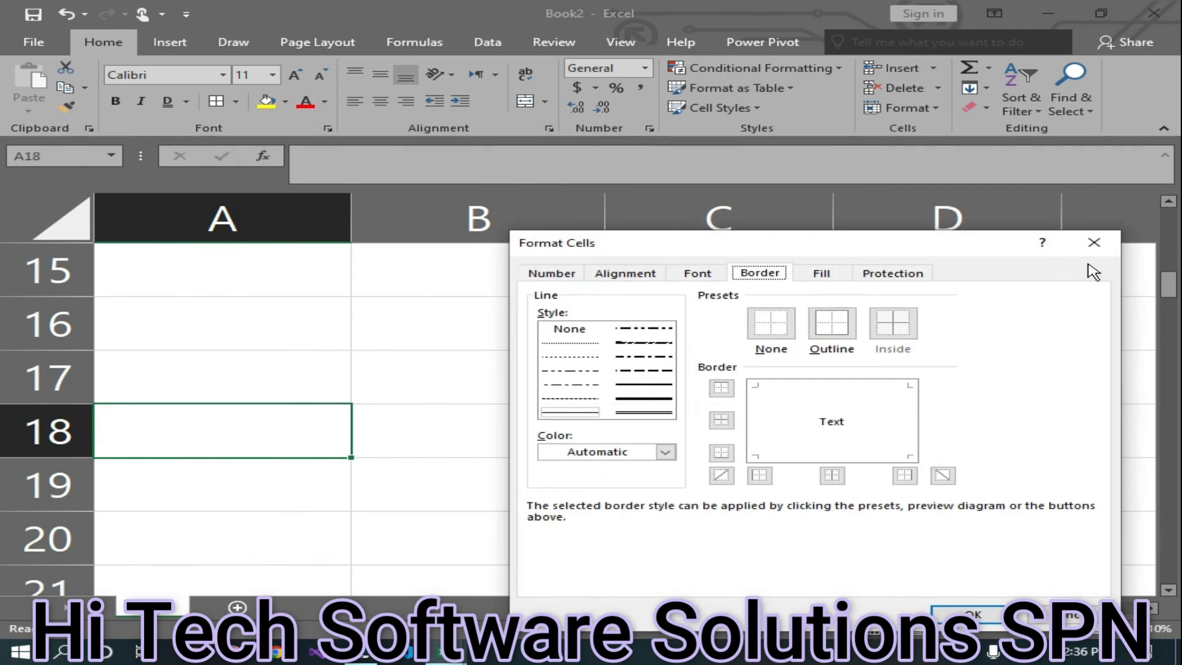
left_click(1093, 243)
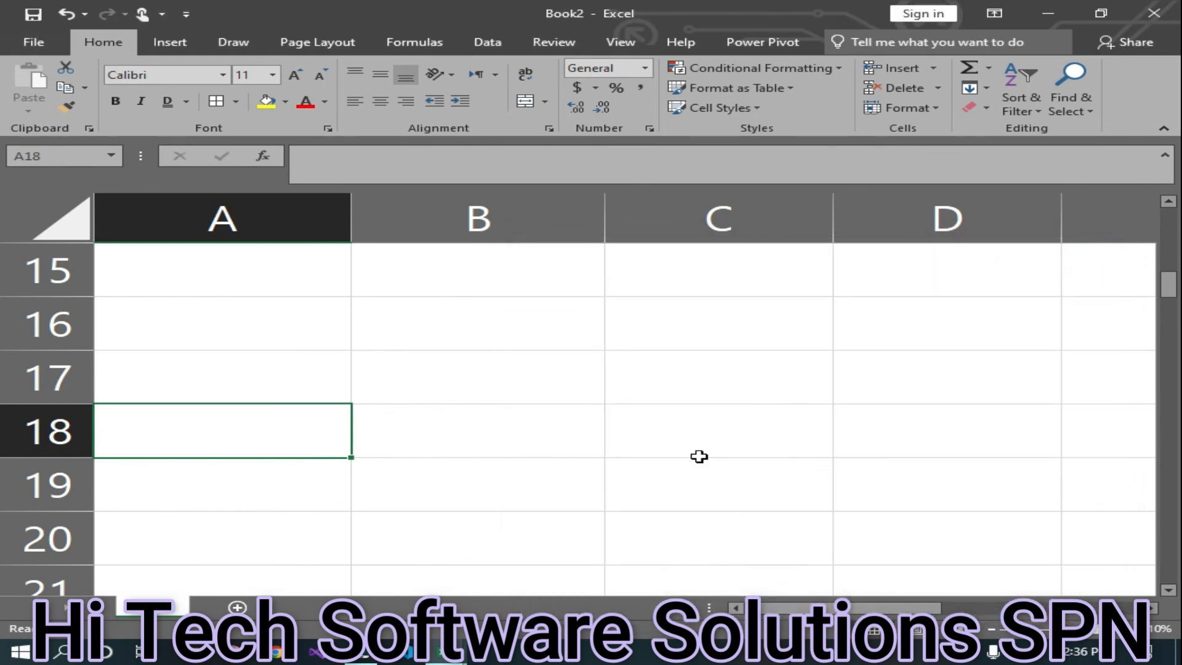